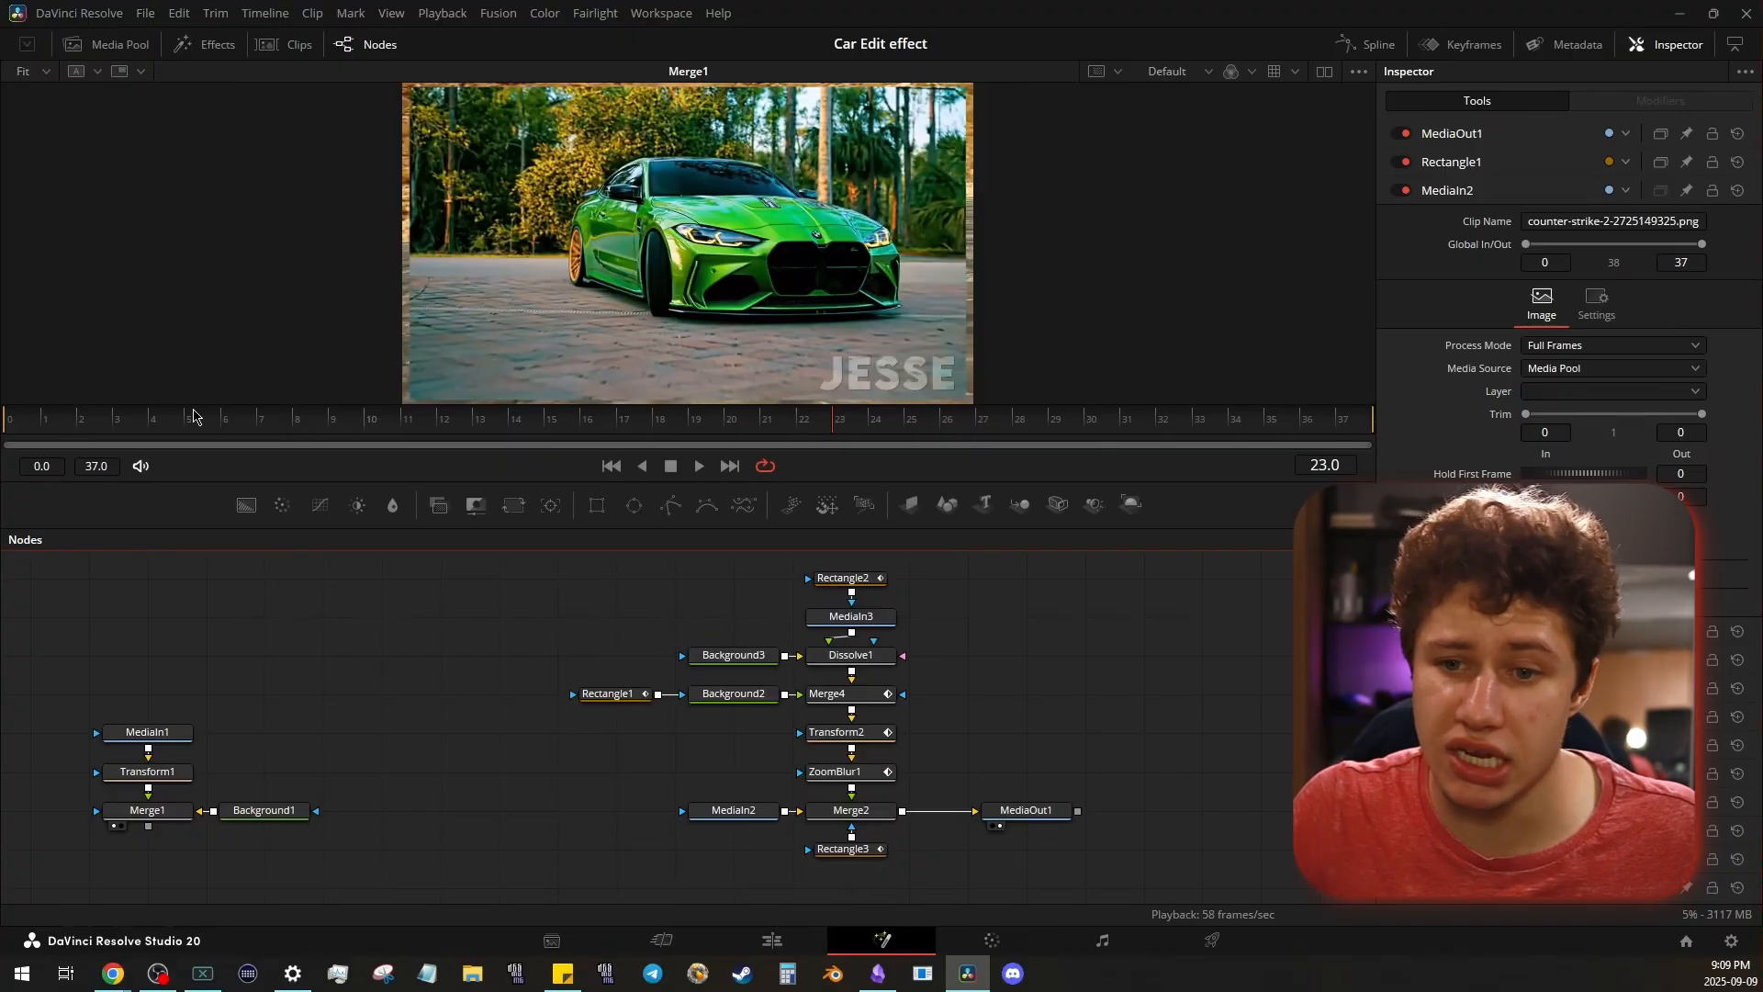
- Enlarge the viewer, scrub the car reference transition to frame 23, and examine the edges and corners of the incoming green car clip
{"action": "left_click_drag", "start_coordinate": [93, 417], "coordinate": [366, 435]}
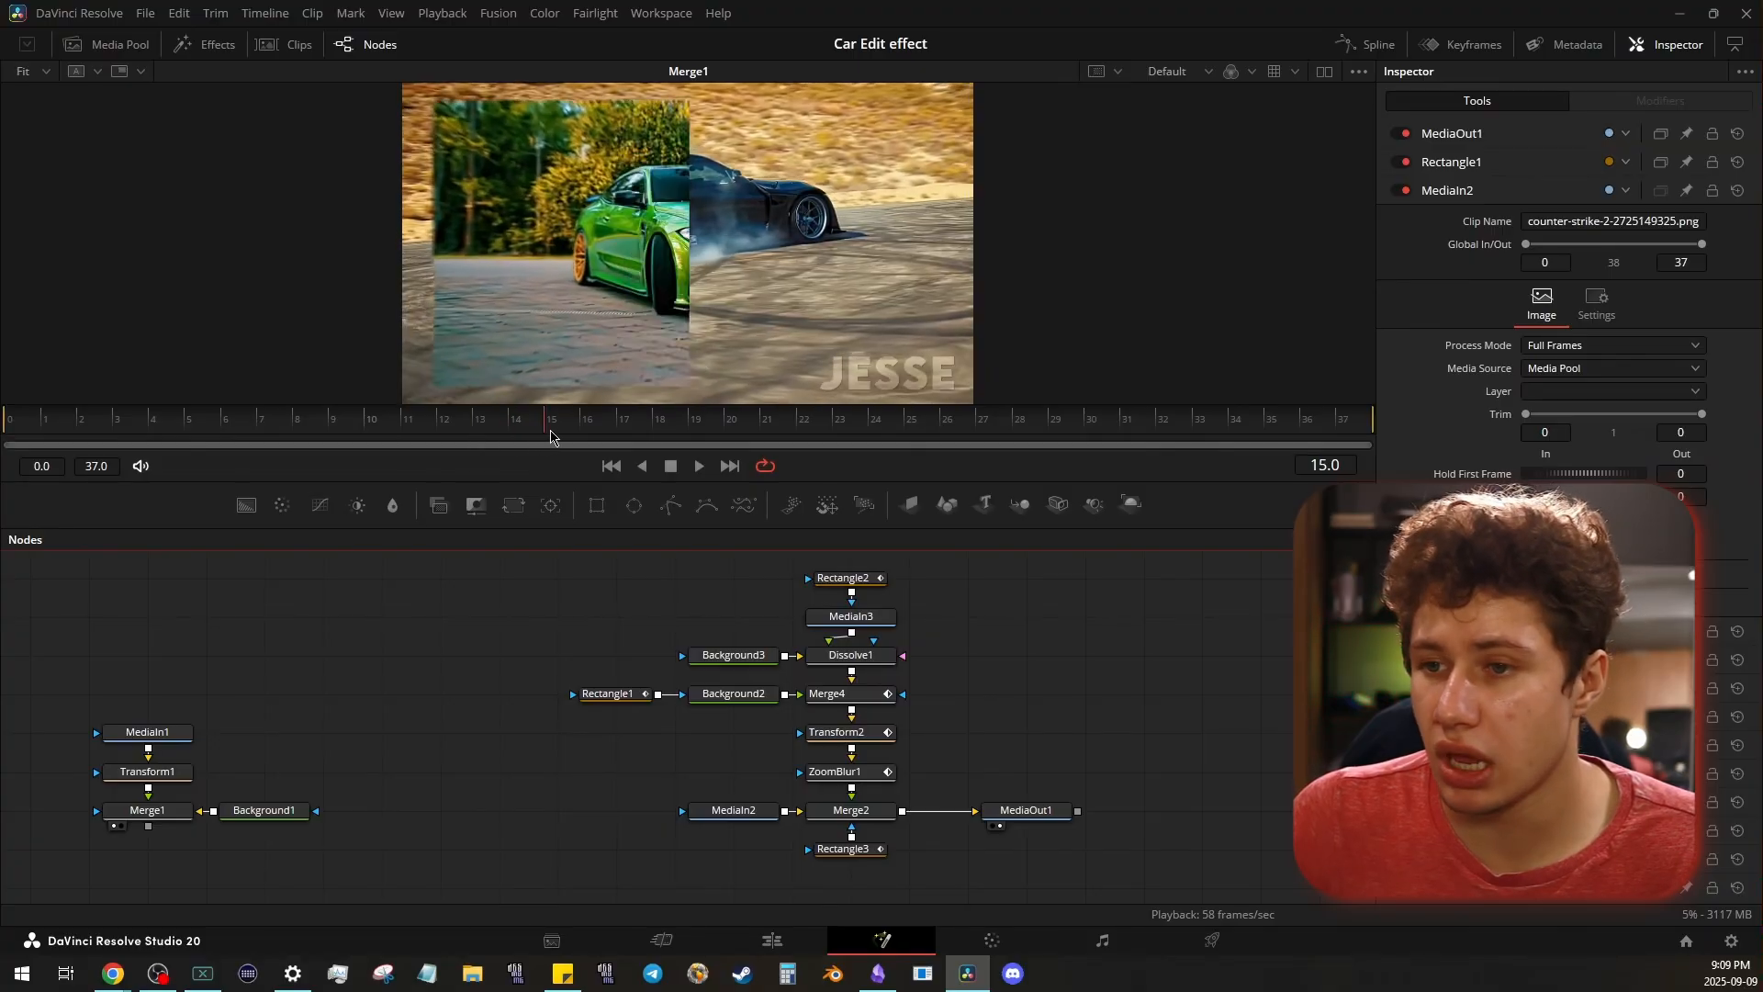
{"action": "left_click_drag", "start_coordinate": [551, 530], "coordinate": [581, 758]}
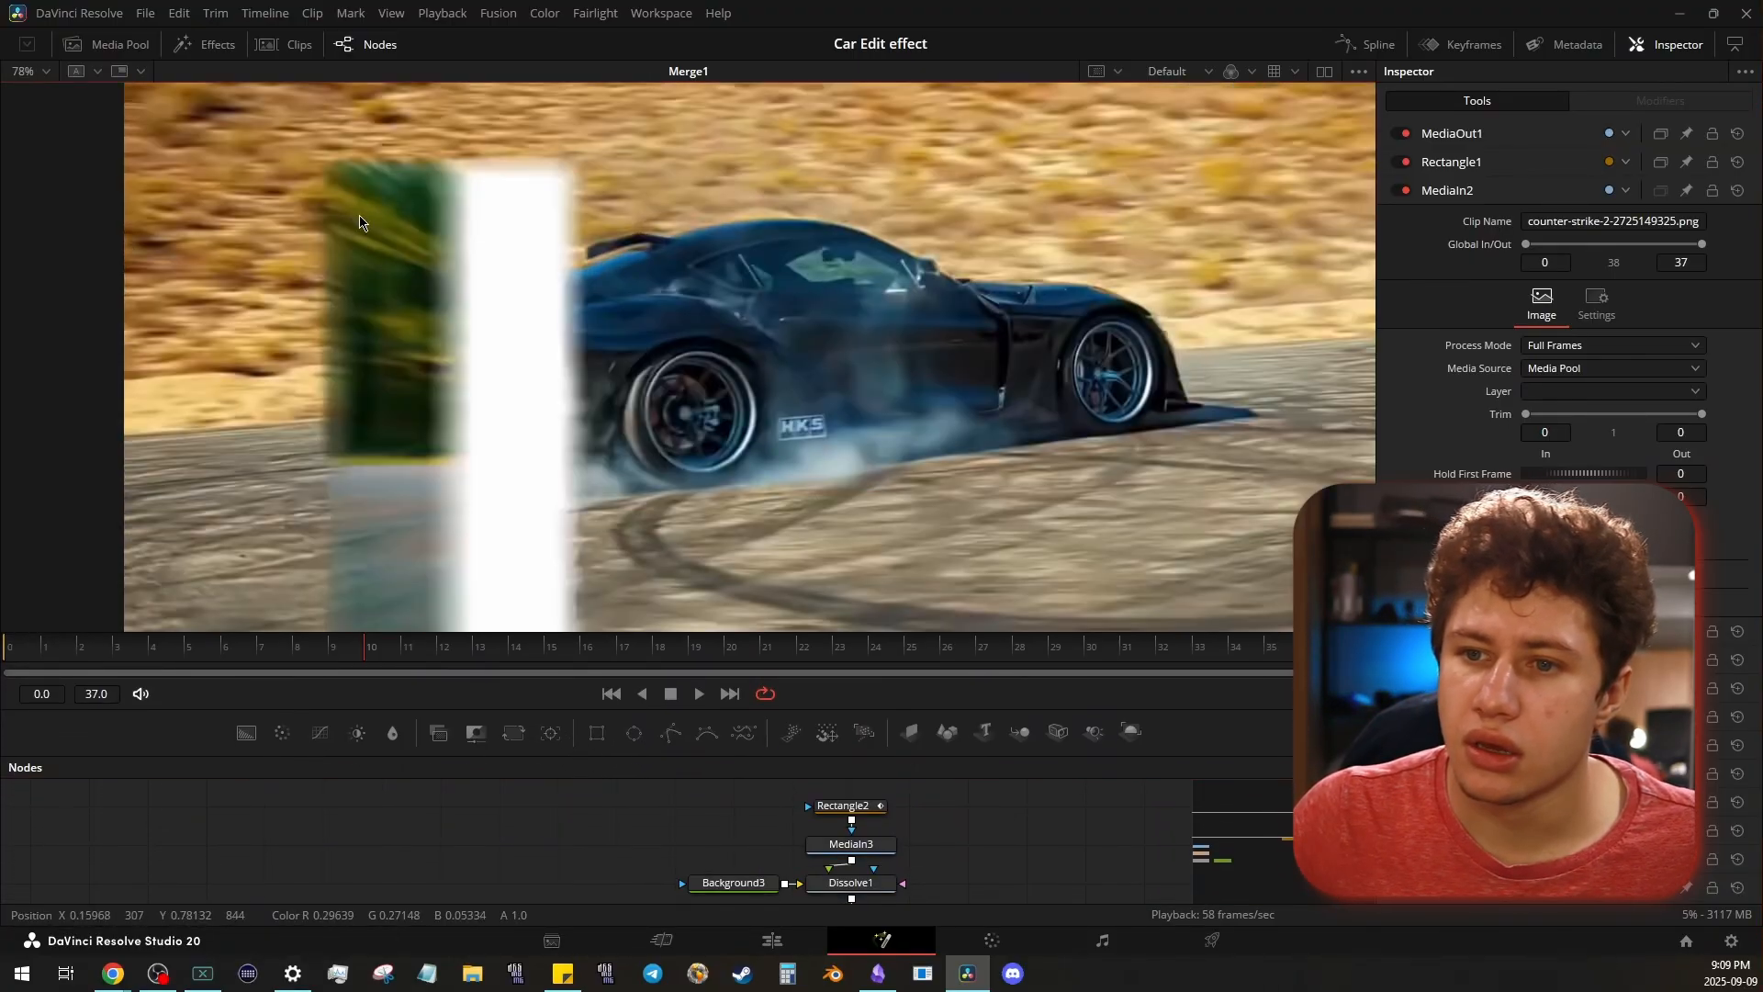
{"action": "scroll", "coordinate": [358, 142], "scroll_direction": "up", "scroll_amount": 2}
{"action": "scroll", "coordinate": [576, 342], "scroll_direction": "down", "scroll_amount": 5}
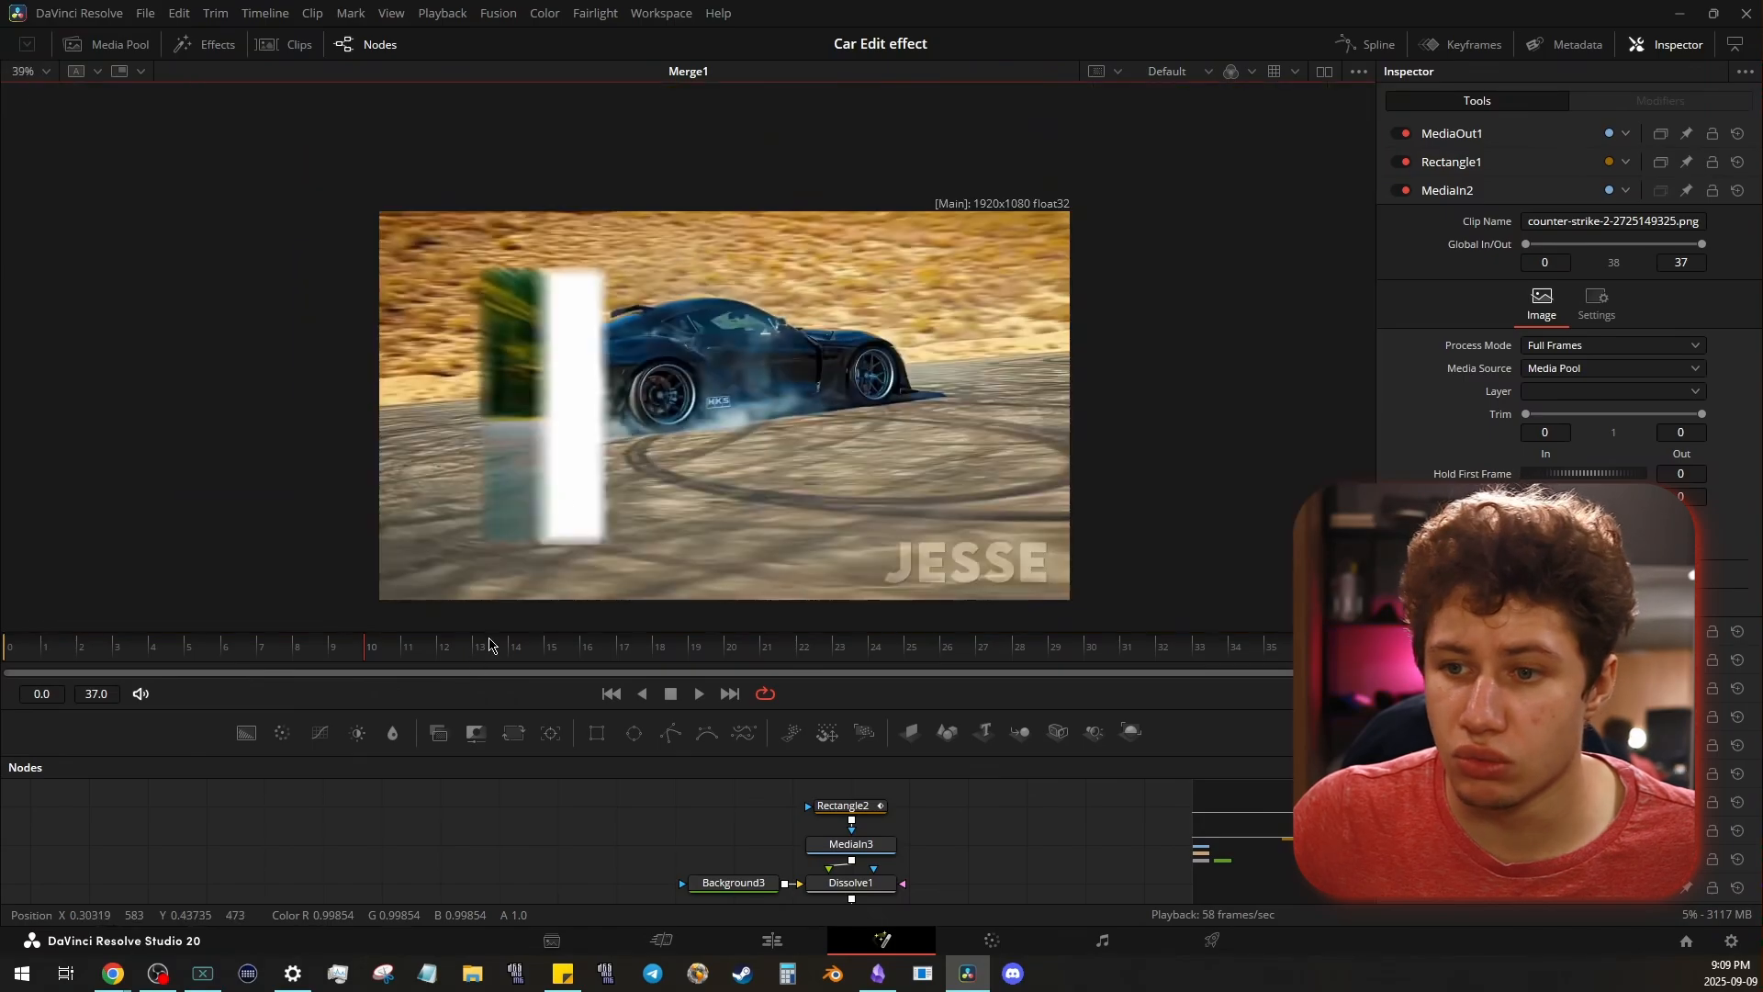
{"action": "left_click_drag", "start_coordinate": [365, 650], "coordinate": [853, 656]}
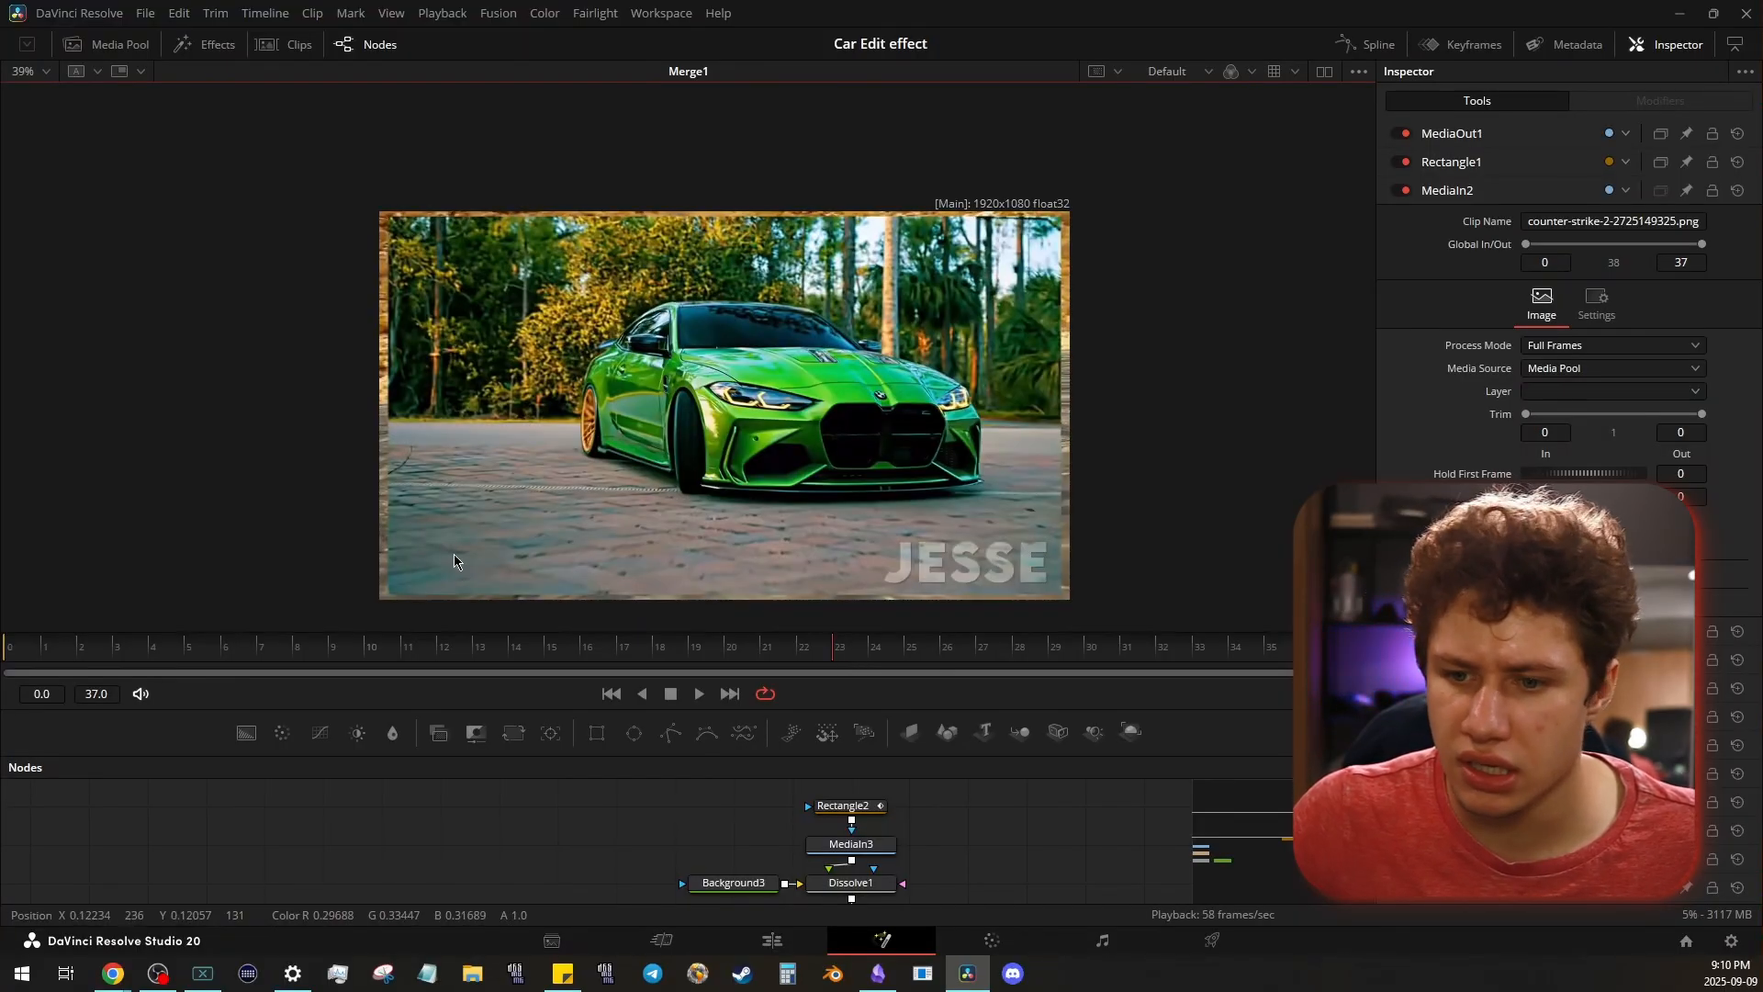
{"action": "scroll", "coordinate": [454, 561], "scroll_direction": "up", "scroll_amount": 2}
{"action": "left_click_drag", "start_coordinate": [466, 551], "coordinate": [530, 358]}
{"action": "scroll", "coordinate": [810, 351], "scroll_direction": "down", "scroll_amount": 3}
{"action": "left_click_drag", "start_coordinate": [798, 348], "coordinate": [574, 484]}
{"action": "scroll", "coordinate": [593, 426], "scroll_direction": "up", "scroll_amount": 2}
{"action": "scroll", "coordinate": [571, 461], "scroll_direction": "up", "scroll_amount": 1}
{"action": "scroll", "coordinate": [574, 457], "scroll_direction": "down", "scroll_amount": 1}
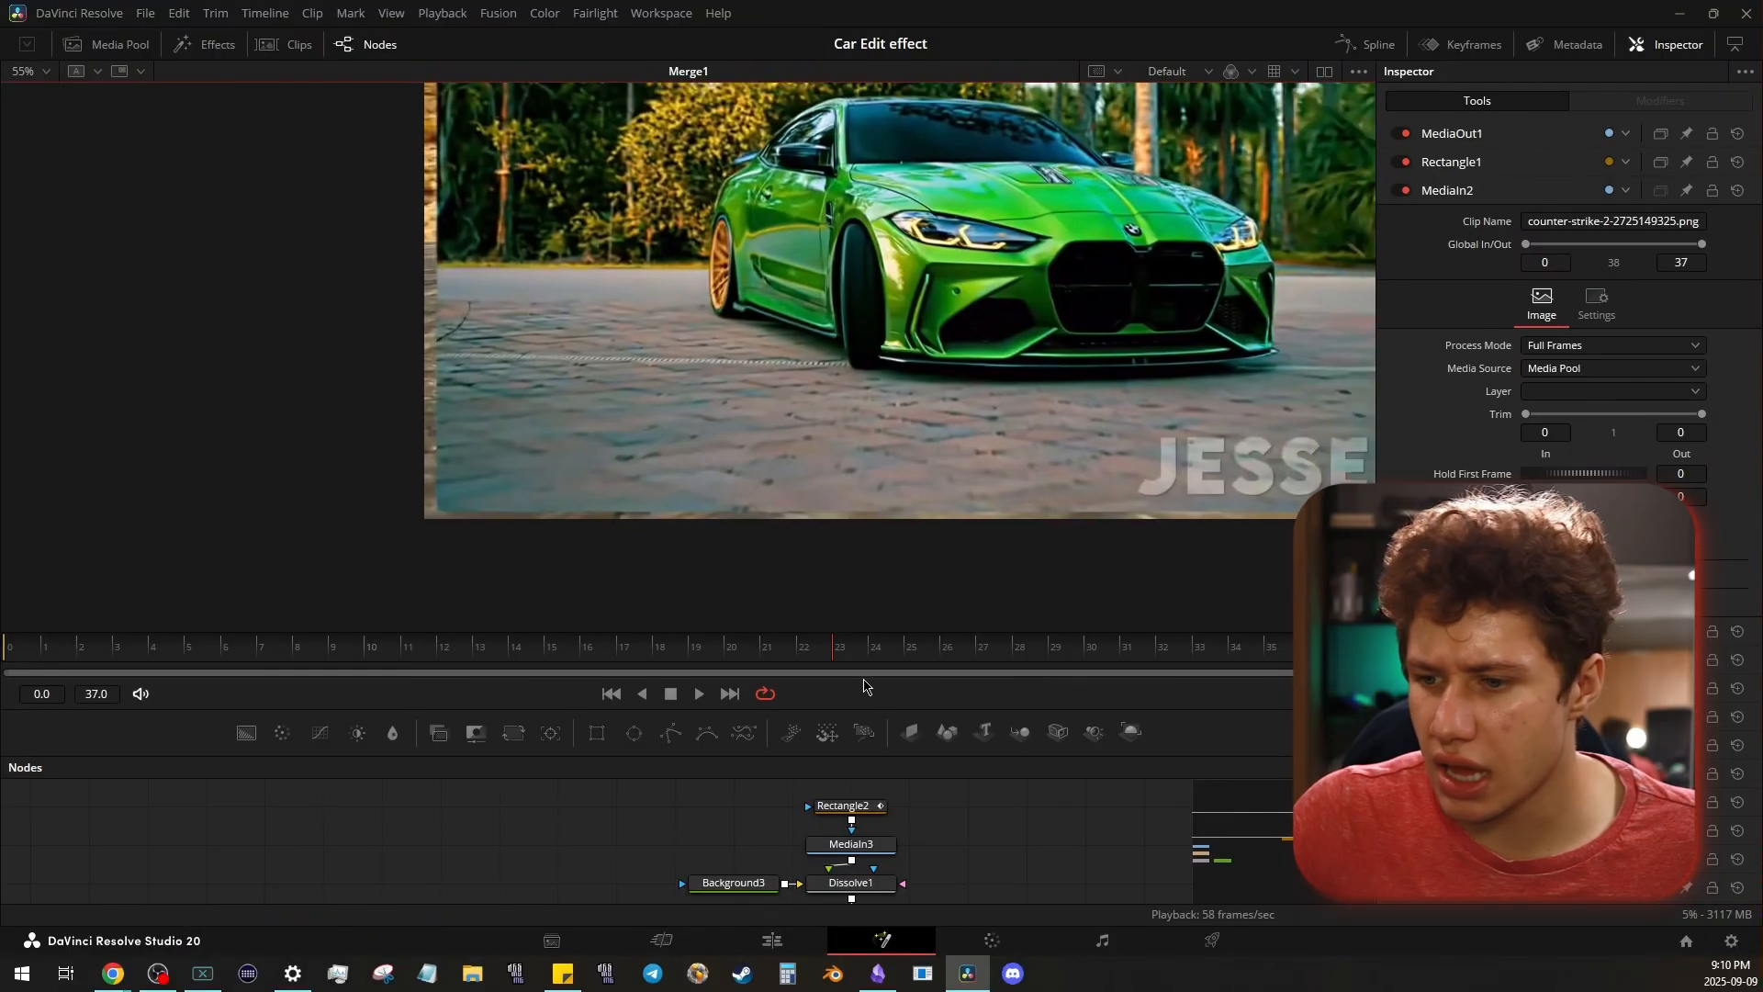
- Scrub the car reference between about frames 18 and 28 and play it to study how the incoming clip scales to full frame
{"action": "left_click_drag", "start_coordinate": [827, 652], "coordinate": [740, 627]}
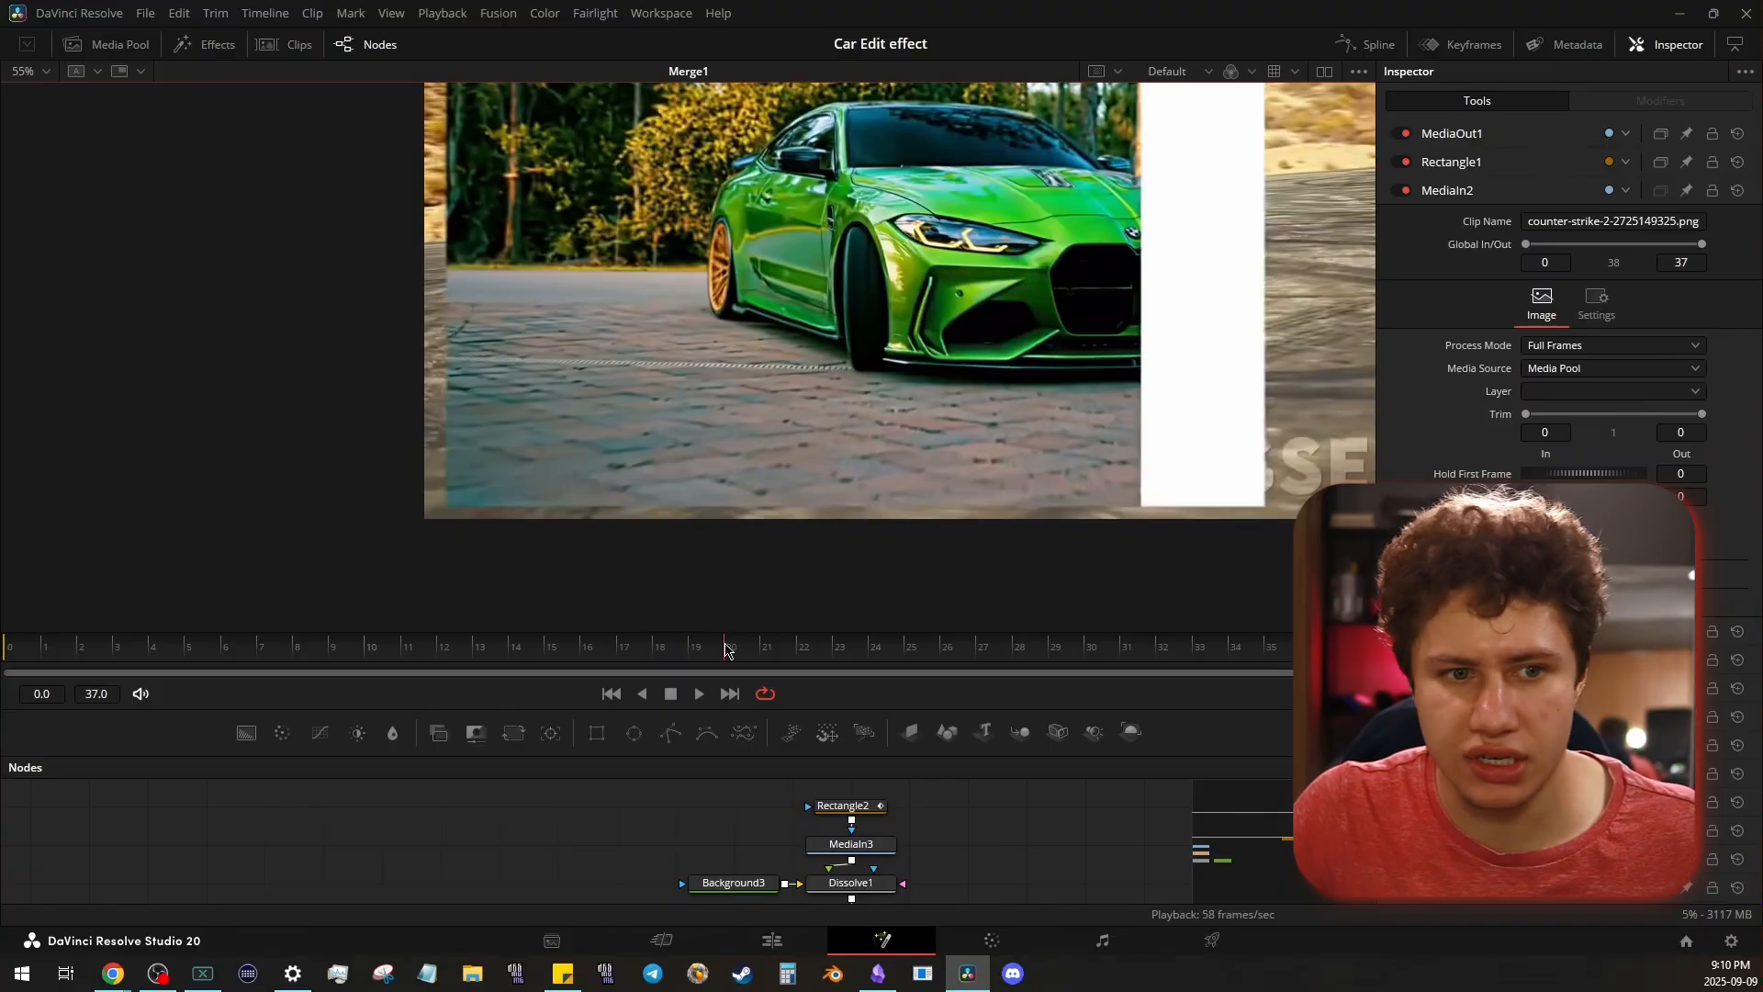
{"action": "left_click_drag", "start_coordinate": [964, 652], "coordinate": [696, 626]}
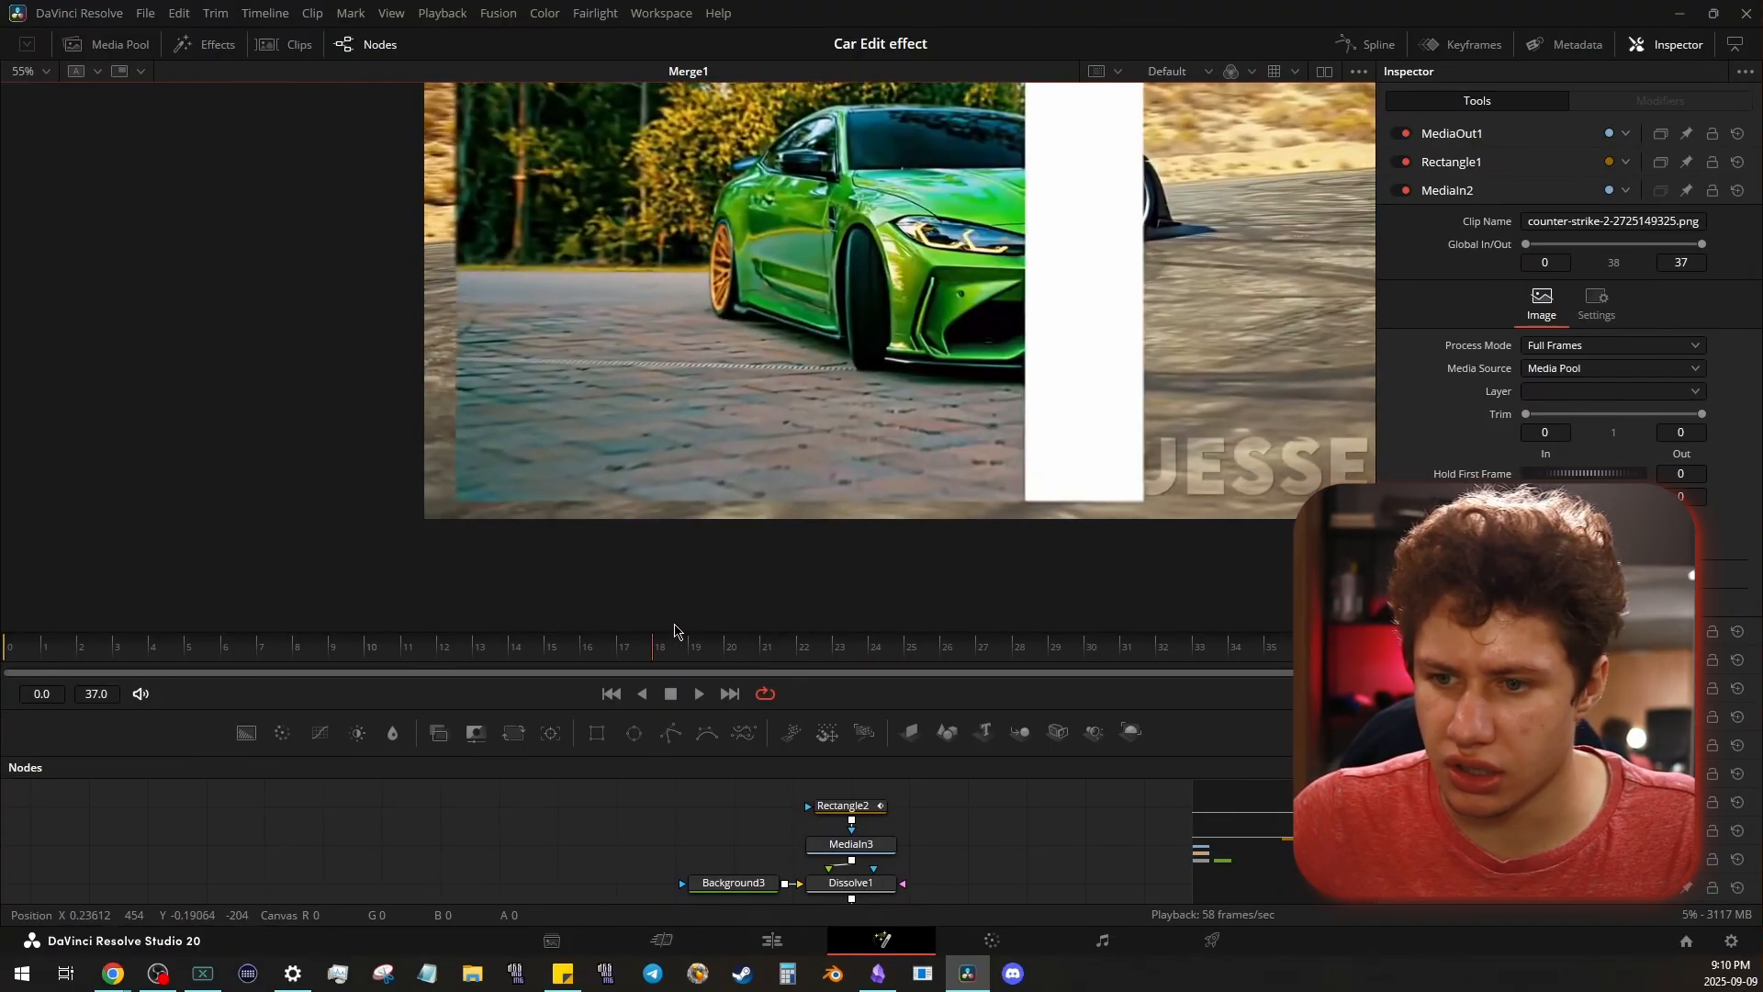
{"action": "left_click_drag", "start_coordinate": [542, 618], "coordinate": [854, 622]}
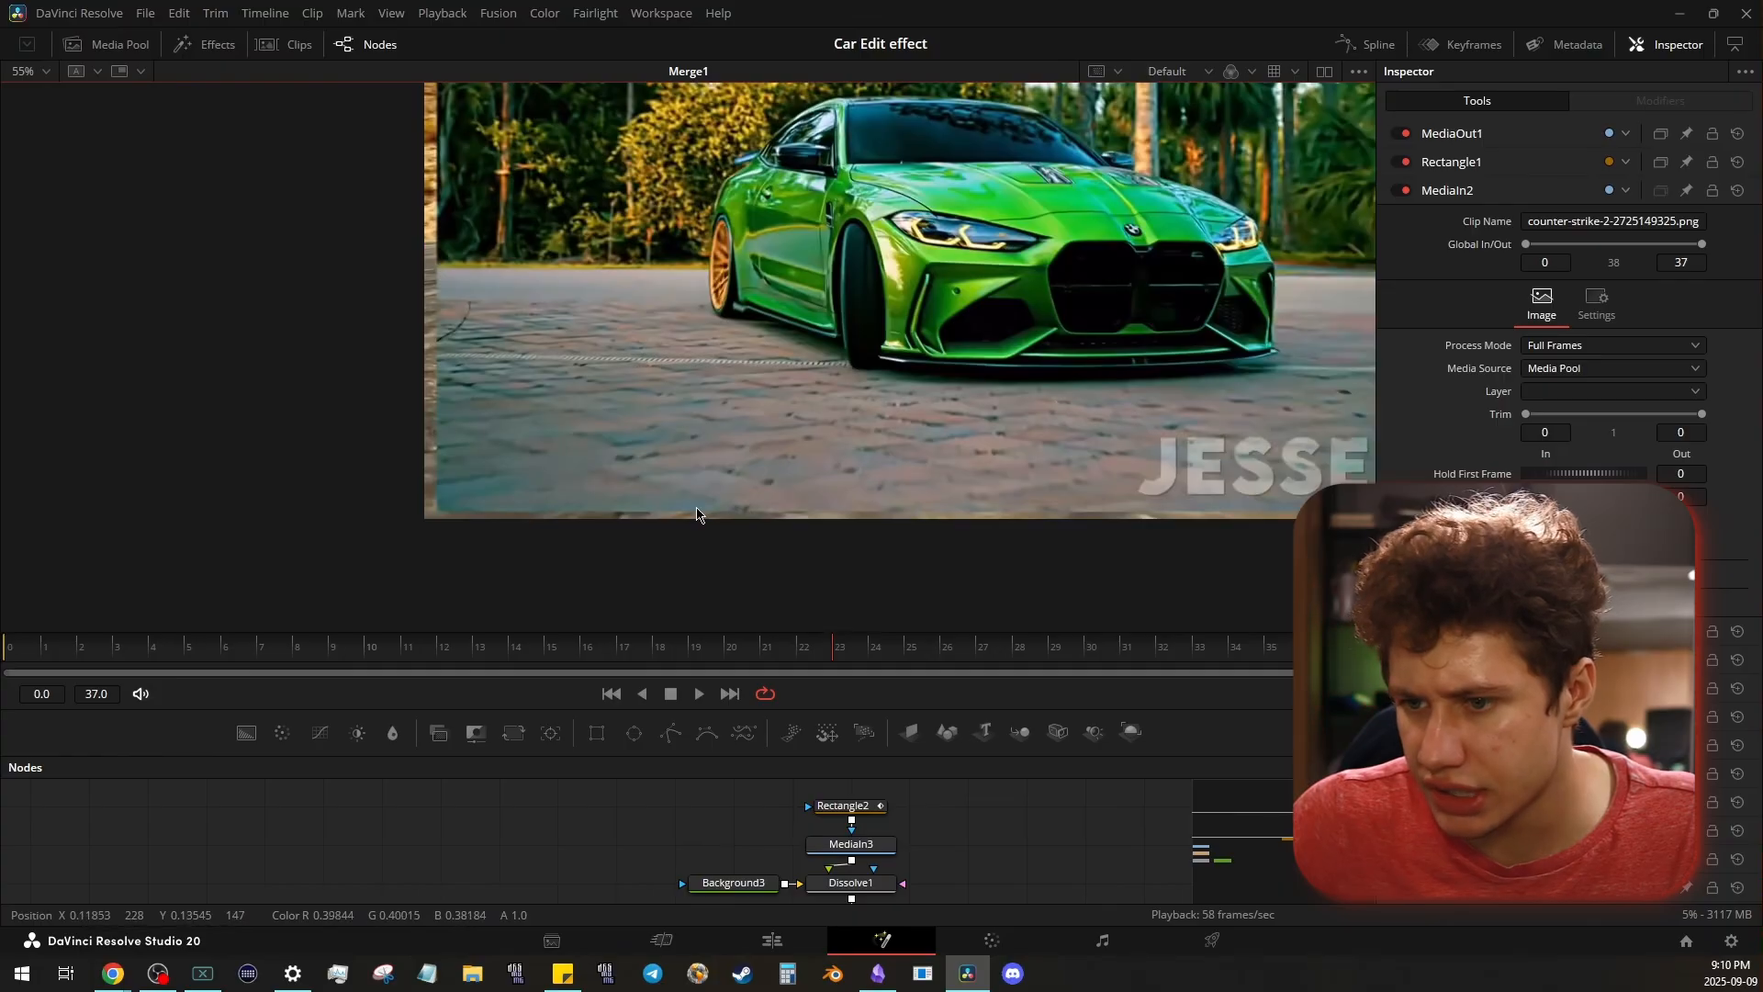
{"action": "left_click", "coordinate": [870, 648]}
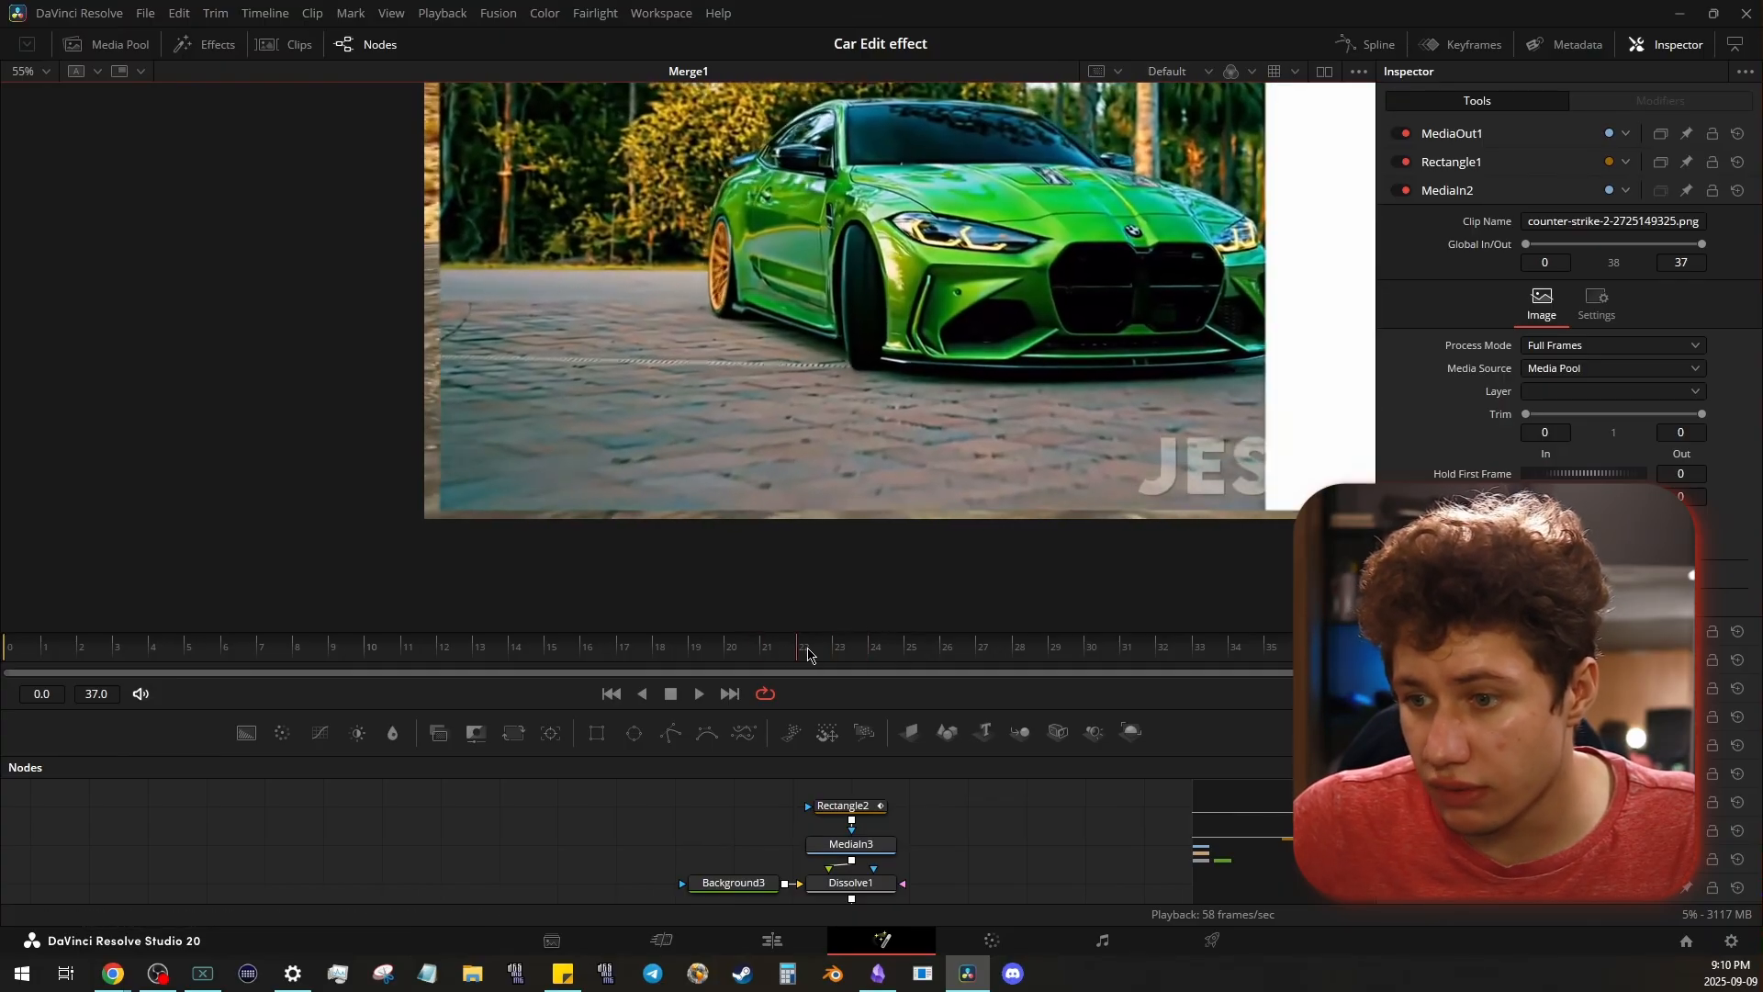
{"action": "left_click", "coordinate": [905, 650]}
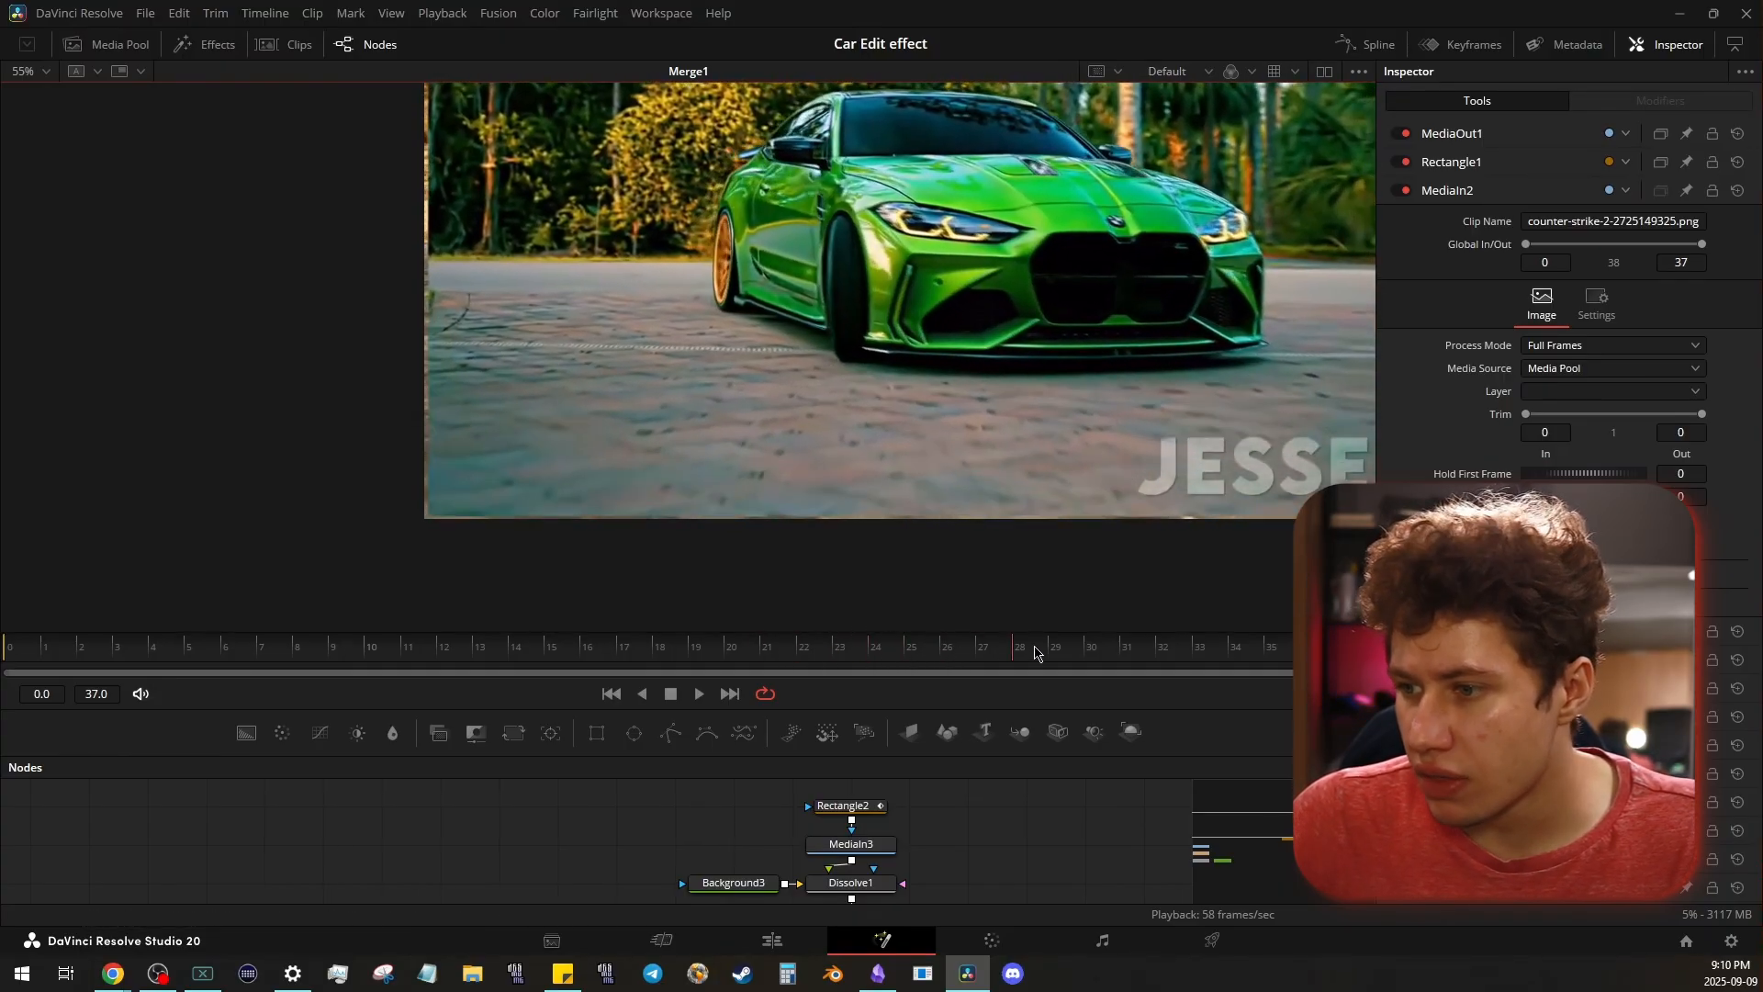
{"action": "left_click_drag", "start_coordinate": [933, 664], "coordinate": [993, 670]}
{"action": "key", "text": "ctrl+f"}
{"action": "key", "text": "space"}
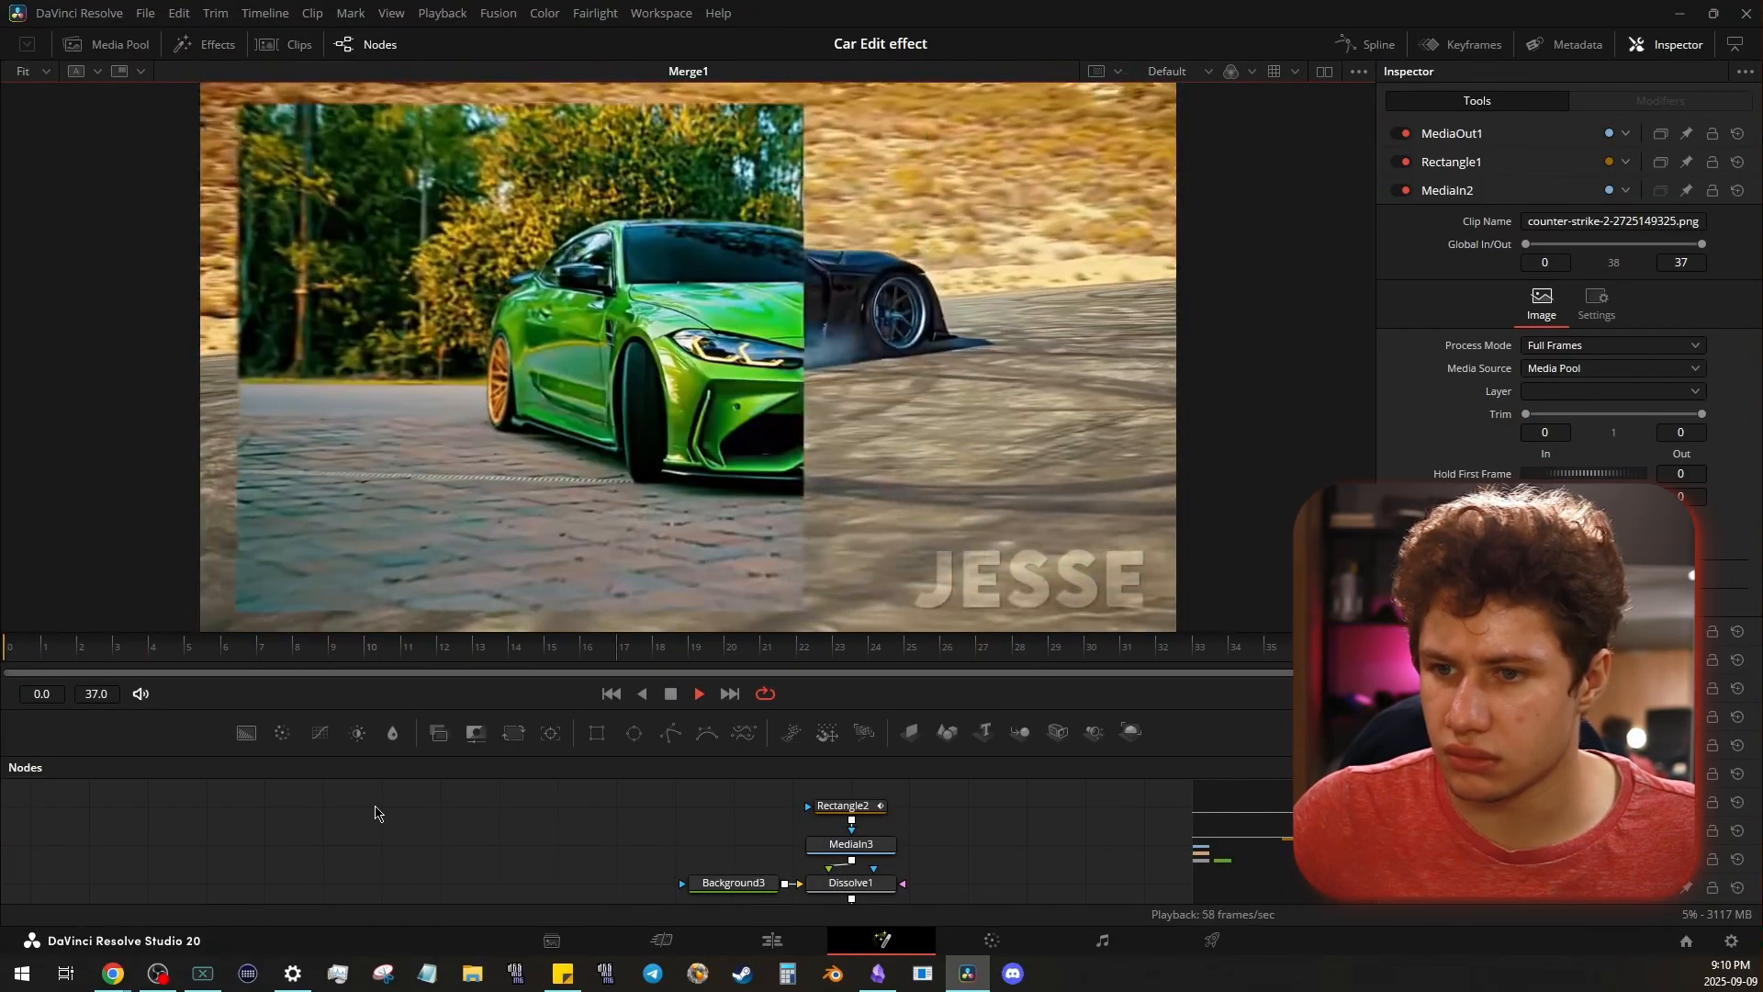
{"action": "key", "text": "space"}
- Duplicate the transition node tree, from Rectangle2 down to MediaOut1, beside the original
{"action": "left_click_drag", "start_coordinate": [653, 756], "coordinate": [652, 602]}
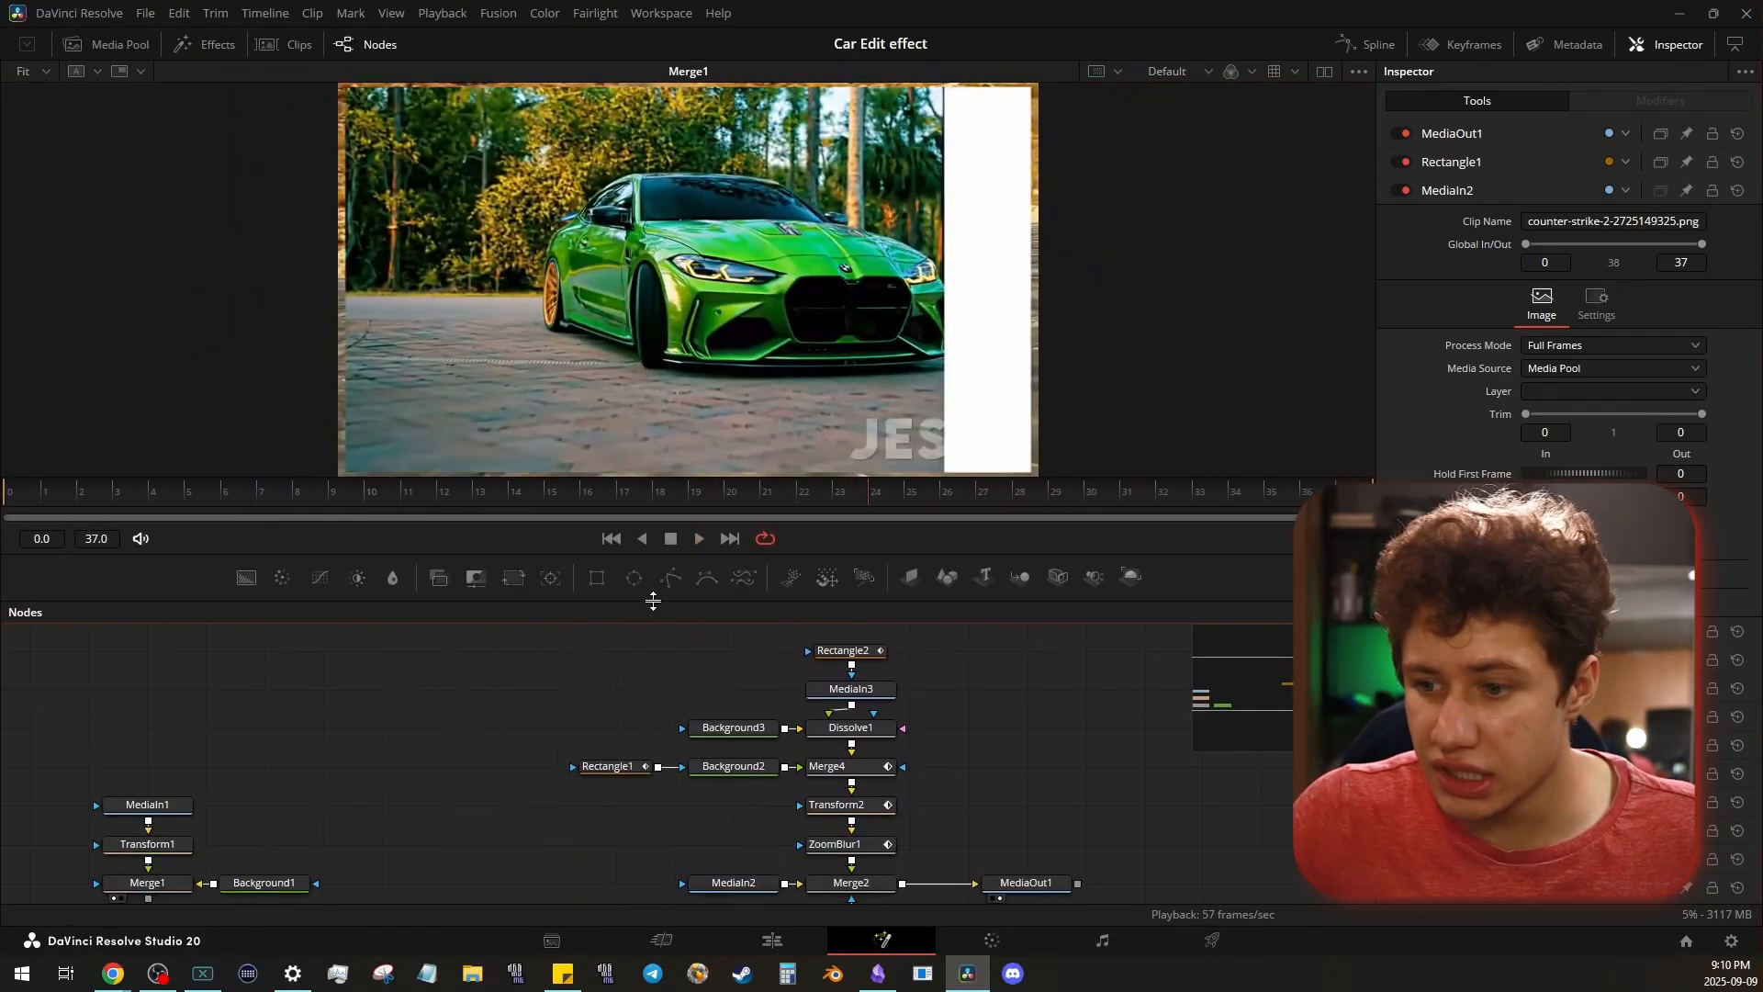
{"action": "left_click_drag", "start_coordinate": [1039, 711], "coordinate": [991, 695]}
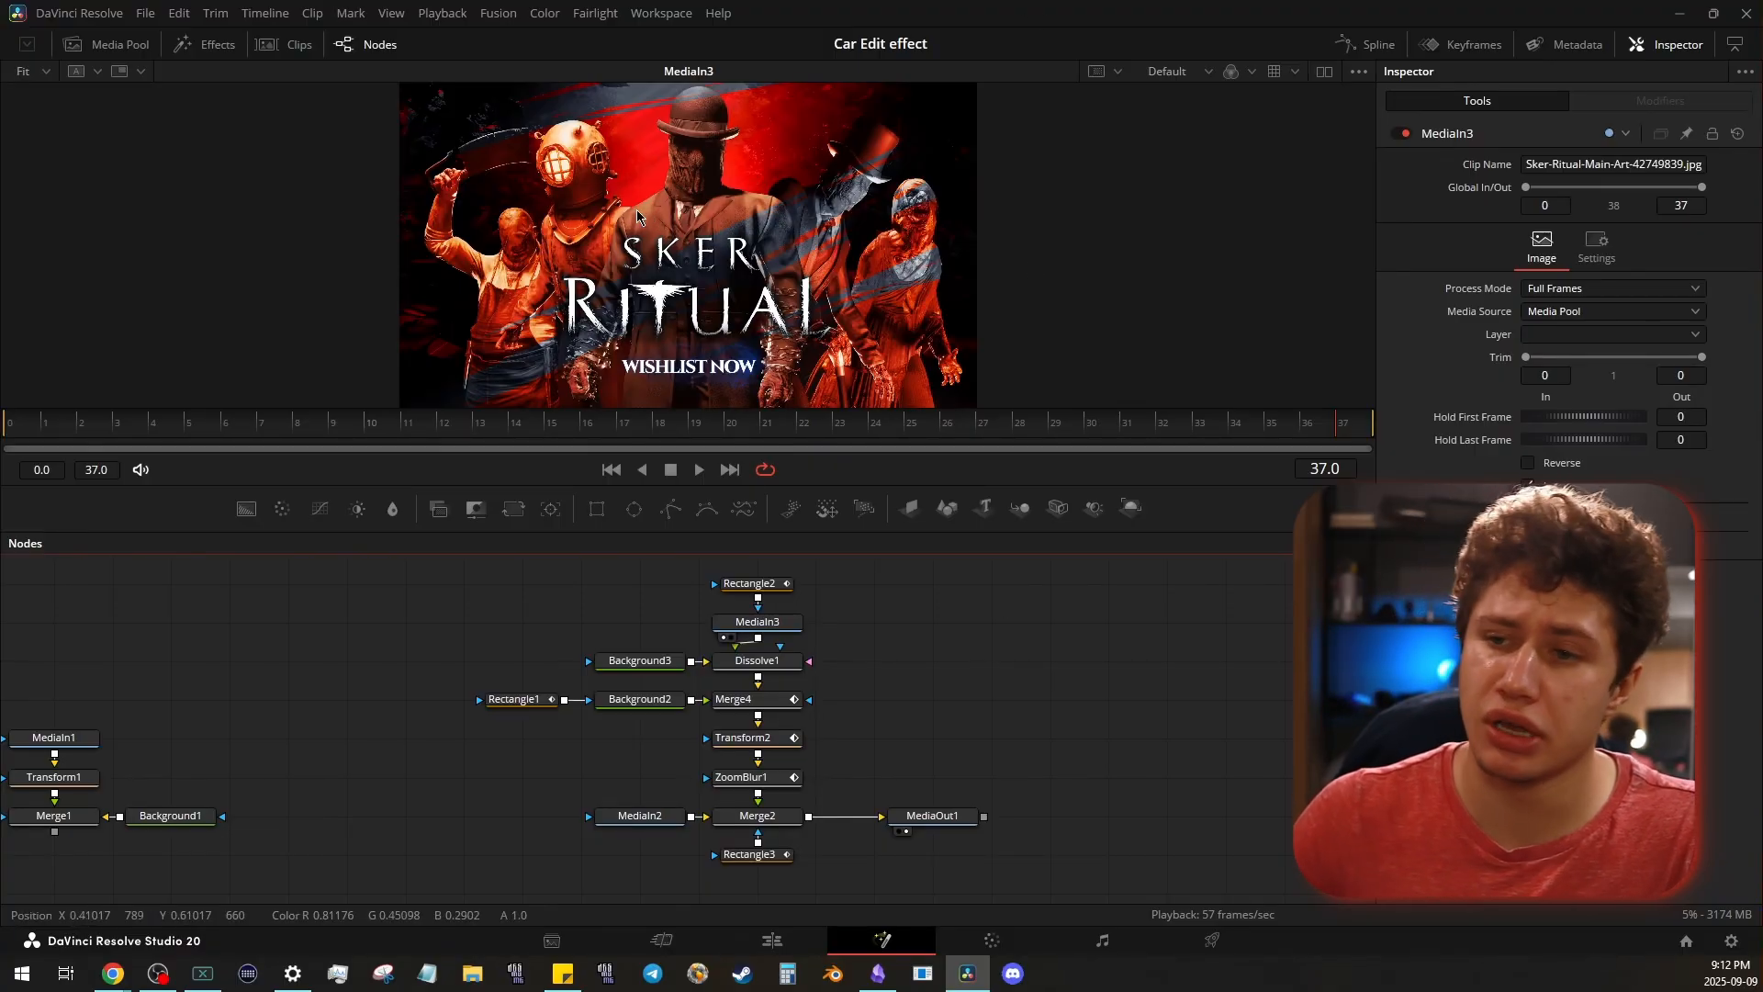
{"action": "left_click_drag", "start_coordinate": [903, 599], "coordinate": [640, 605]}
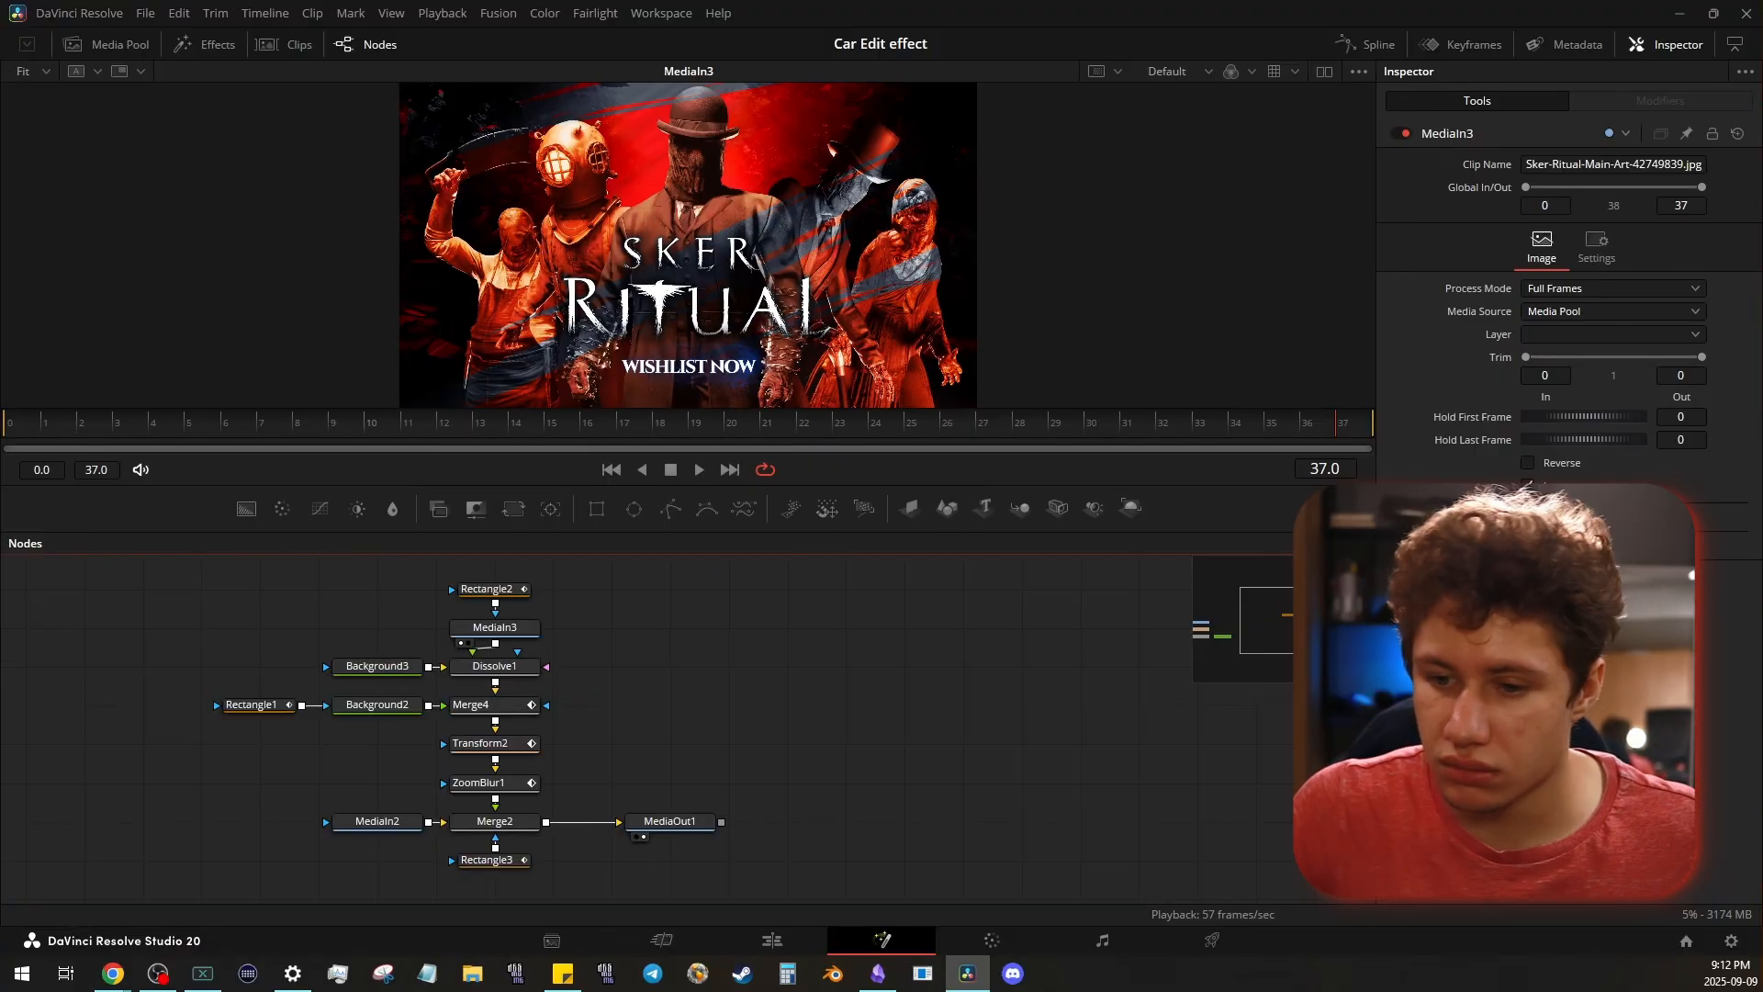
{"action": "key", "text": "ctrl+a"}
{"action": "key", "text": "ctrl+c"}
{"action": "key", "text": "ctrl+v"}
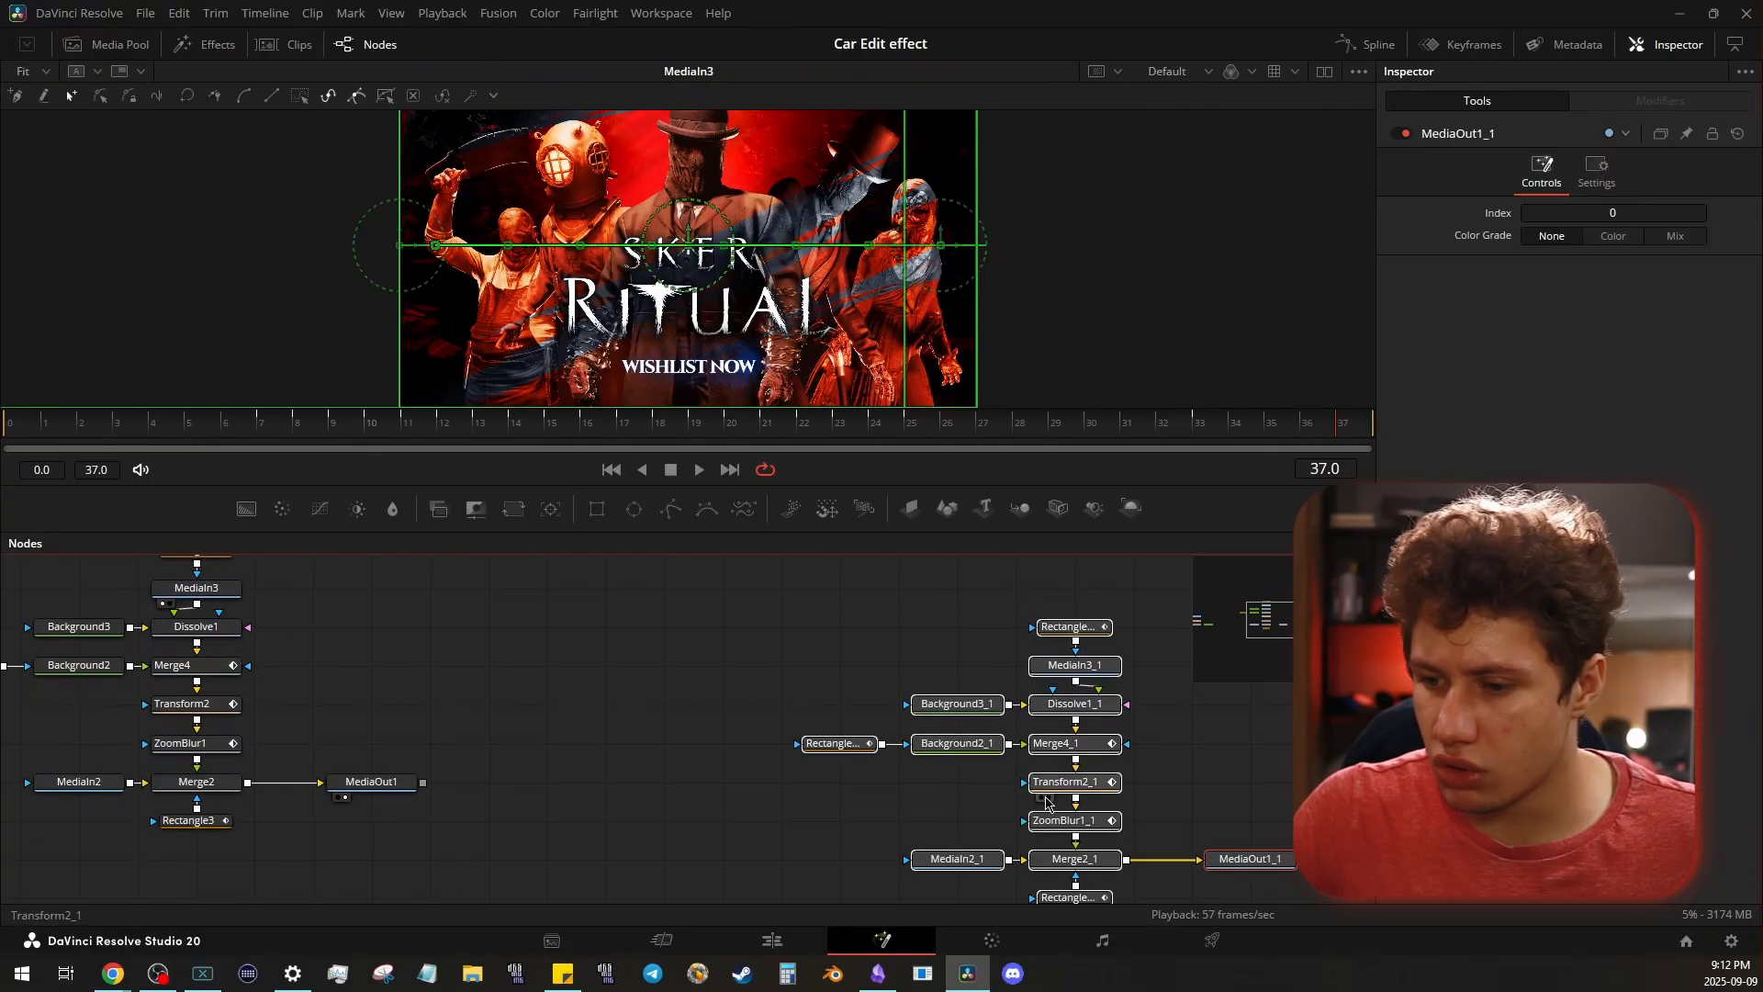
- Move the original transition nodes closer to the car reference nodes and save the project
{"action": "left_click_drag", "start_coordinate": [1232, 875], "coordinate": [833, 798]}
{"action": "left_click_drag", "start_coordinate": [919, 683], "coordinate": [952, 722]}
{"action": "left_click_drag", "start_coordinate": [357, 704], "coordinate": [819, 742]}
{"action": "left_click_drag", "start_coordinate": [332, 613], "coordinate": [835, 856]}
{"action": "left_click_drag", "start_coordinate": [803, 795], "coordinate": [509, 799]}
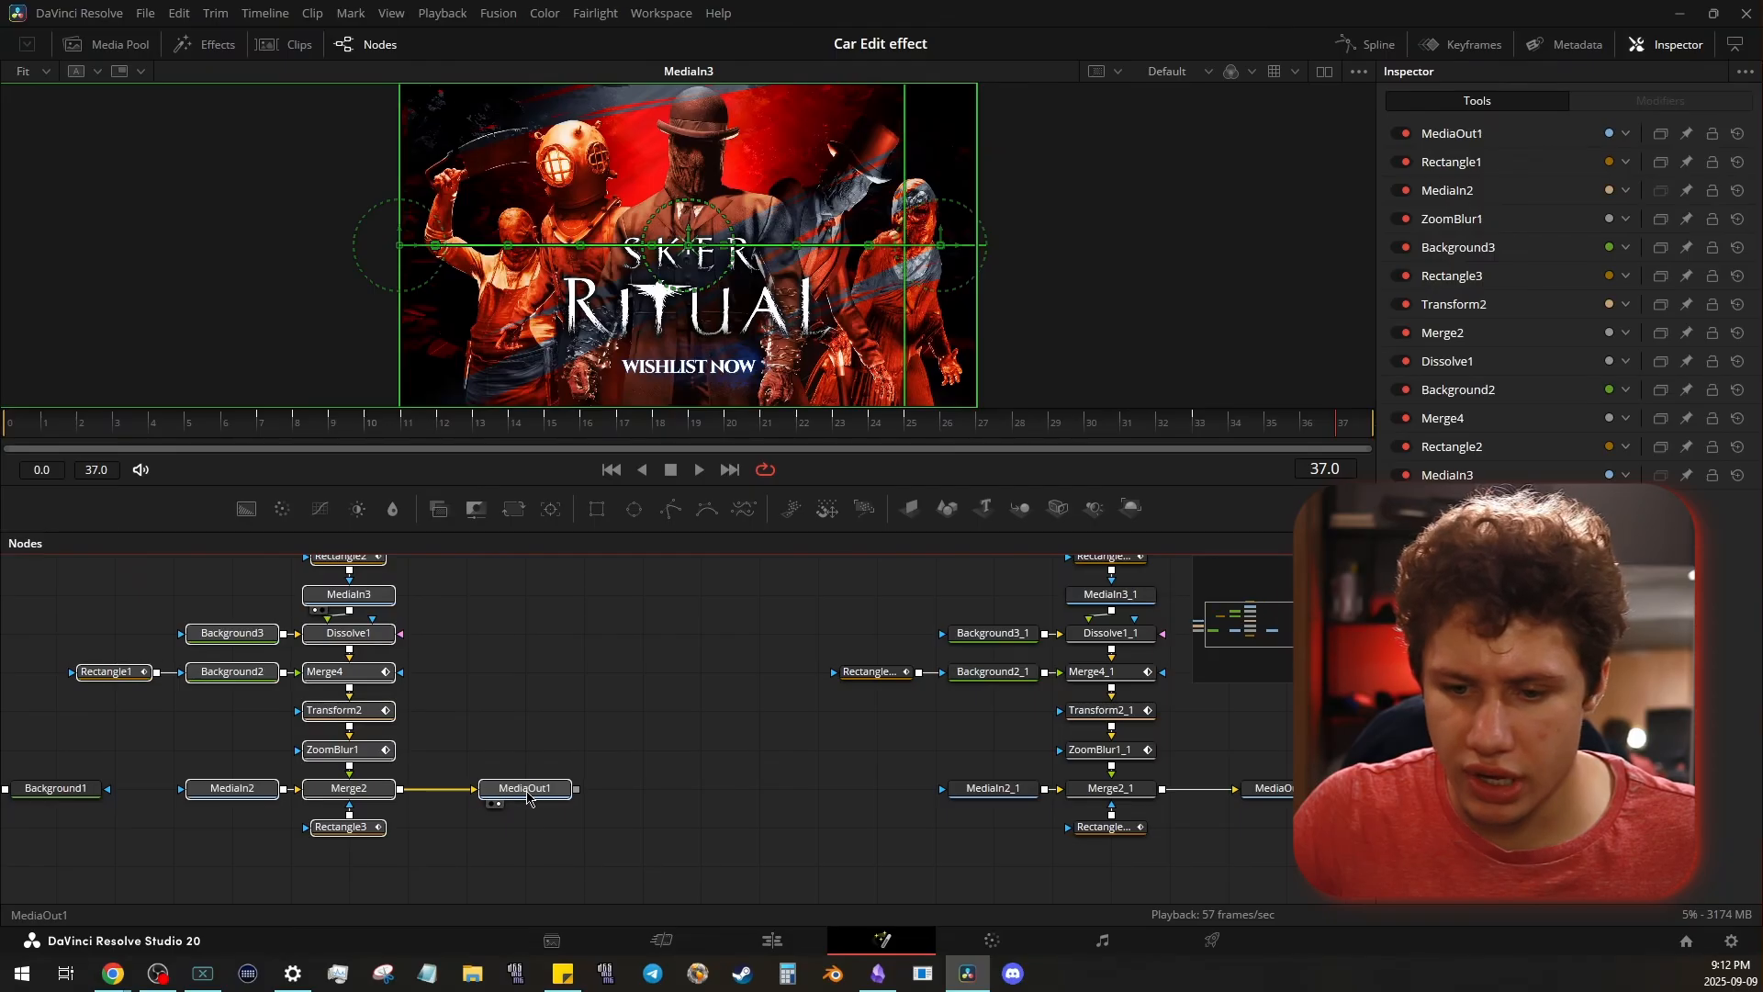
{"action": "left_click", "coordinate": [663, 686]}
{"action": "left_click_drag", "start_coordinate": [663, 686], "coordinate": [199, 726]}
{"action": "key", "text": "ctrl+s"}
- Move the copied foreground branch, Rectangle2_1 through ZoomBlur1_1, upward and disconnect ZoomBlur1_1 from Merge2_1
{"action": "left_click_drag", "start_coordinate": [772, 535], "coordinate": [810, 457]}
{"action": "scroll", "coordinate": [279, 621], "scroll_direction": "up", "scroll_amount": 2}
{"action": "left_click_drag", "start_coordinate": [370, 481], "coordinate": [855, 776]}
{"action": "left_click_drag", "start_coordinate": [843, 765], "coordinate": [841, 713]}
{"action": "left_click", "coordinate": [1008, 733]}
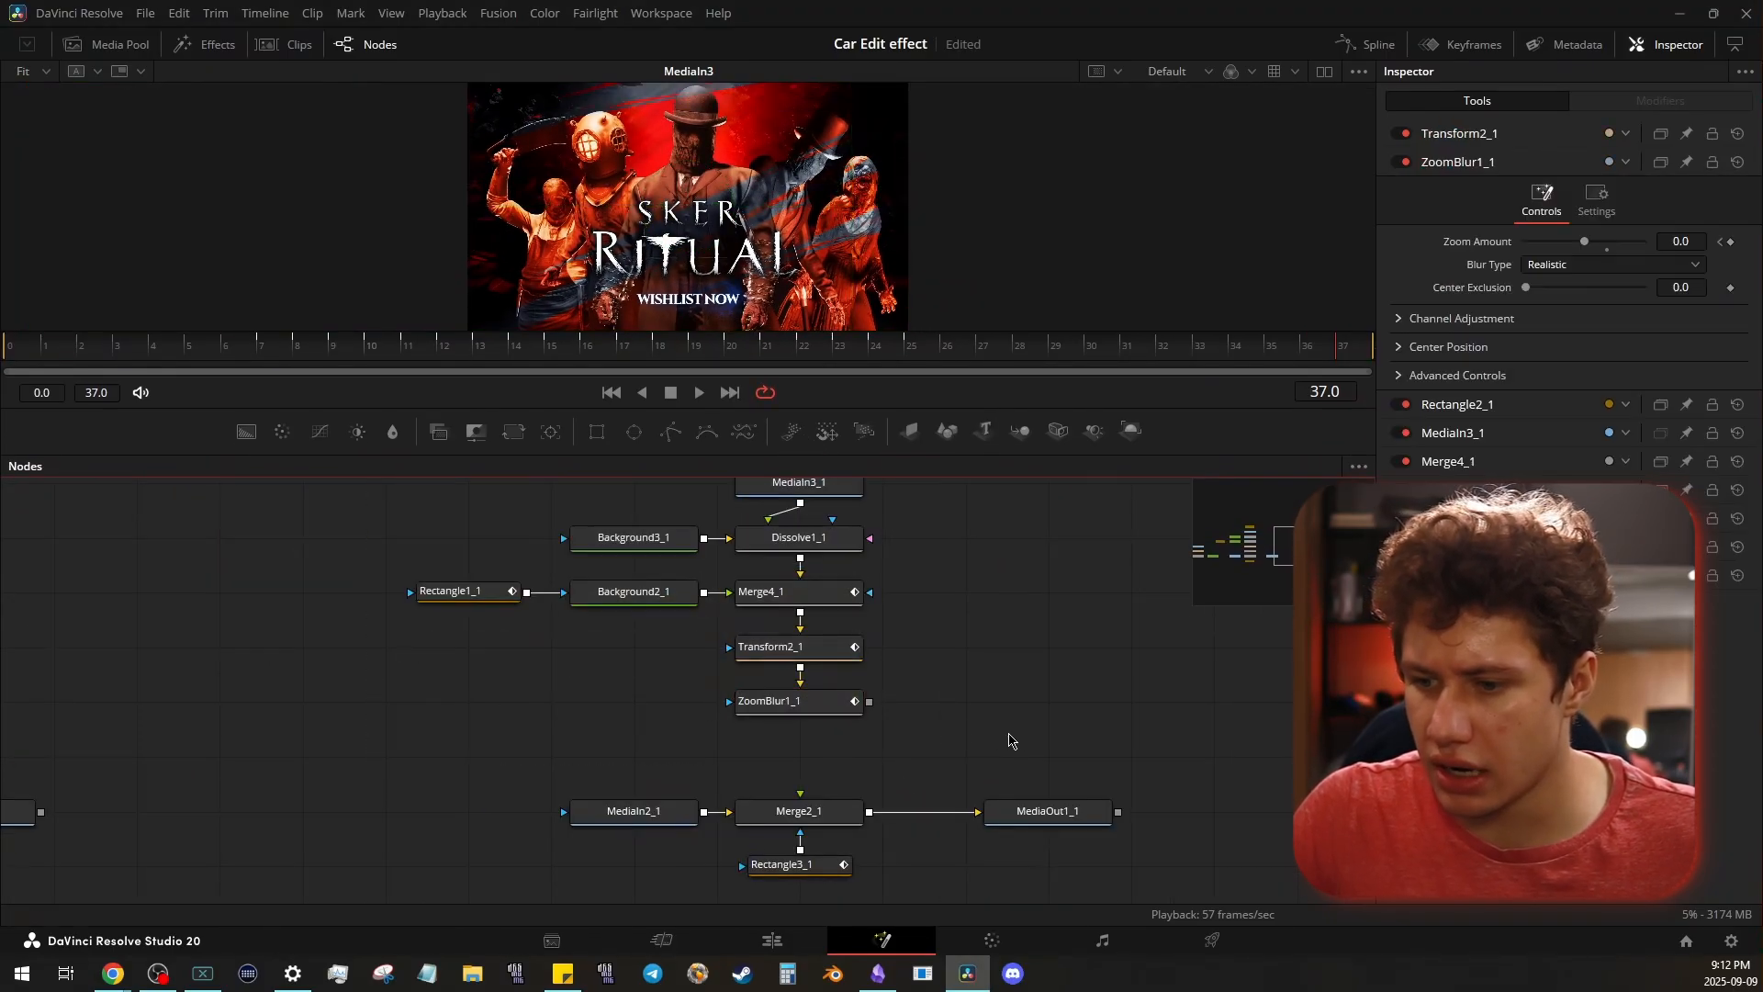
- Display Merge2_1 in the enlarged viewer and inspect its MediaIn2_1 background and Rectangle3_1 mask
{"action": "left_click_drag", "start_coordinate": [827, 820], "coordinate": [768, 246]}
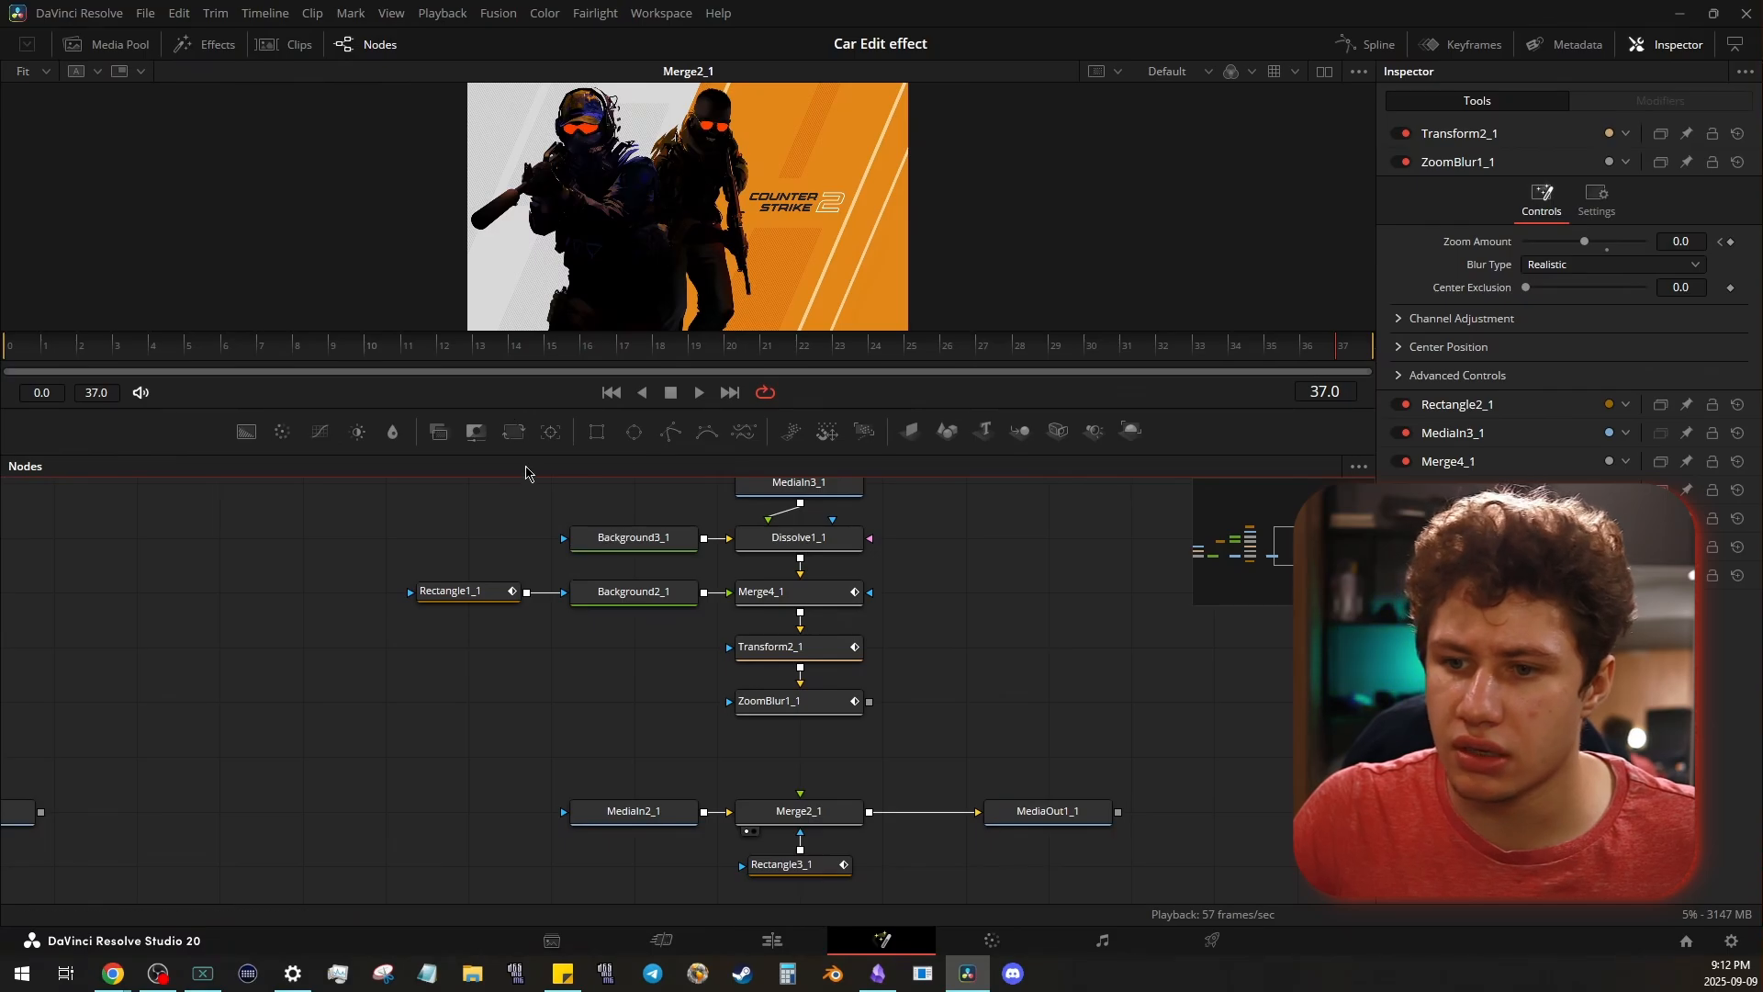
{"action": "left_click_drag", "start_coordinate": [526, 470], "coordinate": [528, 599]}
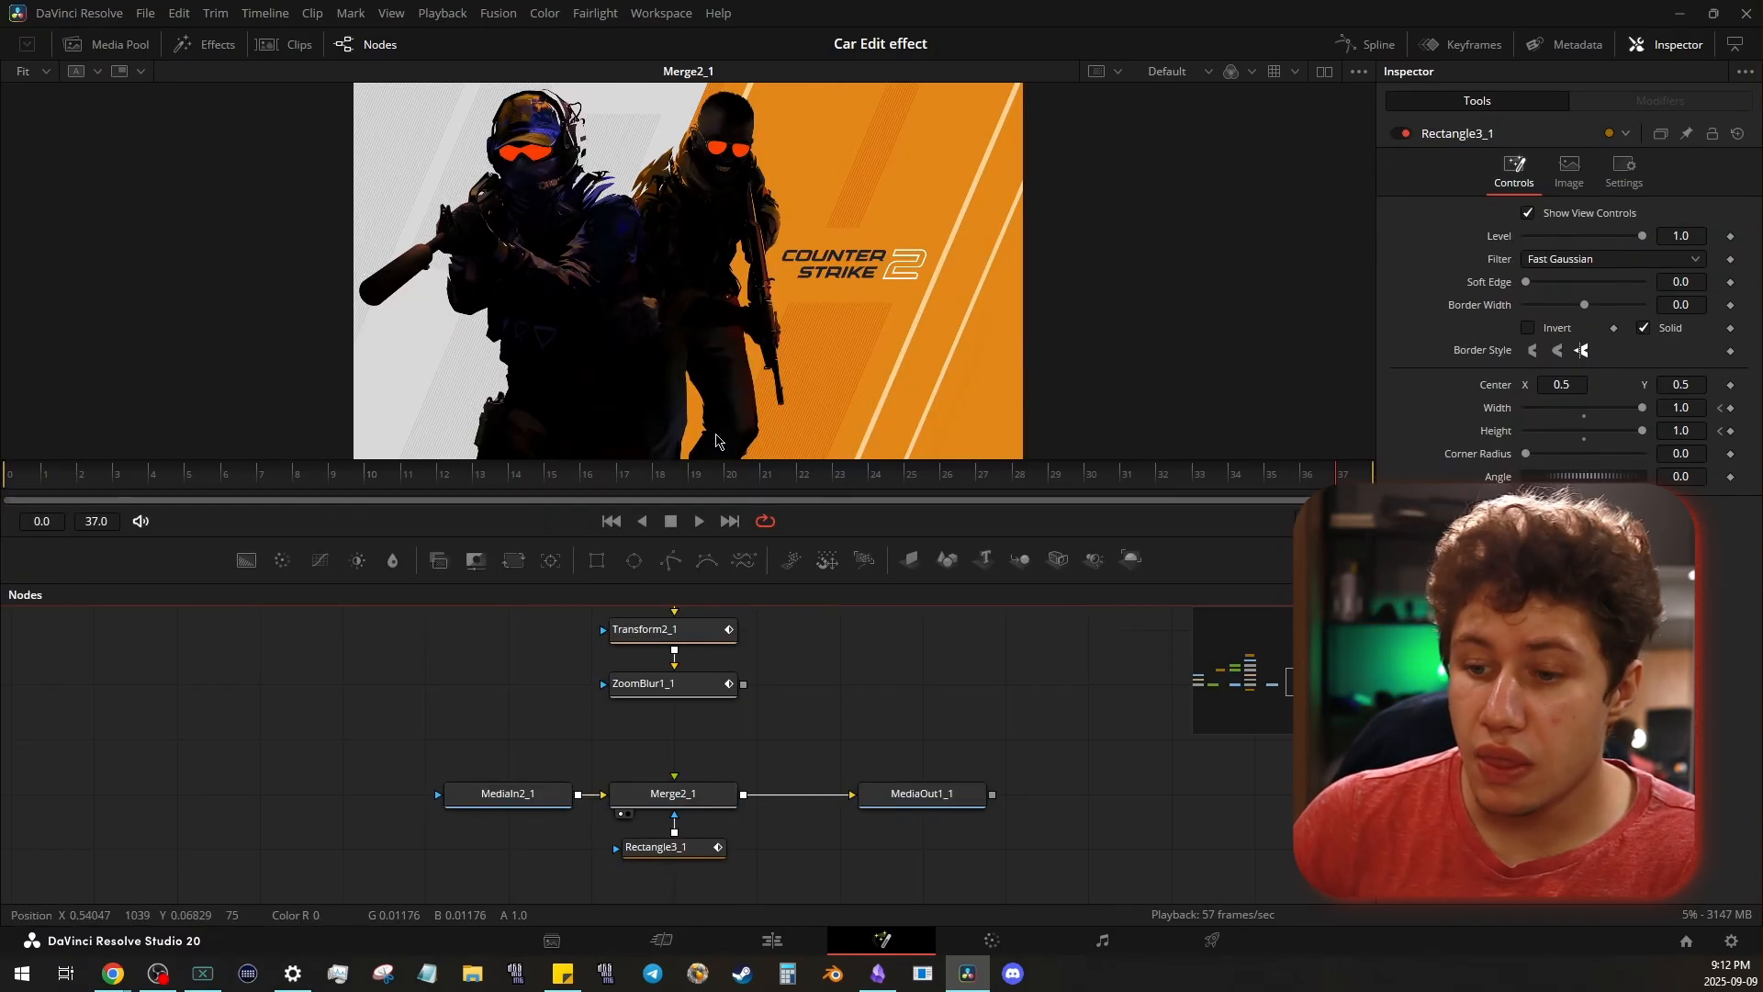
{"action": "left_click", "coordinate": [689, 795]}
{"action": "mouse_move", "coordinate": [540, 804]}
{"action": "left_mouse_down"}
{"action": "mouse_move", "coordinate": [449, 799]}
{"action": "mouse_move", "coordinate": [533, 799]}
{"action": "left_mouse_up"}
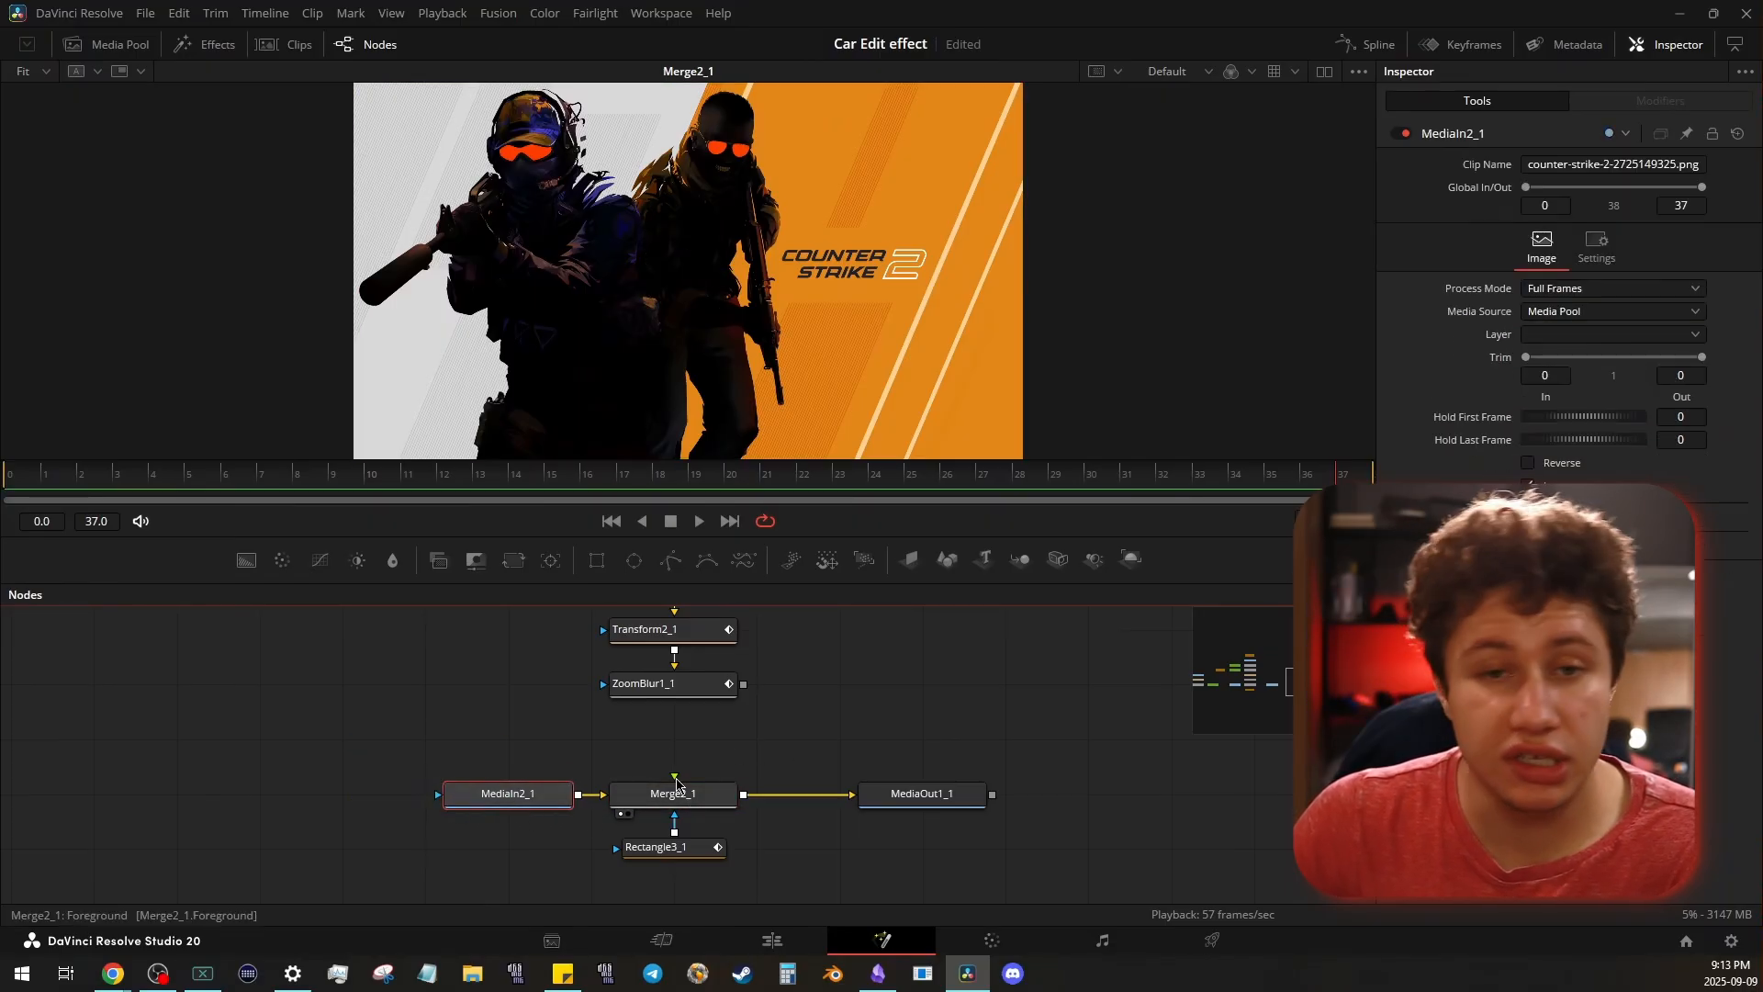
- Review the copied foreground branch by selecting its nodes from Rectangle2_1 to ZoomBlur1_1, and clear the selection
{"action": "scroll", "coordinate": [871, 728], "scroll_direction": "up", "scroll_amount": 5}
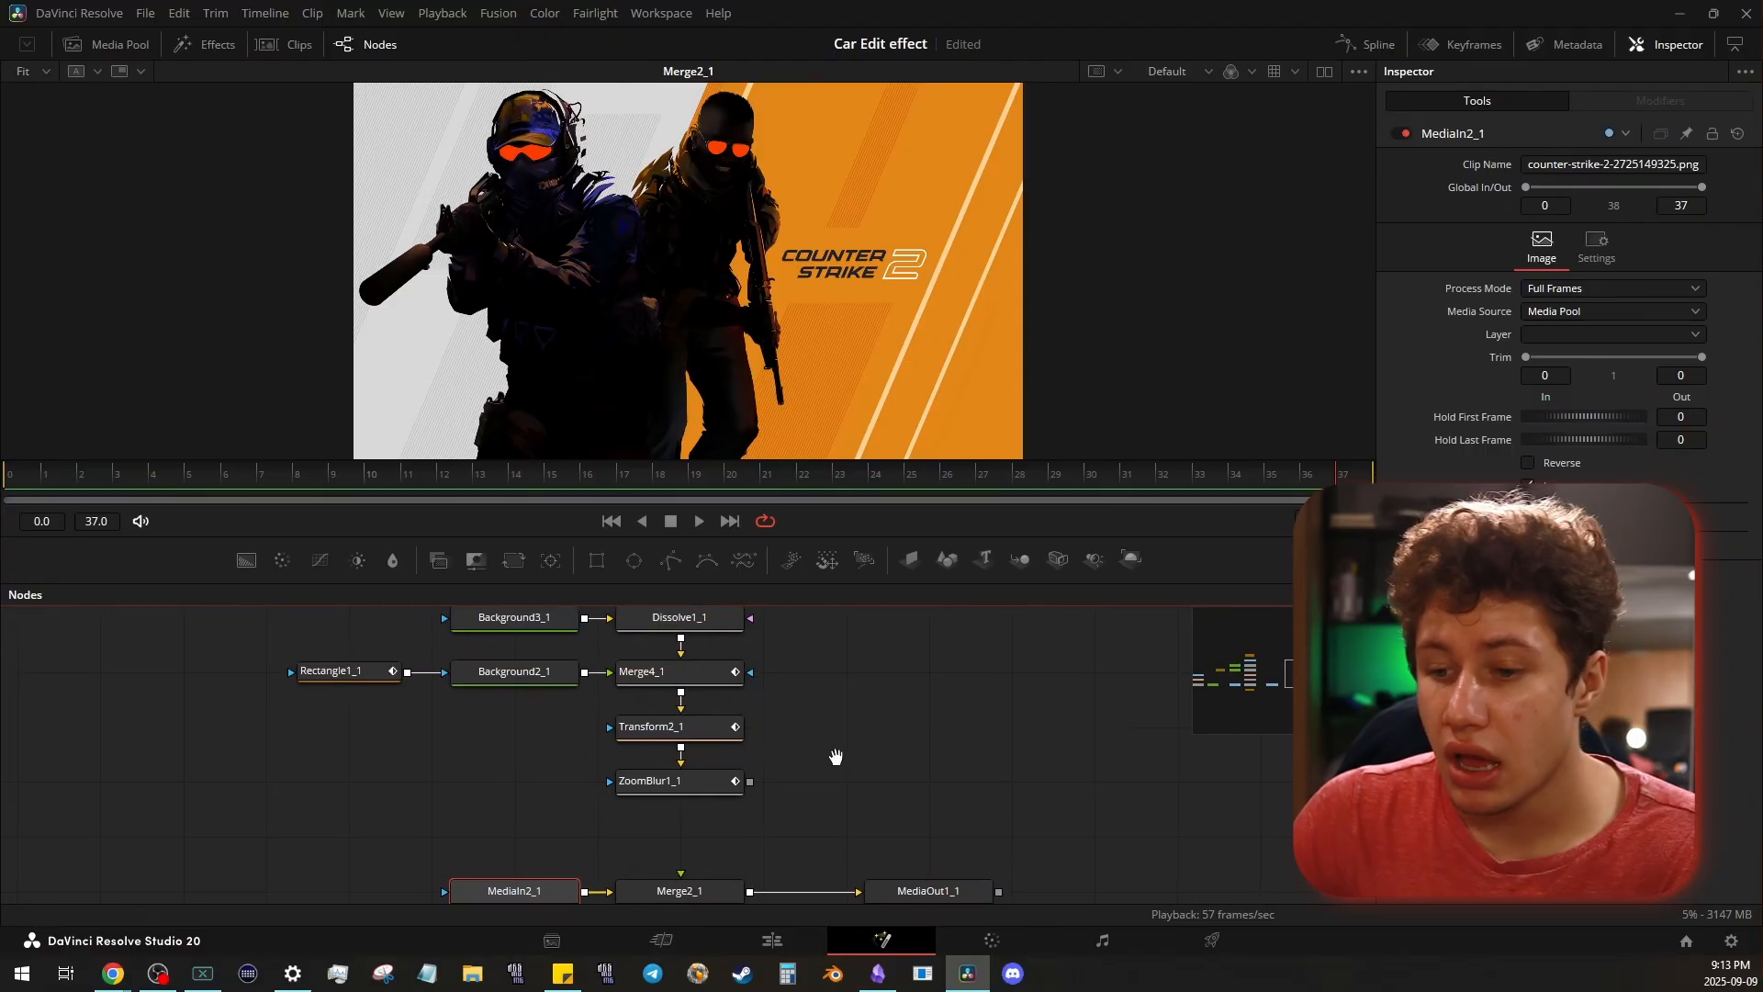
{"action": "left_click_drag", "start_coordinate": [872, 716], "coordinate": [862, 756]}
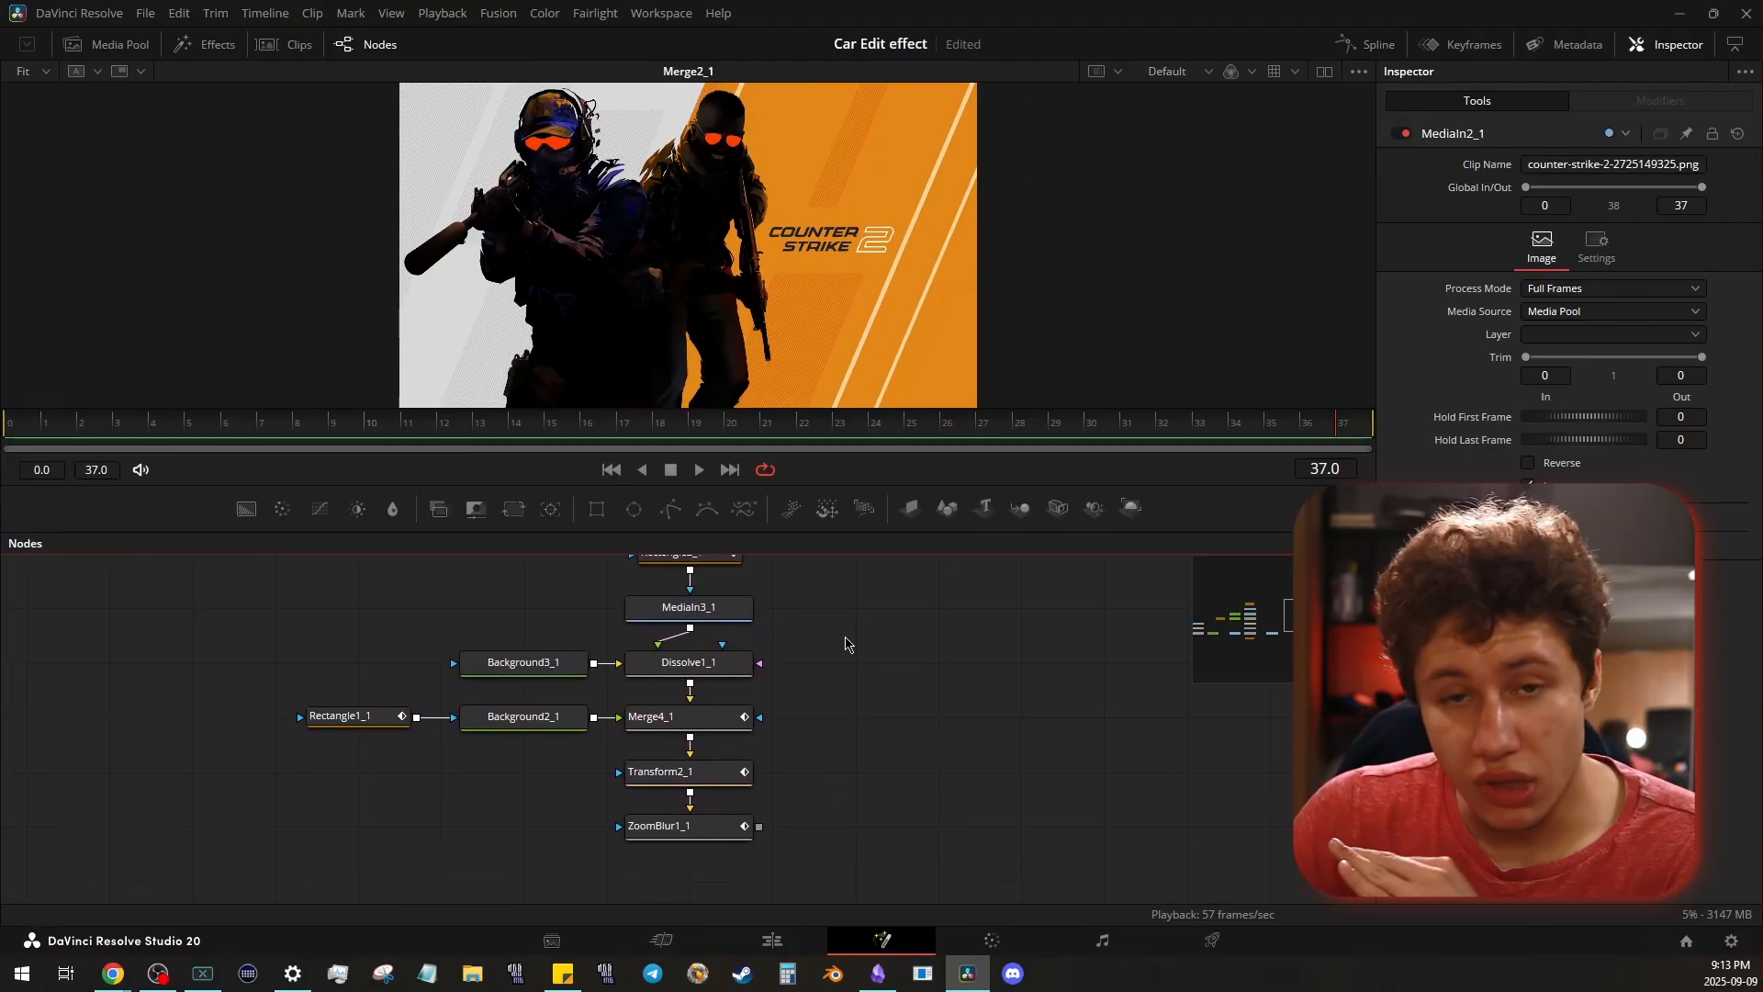
{"action": "left_click_drag", "start_coordinate": [842, 662], "coordinate": [841, 696]}
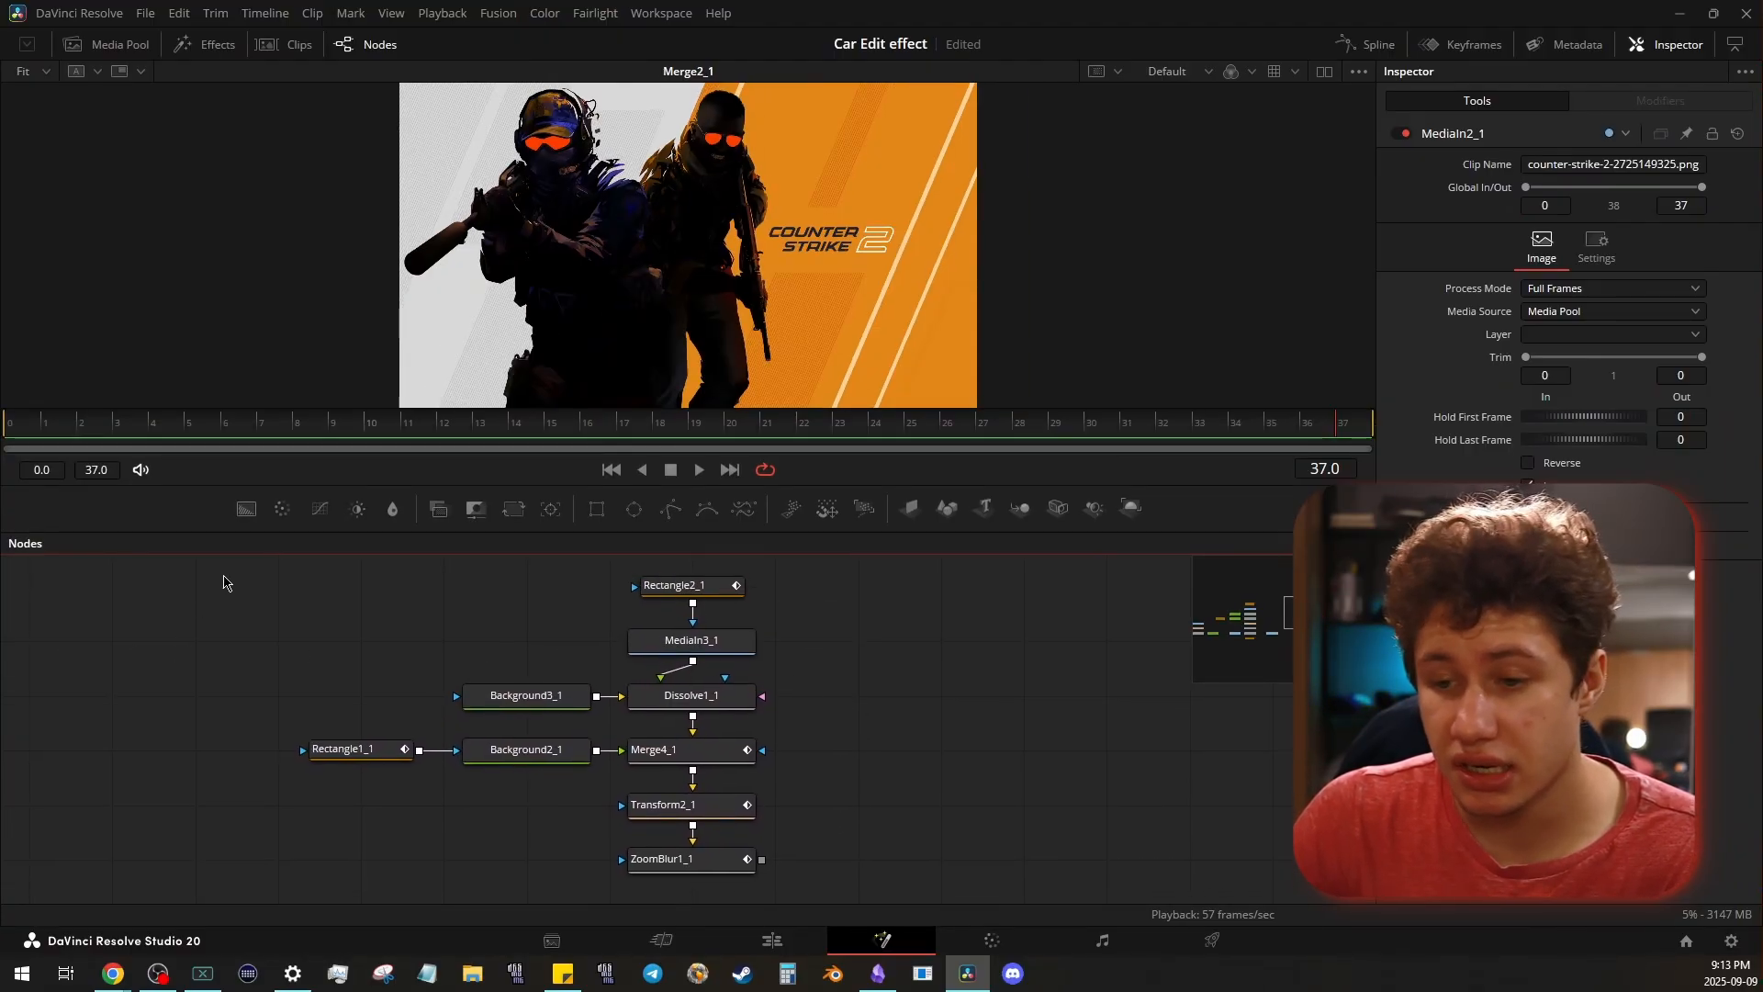
{"action": "left_click_drag", "start_coordinate": [228, 582], "coordinate": [813, 879]}
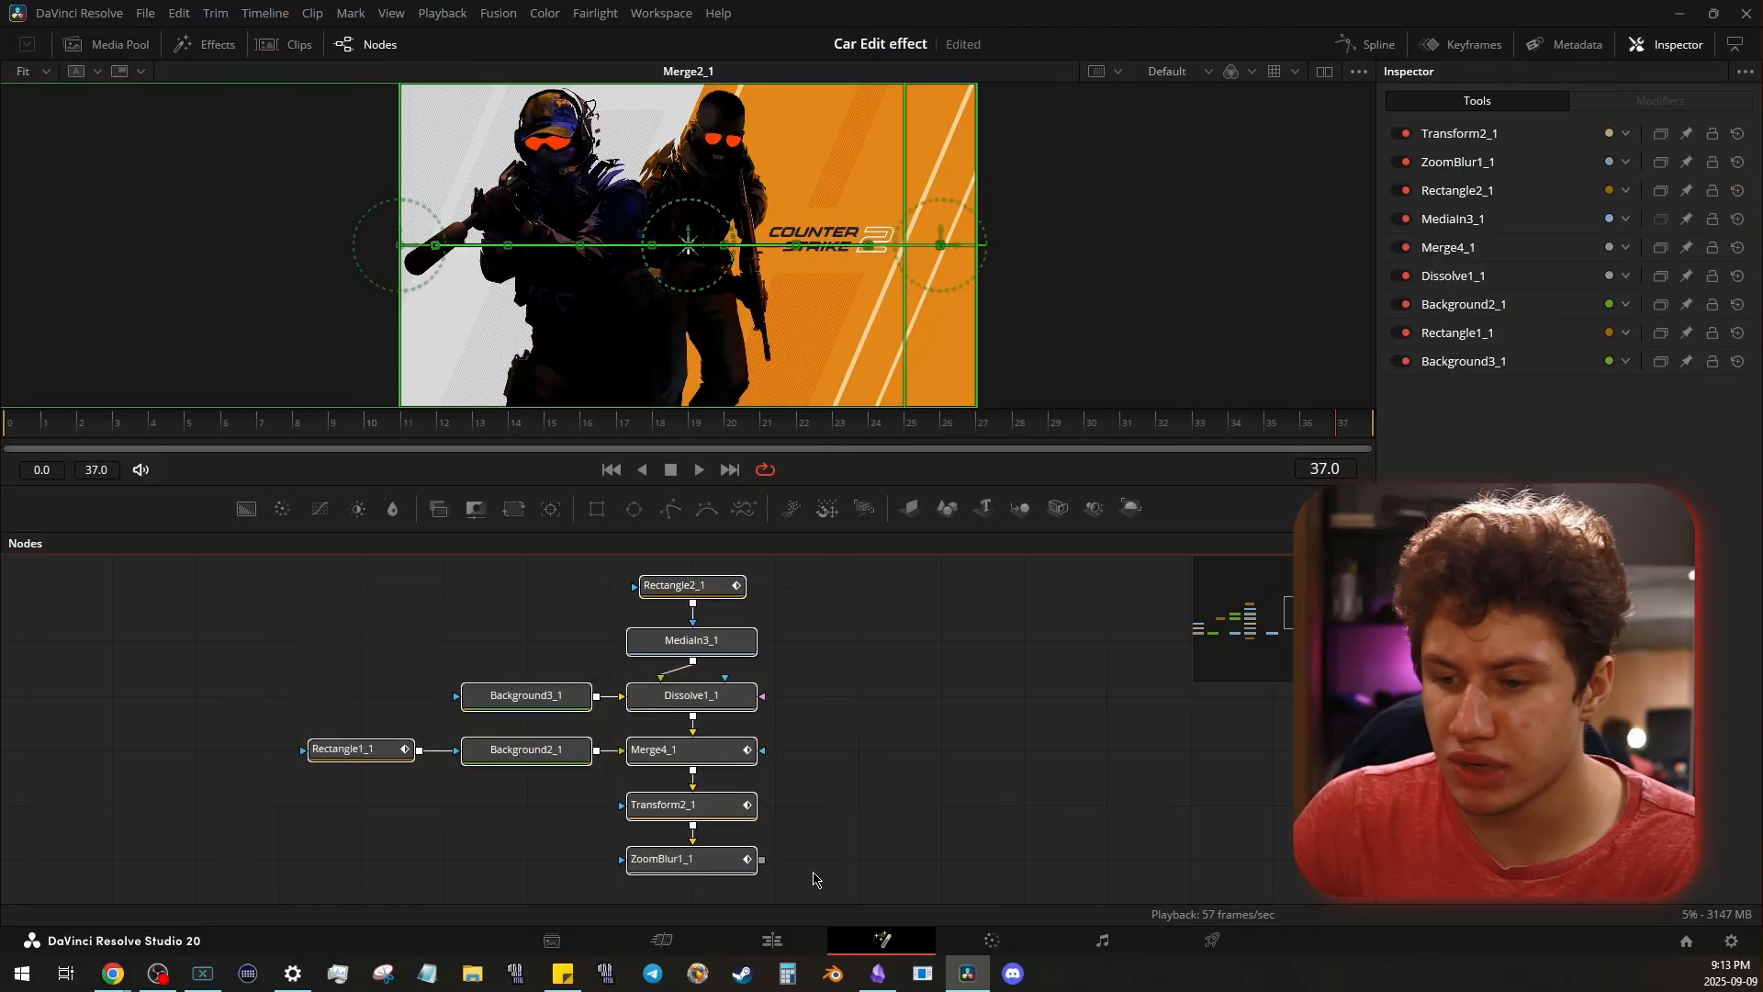
{"action": "left_click", "coordinate": [894, 790]}
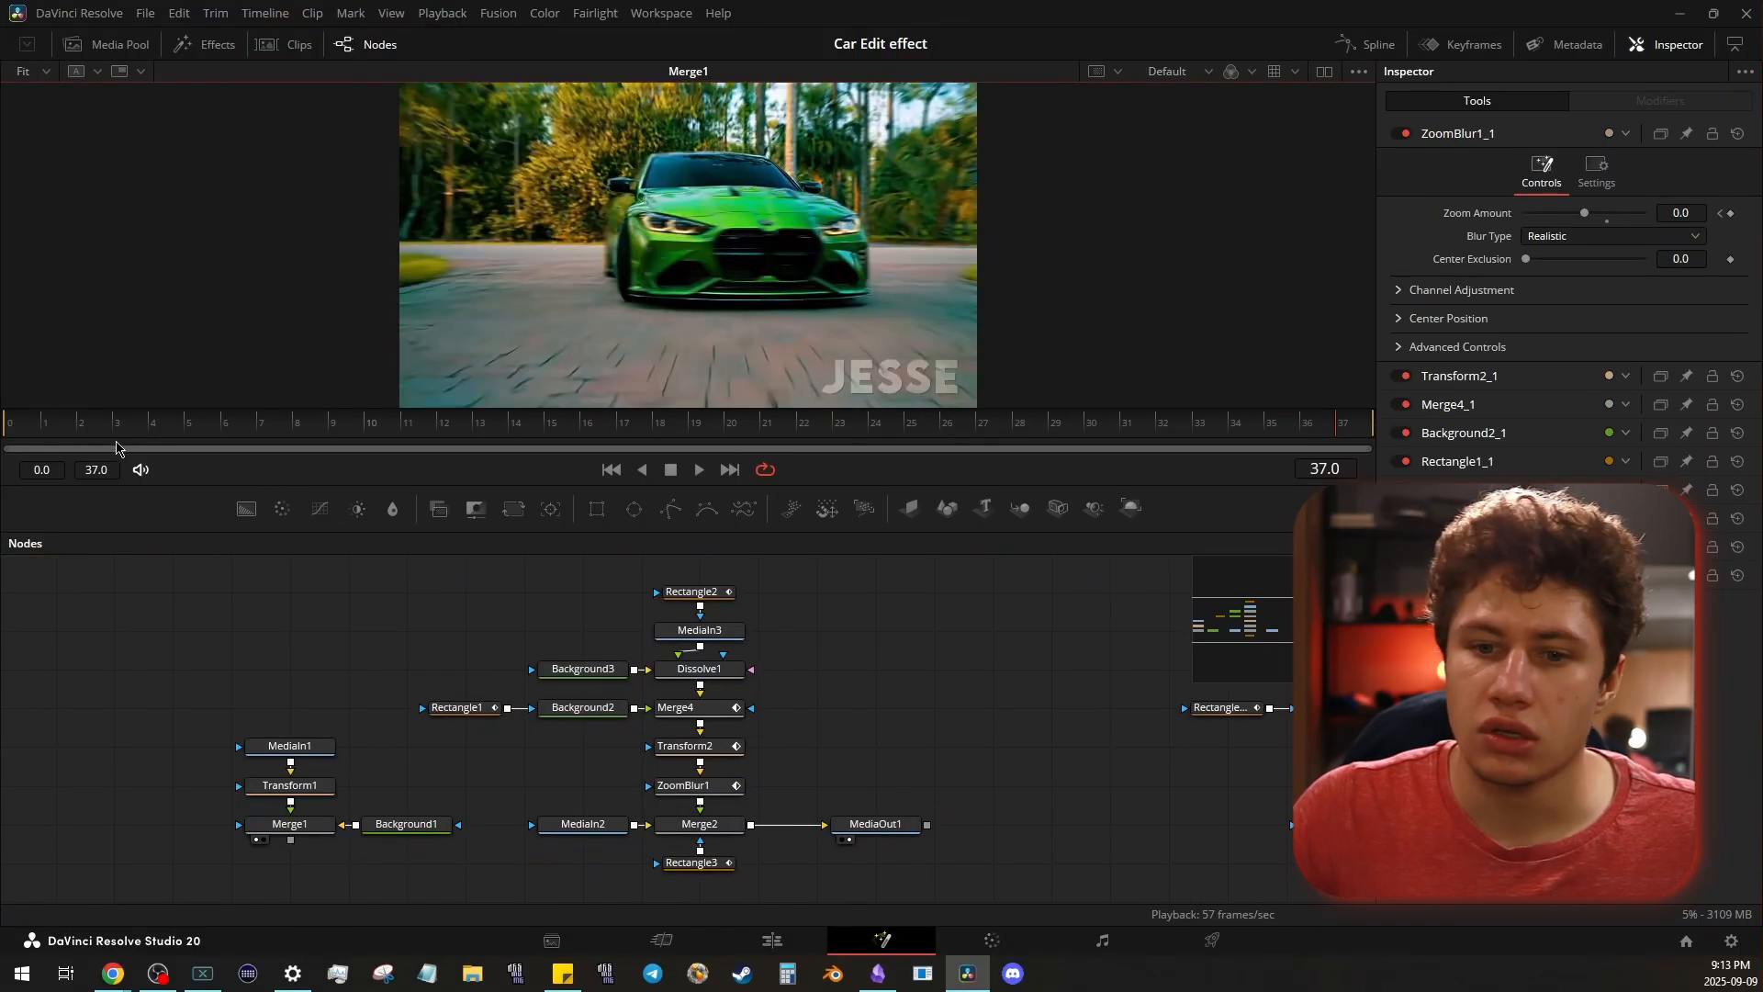
- Scrub the car reference to frame 13, and detach Transform2_1 from Merge4_1 and ZoomBlur1_1 by moving the upper copied nodes away
{"action": "left_click_drag", "start_coordinate": [137, 448], "coordinate": [395, 456]}
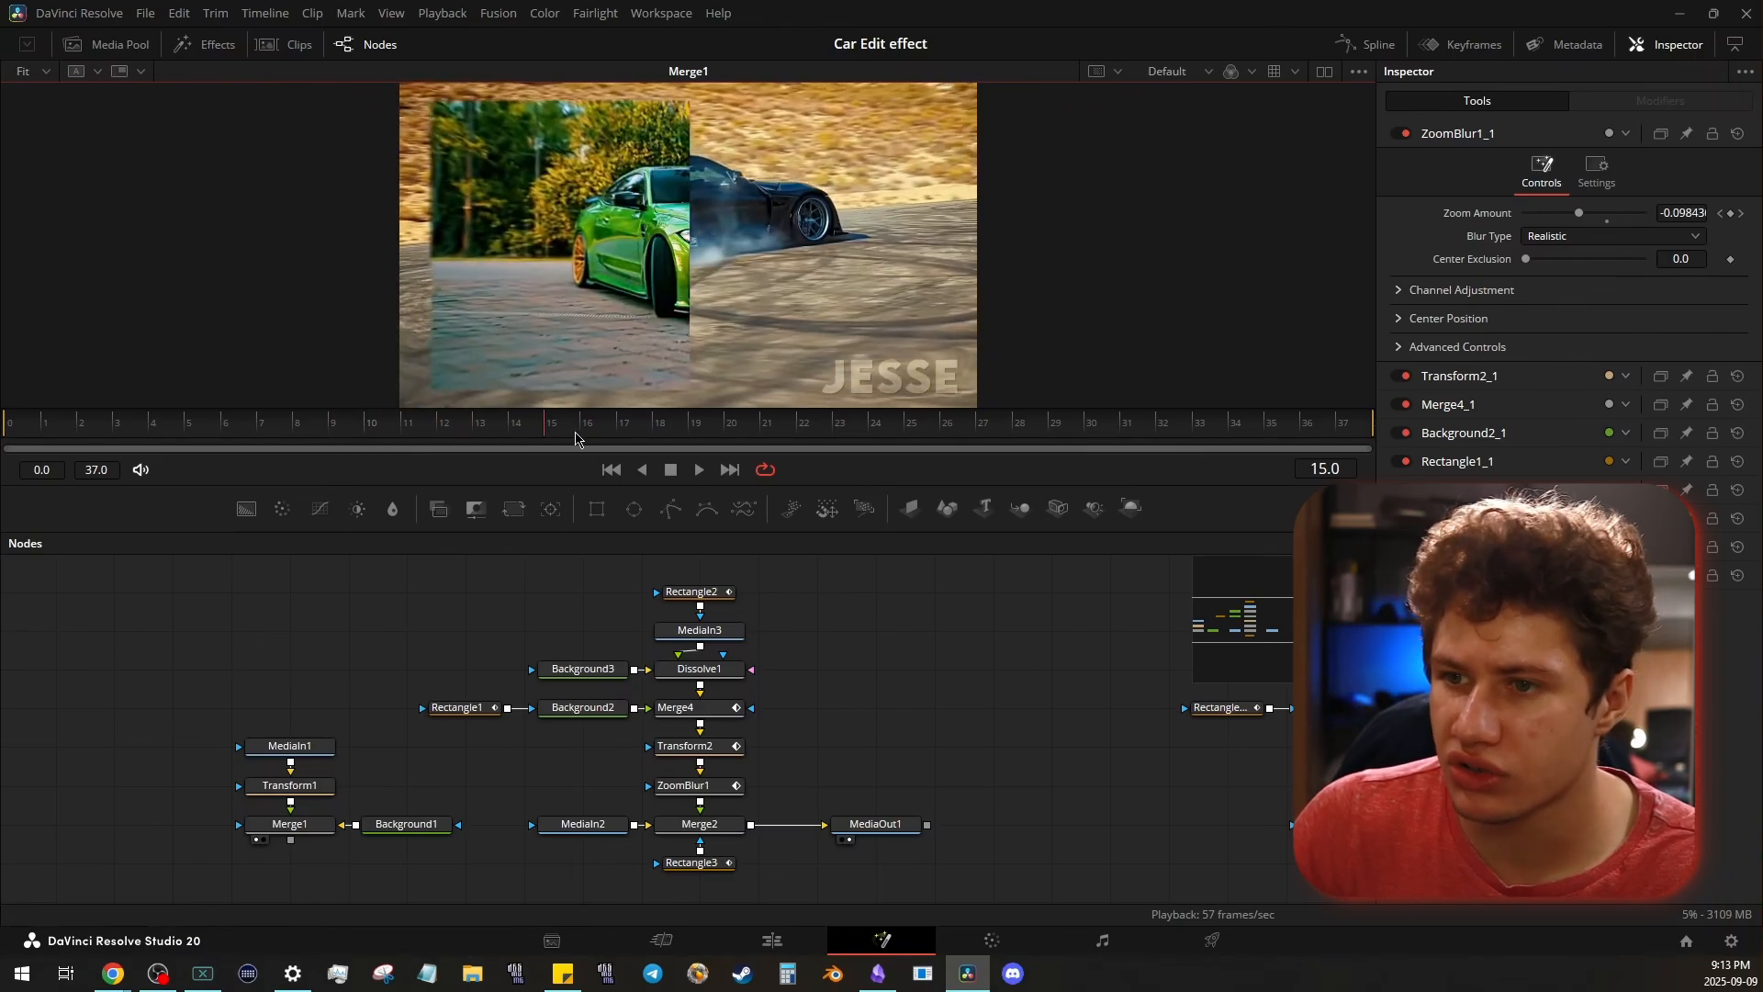
{"action": "left_click_drag", "start_coordinate": [576, 432], "coordinate": [482, 432]}
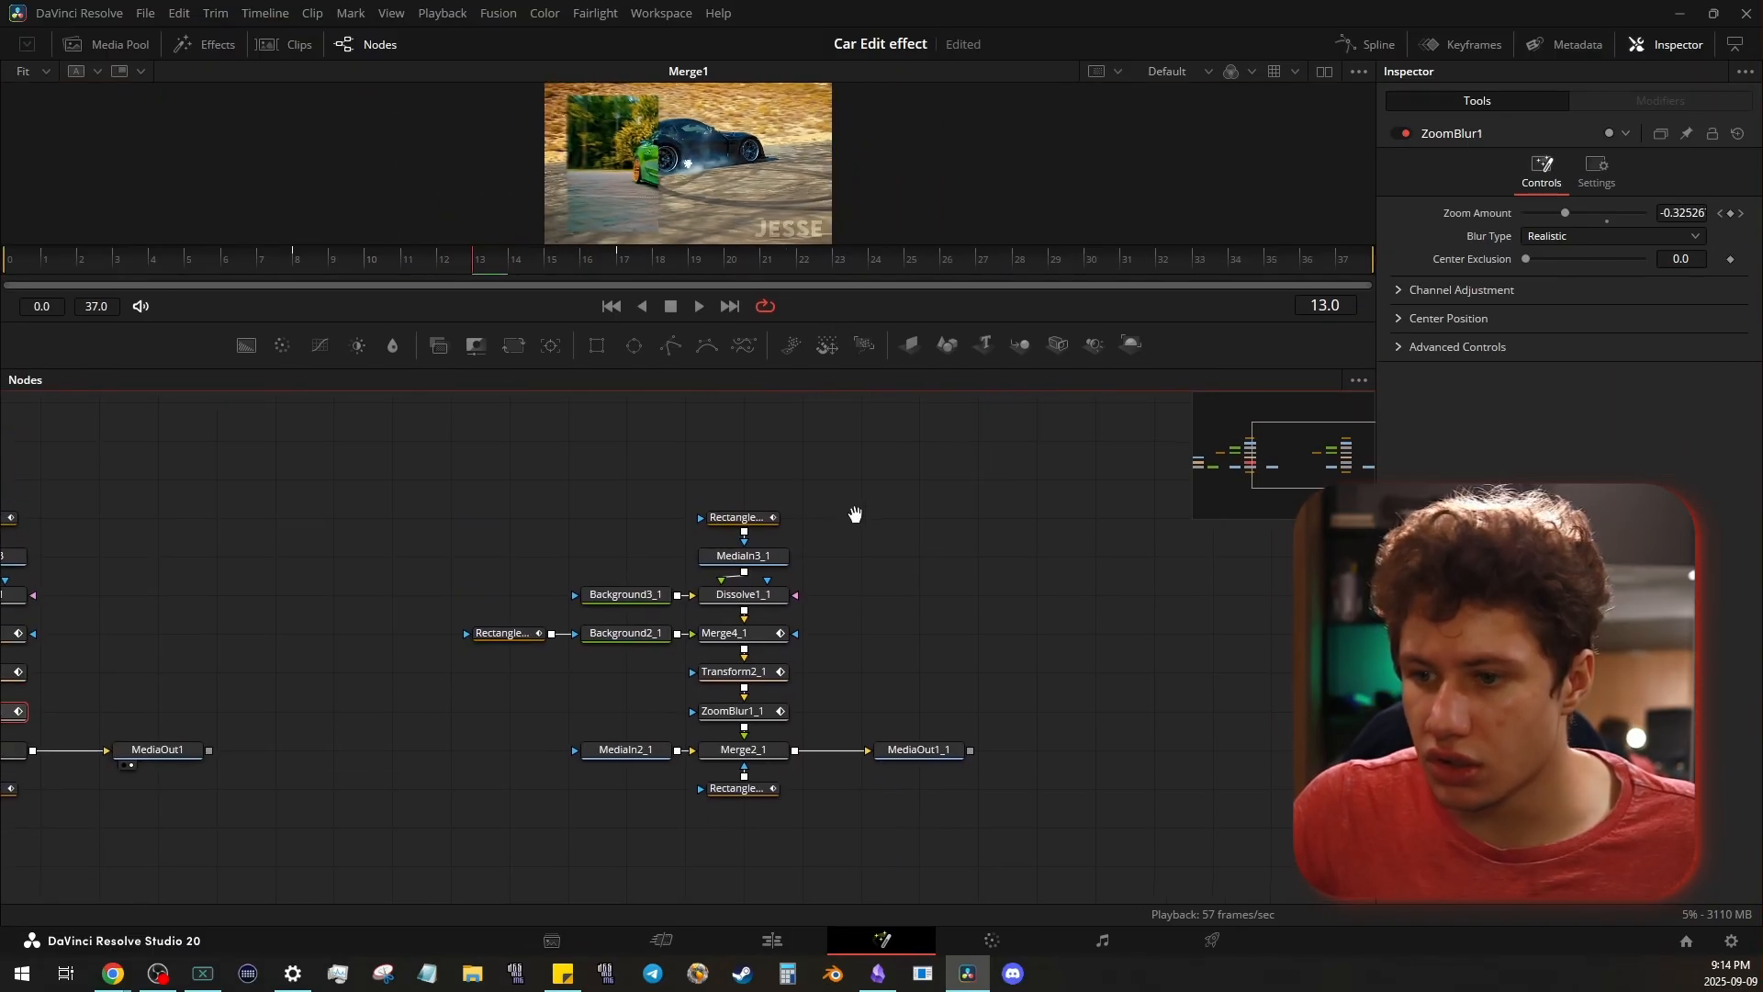
{"action": "left_click_drag", "start_coordinate": [855, 514], "coordinate": [851, 483]}
{"action": "left_click_drag", "start_coordinate": [334, 468], "coordinate": [786, 768]}
{"action": "left_click", "coordinate": [785, 734]}
{"action": "left_click_drag", "start_coordinate": [797, 681], "coordinate": [797, 716]}
{"action": "left_click", "coordinate": [797, 722]}
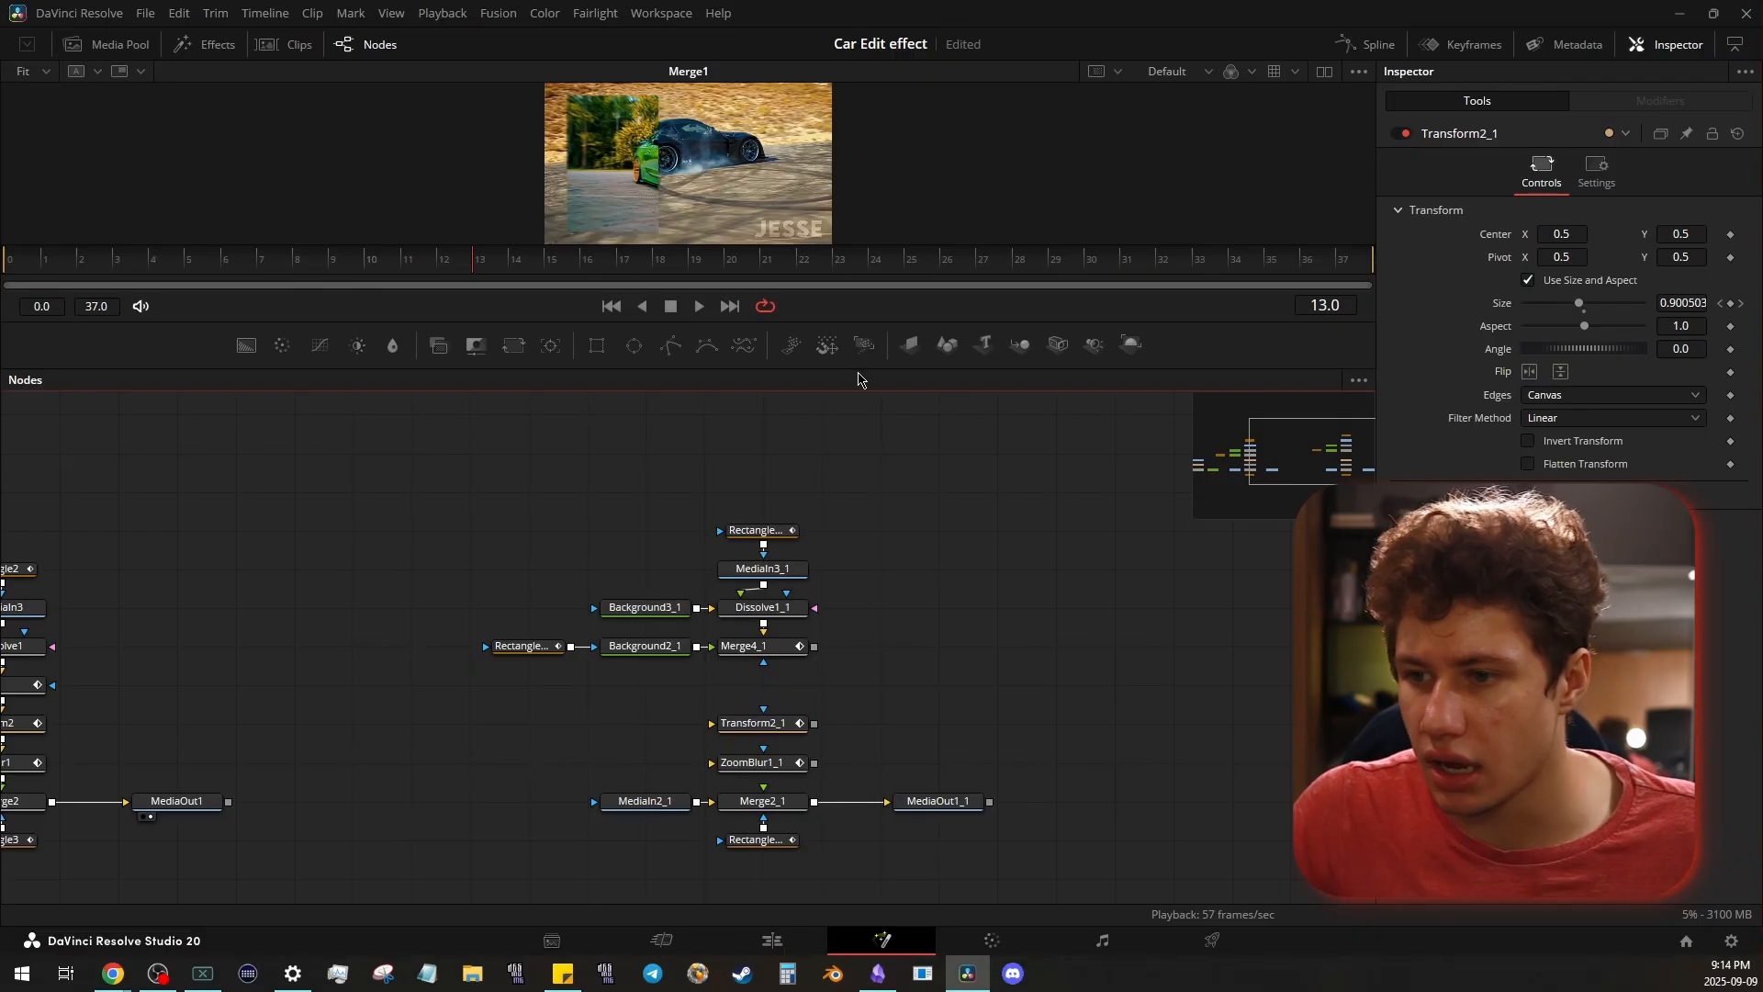
- Scrub the car reference in a larger viewer and review the Rectangle2_1 mask and the original Dissolve1 and Background3 nodes
{"action": "left_click_drag", "start_coordinate": [861, 378], "coordinate": [872, 659]}
{"action": "left_click_drag", "start_coordinate": [98, 547], "coordinate": [474, 551]}
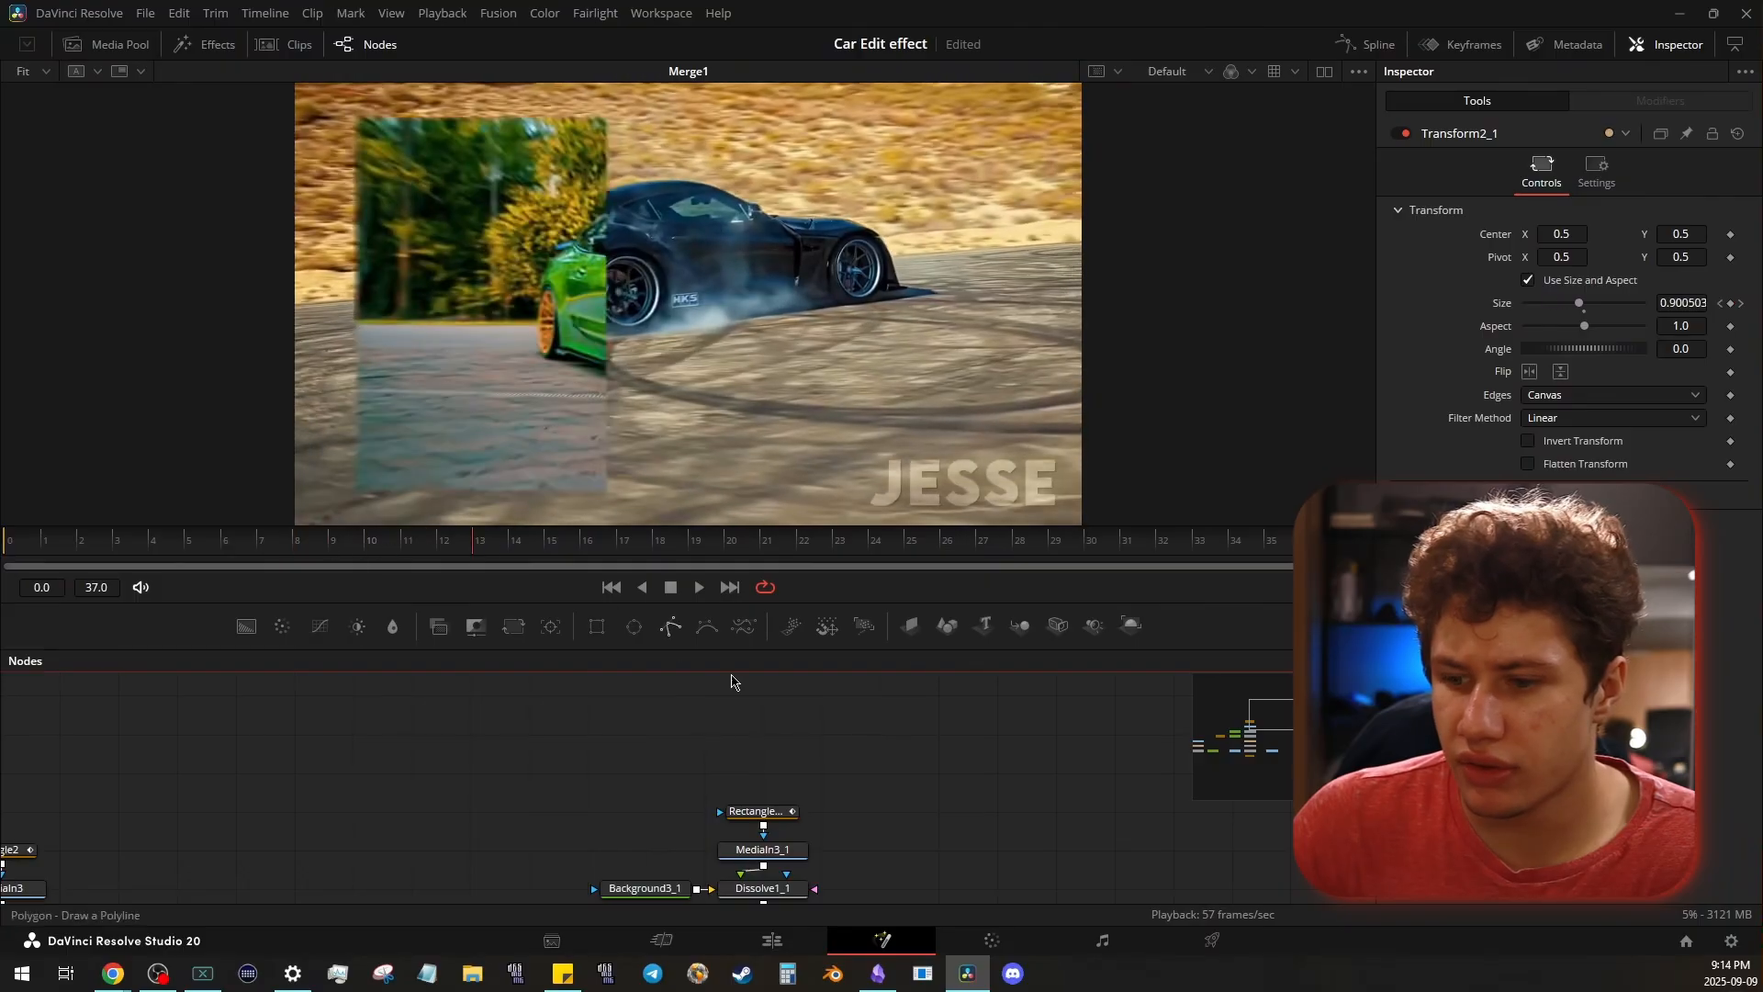
{"action": "left_click_drag", "start_coordinate": [928, 797], "coordinate": [899, 707]}
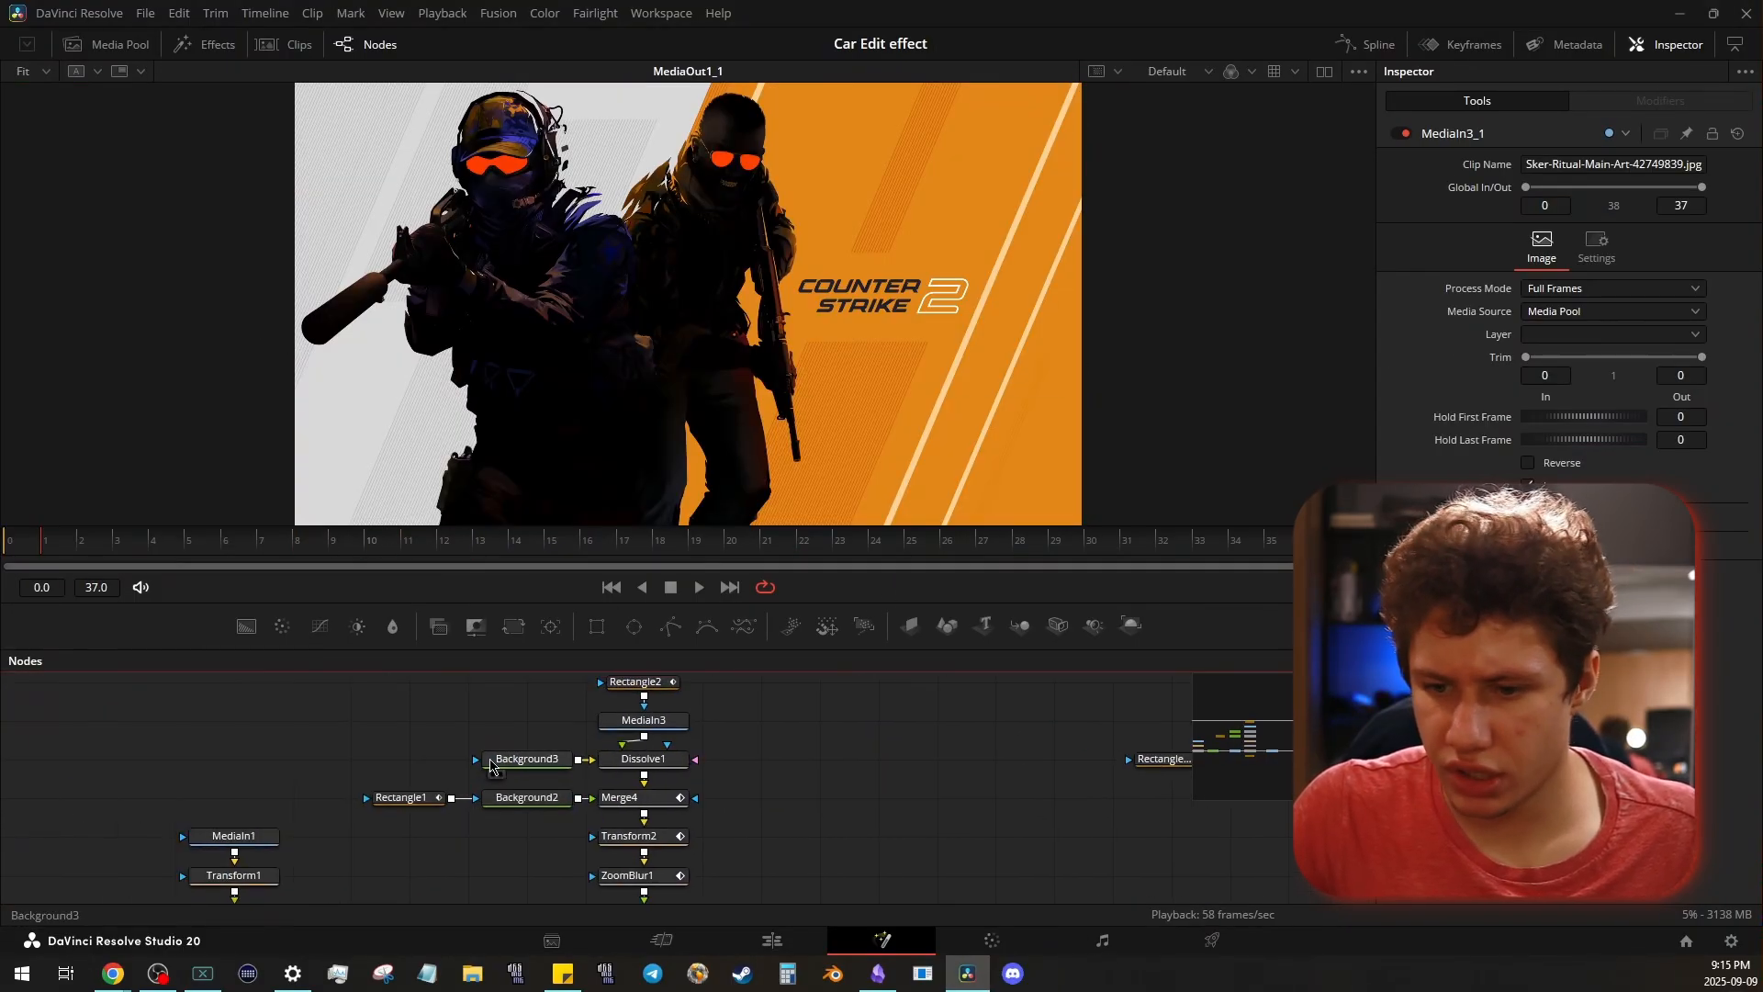
{"action": "scroll", "coordinate": [356, 782], "scroll_direction": "up", "scroll_amount": 2}
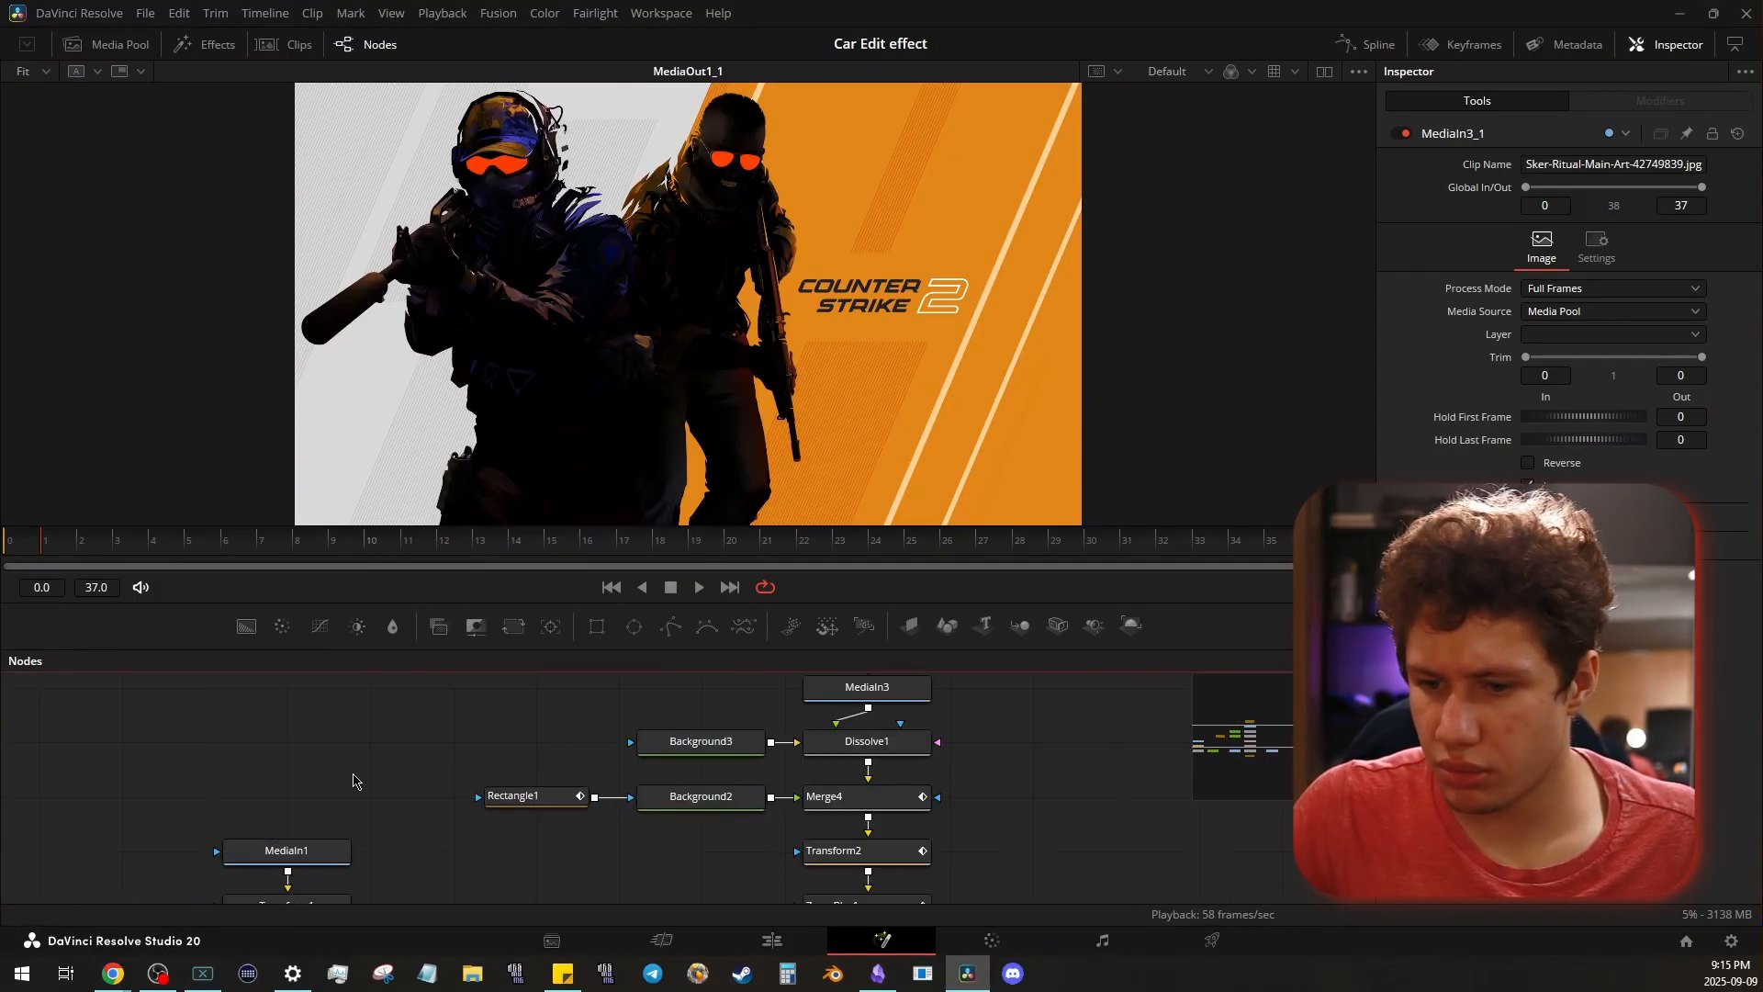
{"action": "mouse_move", "coordinate": [624, 781]}
{"action": "left_mouse_down"}
{"action": "mouse_move", "coordinate": [453, 735]}
{"action": "mouse_move", "coordinate": [322, 817]}
{"action": "mouse_move", "coordinate": [625, 812]}
{"action": "left_mouse_up"}
{"action": "left_click_drag", "start_coordinate": [988, 761], "coordinate": [236, 836]}
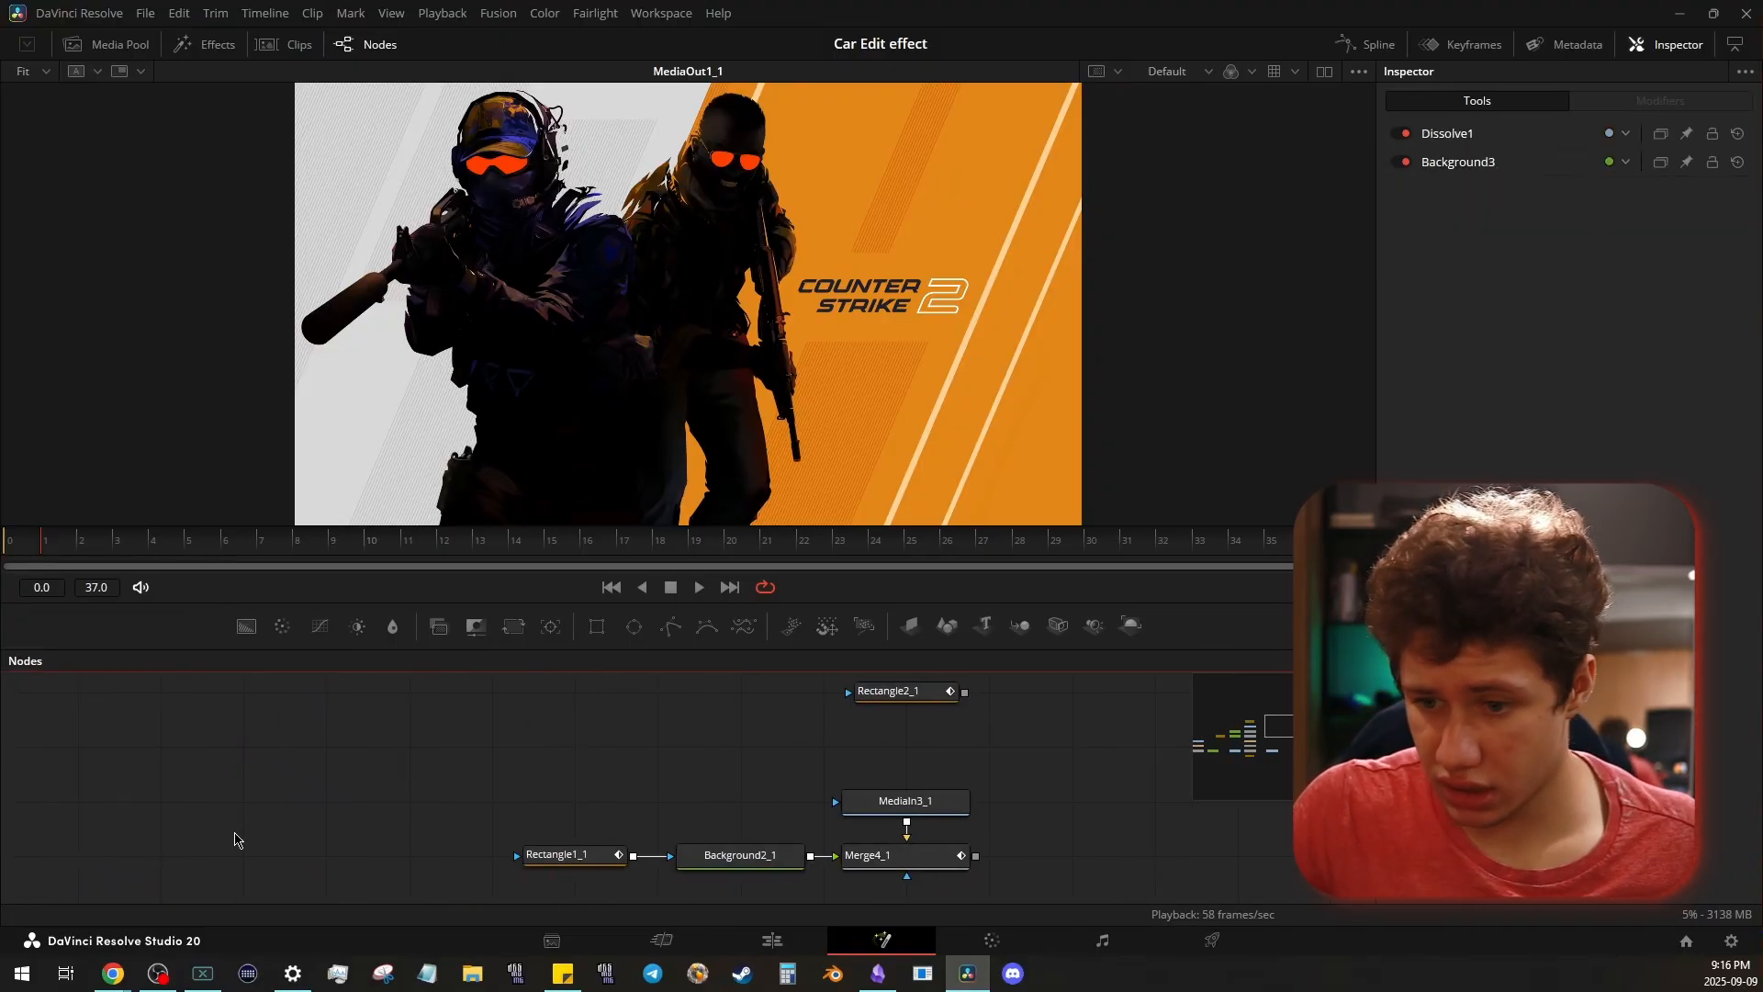
- Move the disconnected Rectangle2_1 mask down to just above MediaIn3_1, and scrub the Merge4_1 preview
{"action": "left_click_drag", "start_coordinate": [938, 795], "coordinate": [815, 739]}
{"action": "left_click_drag", "start_coordinate": [722, 690], "coordinate": [731, 745]}
{"action": "left_click", "coordinate": [975, 765]}
{"action": "left_click_drag", "start_coordinate": [1018, 747], "coordinate": [1082, 716]}
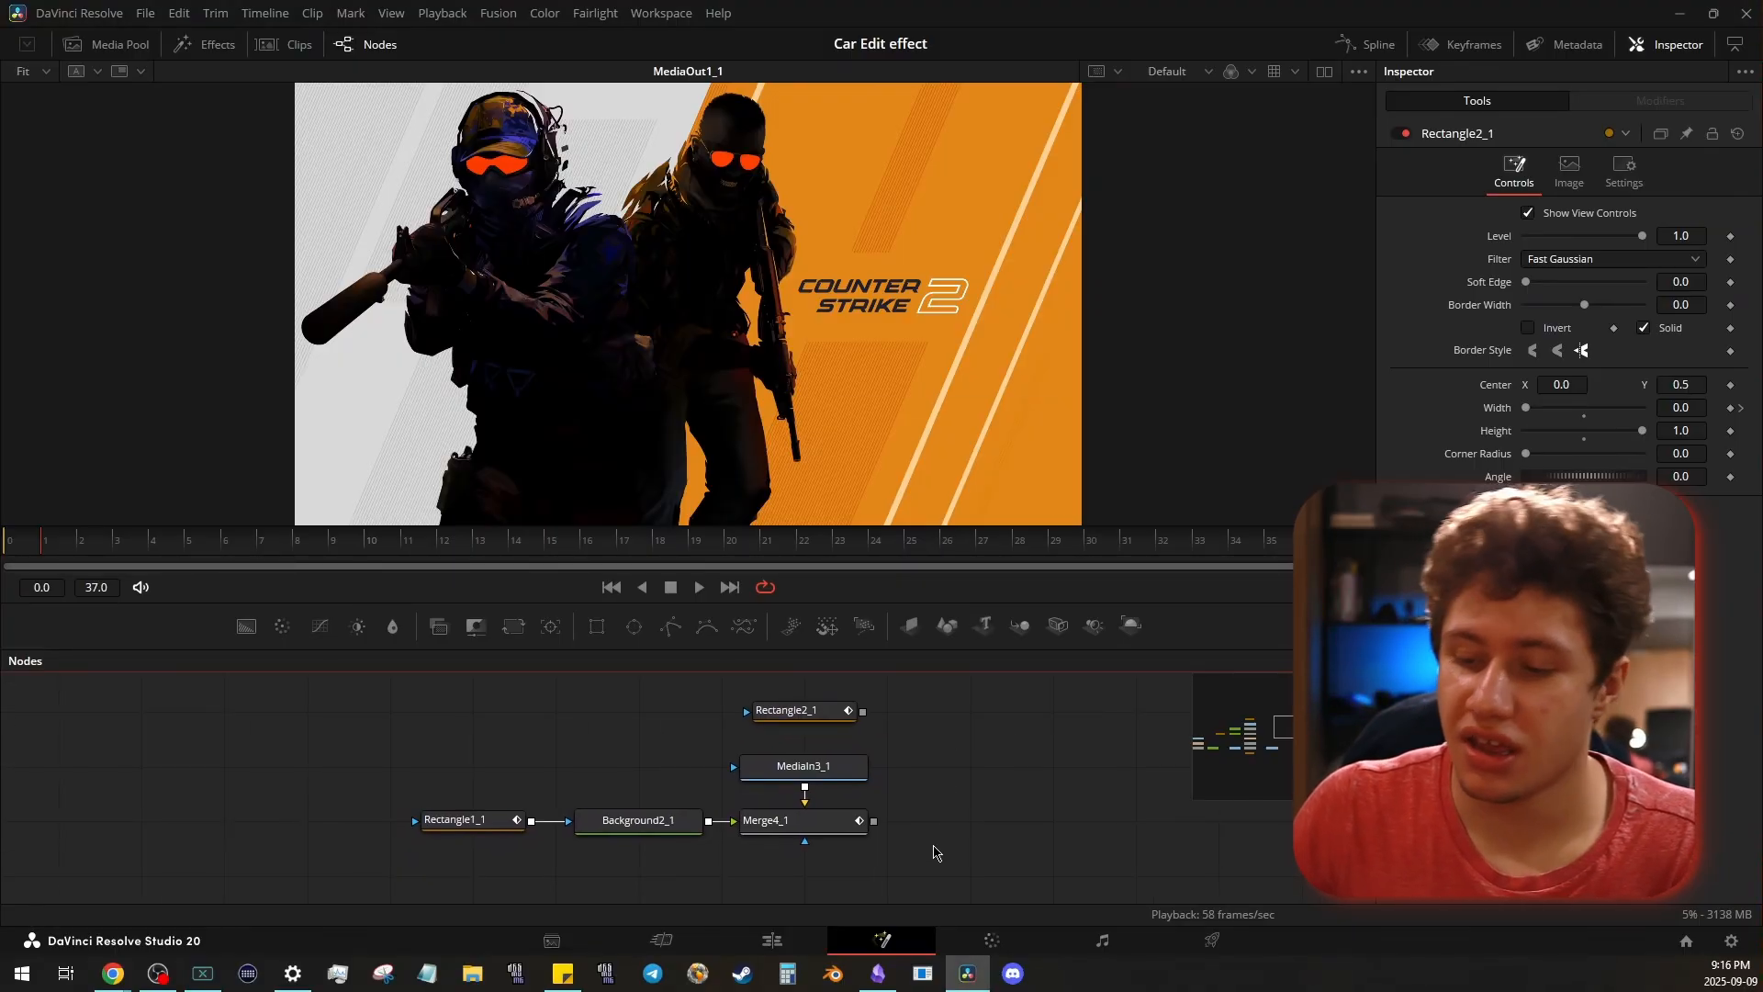
{"action": "left_click_drag", "start_coordinate": [916, 705], "coordinate": [881, 696]}
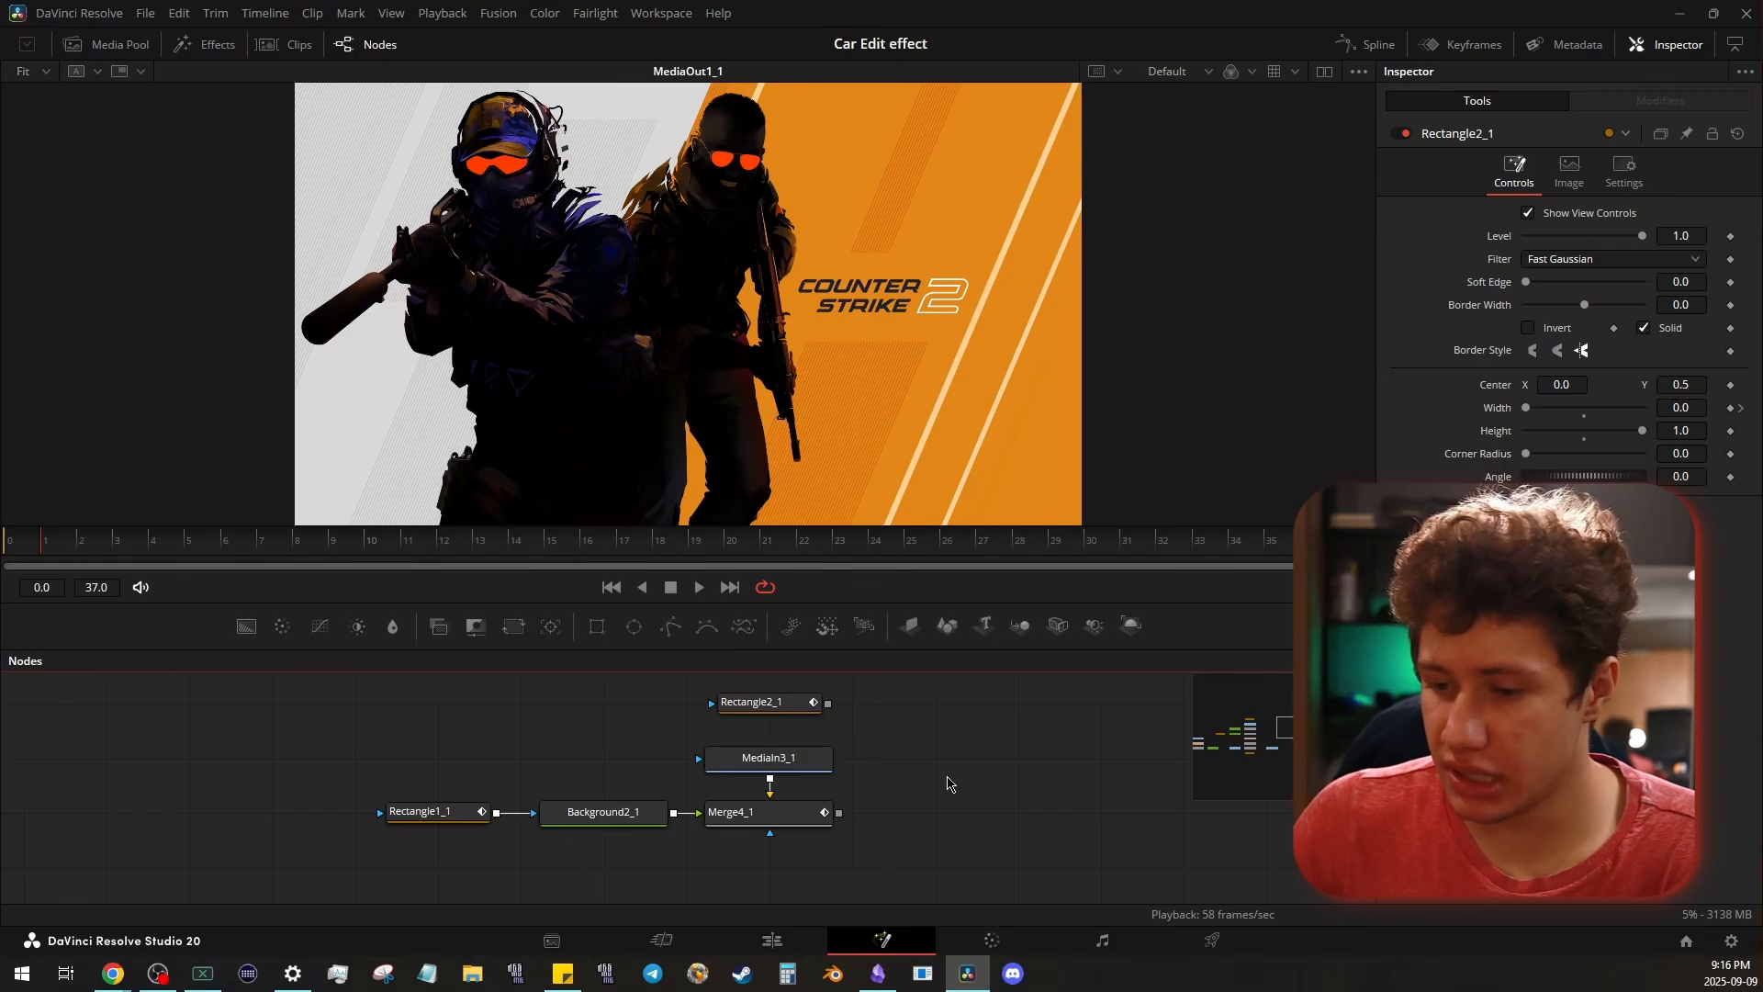
{"action": "left_click_drag", "start_coordinate": [941, 782], "coordinate": [897, 787]}
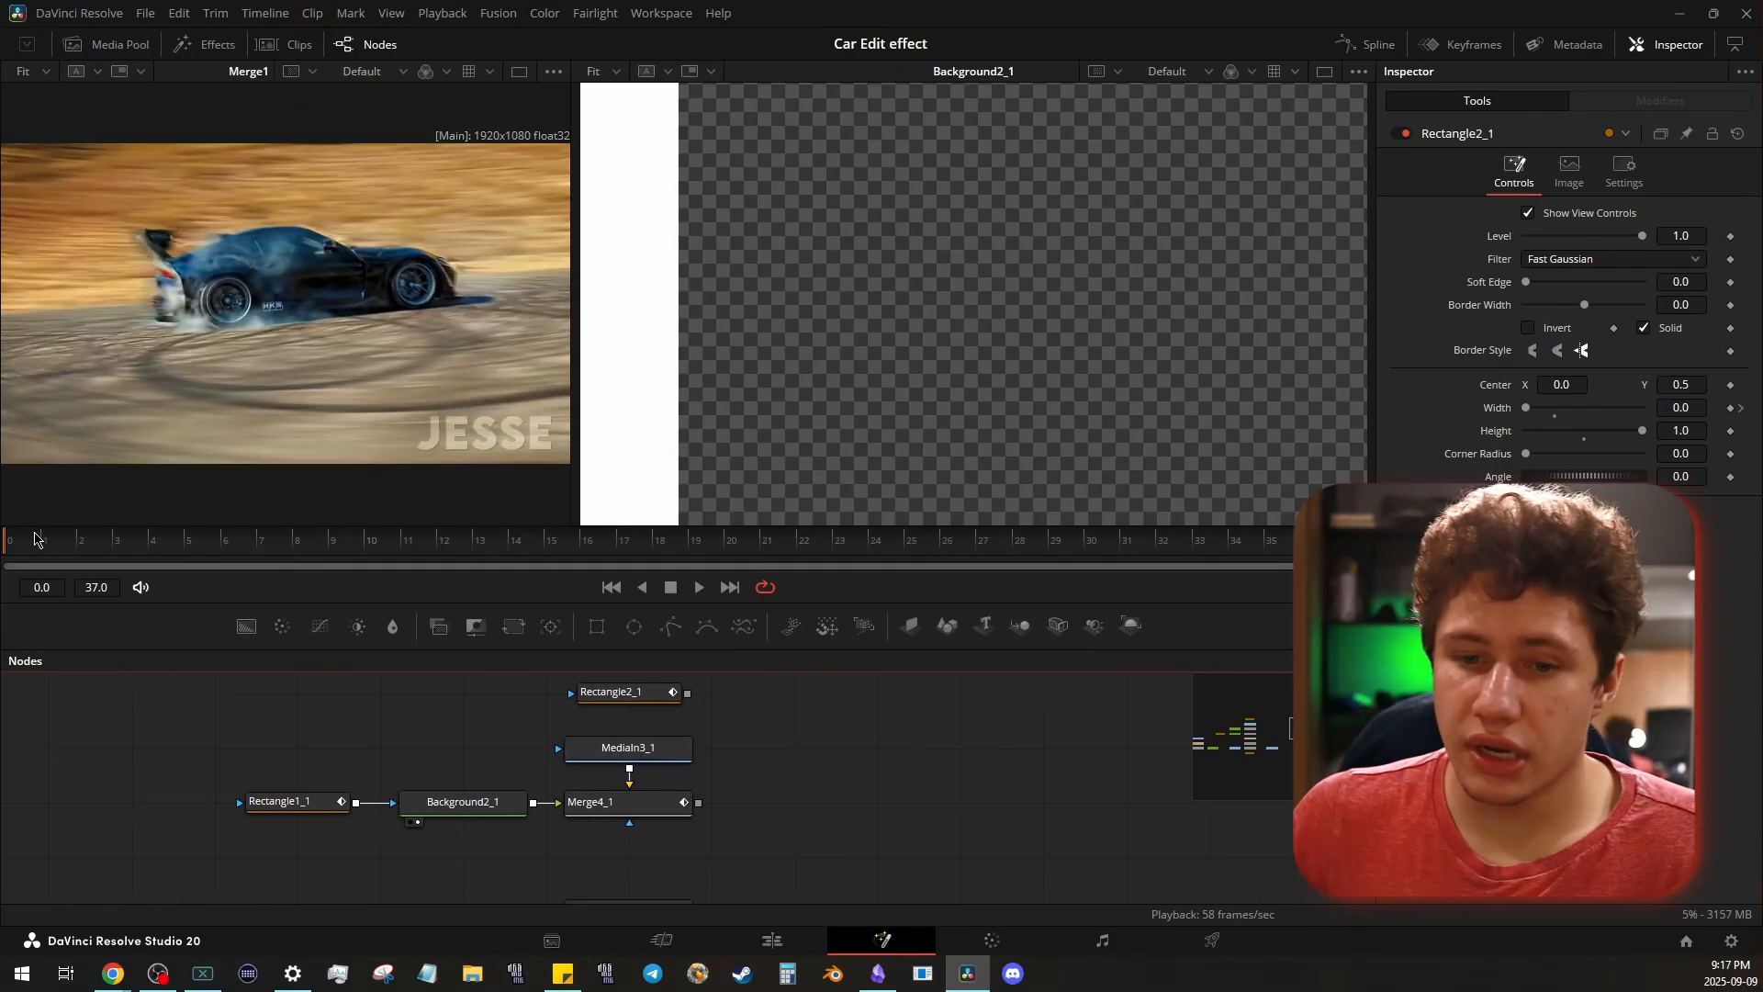
{"action": "left_click_drag", "start_coordinate": [35, 539], "coordinate": [424, 527]}
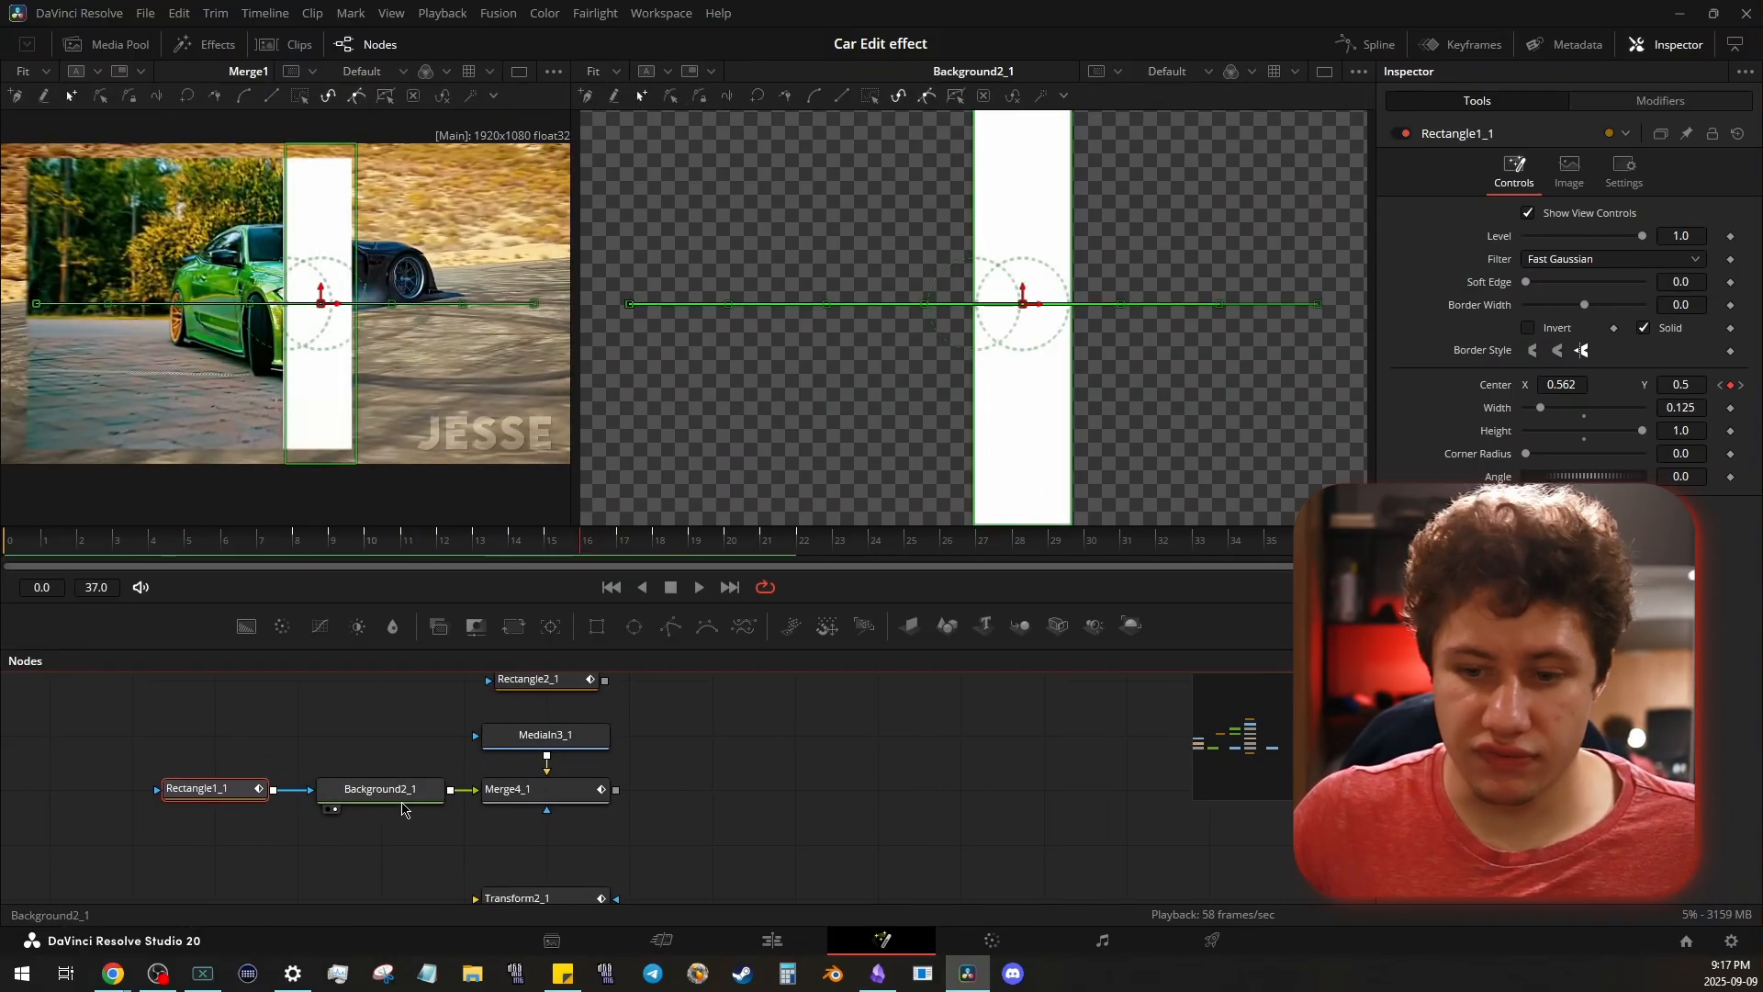
- Disconnect the Rectangle1_1 mask from Background2_1 to view the plain white background, and reconnect it
{"action": "left_click", "coordinate": [394, 787]}
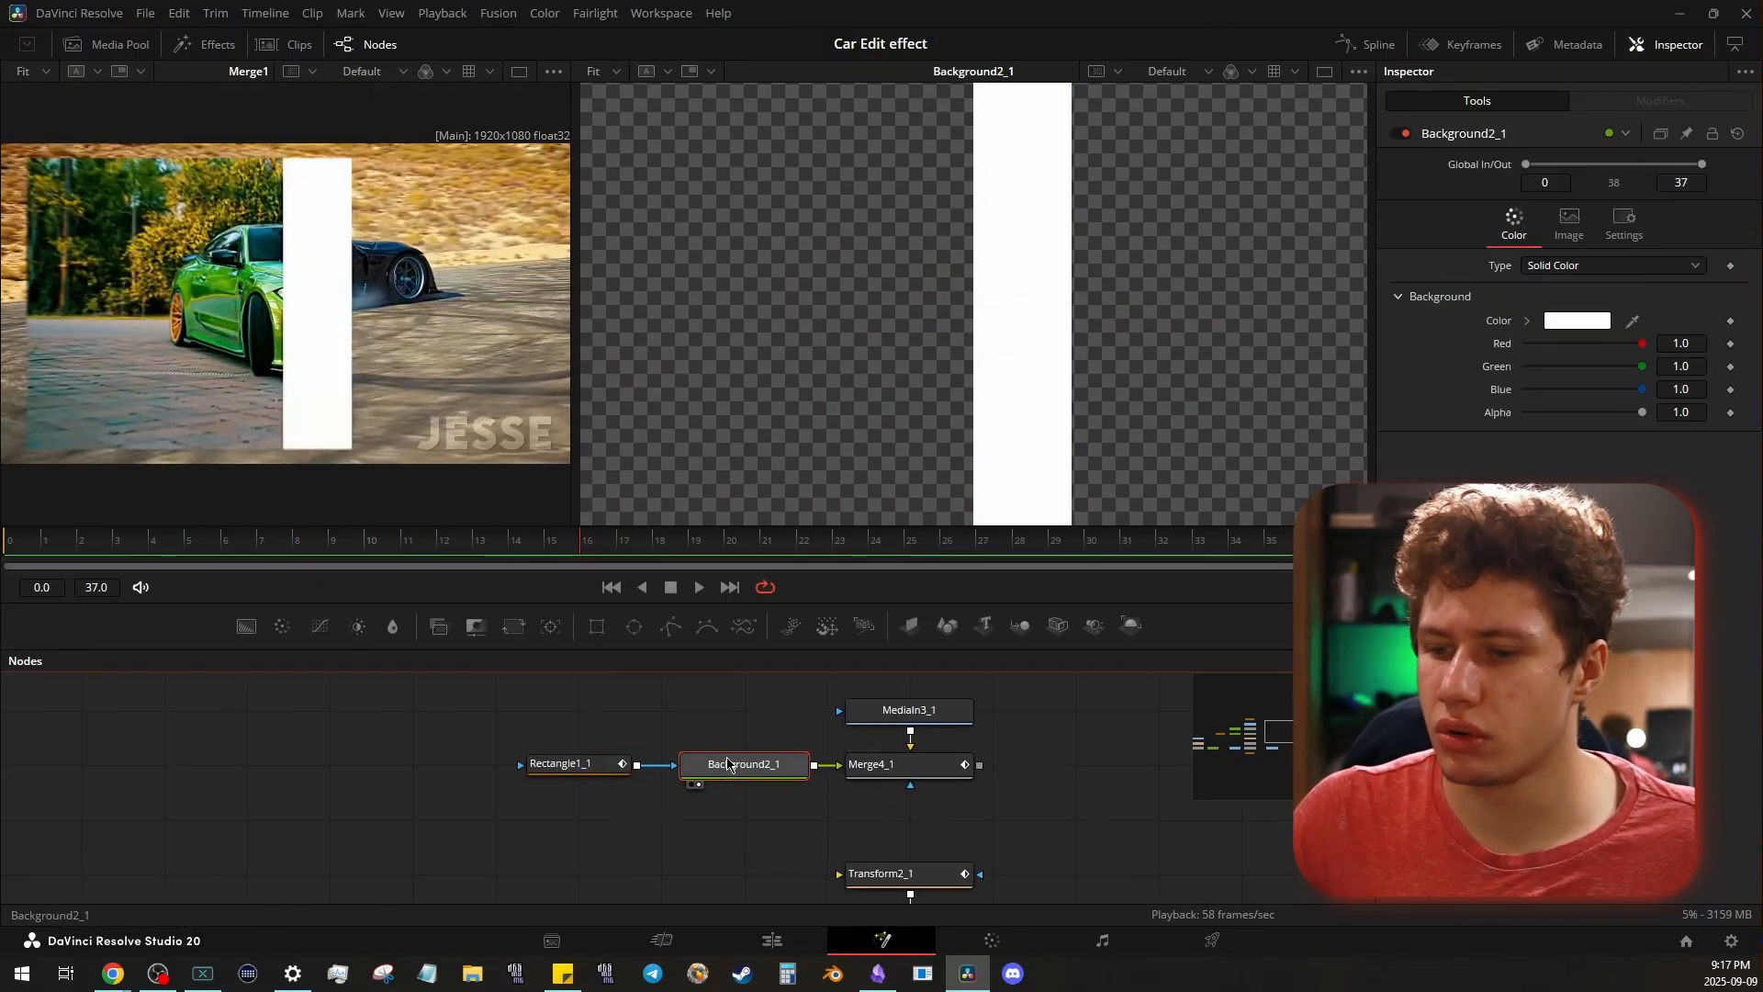
{"action": "left_click", "coordinate": [665, 766]}
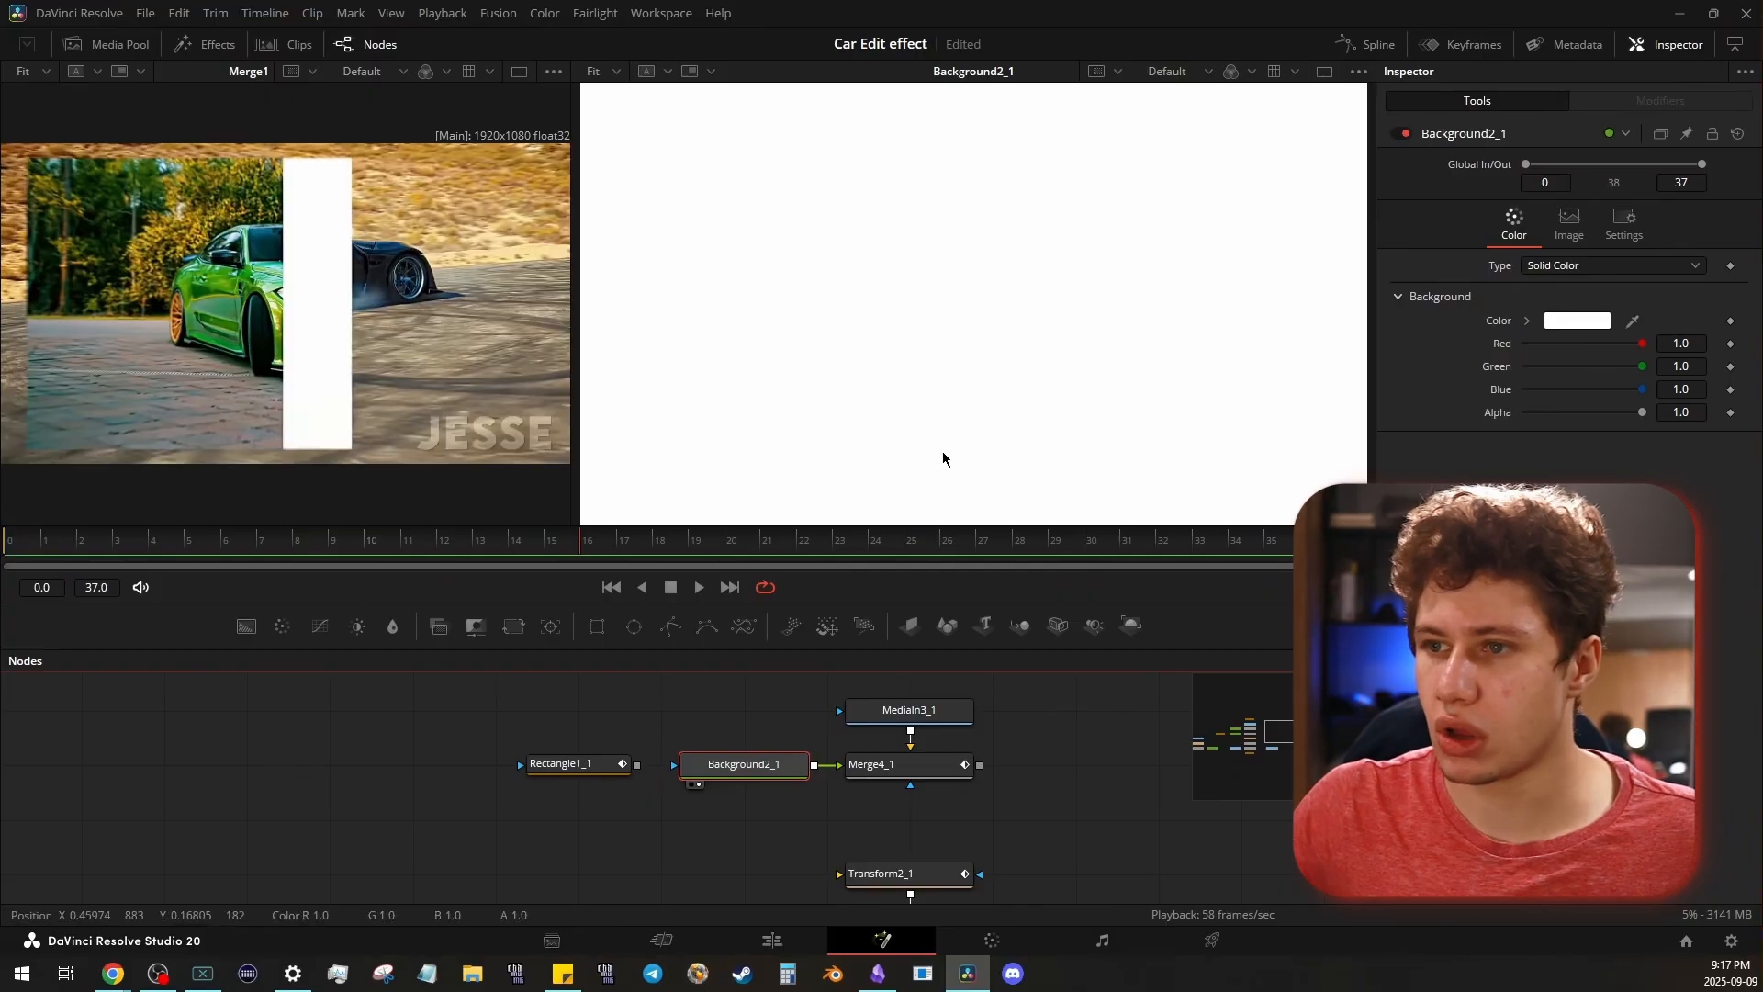
{"action": "left_click_drag", "start_coordinate": [636, 764], "coordinate": [674, 764]}
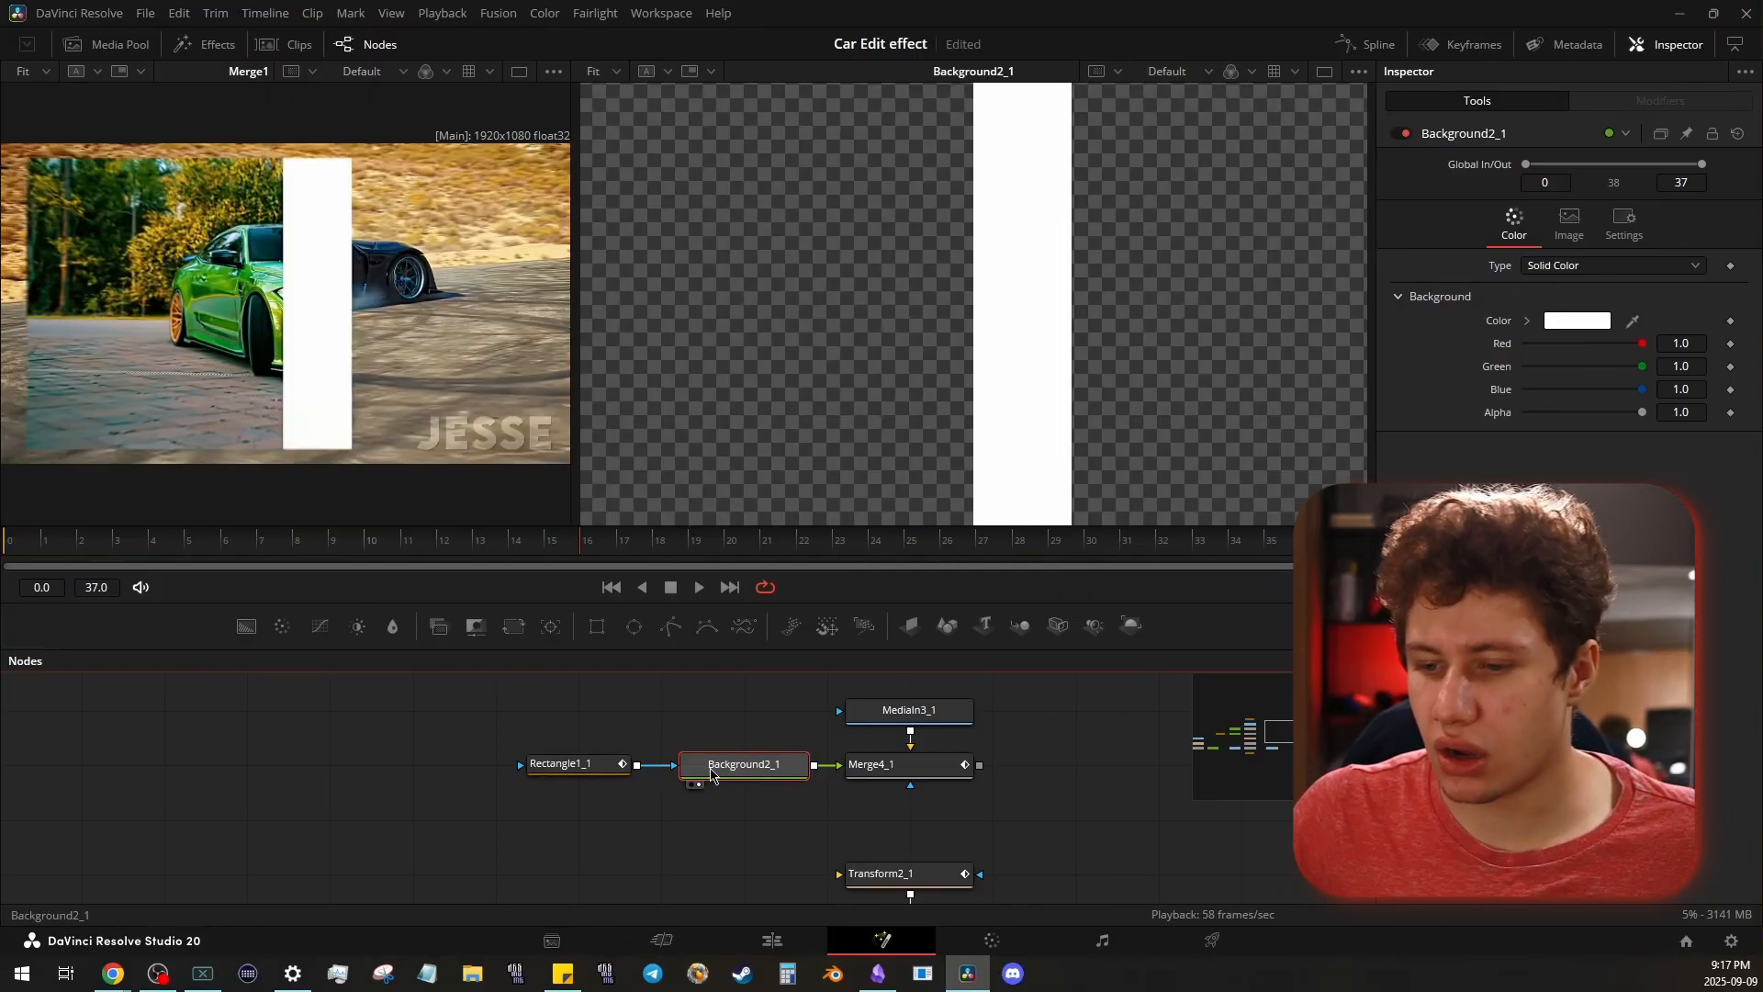
- Select the Rectangle1_1 mask and scrub the timeline to examine how its Center X keyframes move the white bar
{"action": "left_click", "coordinate": [597, 777]}
{"action": "scroll", "coordinate": [430, 243], "scroll_direction": "up", "scroll_amount": 1}
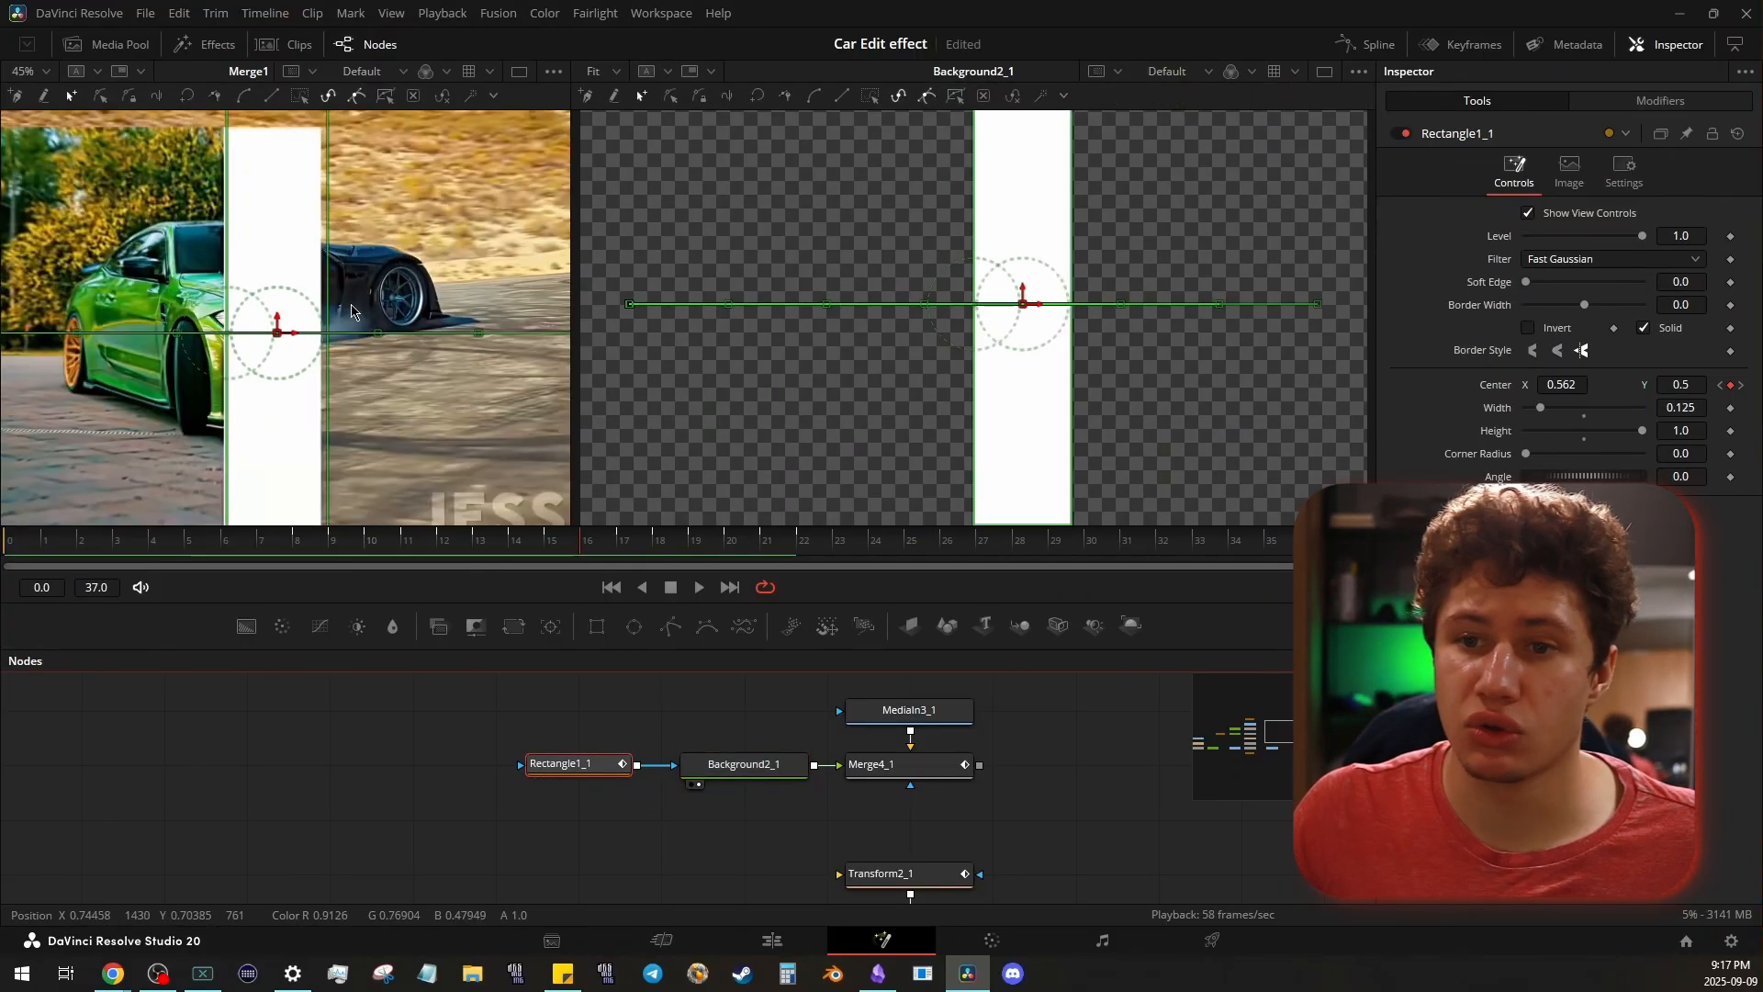
{"action": "scroll", "coordinate": [407, 277], "scroll_direction": "down", "scroll_amount": 1}
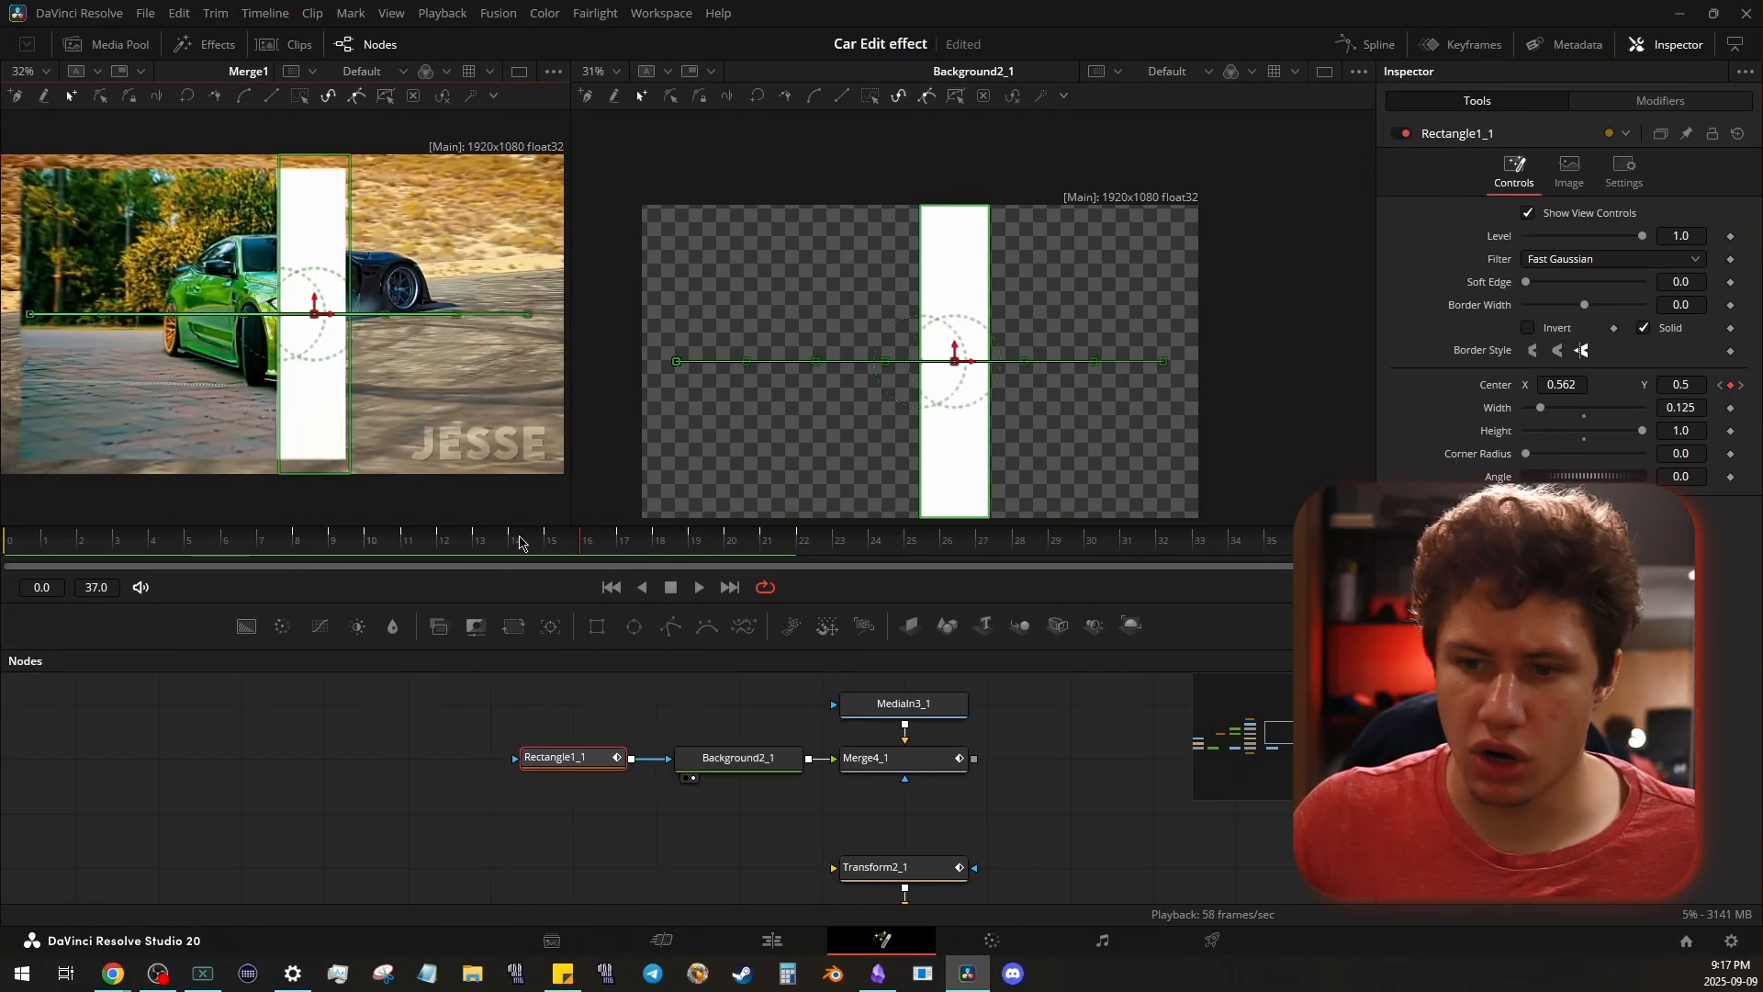
{"action": "left_click_drag", "start_coordinate": [519, 543], "coordinate": [371, 551]}
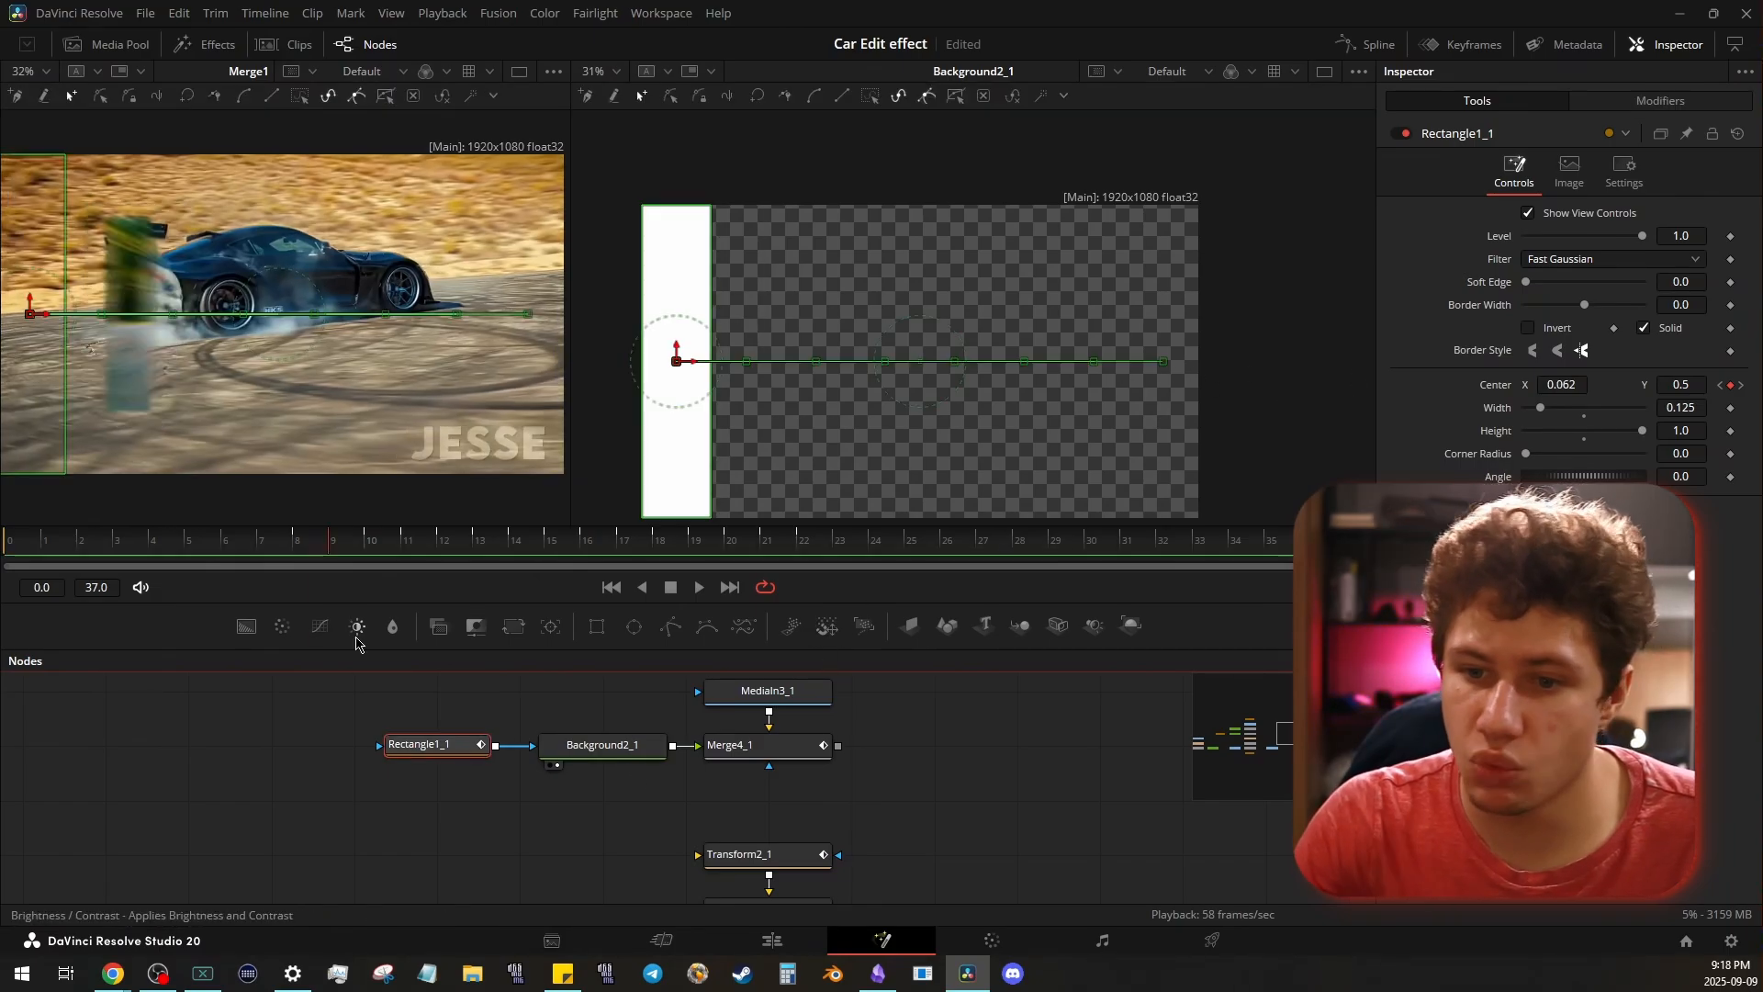
{"action": "key", "text": "Right"}
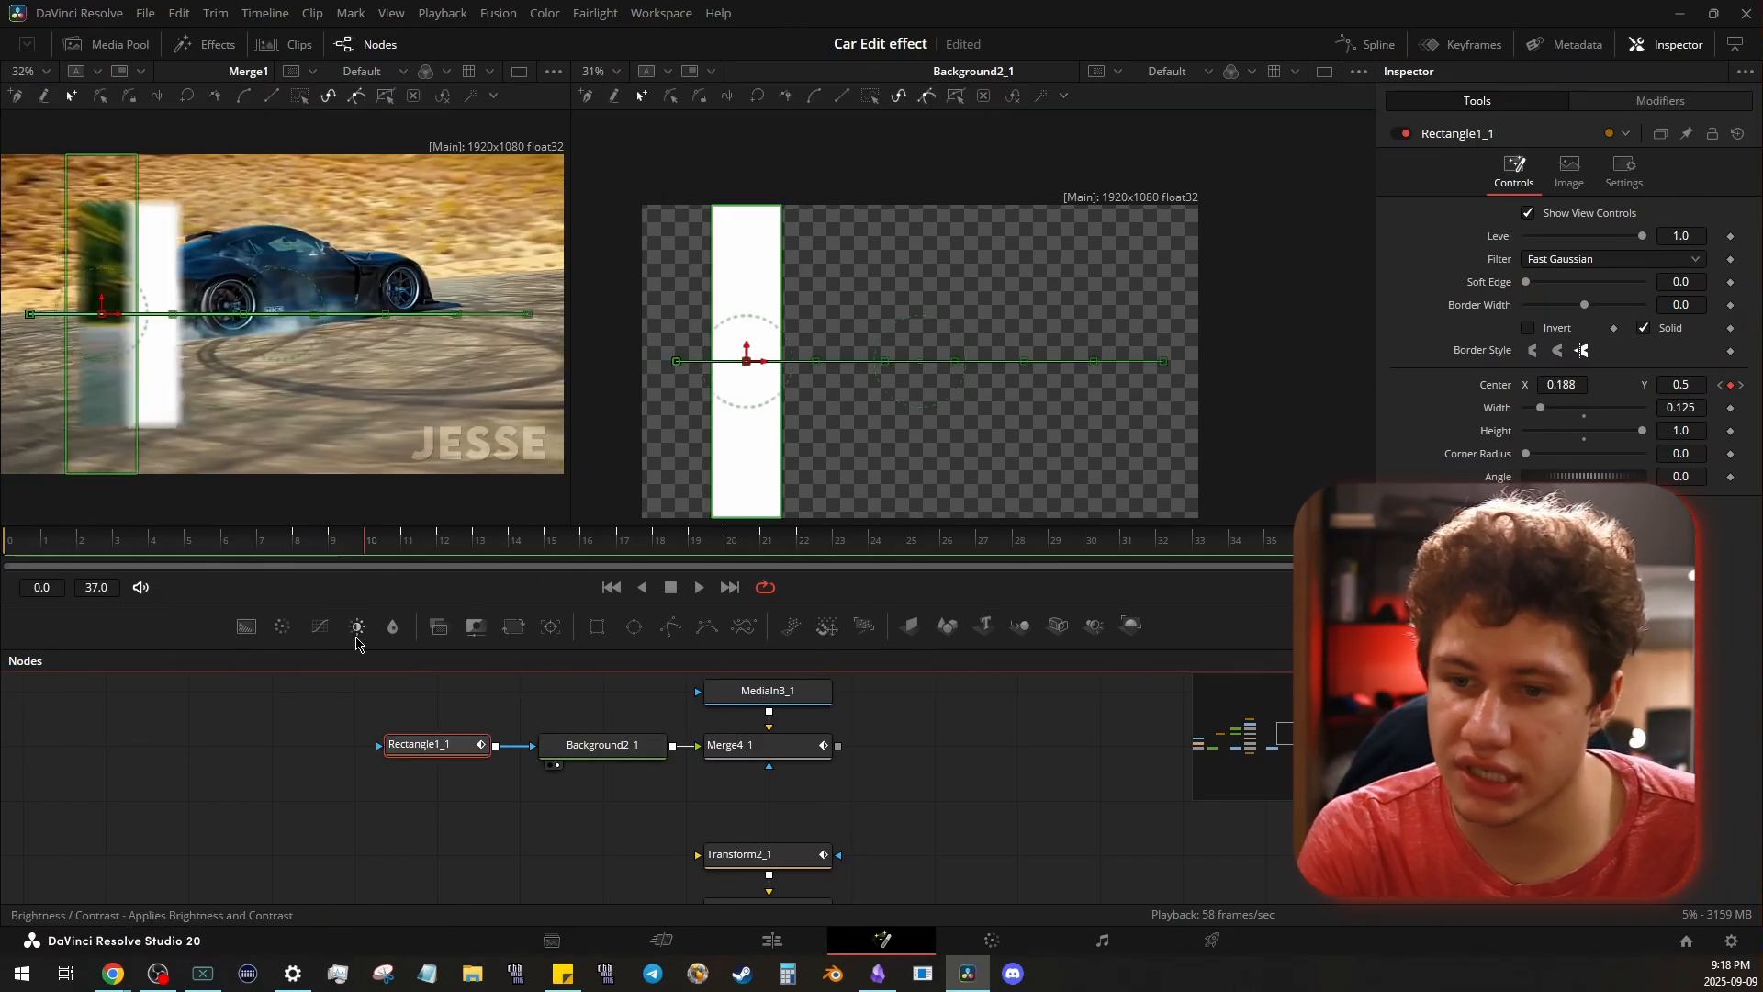
{"action": "key", "text": "space"}
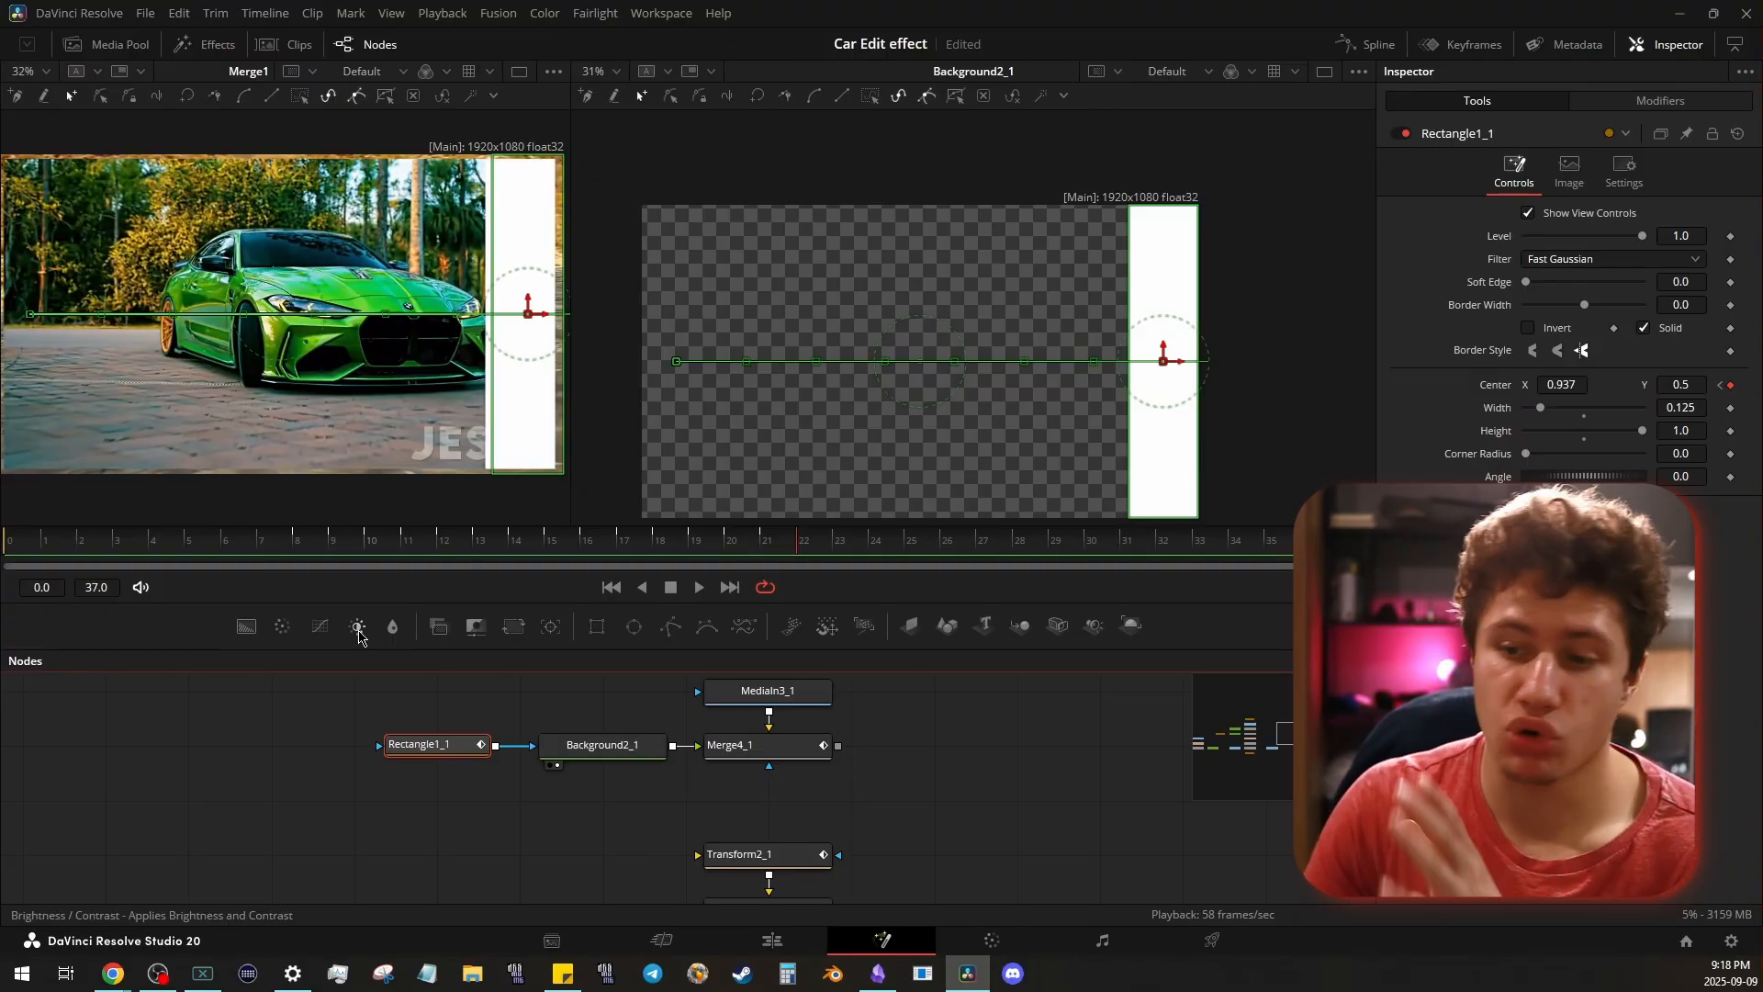
{"action": "left_click_drag", "start_coordinate": [305, 549], "coordinate": [695, 543]}
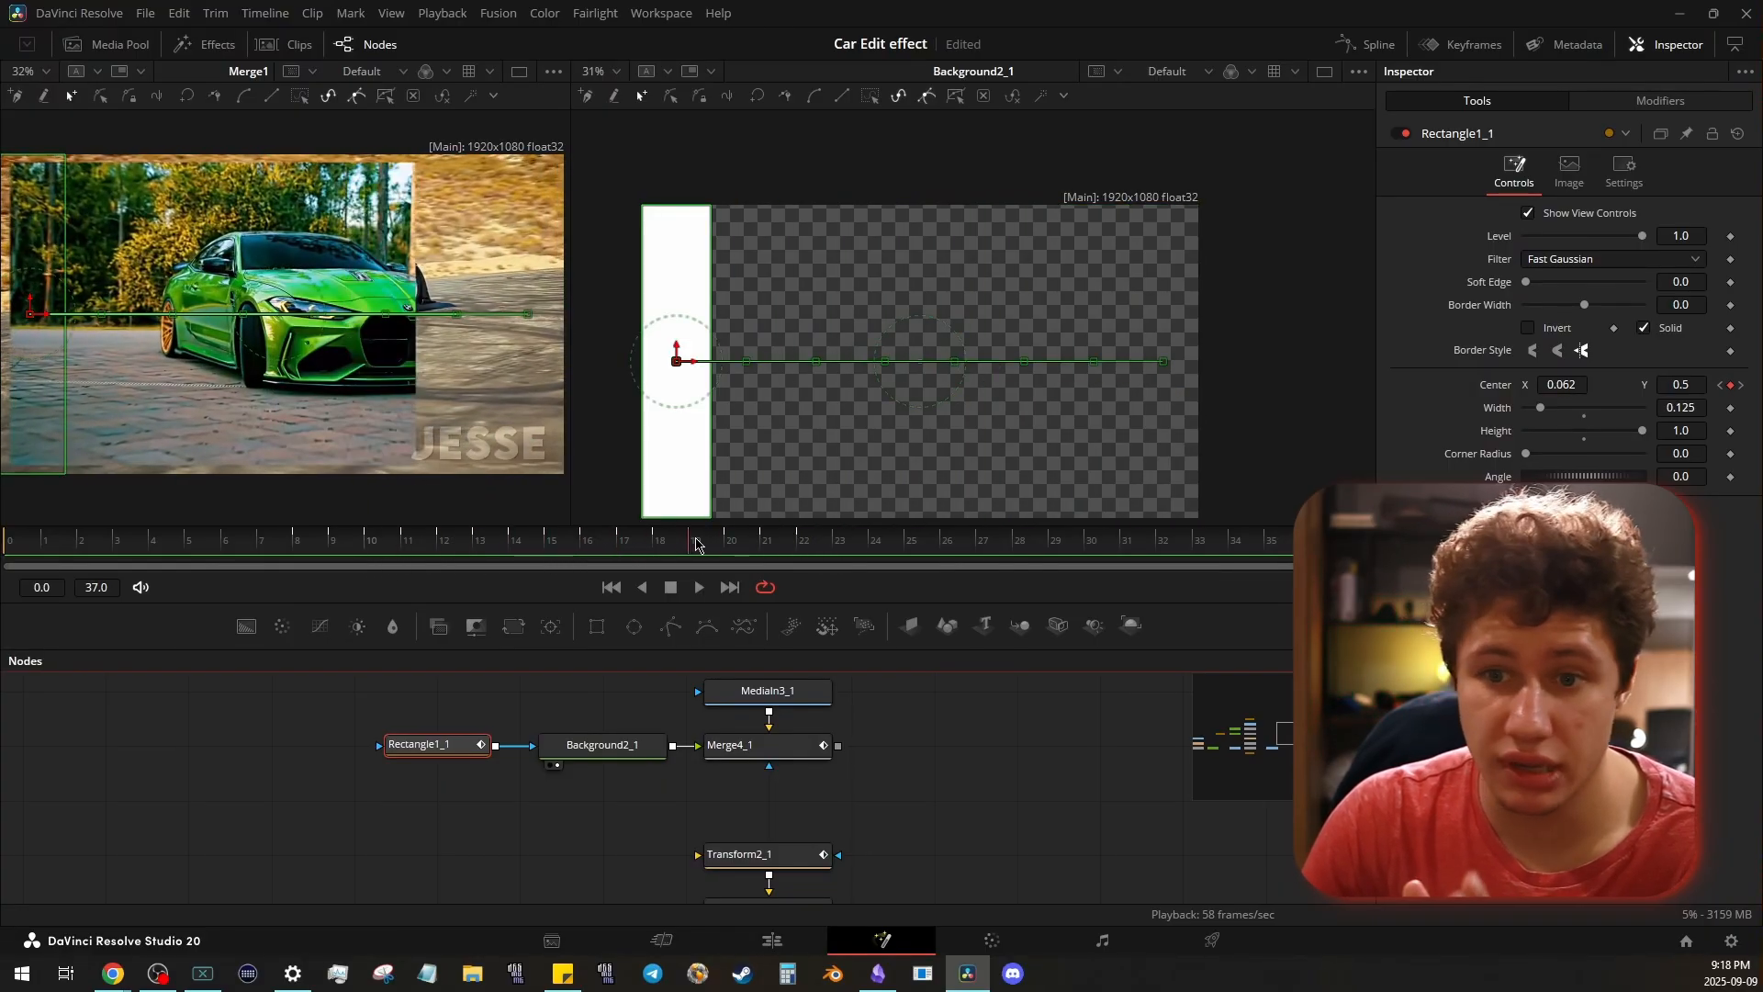
- Swap MediaIn3_1 for a black background copy behind Merge4_1, and view Background2_1 beside the merge at frame 7
{"action": "left_click", "coordinate": [815, 753]}
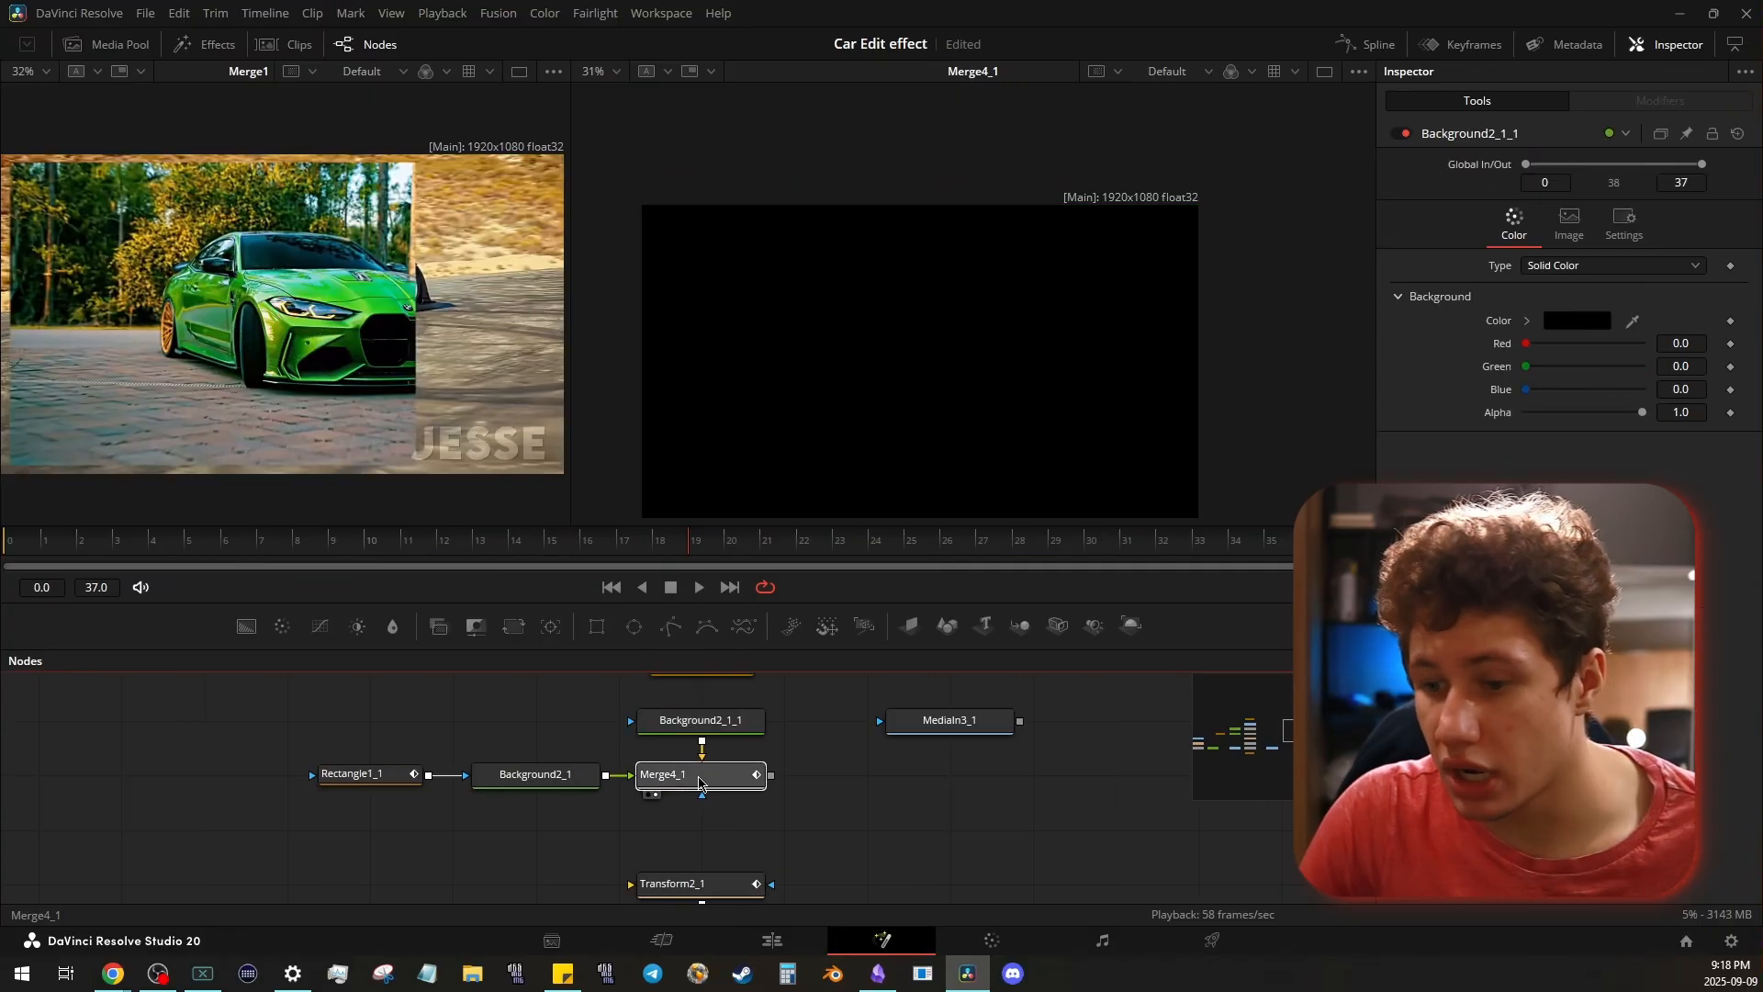
{"action": "left_click", "coordinate": [700, 783]}
{"action": "left_click", "coordinate": [261, 549]}
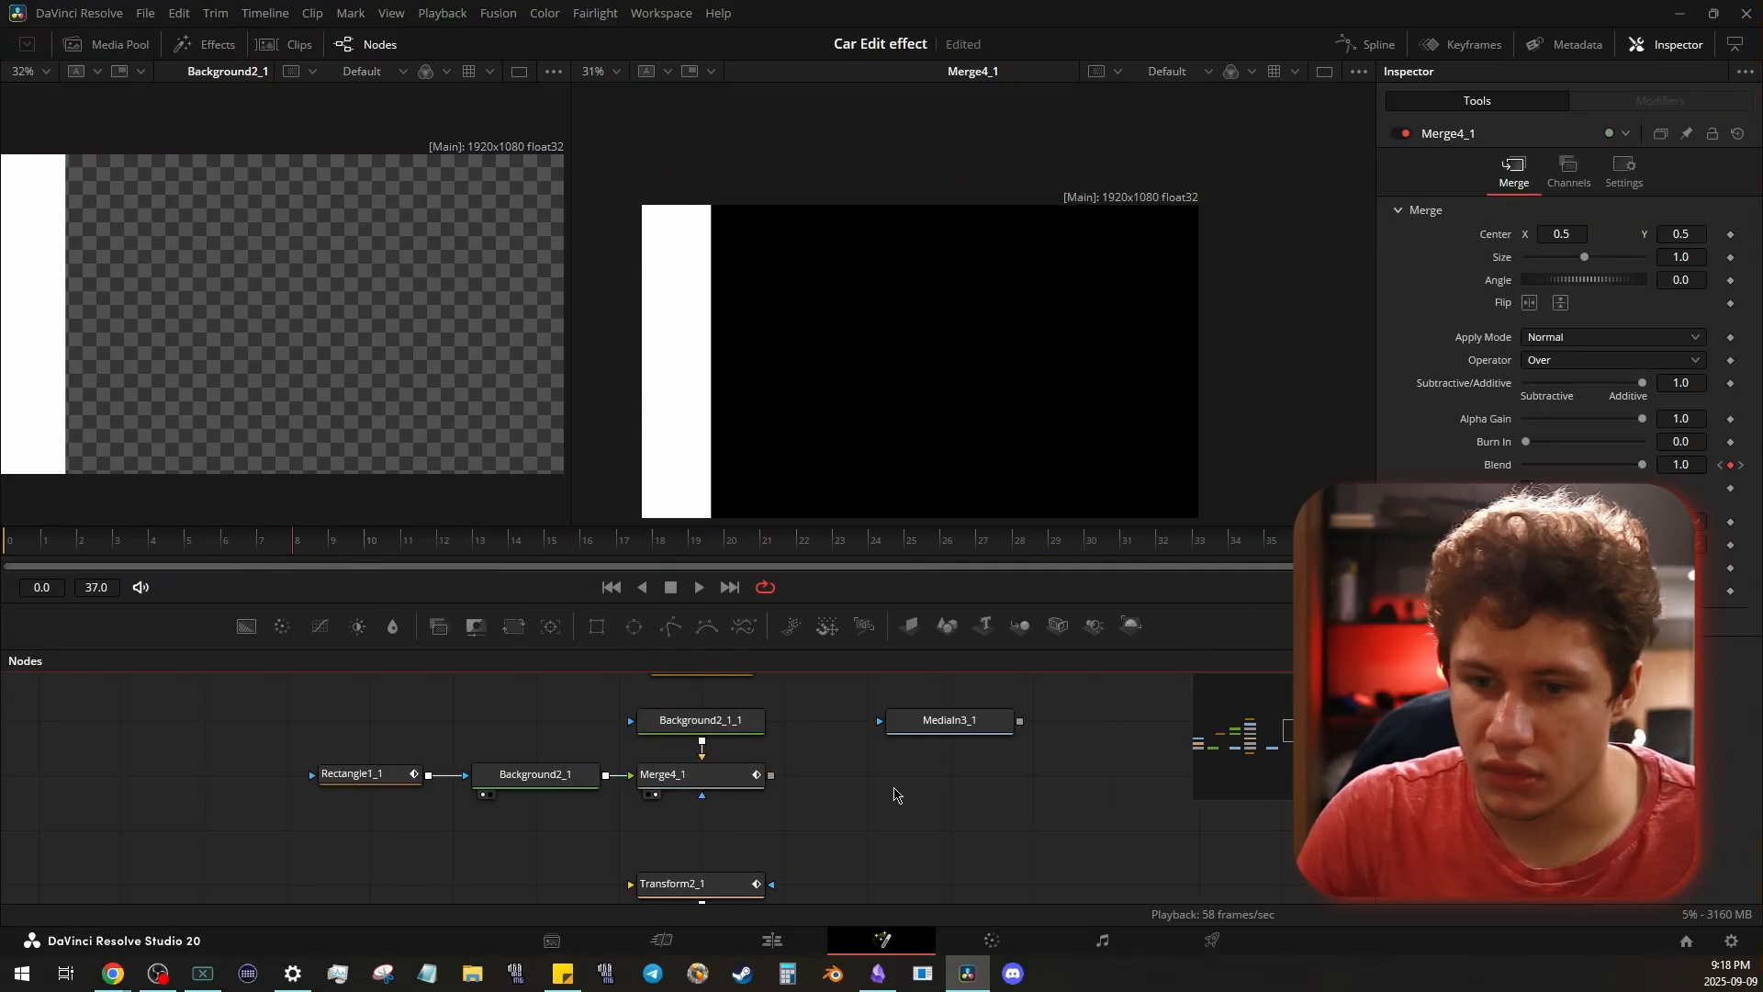
{"action": "key", "text": "Left"}
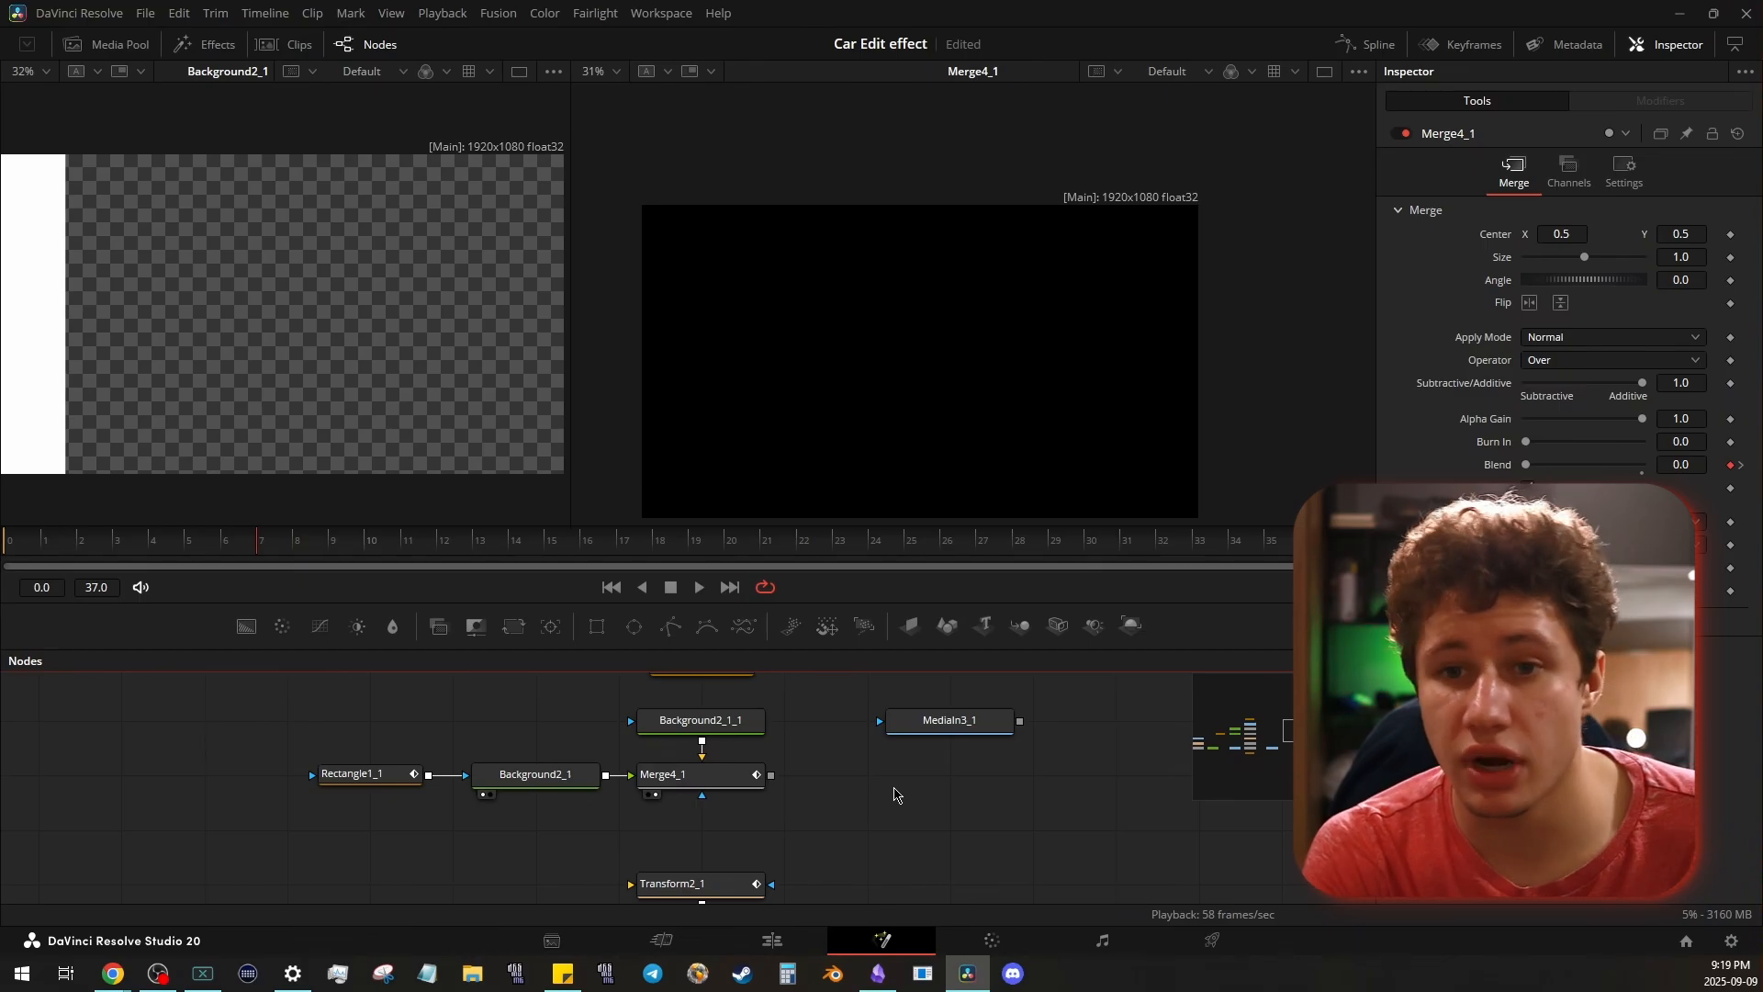
- Step back and forth frame by frame to compare Merge4_1's Blend keyframes with the moving bar from Background2_1
{"action": "key", "text": "Right"}
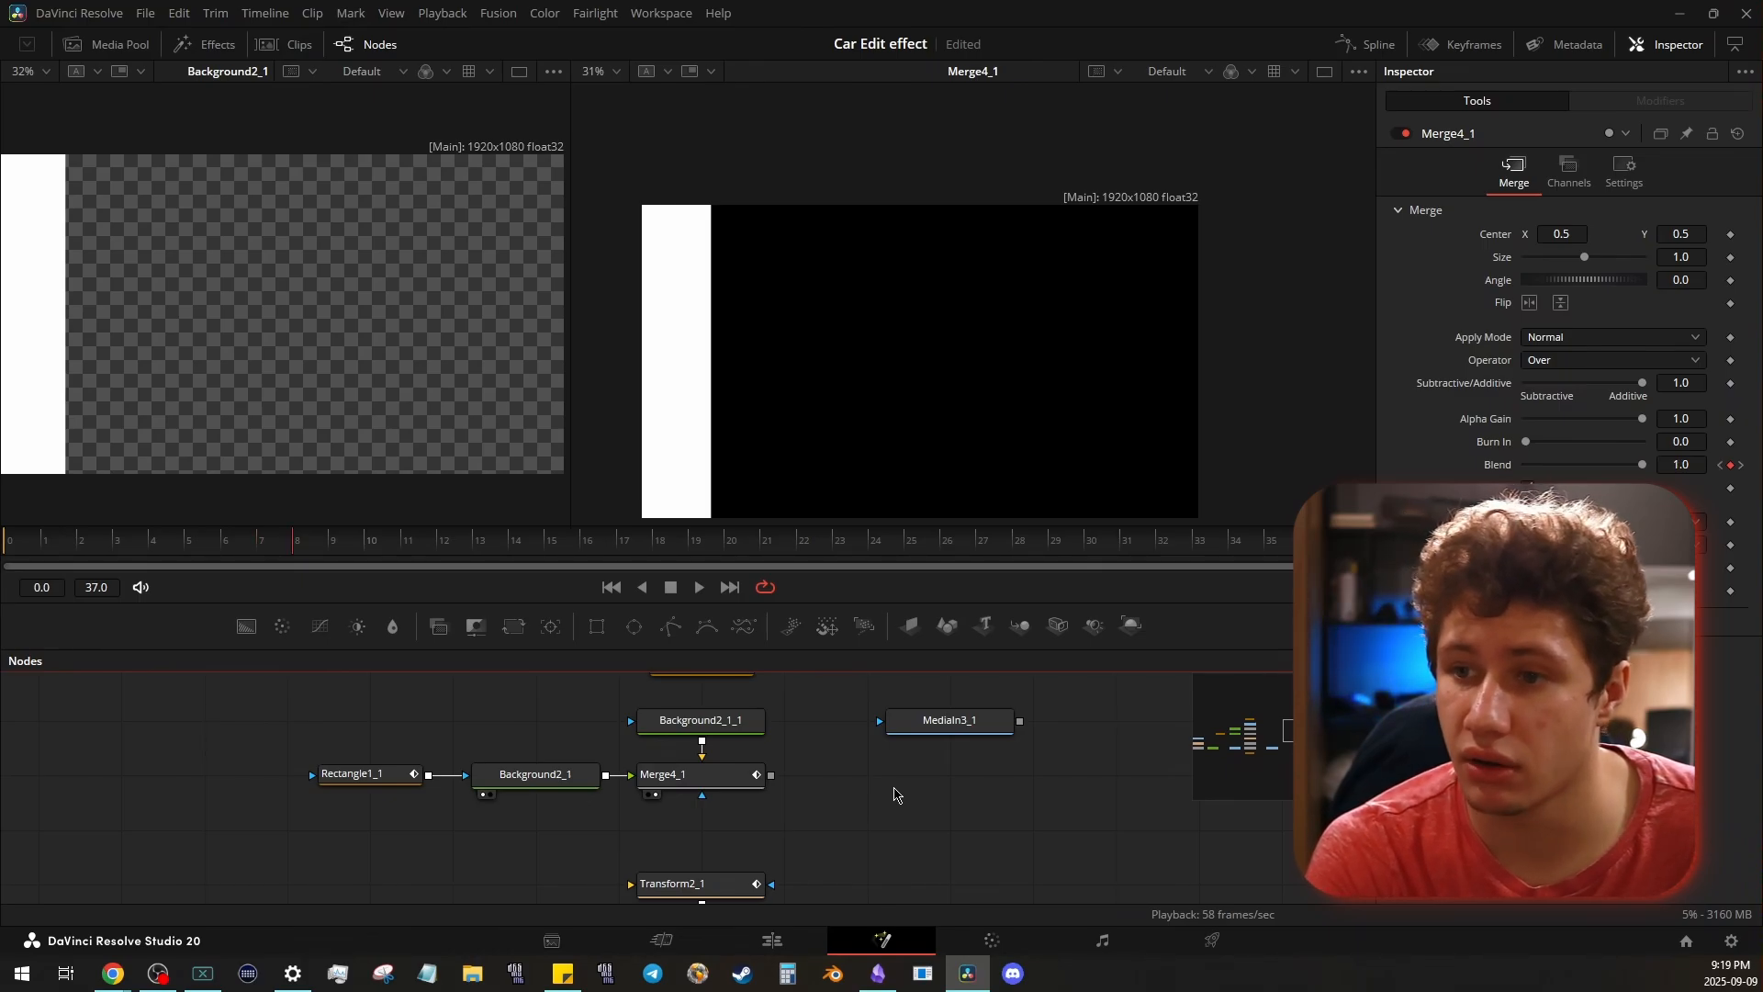
{"action": "key", "text": "Right"}
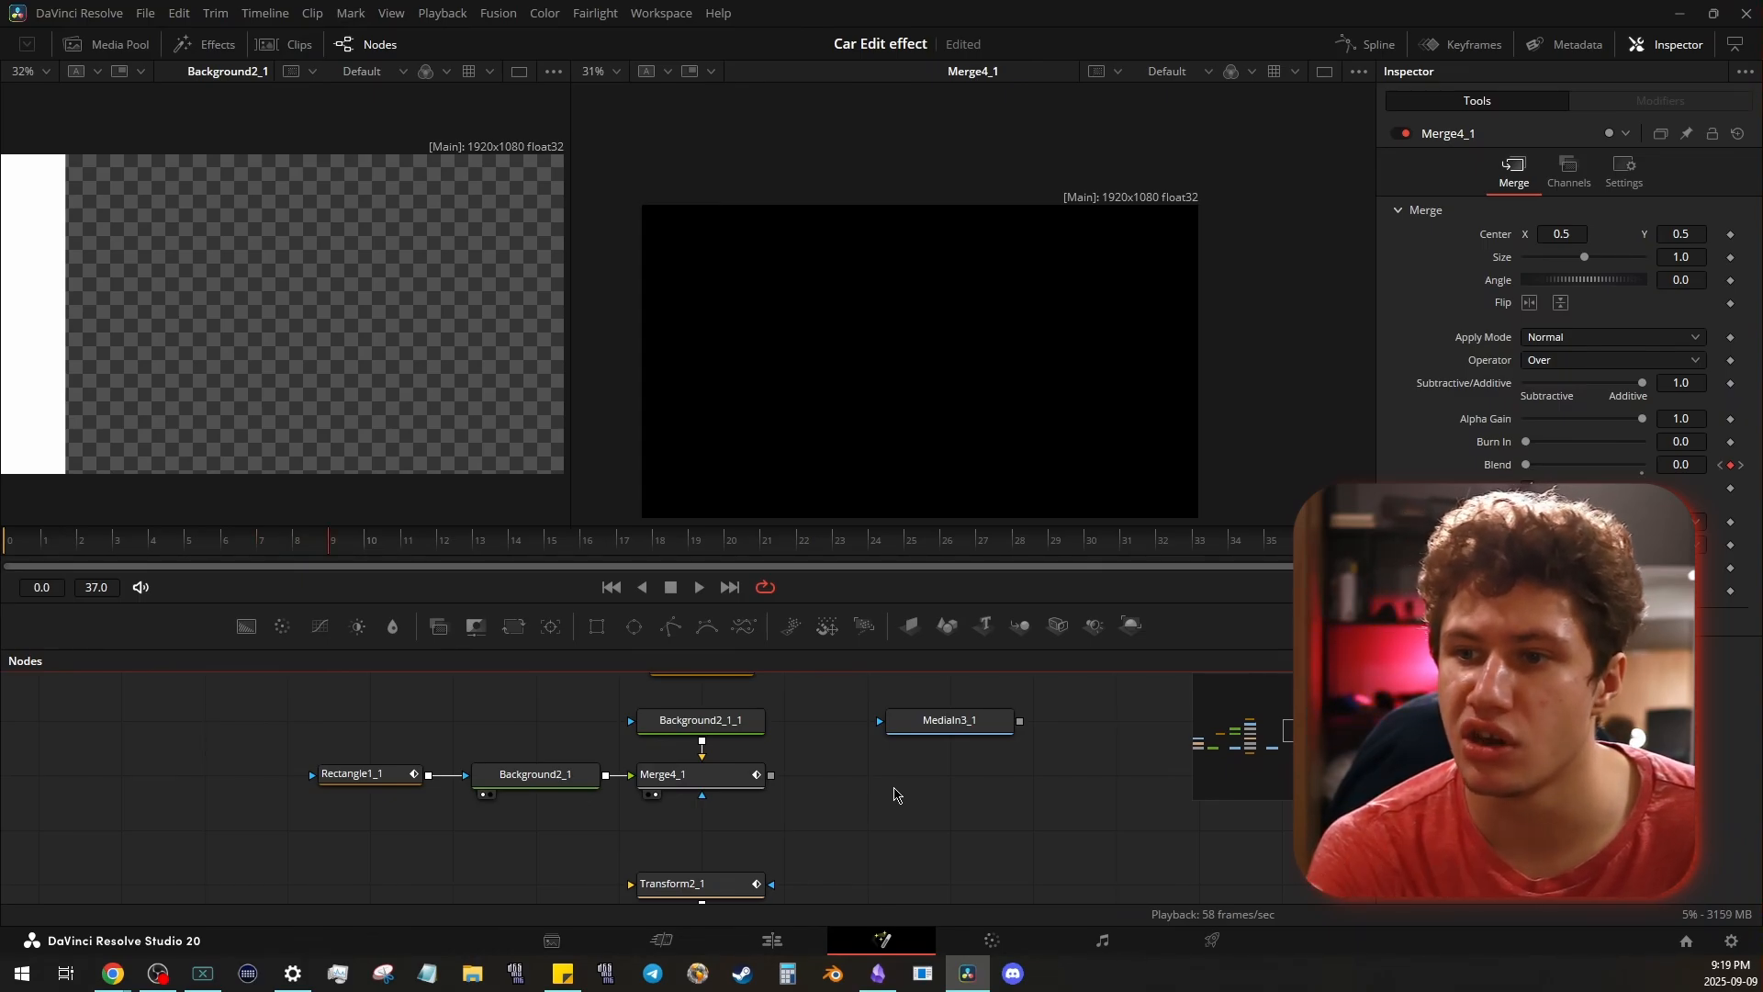
{"action": "key", "text": "Right"}
{"action": "key", "text": "Right"}
{"action": "key", "text": "Right"}
{"action": "key", "text": "Right"}
{"action": "key", "text": "Right"}
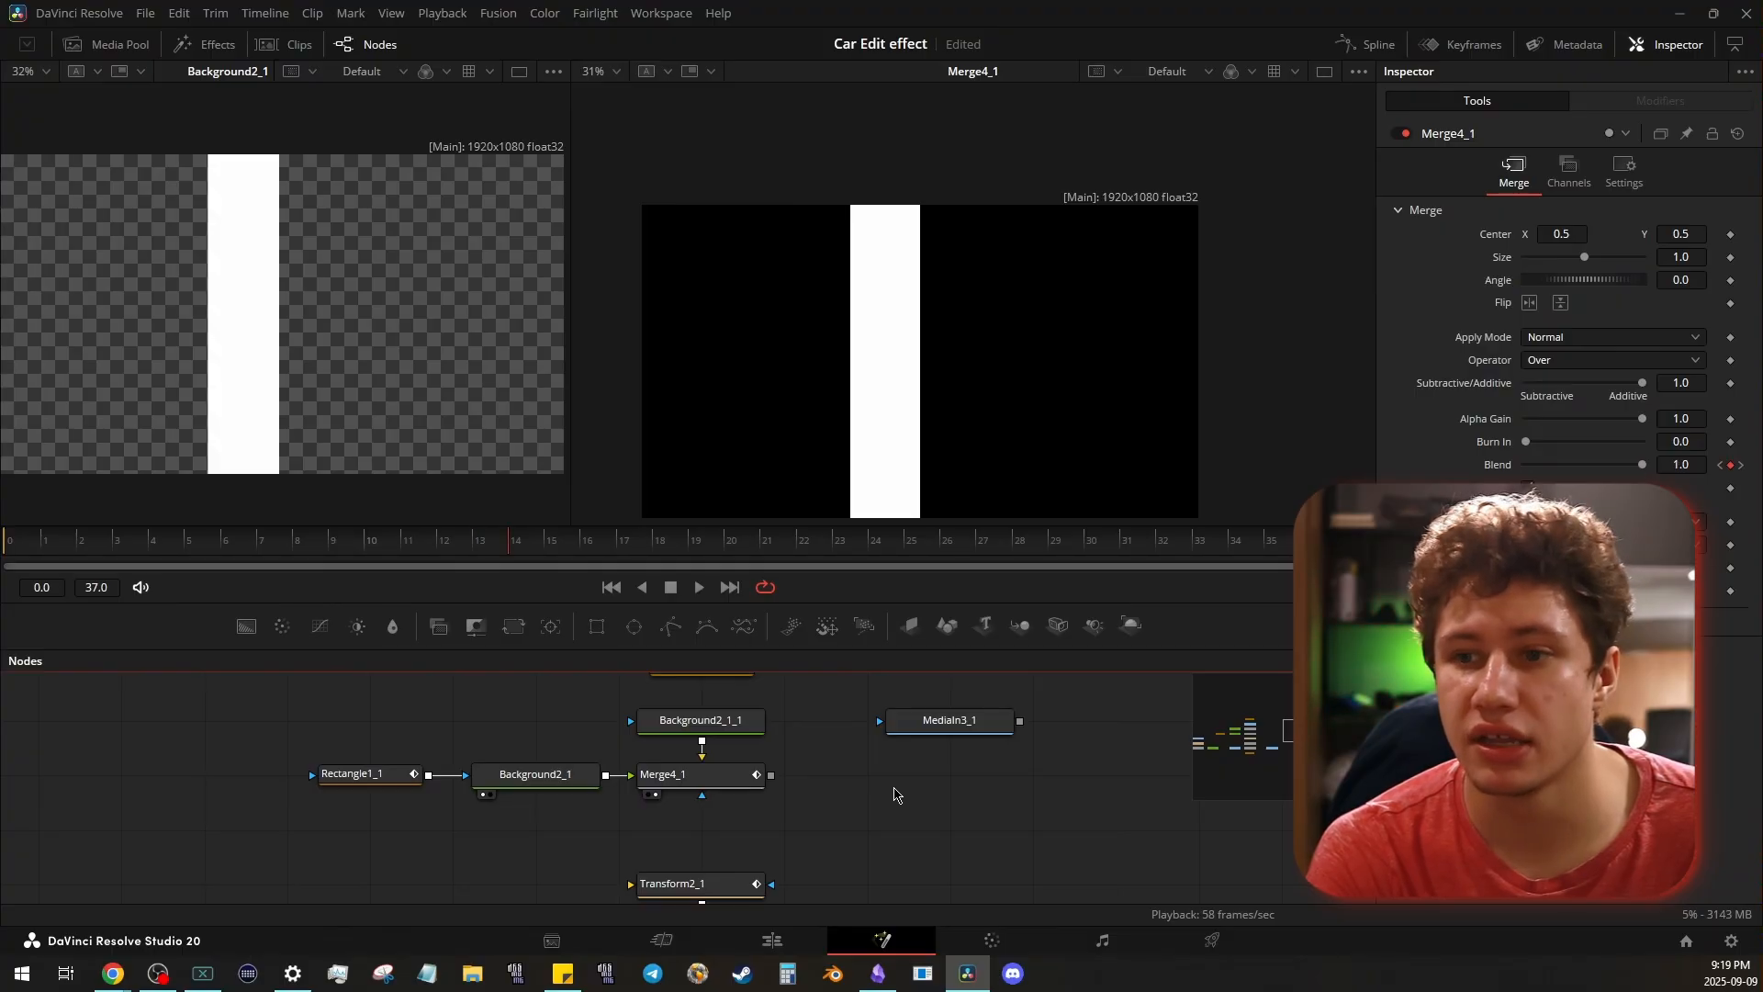
{"action": "key", "text": "Right"}
{"action": "key", "text": "Right"}
{"action": "key", "text": "Right"}
{"action": "key", "text": "Right"}
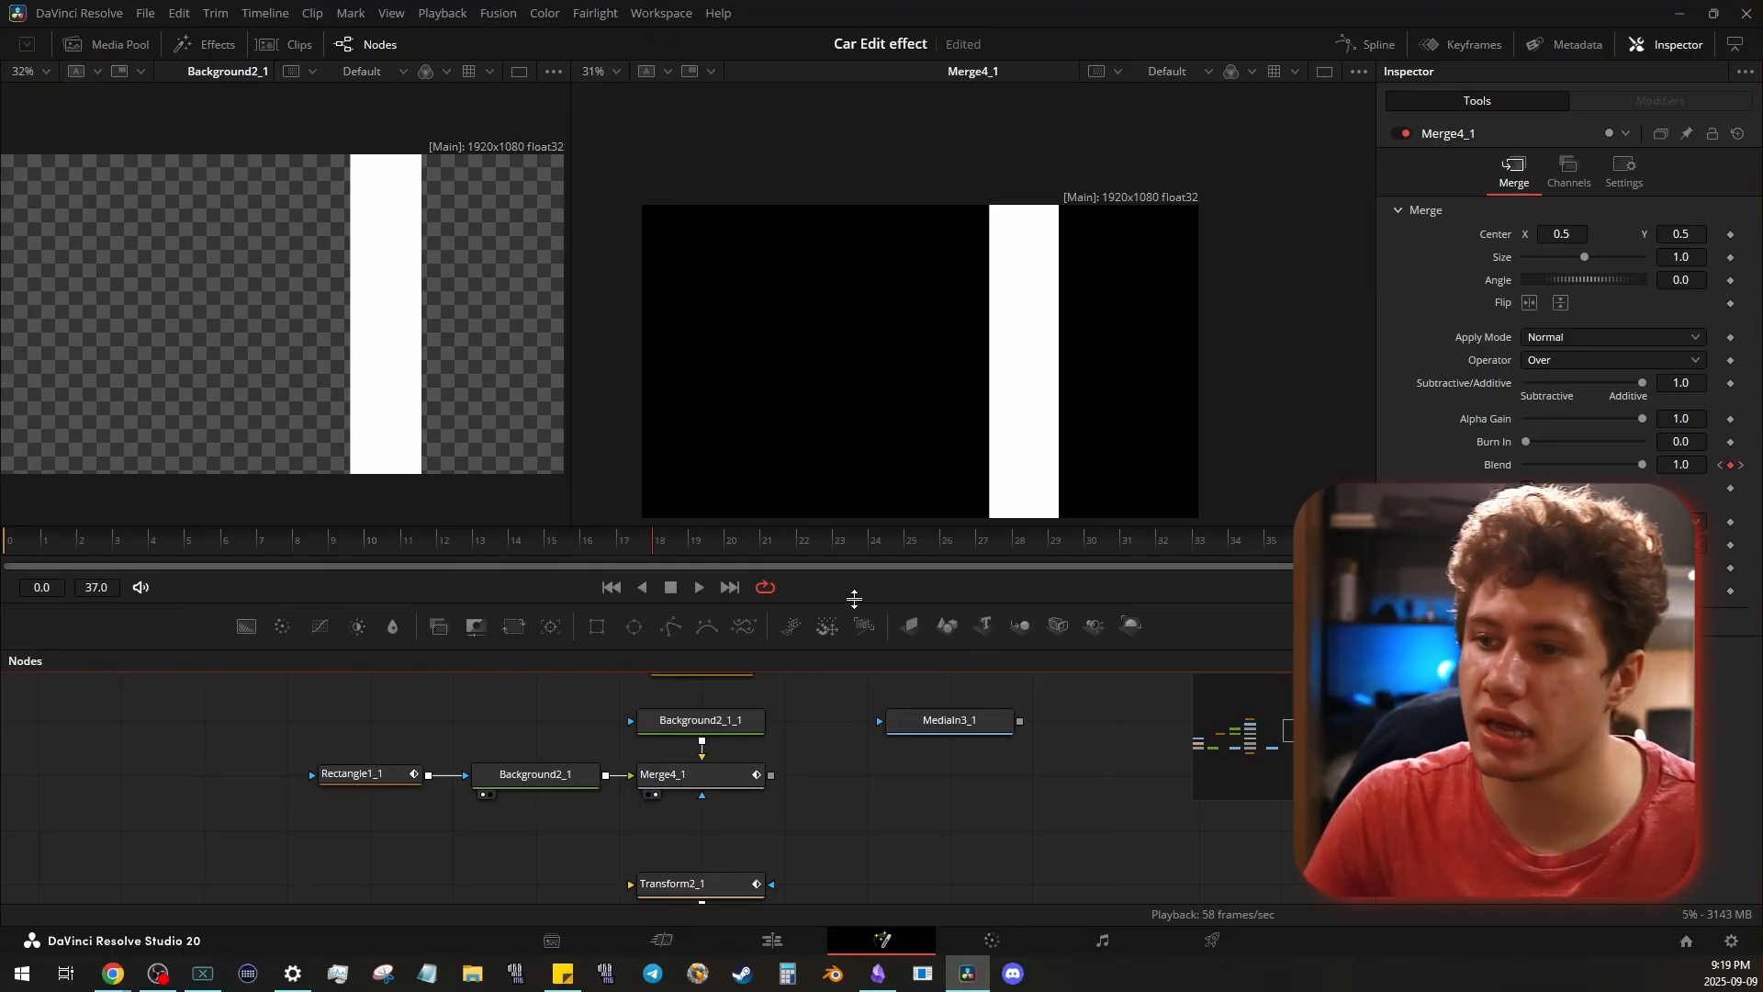
{"action": "key", "text": "ctrl+f"}
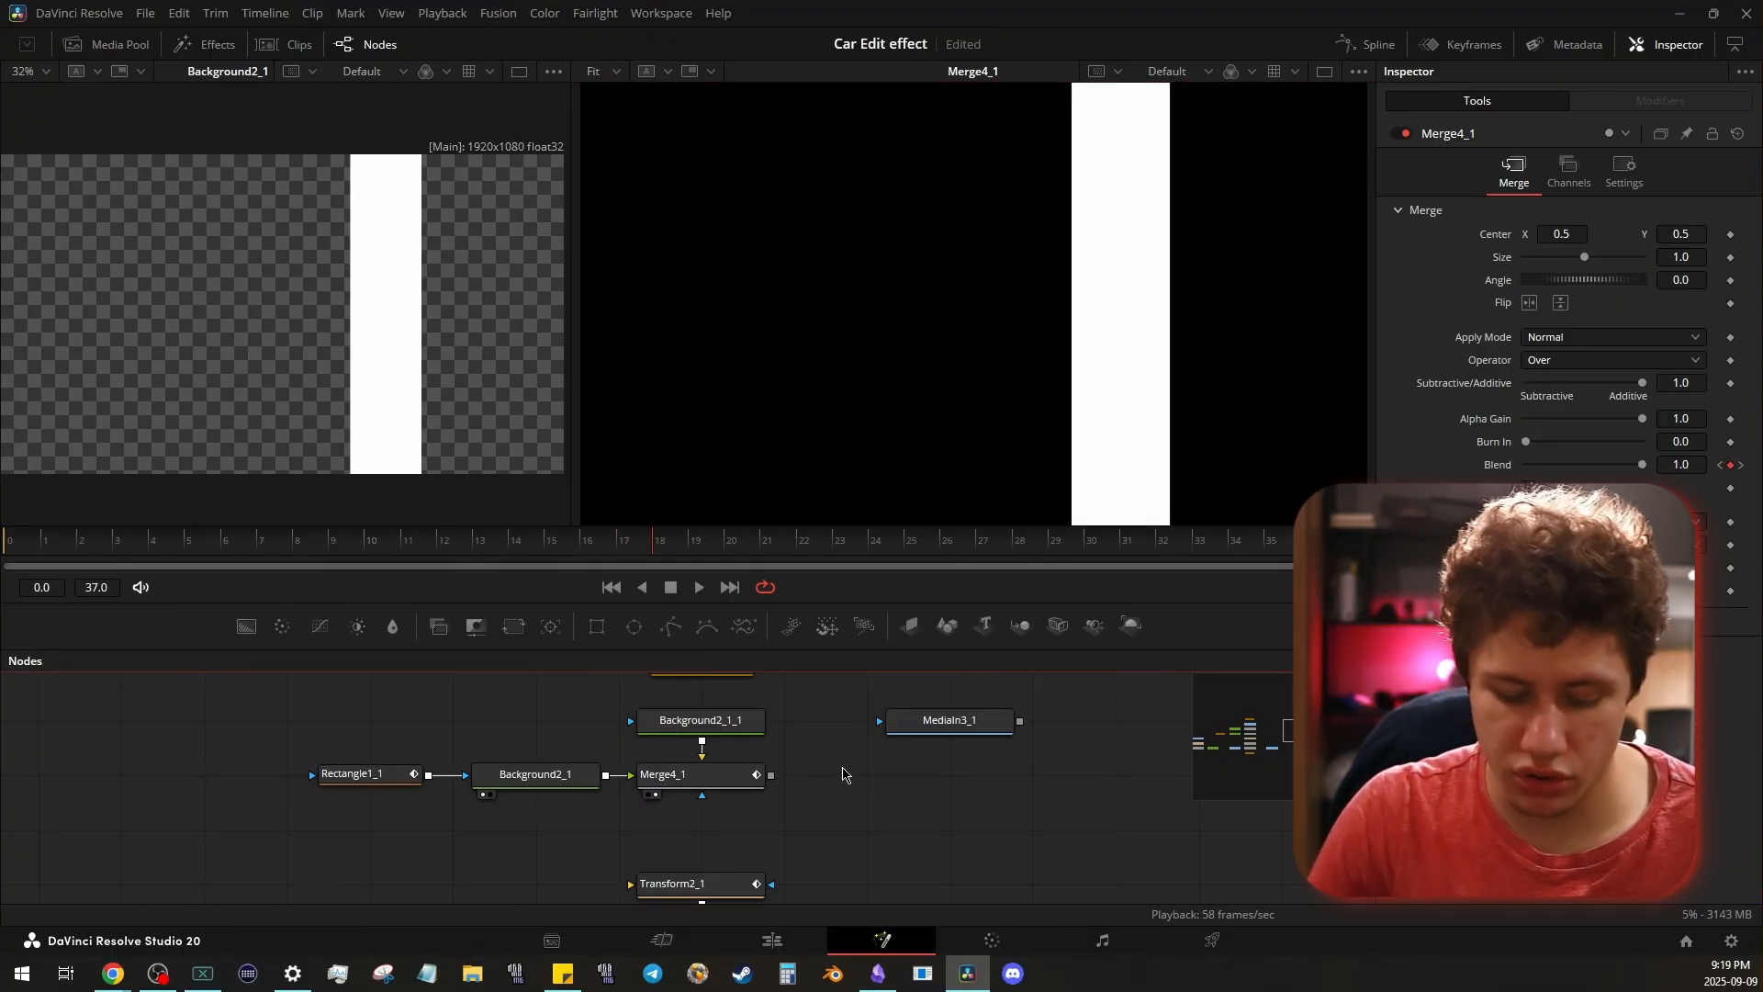
{"action": "key", "text": "Right"}
{"action": "key", "text": "Right"}
{"action": "key", "text": "Right"}
{"action": "key", "text": "Right"}
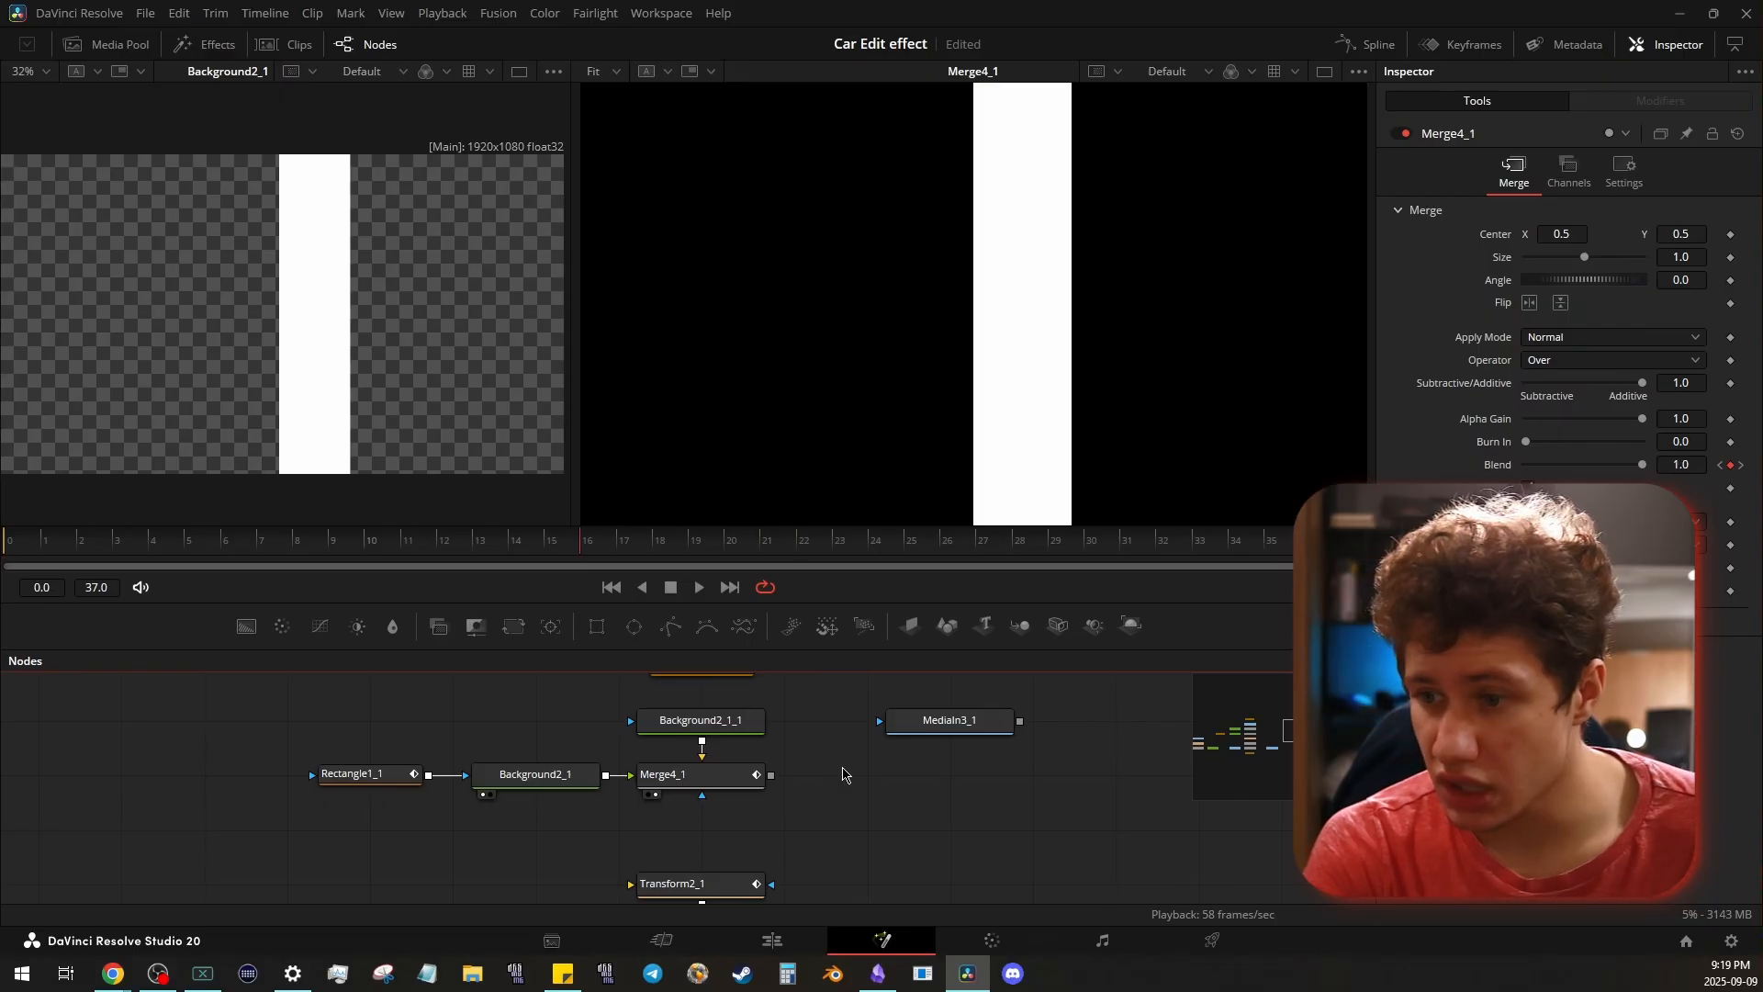
{"action": "key", "text": "Left"}
{"action": "key", "text": "Left"}
{"action": "key", "text": "Left"}
{"action": "key", "text": "Left"}
{"action": "key", "text": "Left"}
{"action": "key", "text": "Left"}
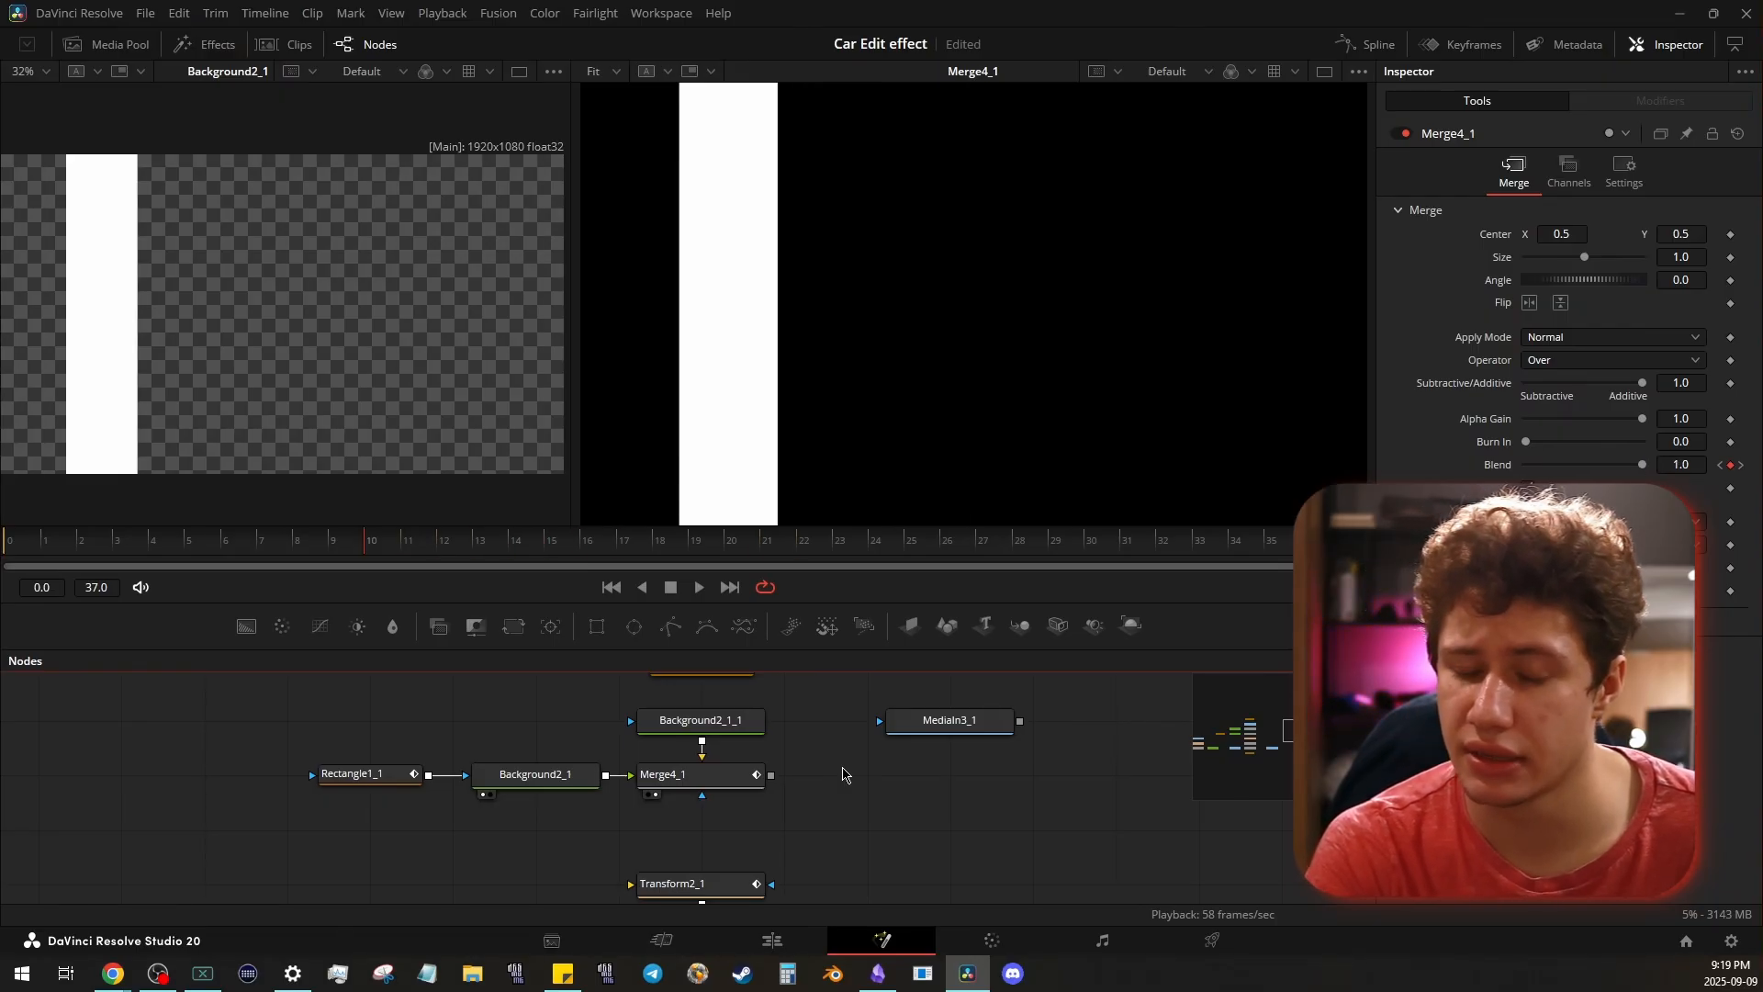
{"action": "key", "text": "Right"}
{"action": "key", "text": "Right"}
{"action": "key", "text": "Right"}
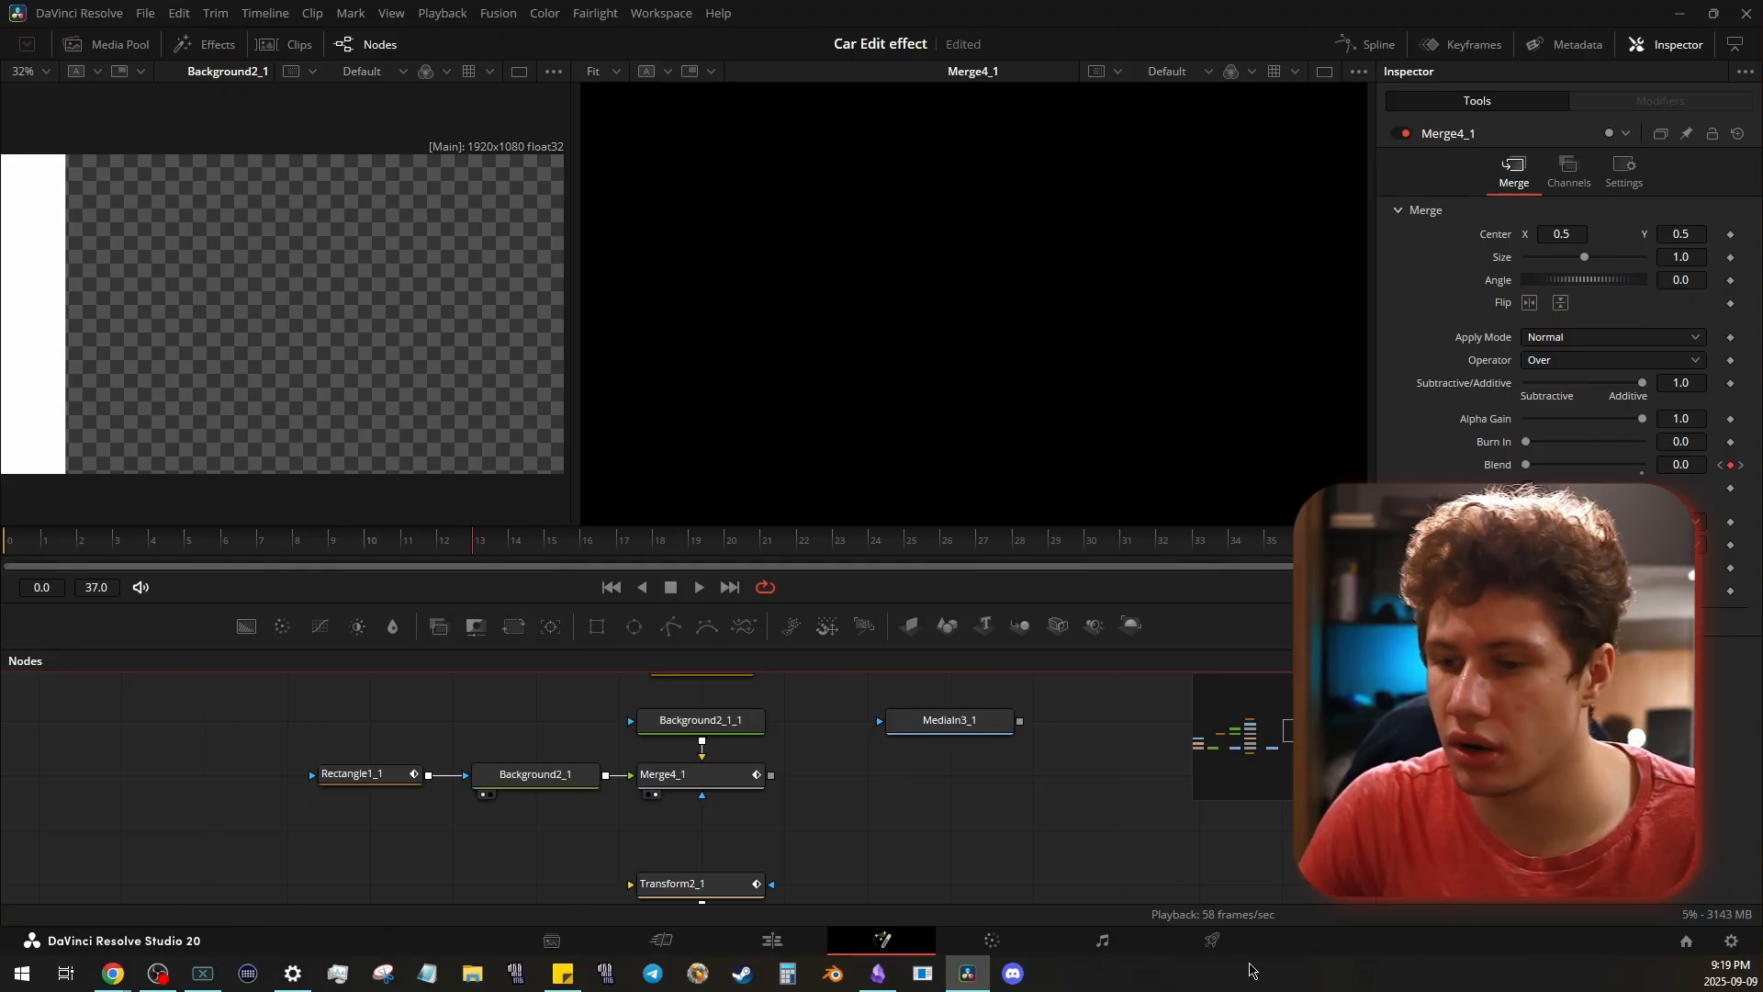
- Delete the black background copy, reconnect MediaIn3_1 as the background of Merge4_1, and play the result
{"action": "left_click_drag", "start_coordinate": [972, 771], "coordinate": [917, 876]}
{"action": "left_click", "coordinate": [682, 835]}
{"action": "key", "text": "Delete"}
{"action": "left_click_drag", "start_coordinate": [677, 839], "coordinate": [735, 770]}
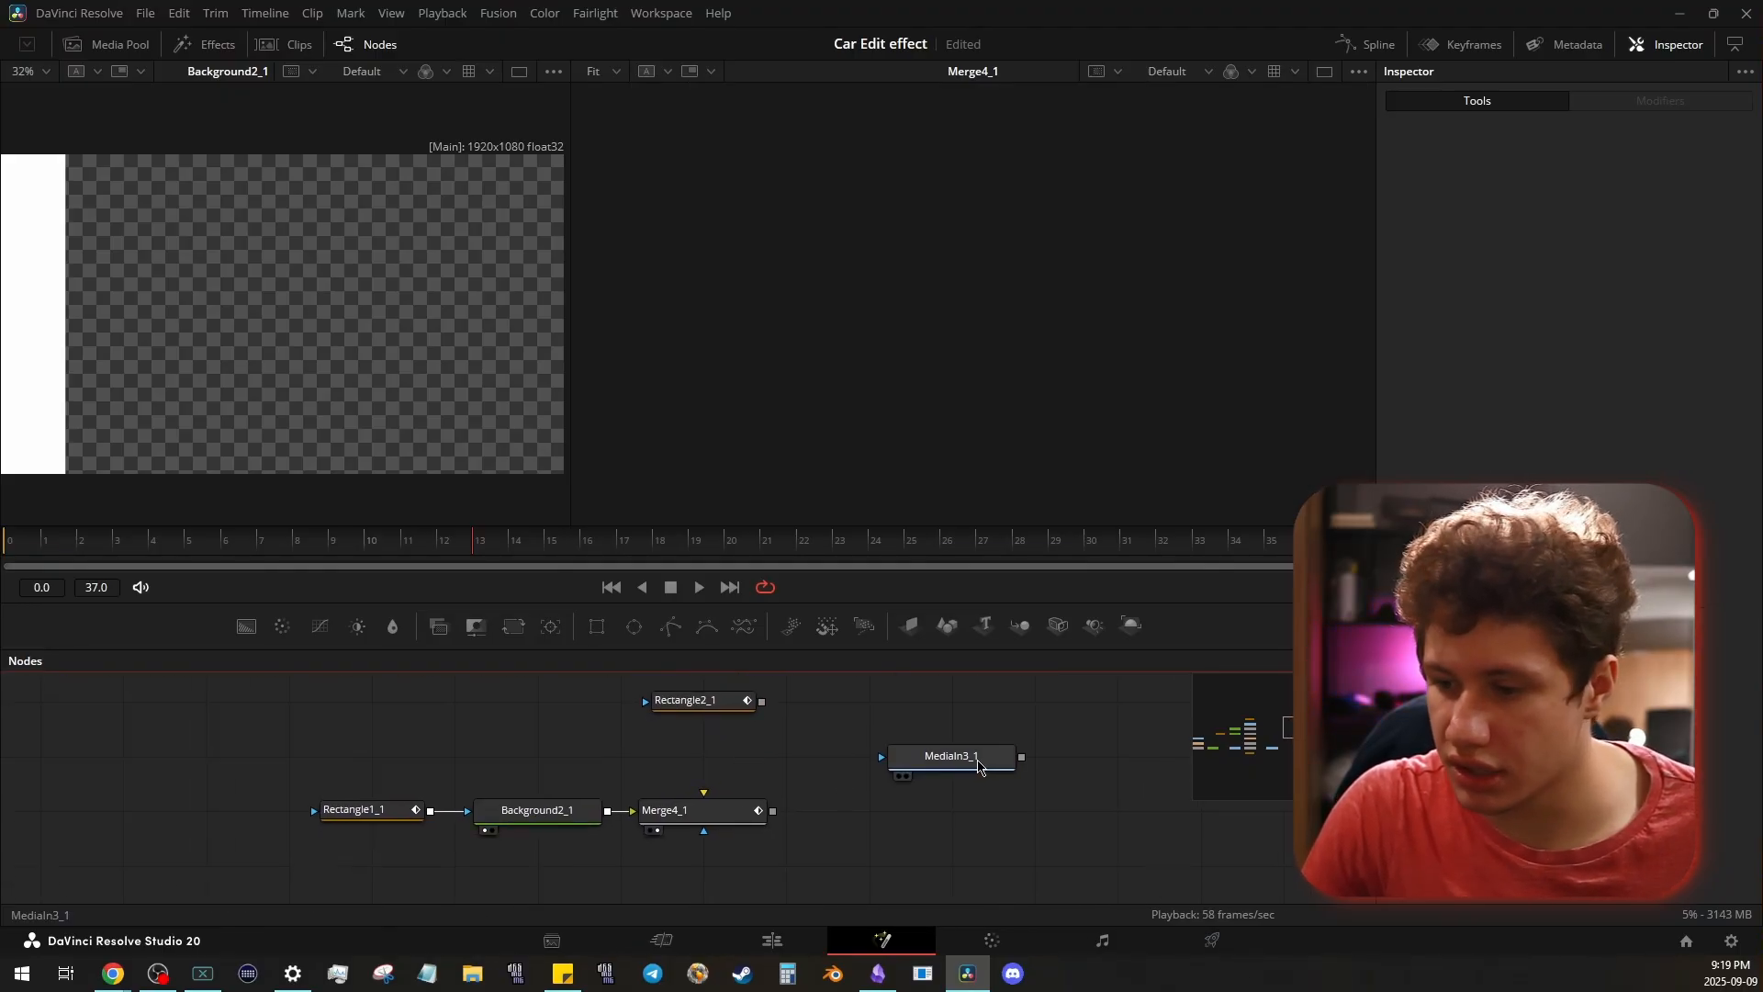
{"action": "left_click_drag", "start_coordinate": [975, 759], "coordinate": [703, 792]}
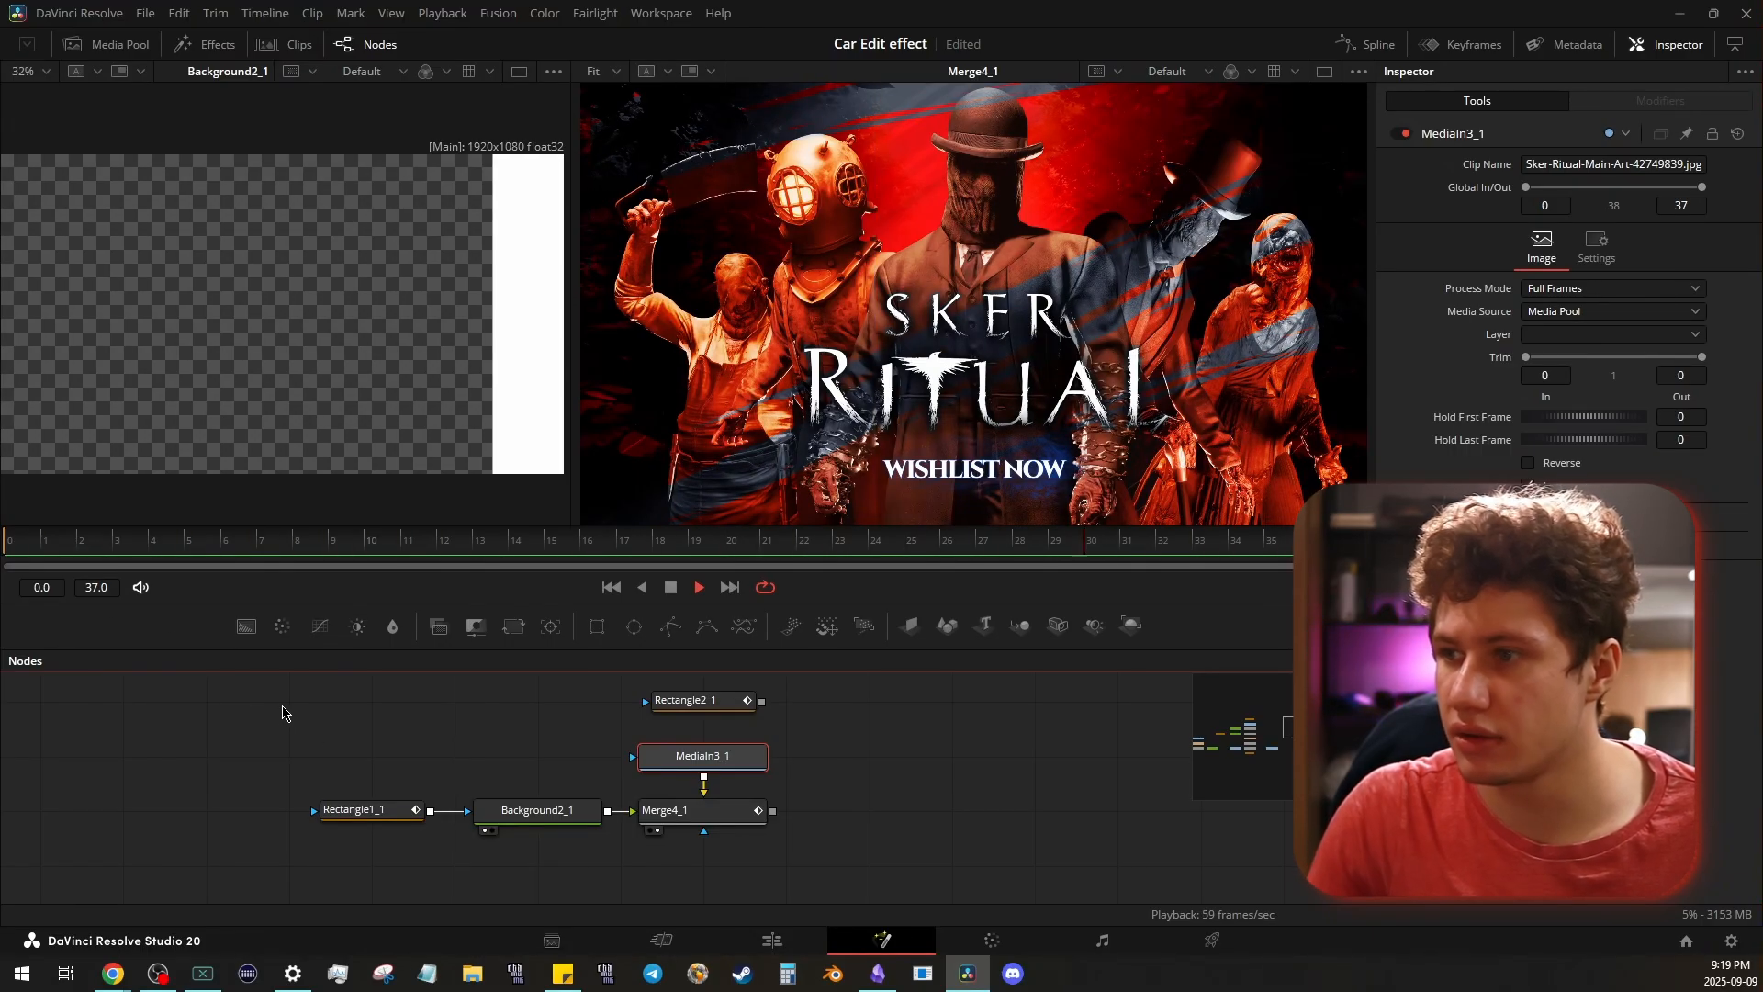
{"action": "key", "text": "space"}
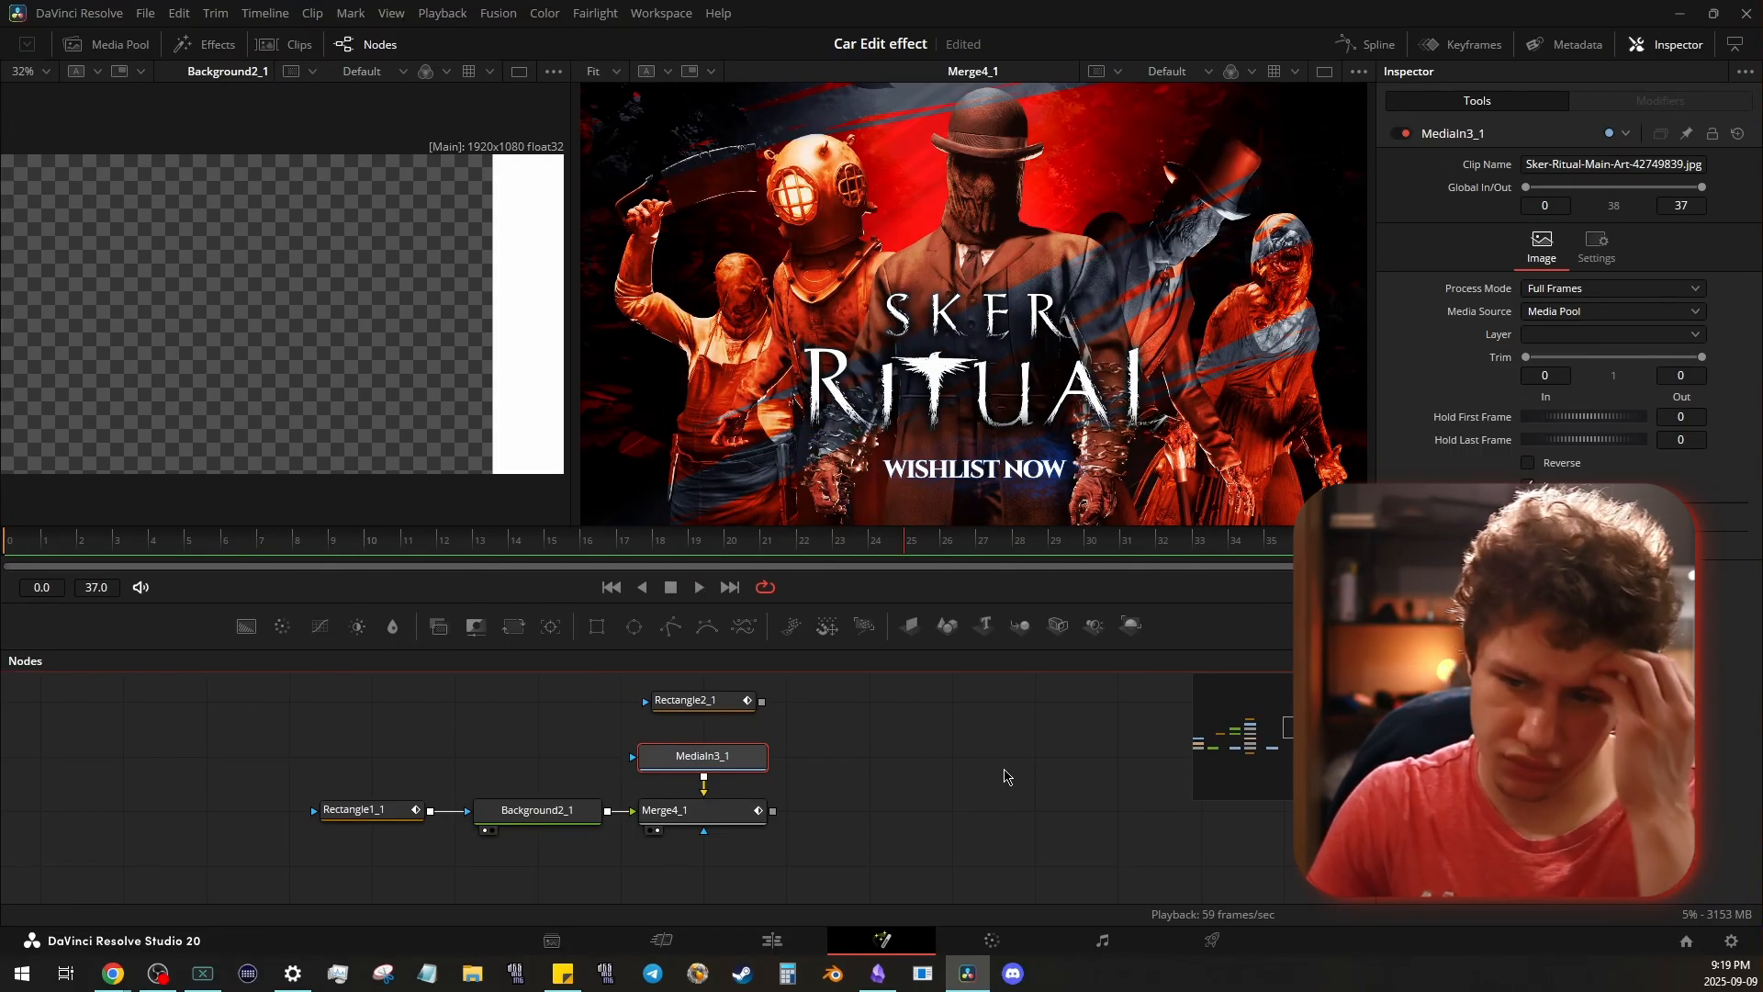
- Connect the Rectangle2_1 mask to MediaIn3_1
{"action": "left_click_drag", "start_coordinate": [969, 754], "coordinate": [886, 752]}
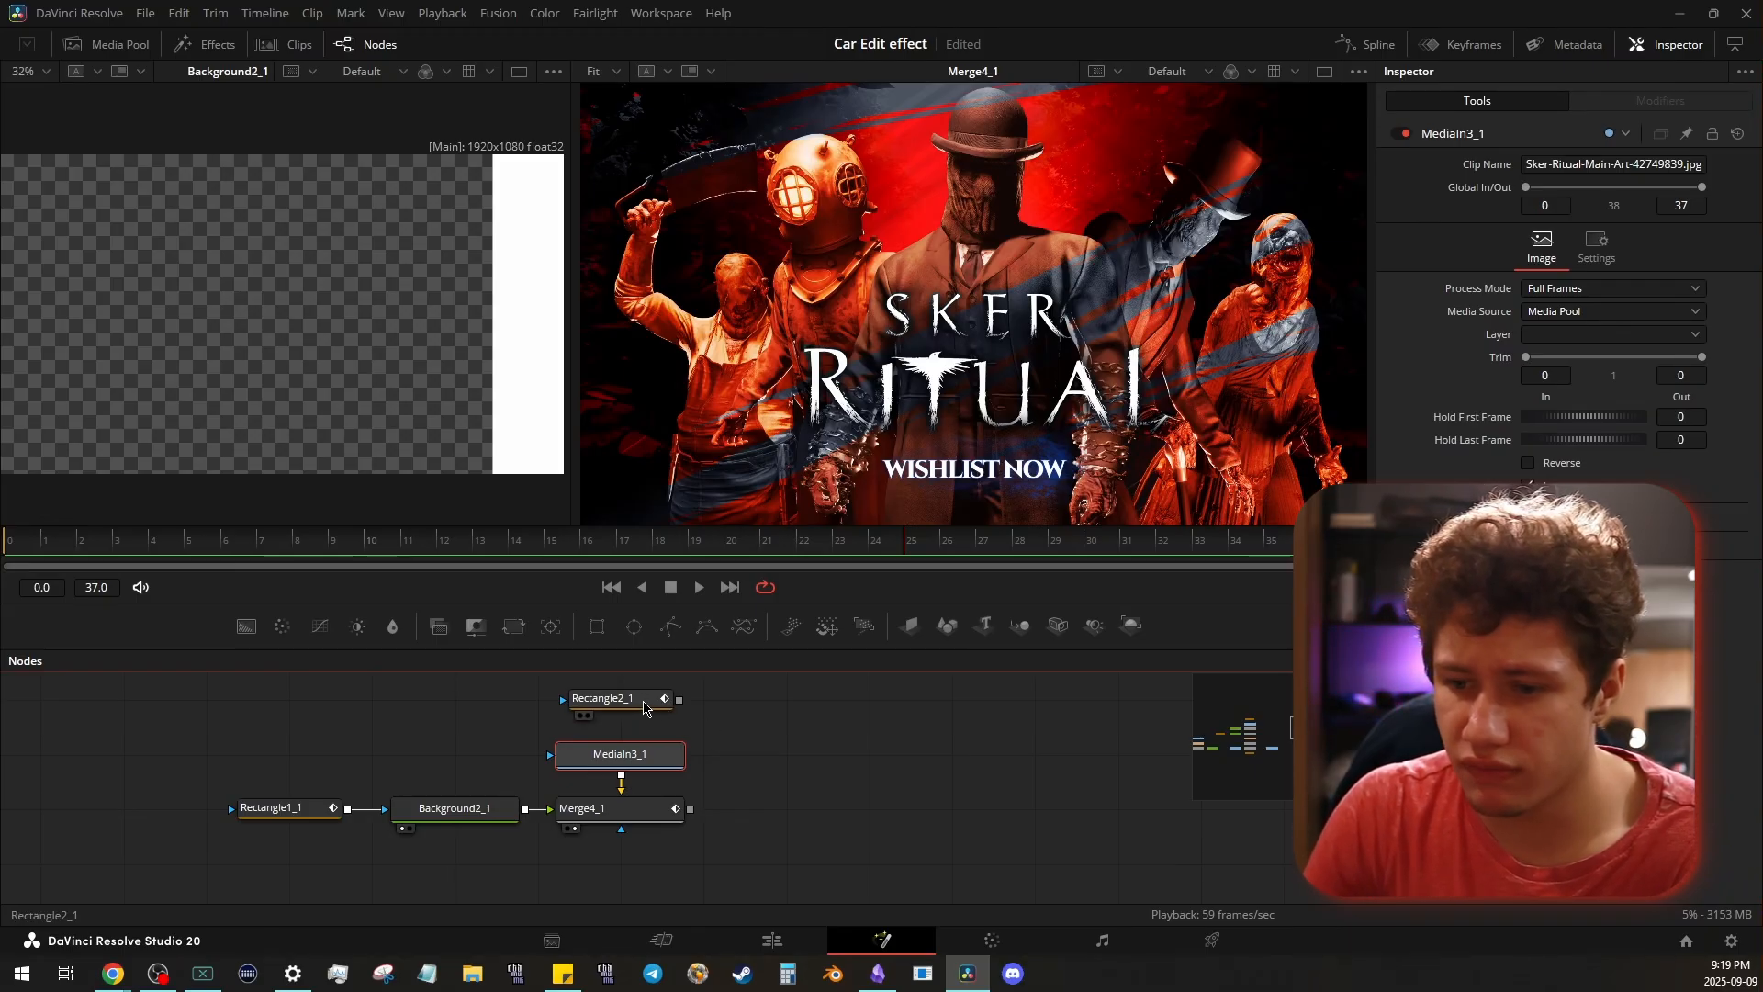
{"action": "left_click", "coordinate": [644, 708]}
{"action": "left_click_drag", "start_coordinate": [679, 715], "coordinate": [621, 778]}
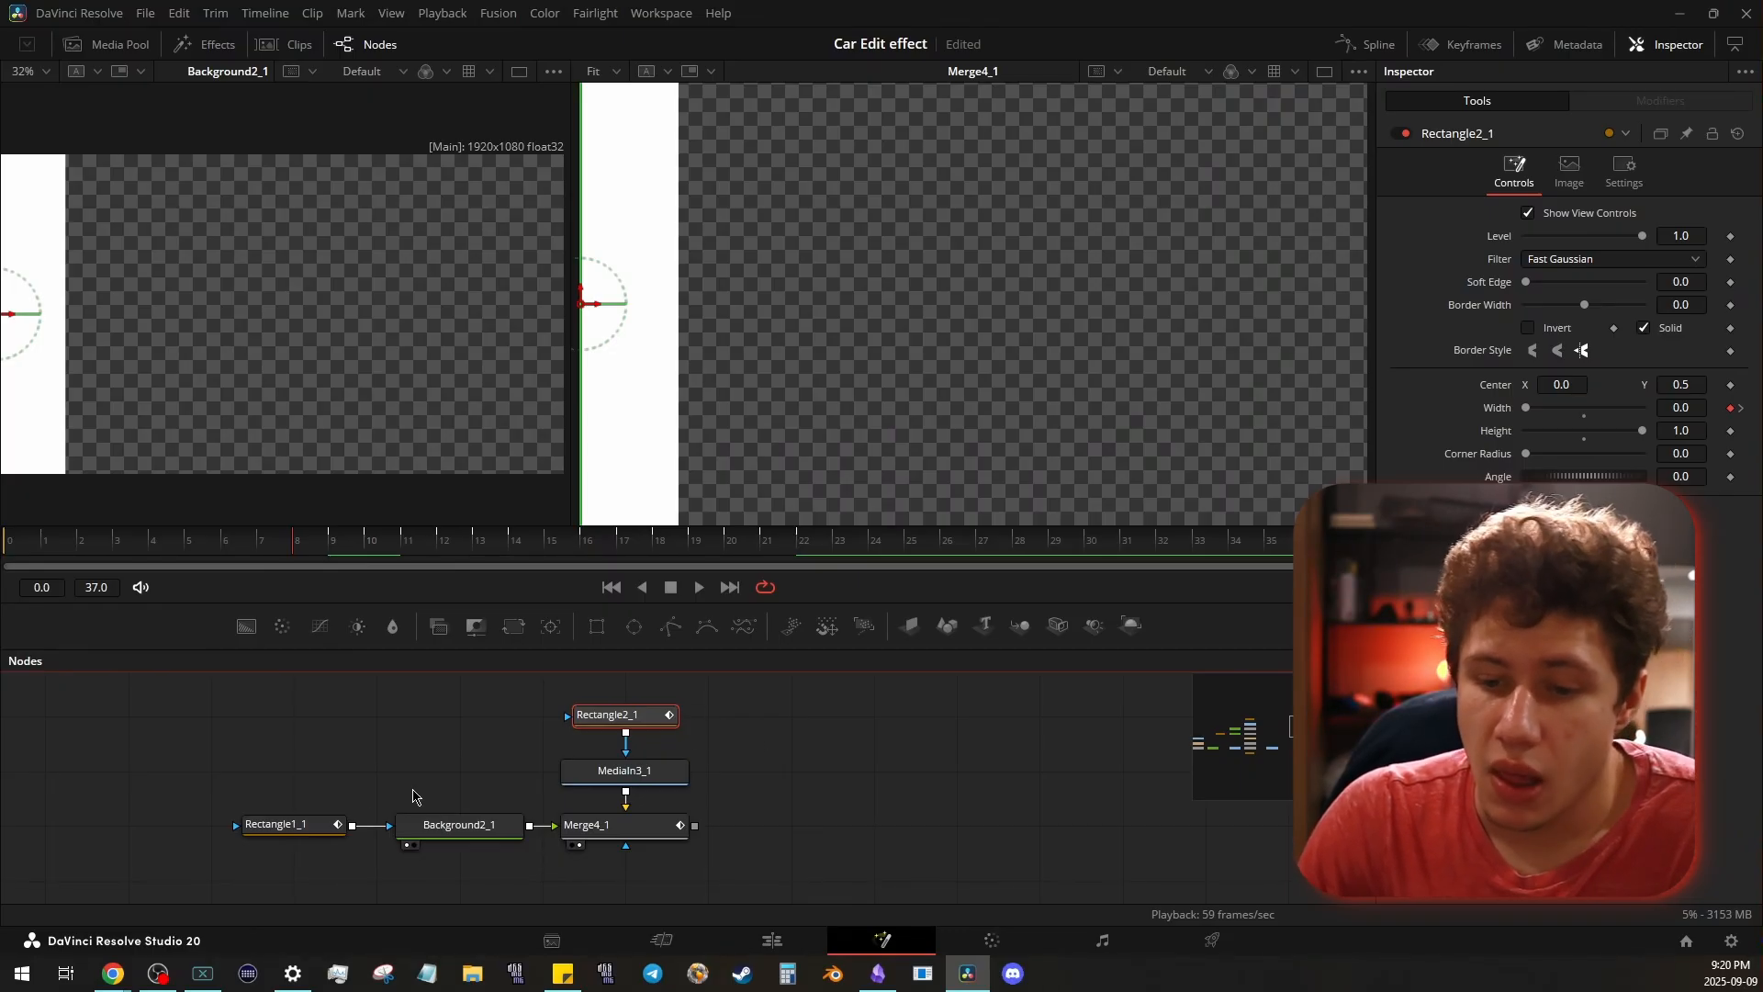
- Compare Rectangle1_1 and Rectangle2_1 at frame 8, and step and play forward to examine Rectangle2_1's Width keyframes
{"action": "left_click", "coordinate": [288, 834]}
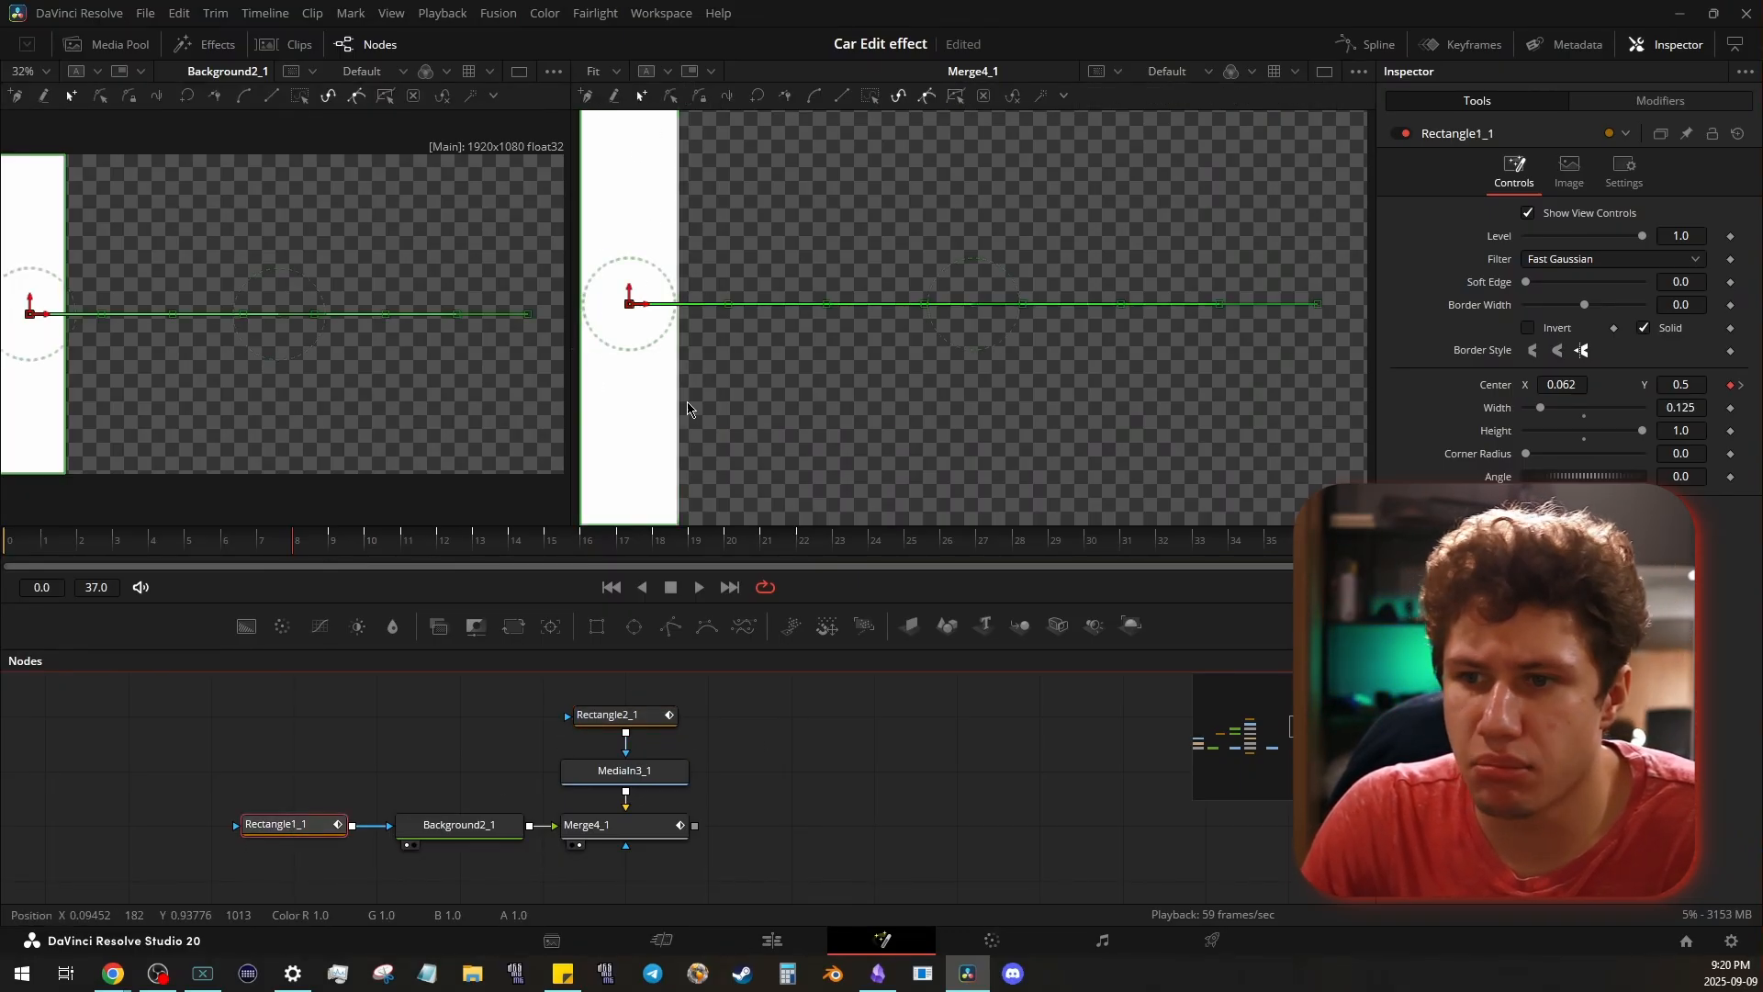
{"action": "left_click", "coordinate": [662, 719]}
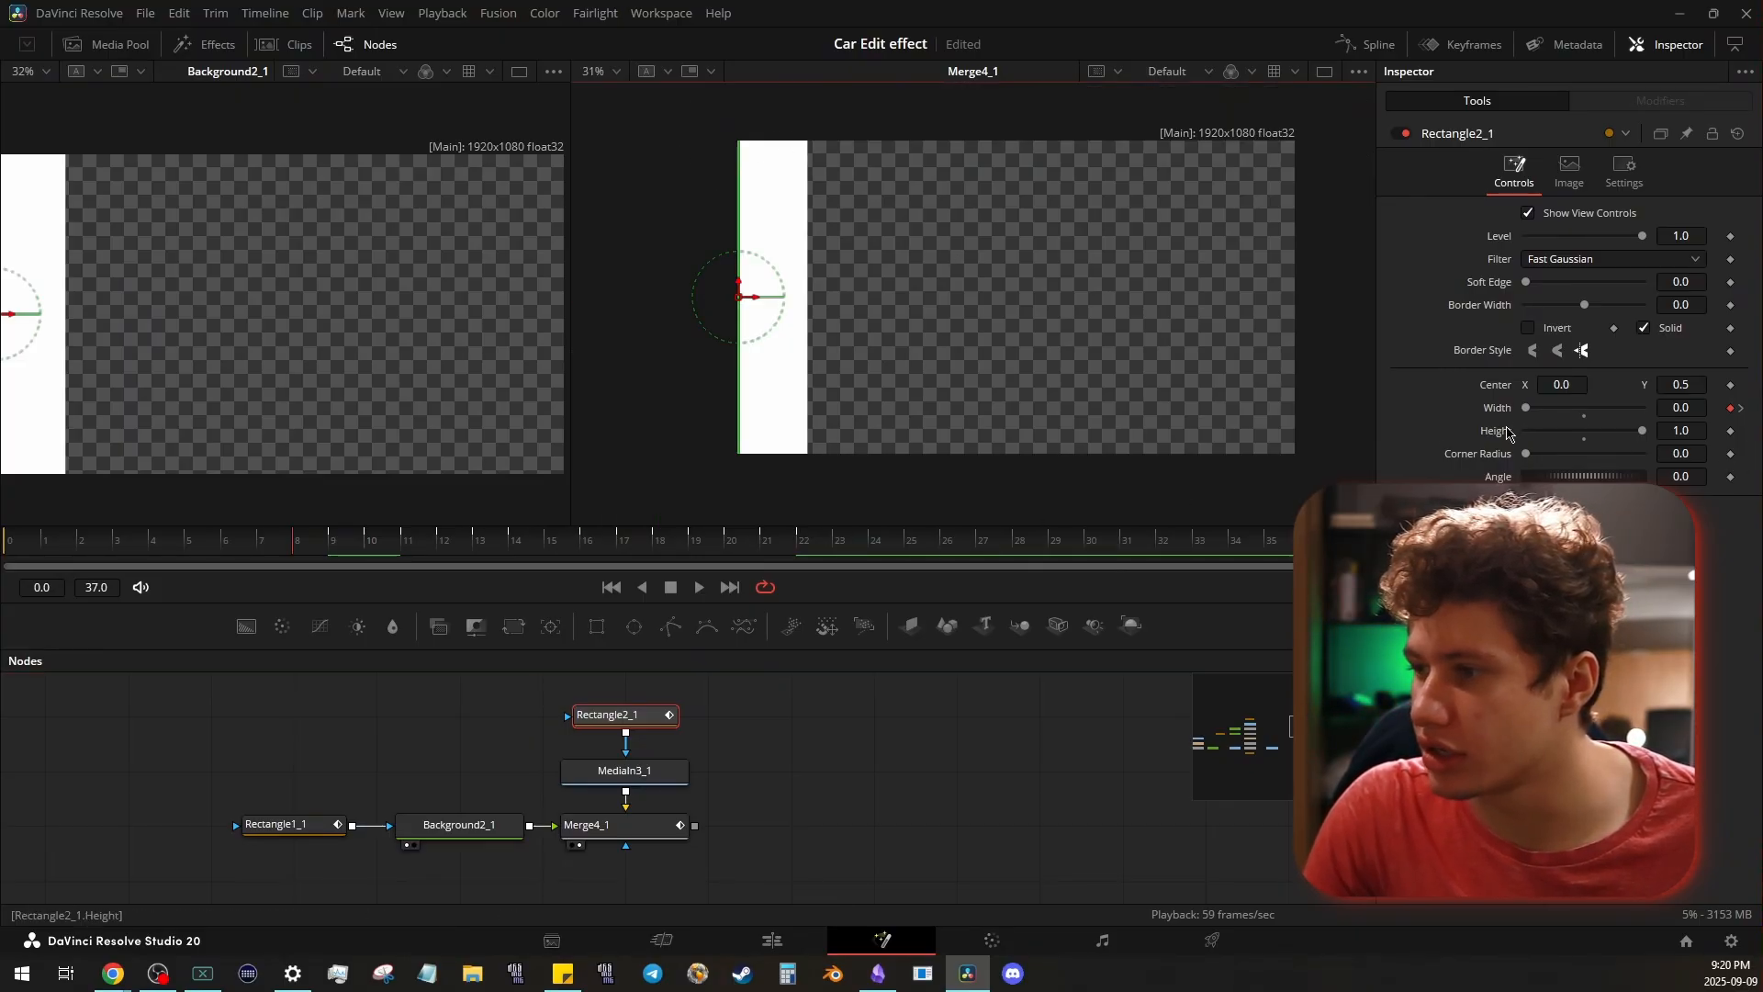
{"action": "key", "text": "ctrl+f"}
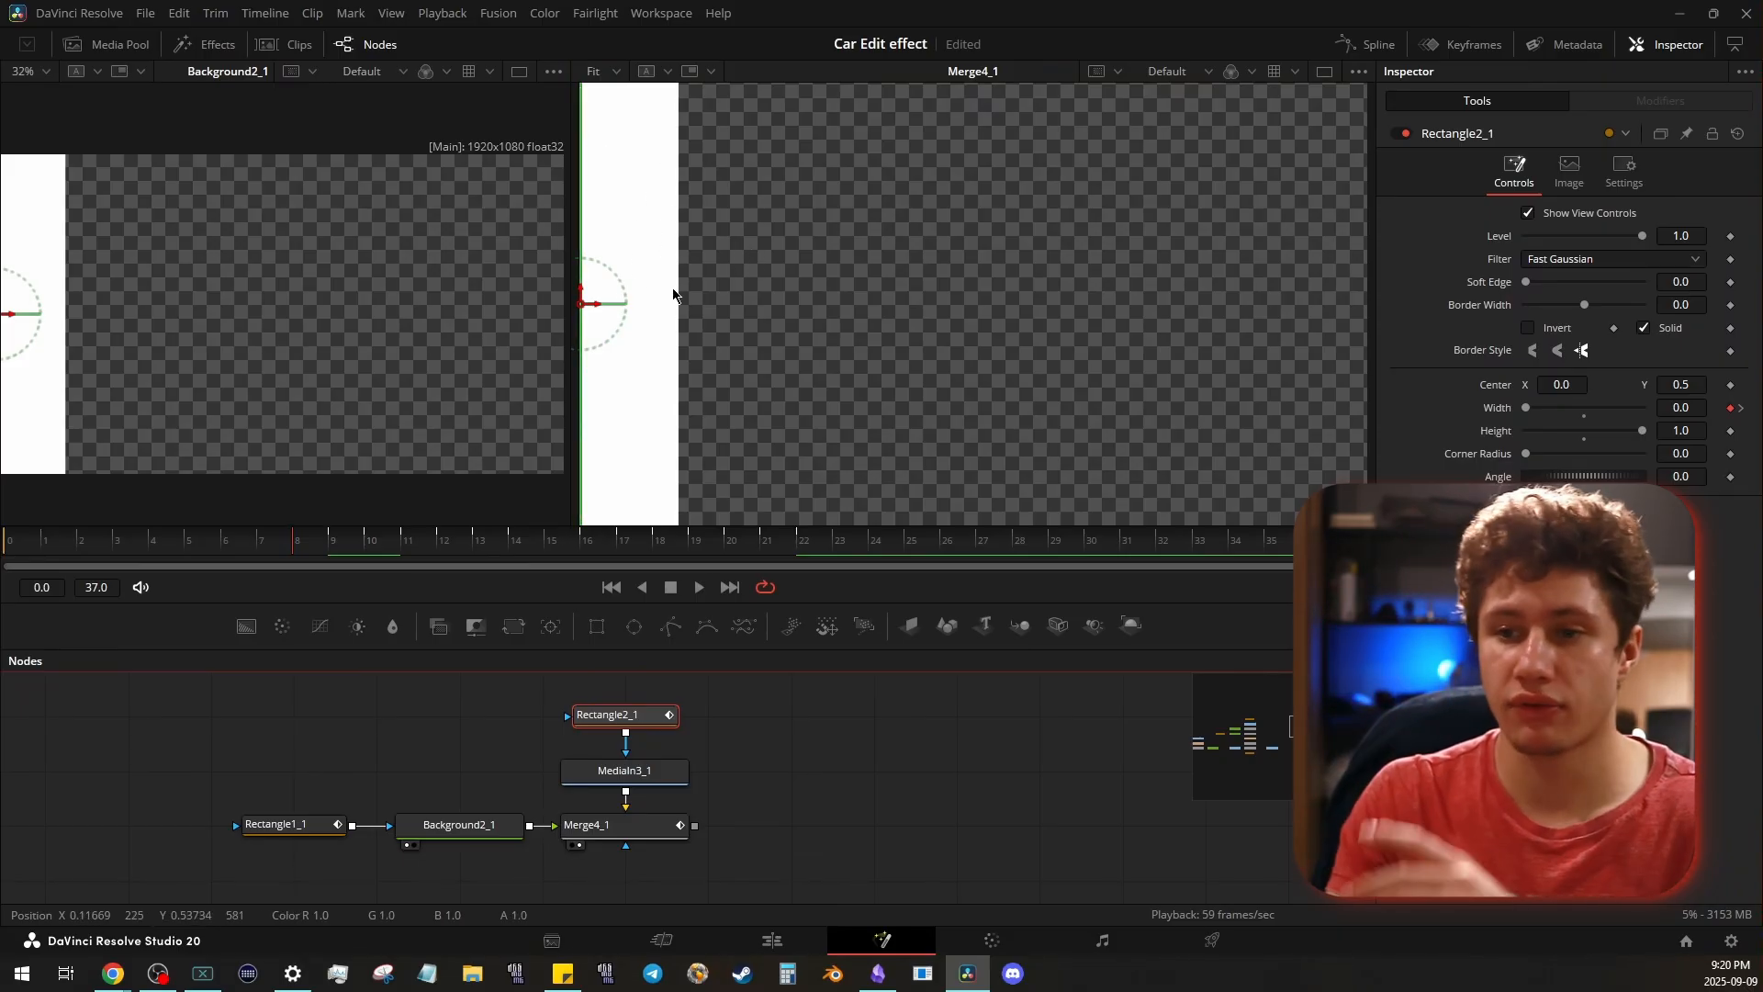
{"action": "key", "text": "Right"}
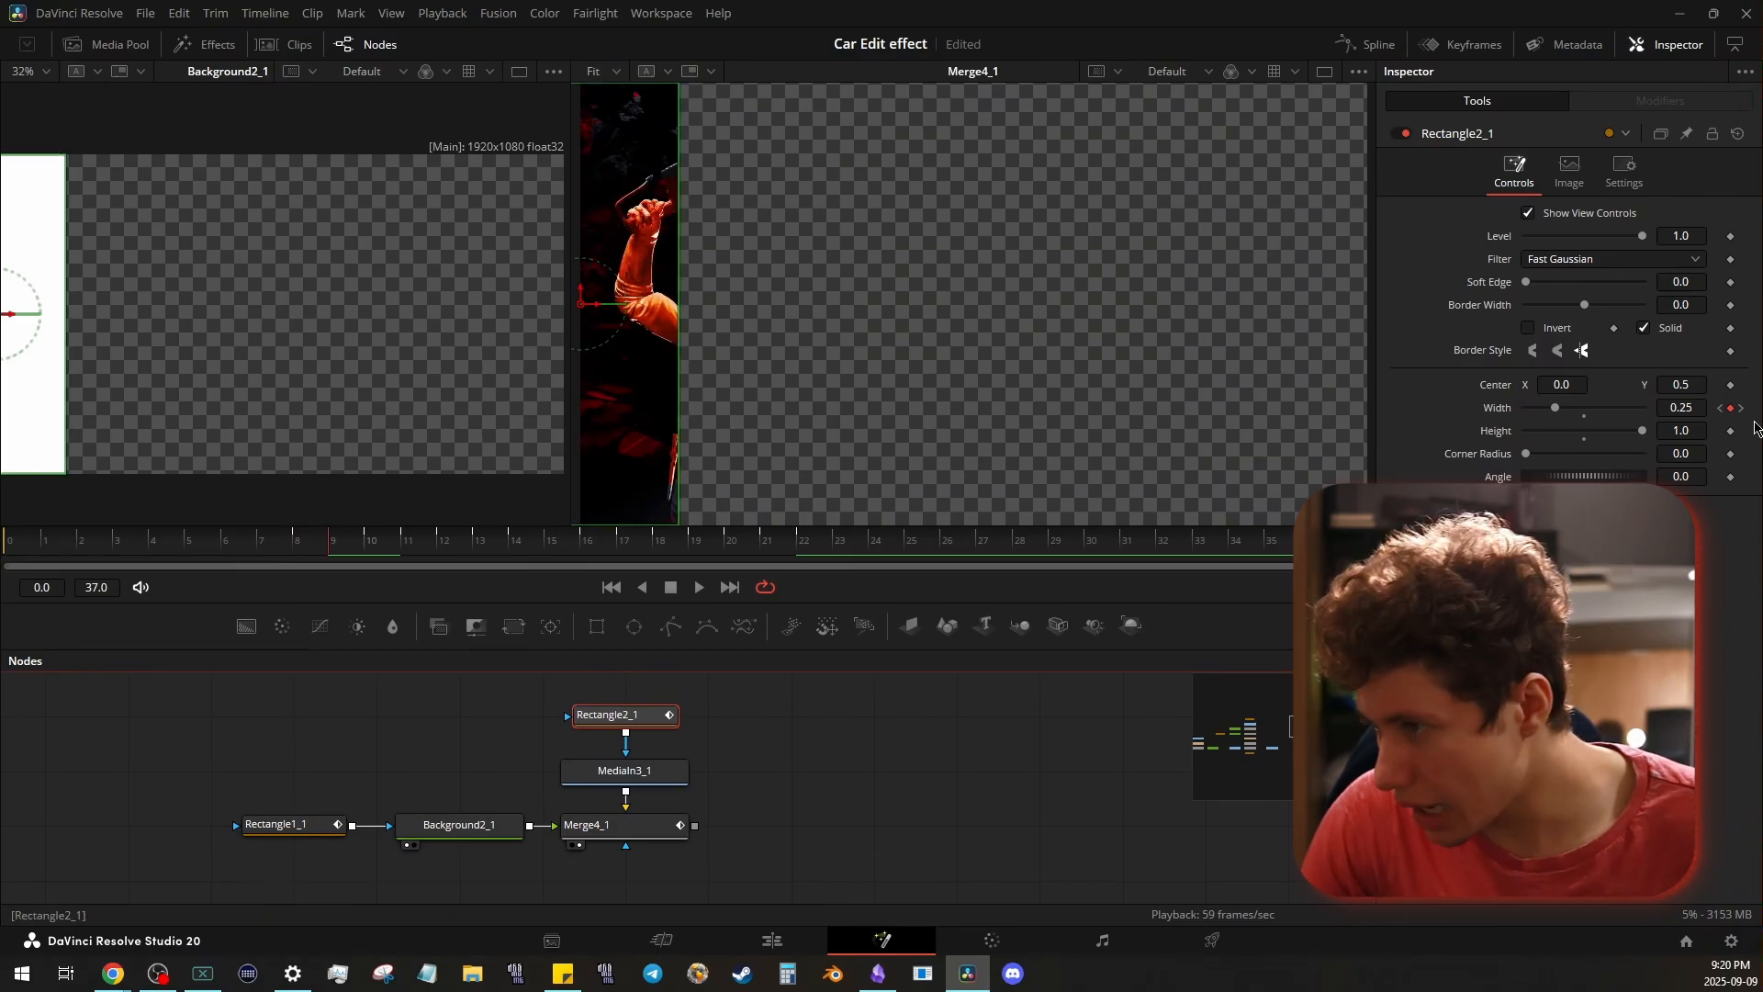
{"action": "key", "text": "Right"}
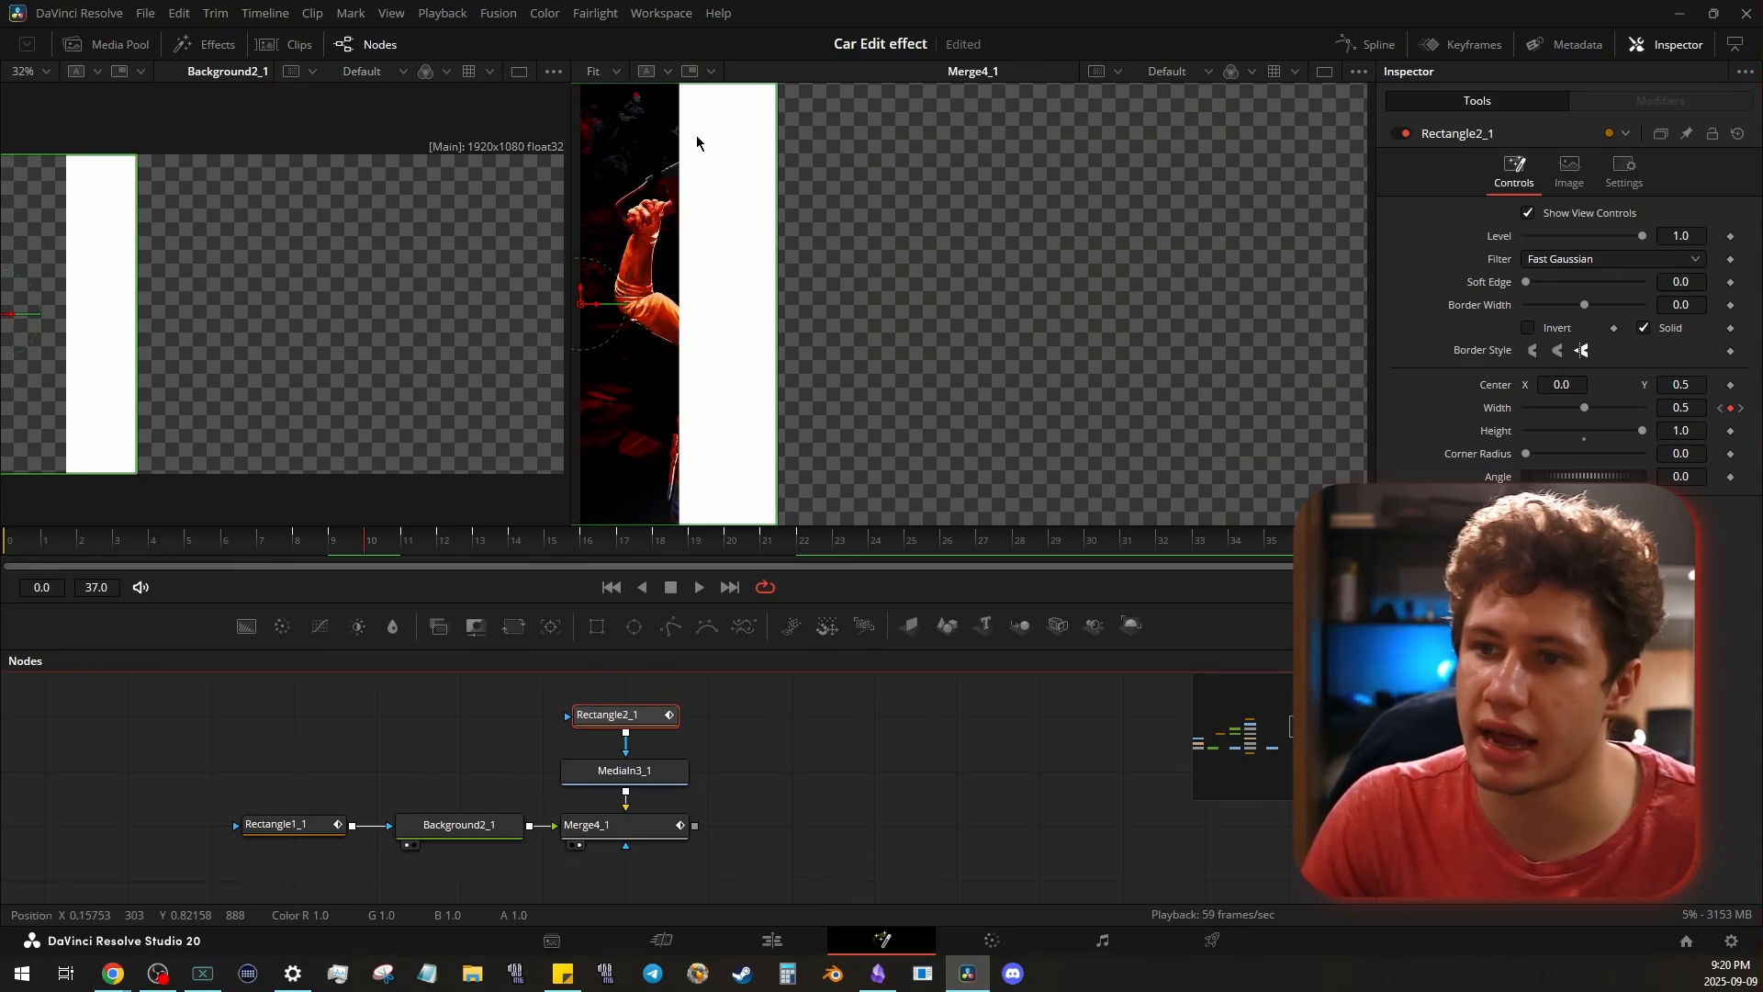
{"action": "key", "text": "Right"}
{"action": "key", "text": "Right"}
{"action": "key", "text": "Right"}
{"action": "key", "text": "Right"}
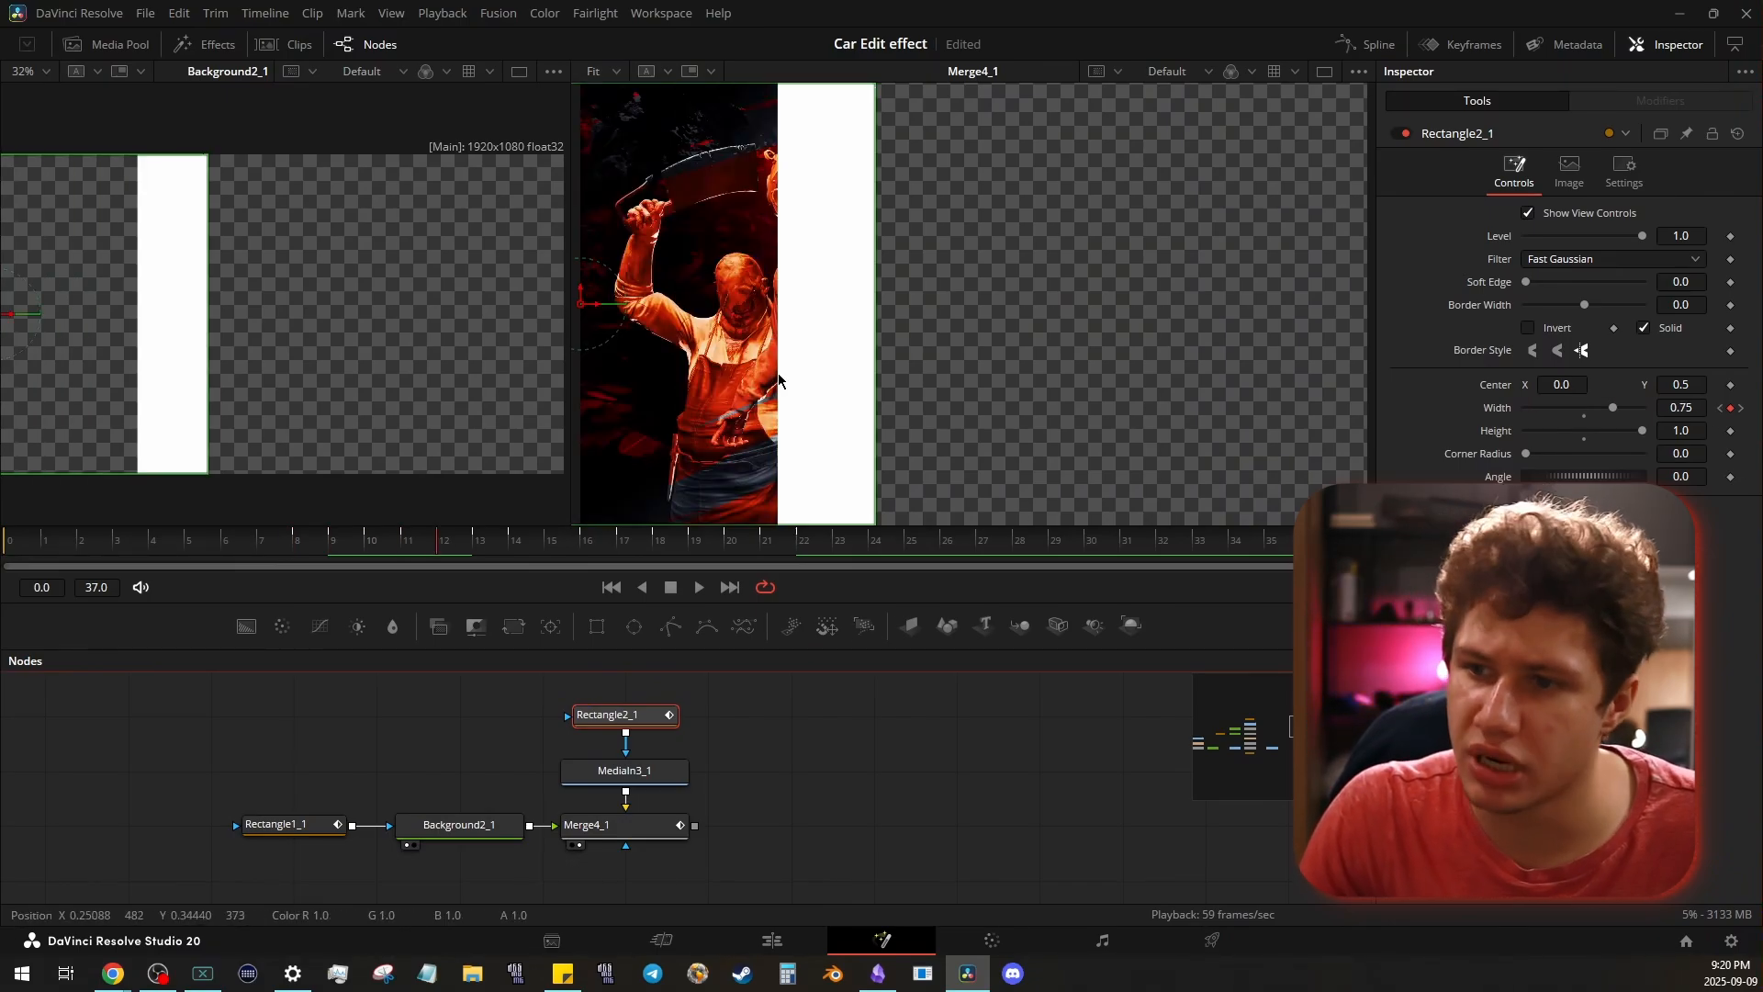
{"action": "key", "text": "Right"}
{"action": "key", "text": "Right"}
{"action": "key", "text": "Right"}
{"action": "key", "text": "Right"}
{"action": "key", "text": "Right"}
{"action": "key", "text": "Right"}
{"action": "key", "text": "Right"}
{"action": "key", "text": "Right"}
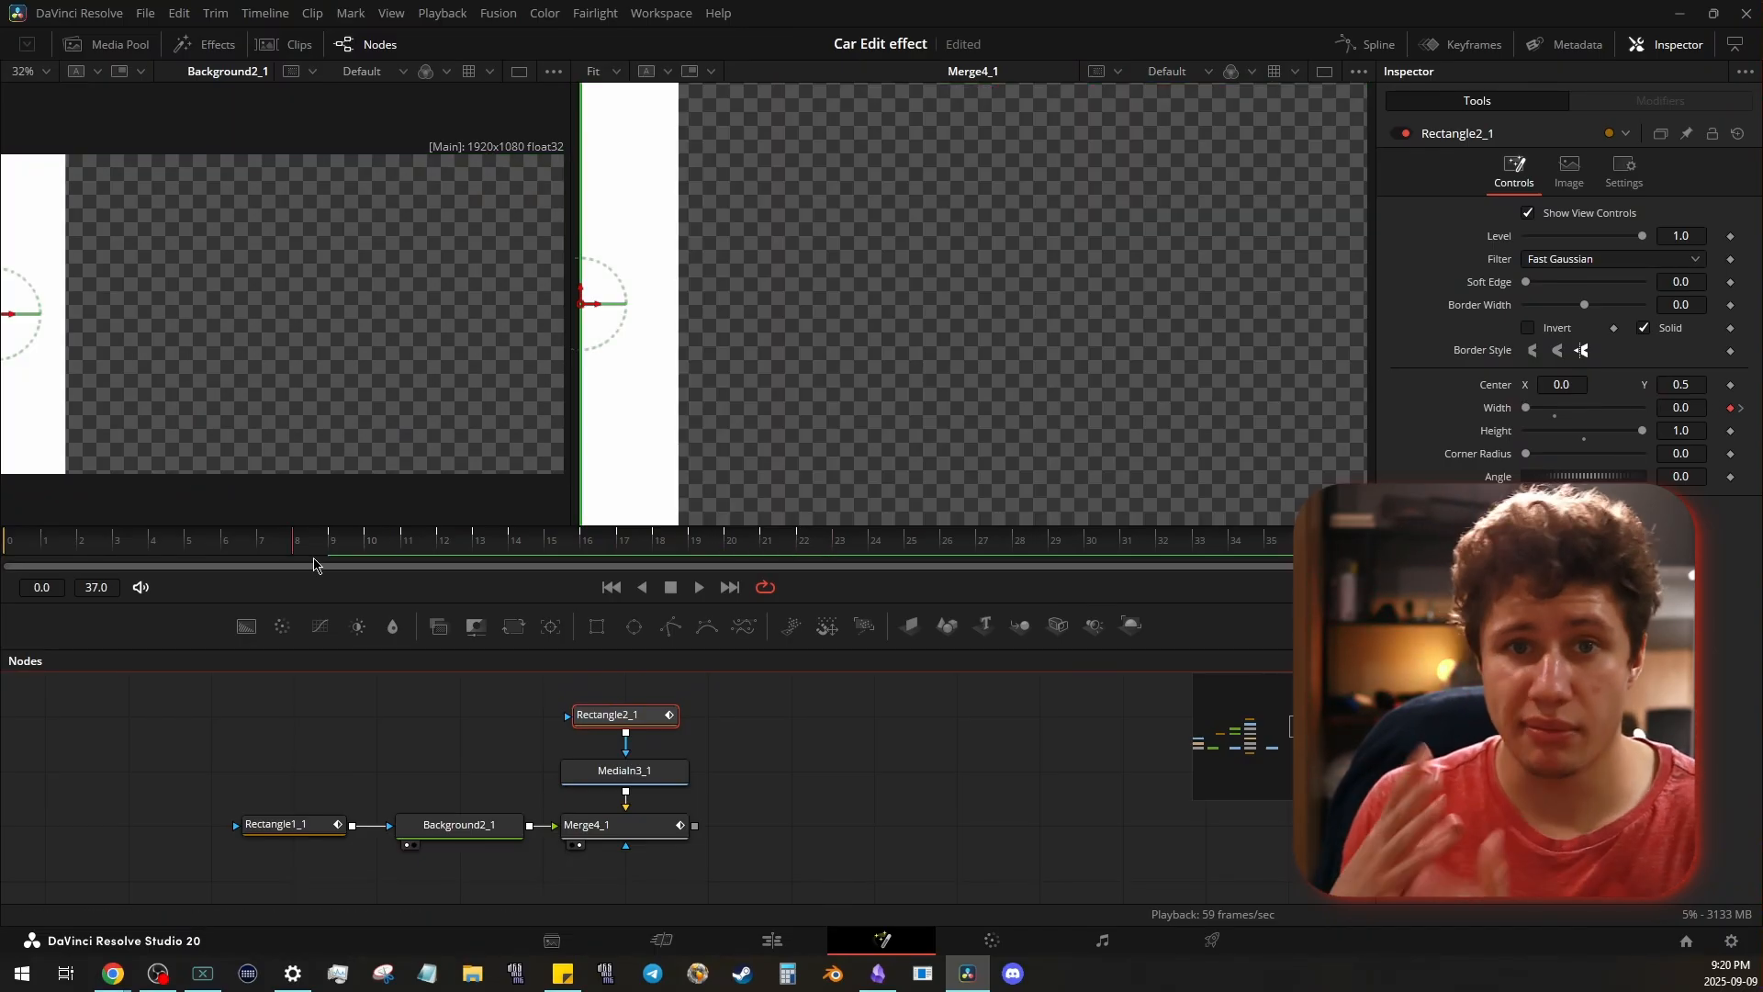
{"action": "key", "text": "space"}
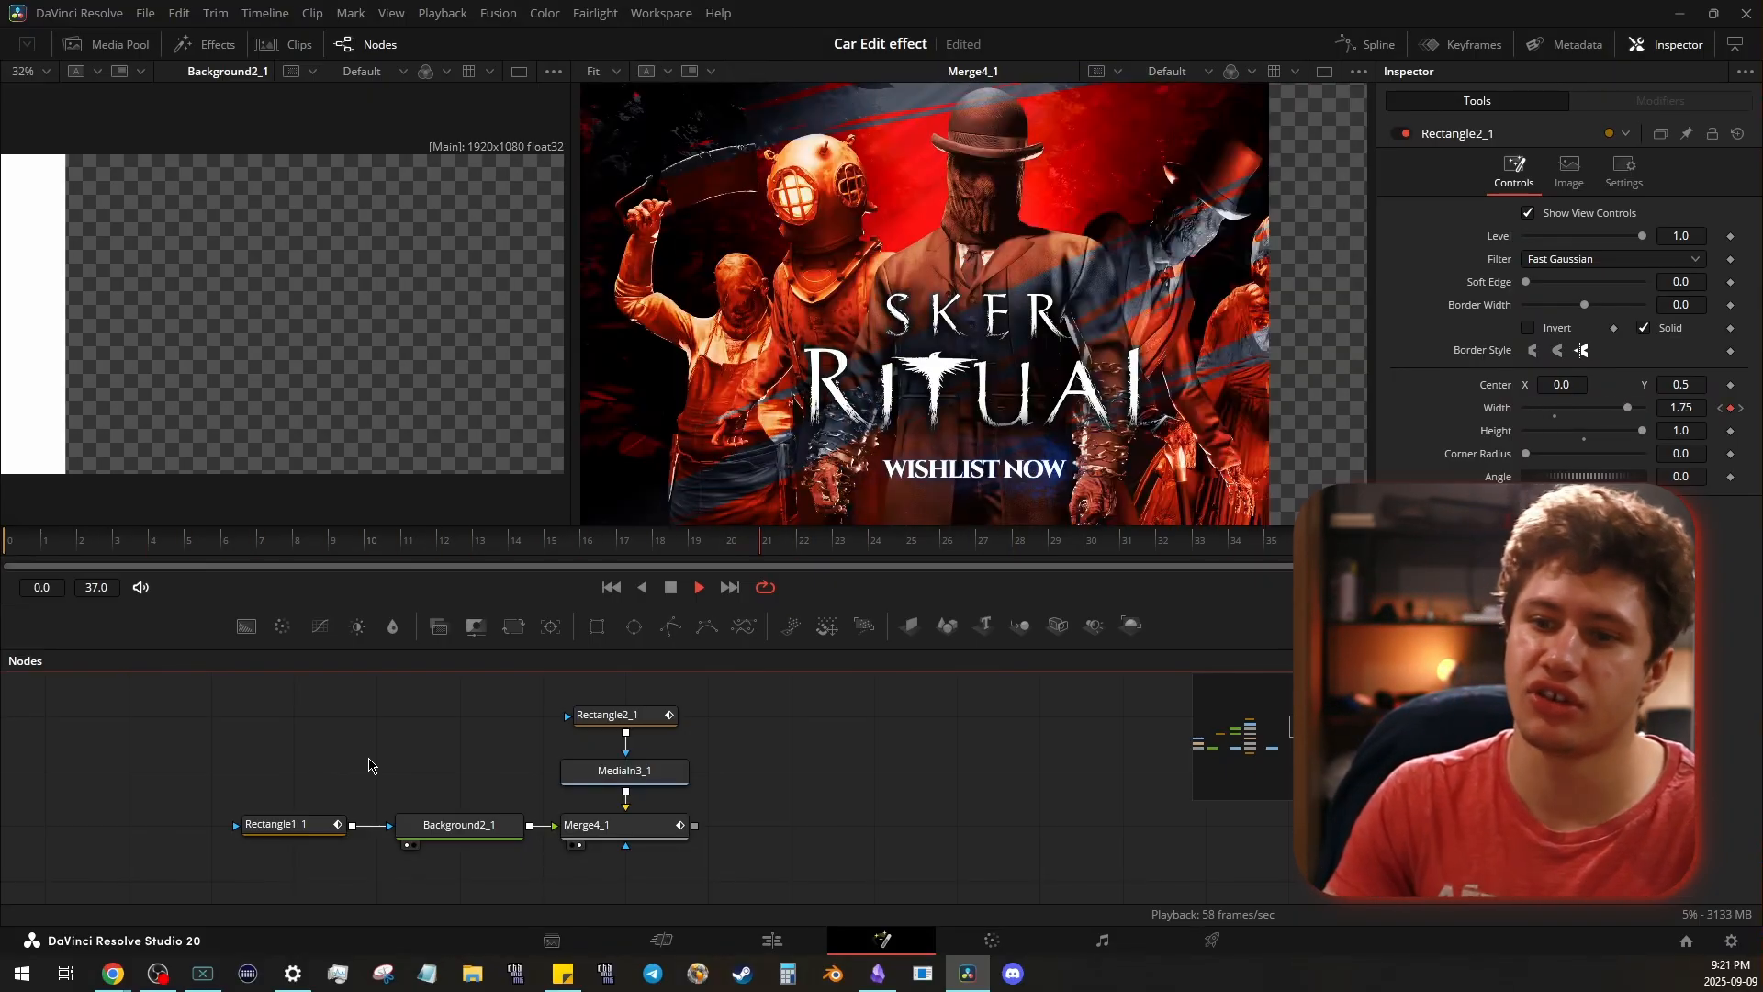
- Reconnect Merge4_1 to Transform2_1, and scrub and play the reveal in the Transform2_1 preview
{"action": "key", "text": "space"}
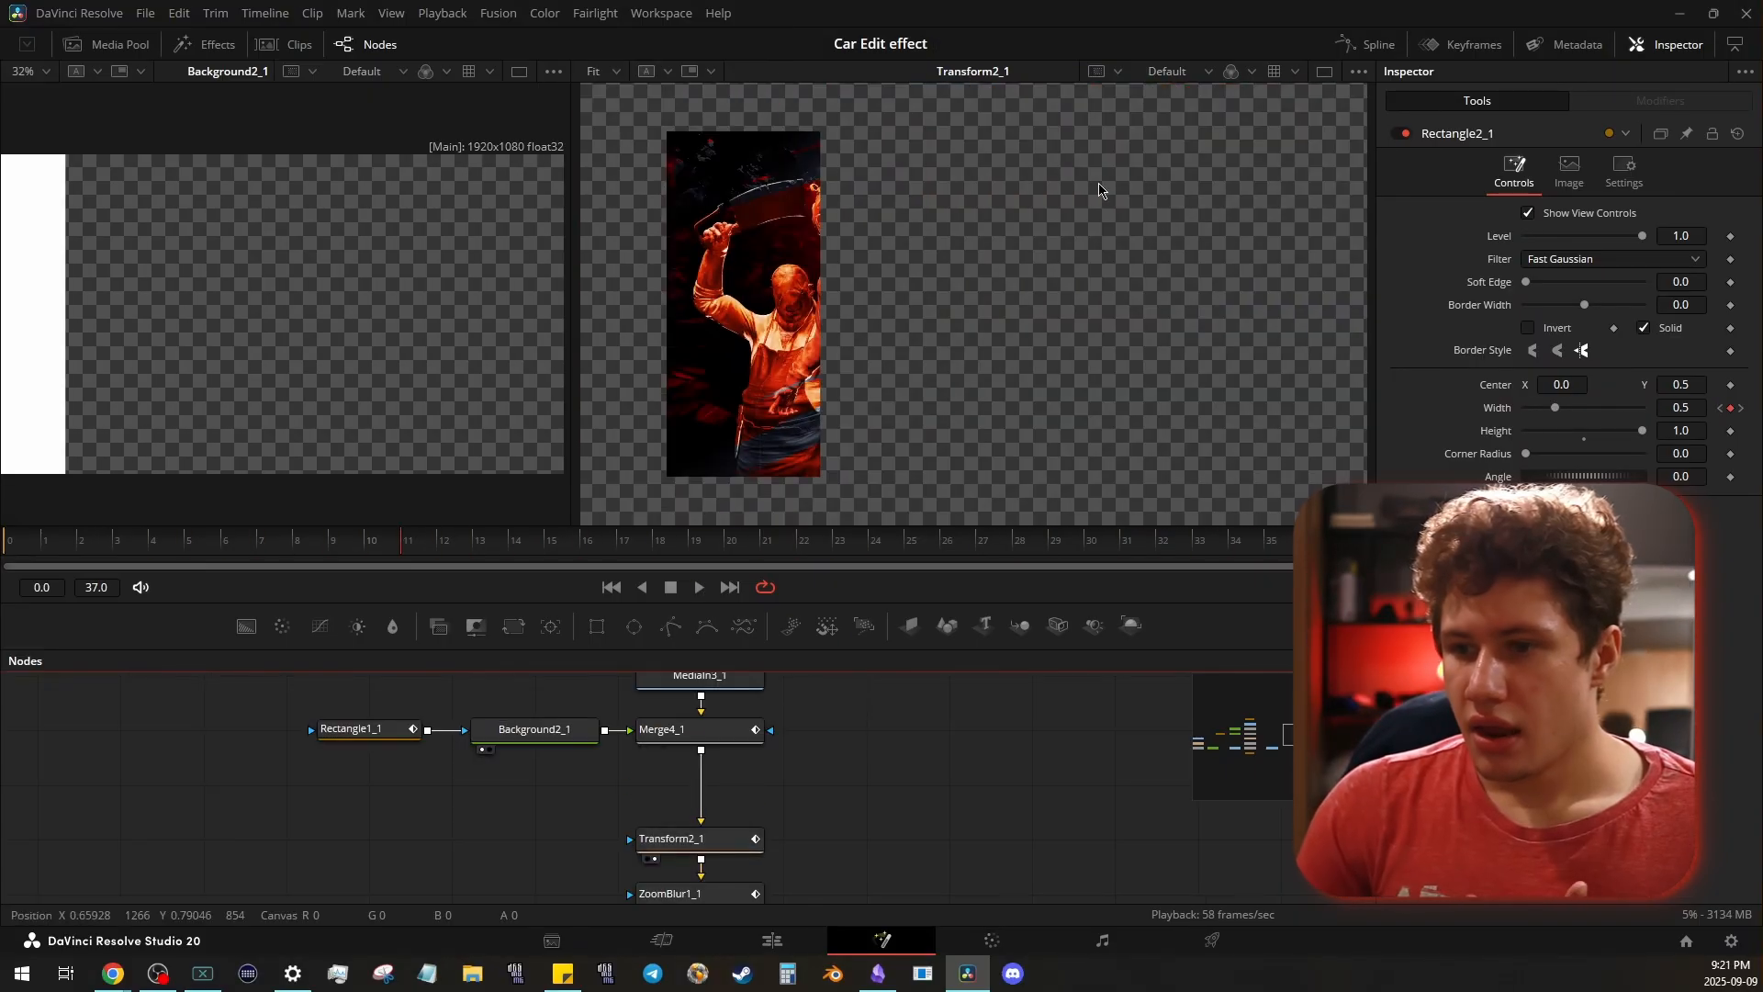
{"action": "left_click_drag", "start_coordinate": [396, 542], "coordinate": [282, 539]}
{"action": "key", "text": "space"}
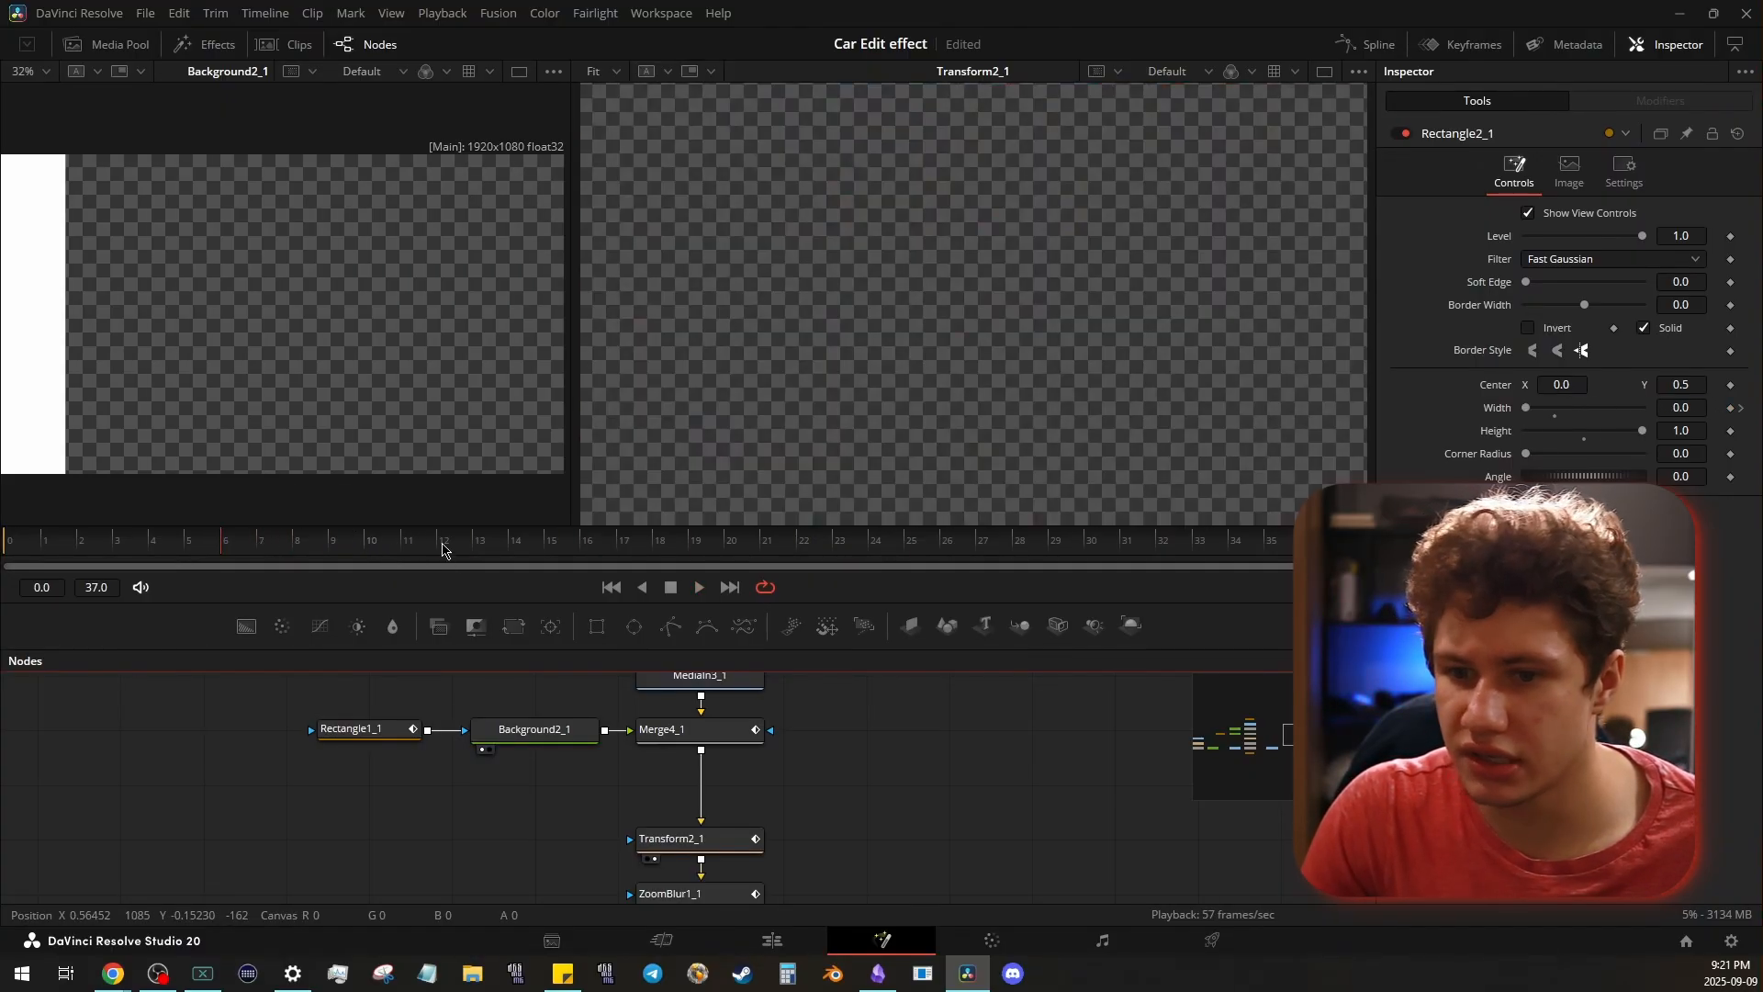
{"action": "key", "text": "space"}
- Examine Transform2_1's Size animation, and display its Size curve fitted in the Spline editor
{"action": "left_click", "coordinate": [675, 838]}
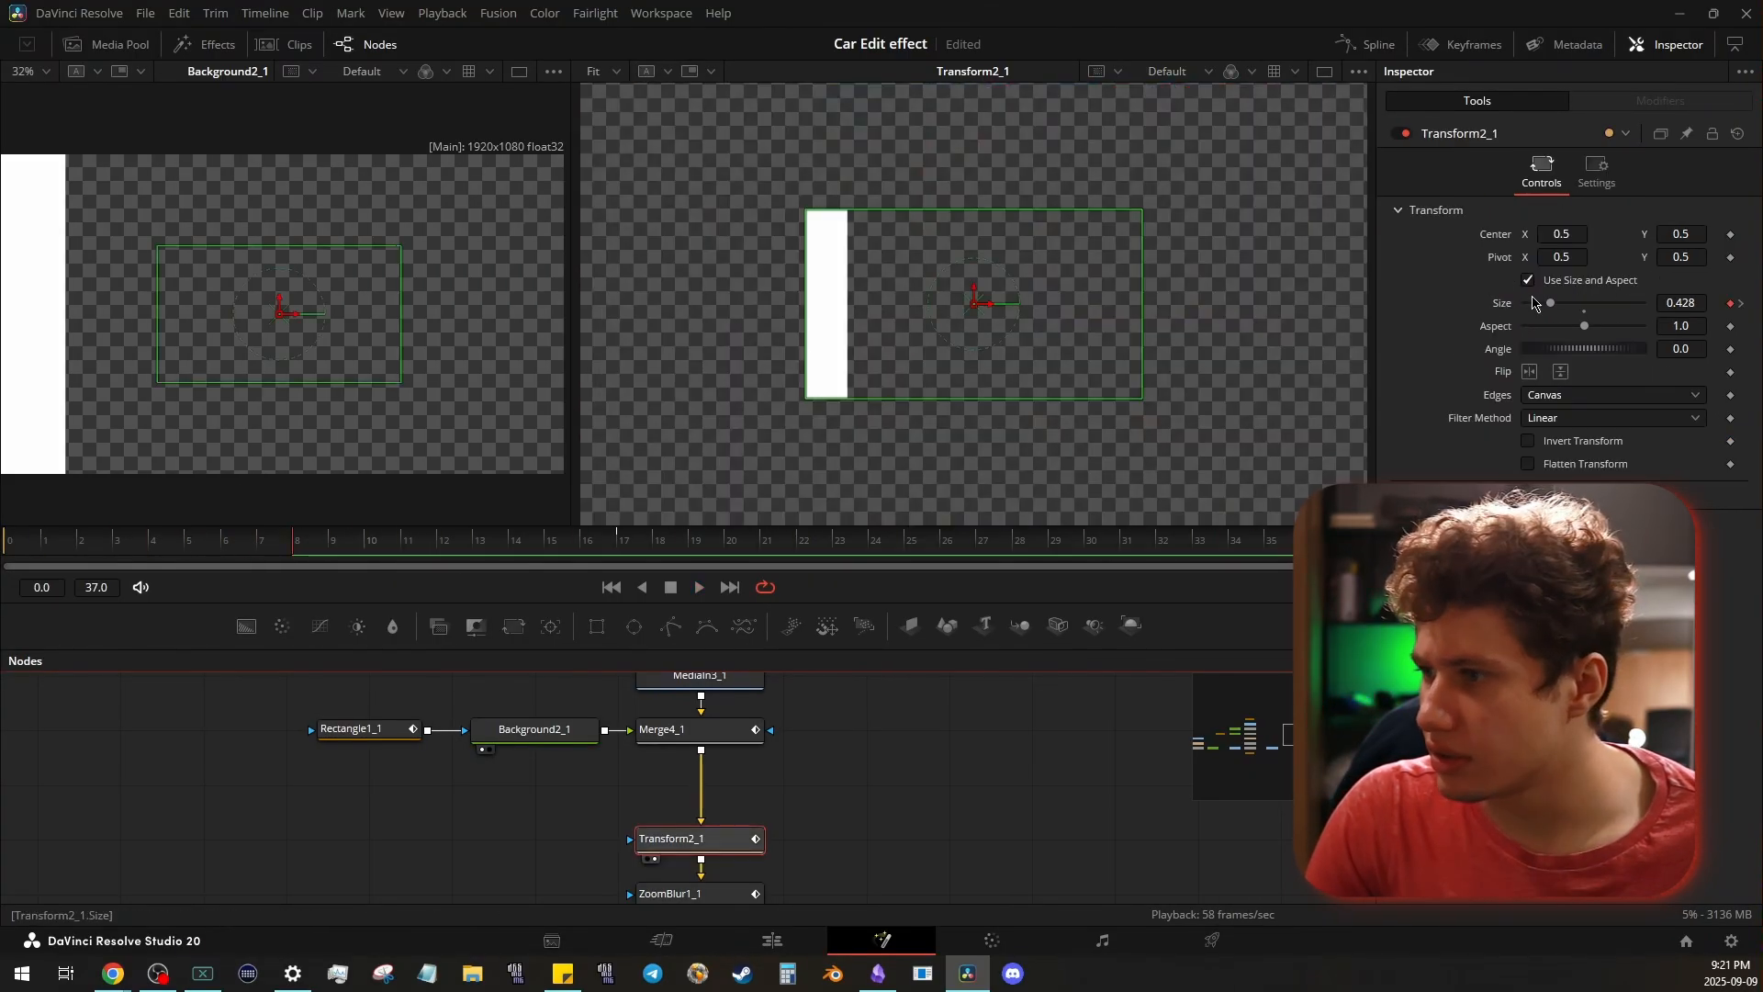
{"action": "left_click", "coordinate": [347, 544]}
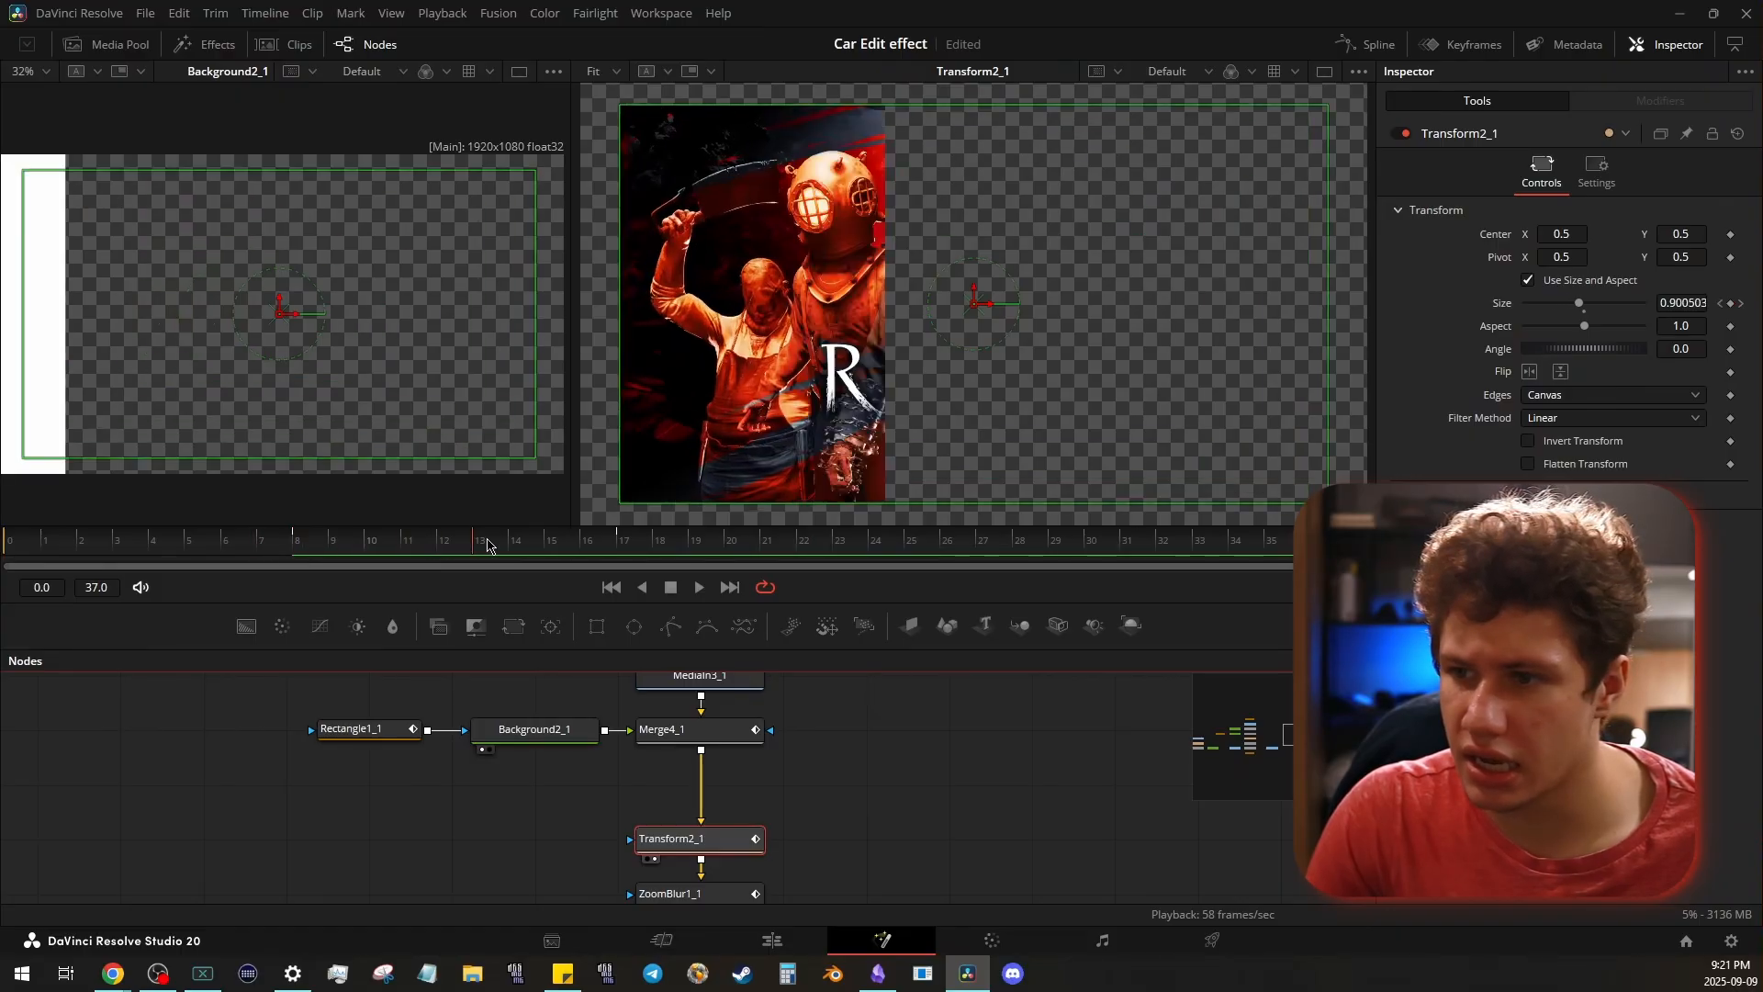
{"action": "left_click", "coordinate": [1381, 46]}
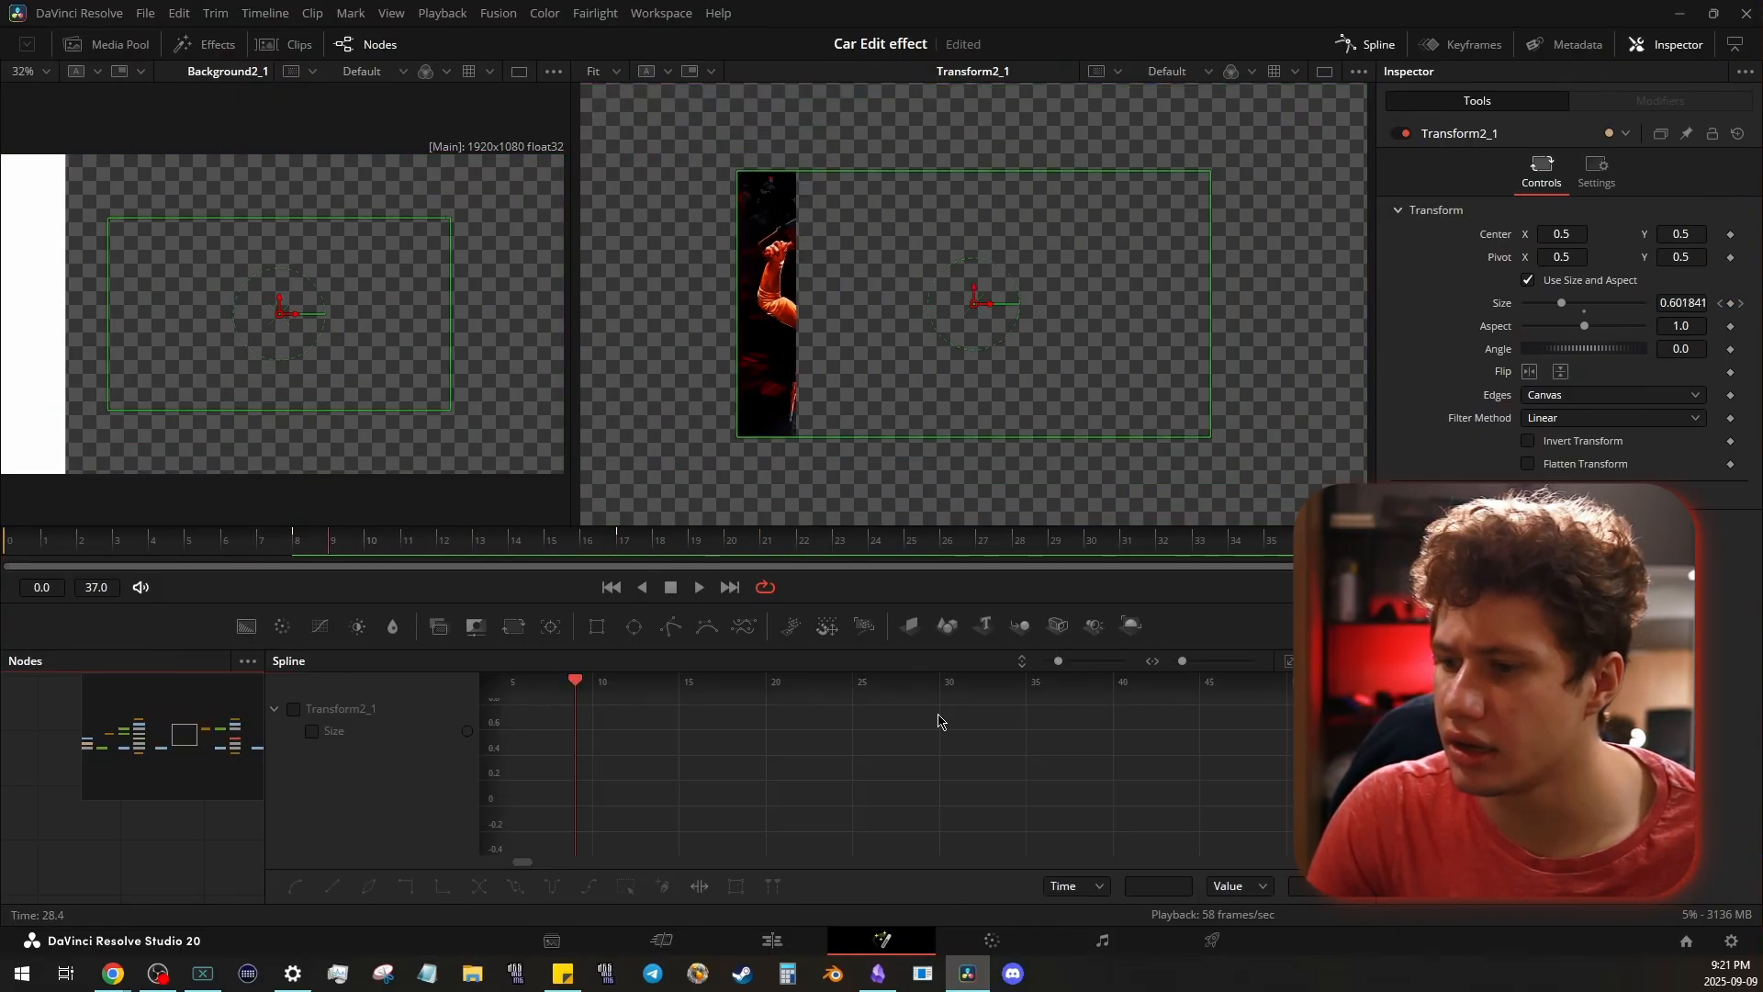
{"action": "left_click", "coordinate": [294, 710]}
{"action": "left_click", "coordinate": [1286, 662]}
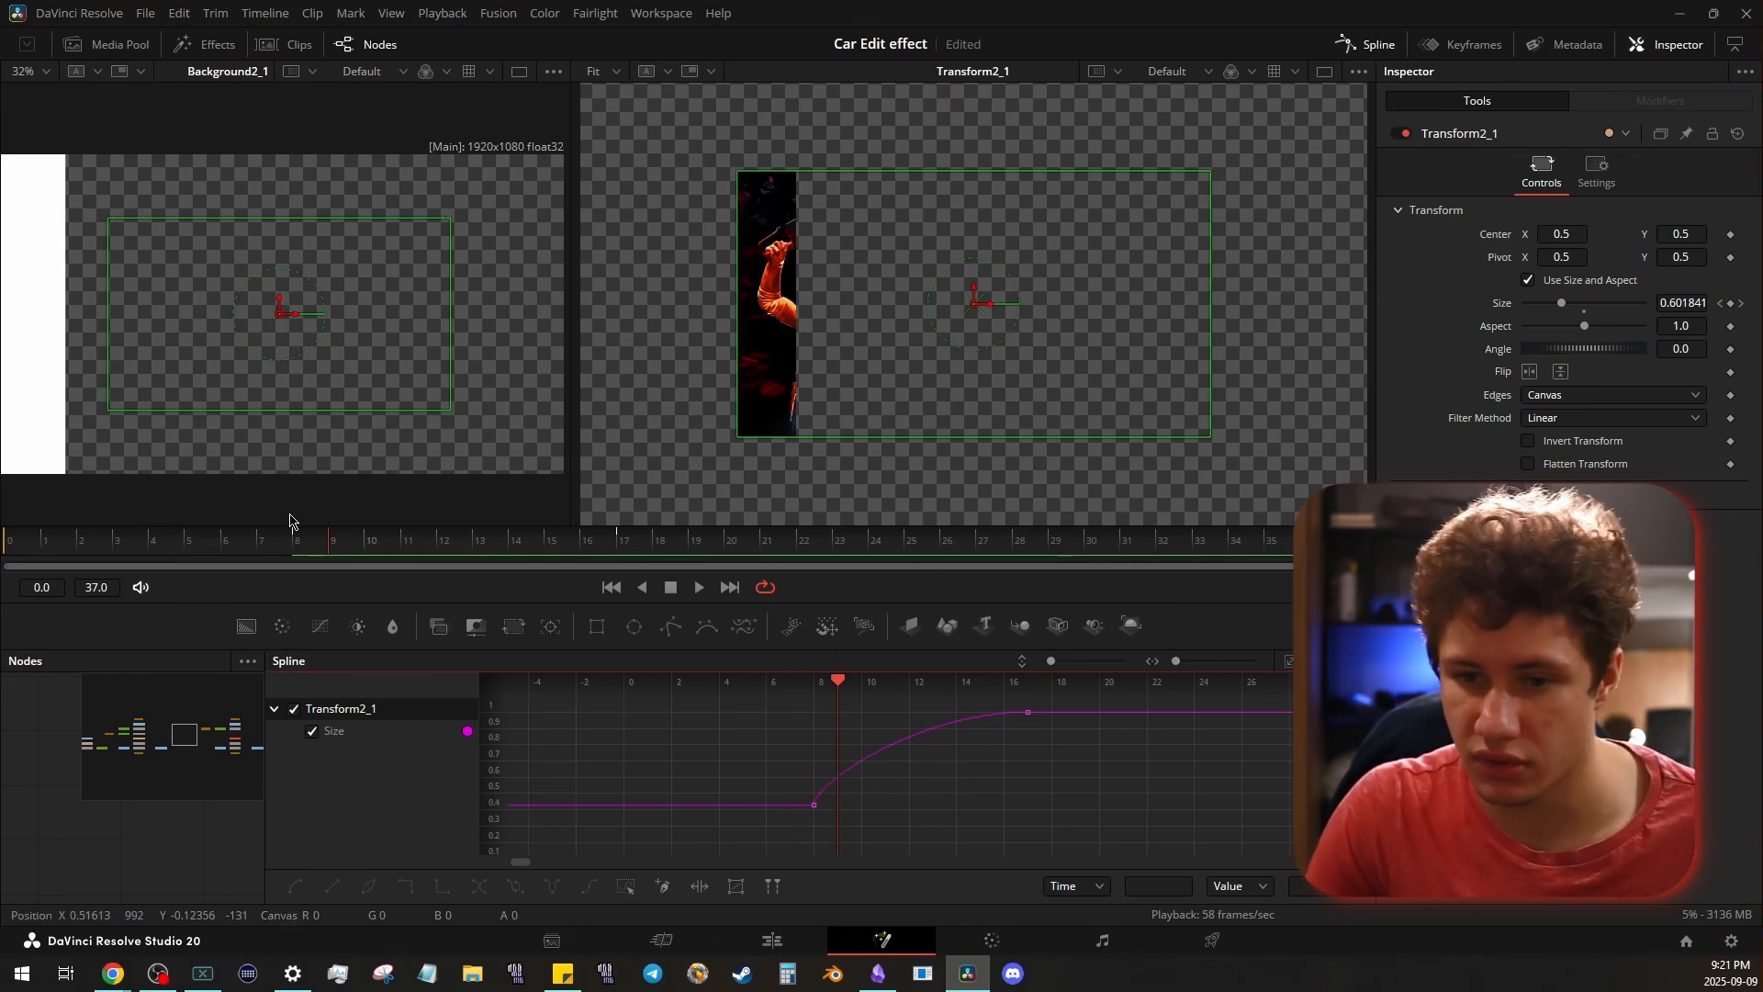
- Scrub through Transform2_1's scale-up, and preview the ZoomBlur1_1 output at frame 8
{"action": "left_click", "coordinate": [301, 549]}
{"action": "left_click_drag", "start_coordinate": [313, 549], "coordinate": [578, 564]}
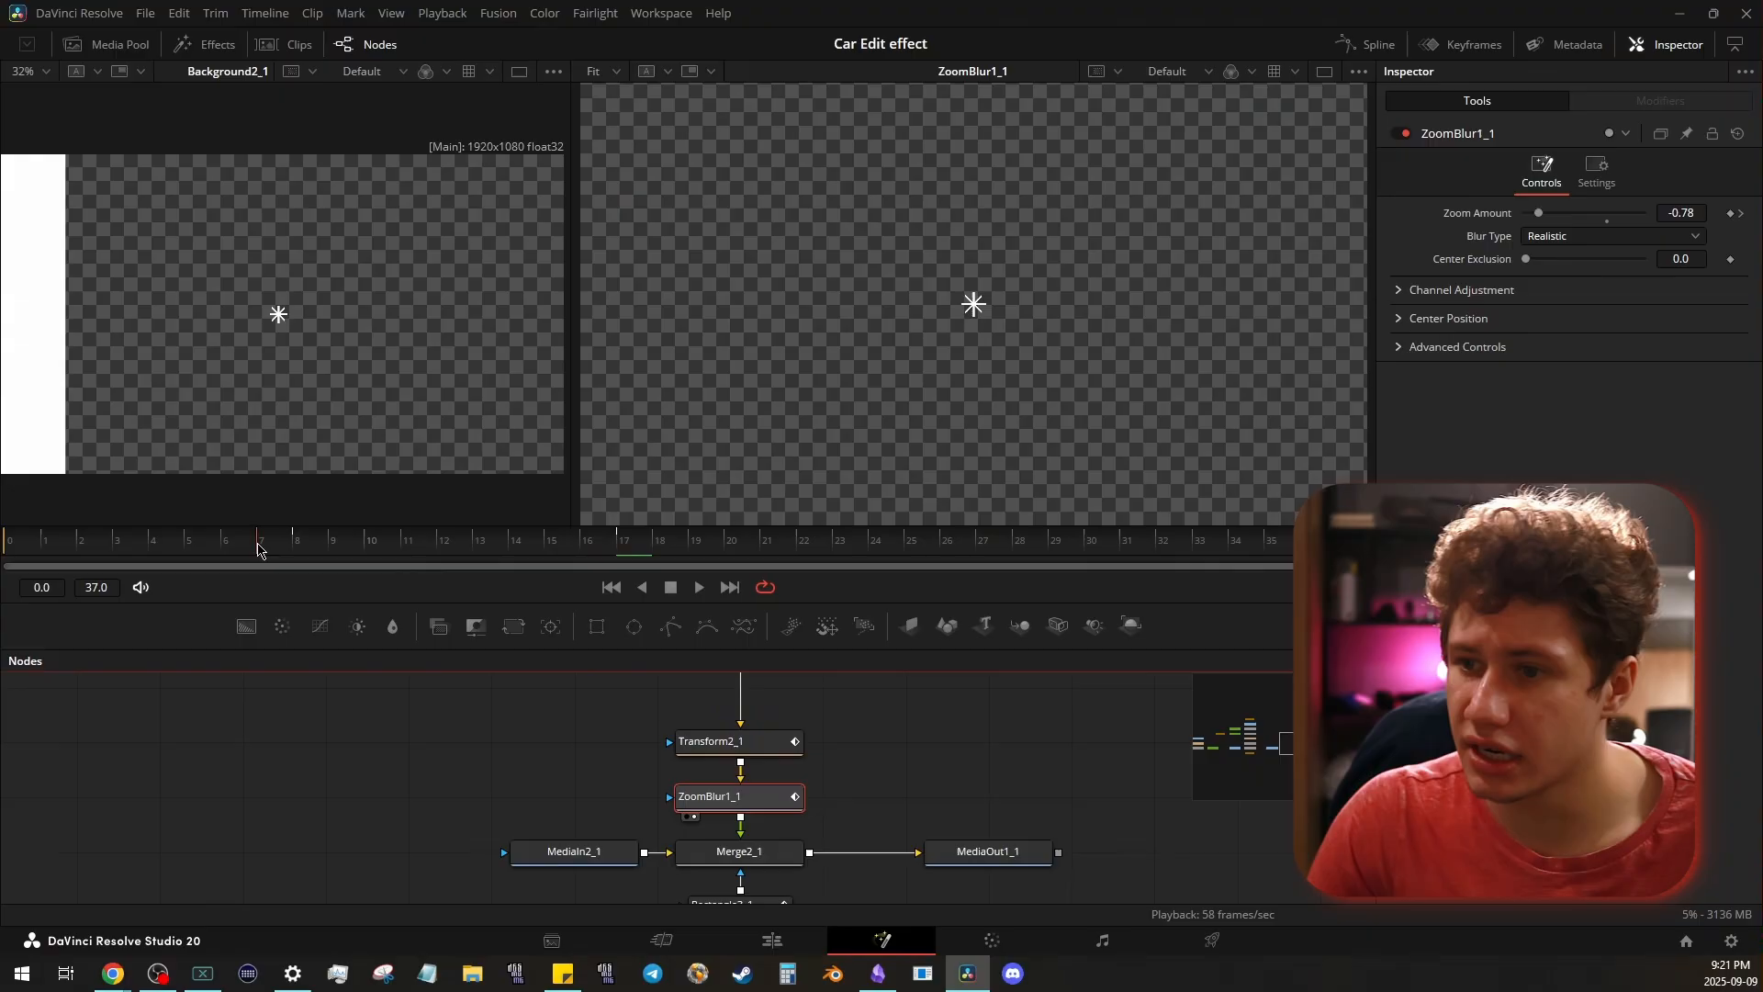
{"action": "mouse_move", "coordinate": [258, 549]}
{"action": "left_mouse_down"}
{"action": "mouse_move", "coordinate": [404, 557]}
{"action": "mouse_move", "coordinate": [258, 560]}
{"action": "left_mouse_up"}
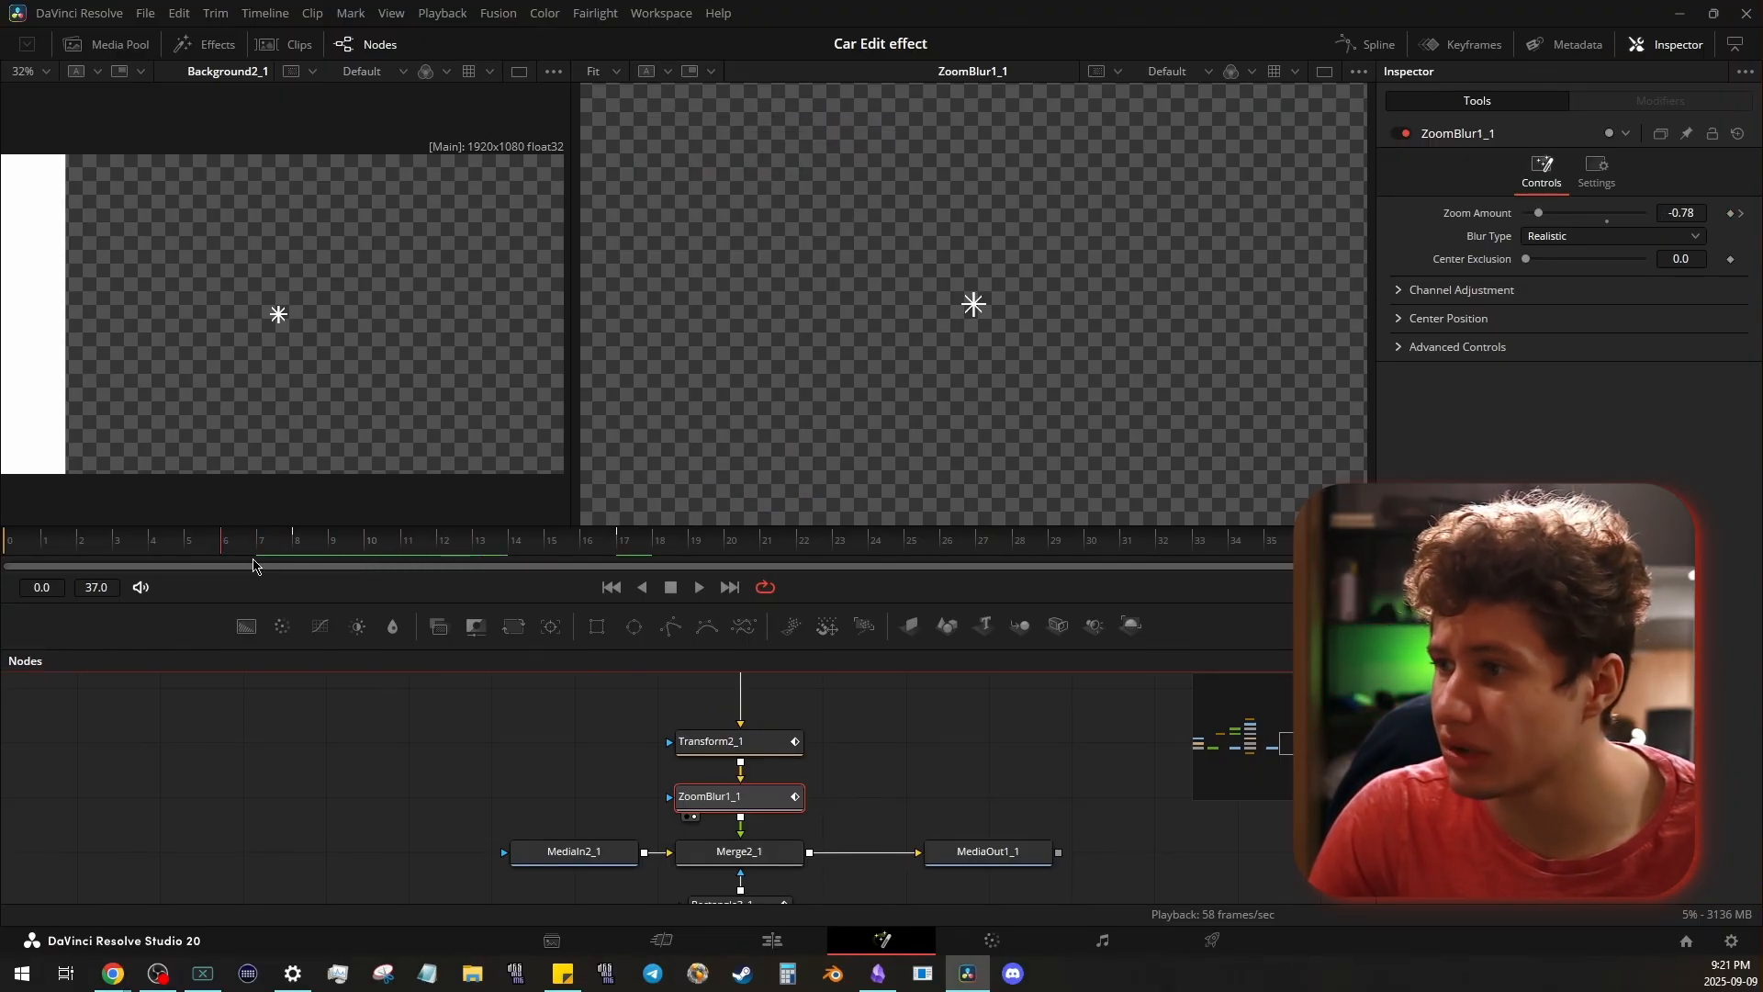
{"action": "key", "text": "Right"}
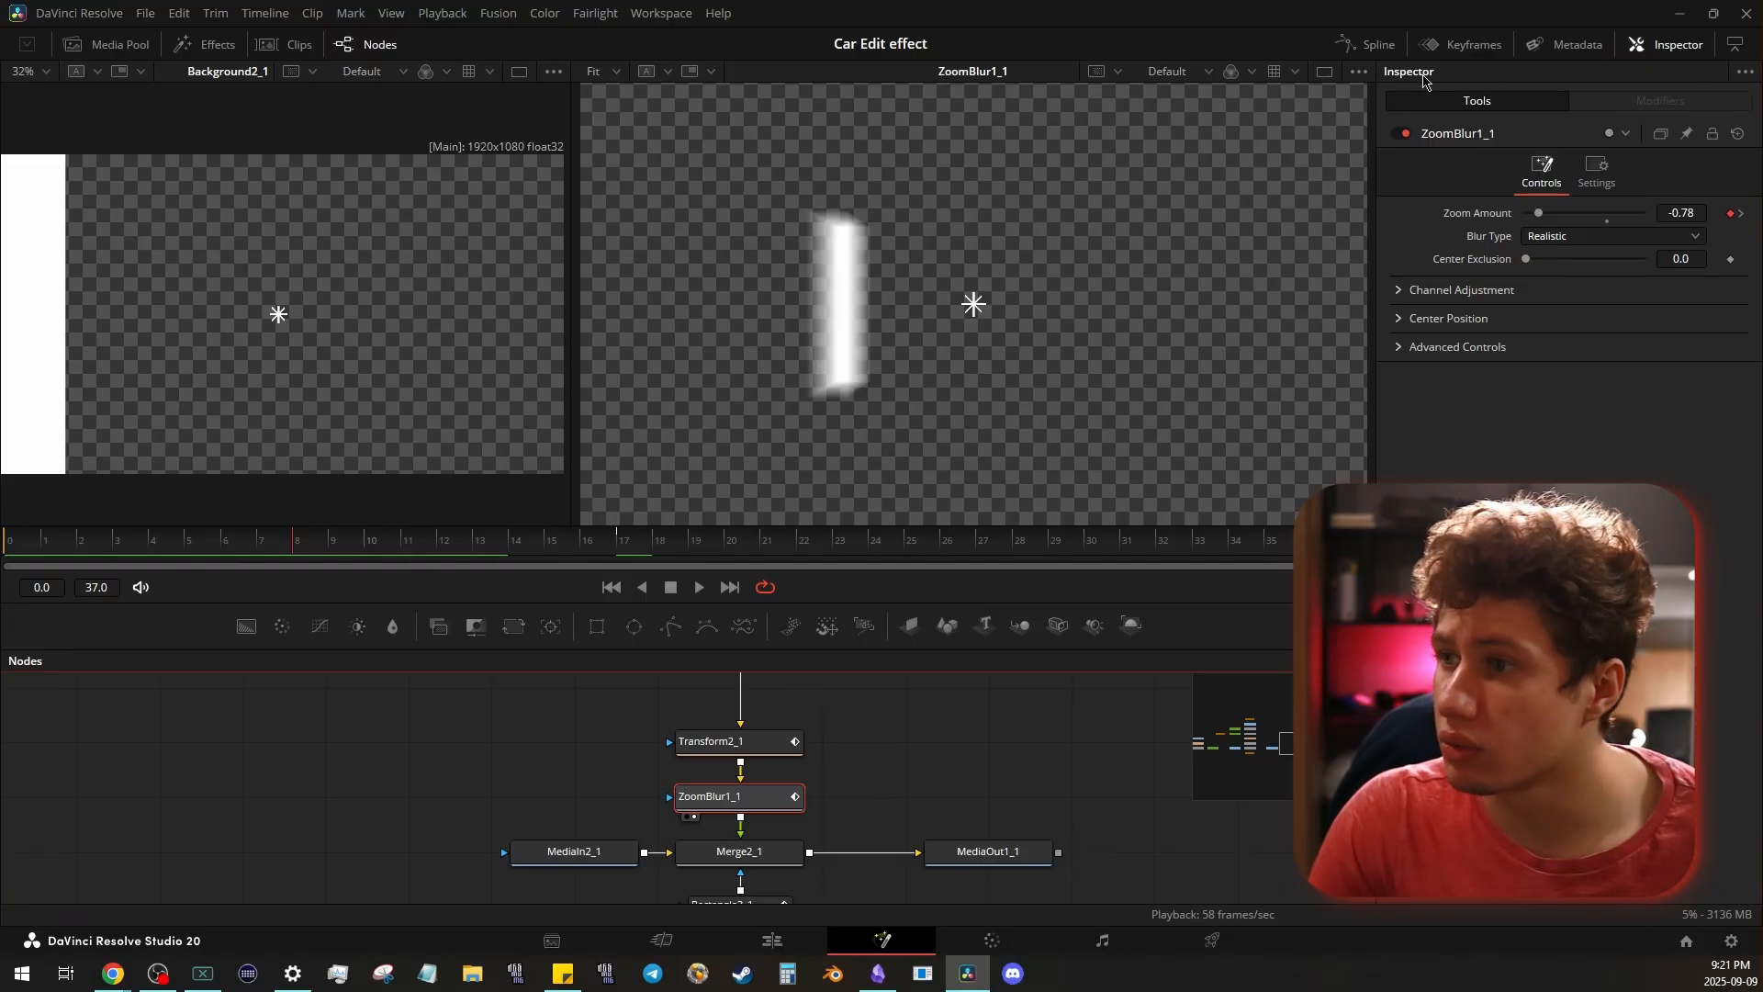
- Examine ZoomBlur1_1's Zoom Amount curve in the Spline editor with both of its keyframes selected
{"action": "left_click", "coordinate": [1365, 48]}
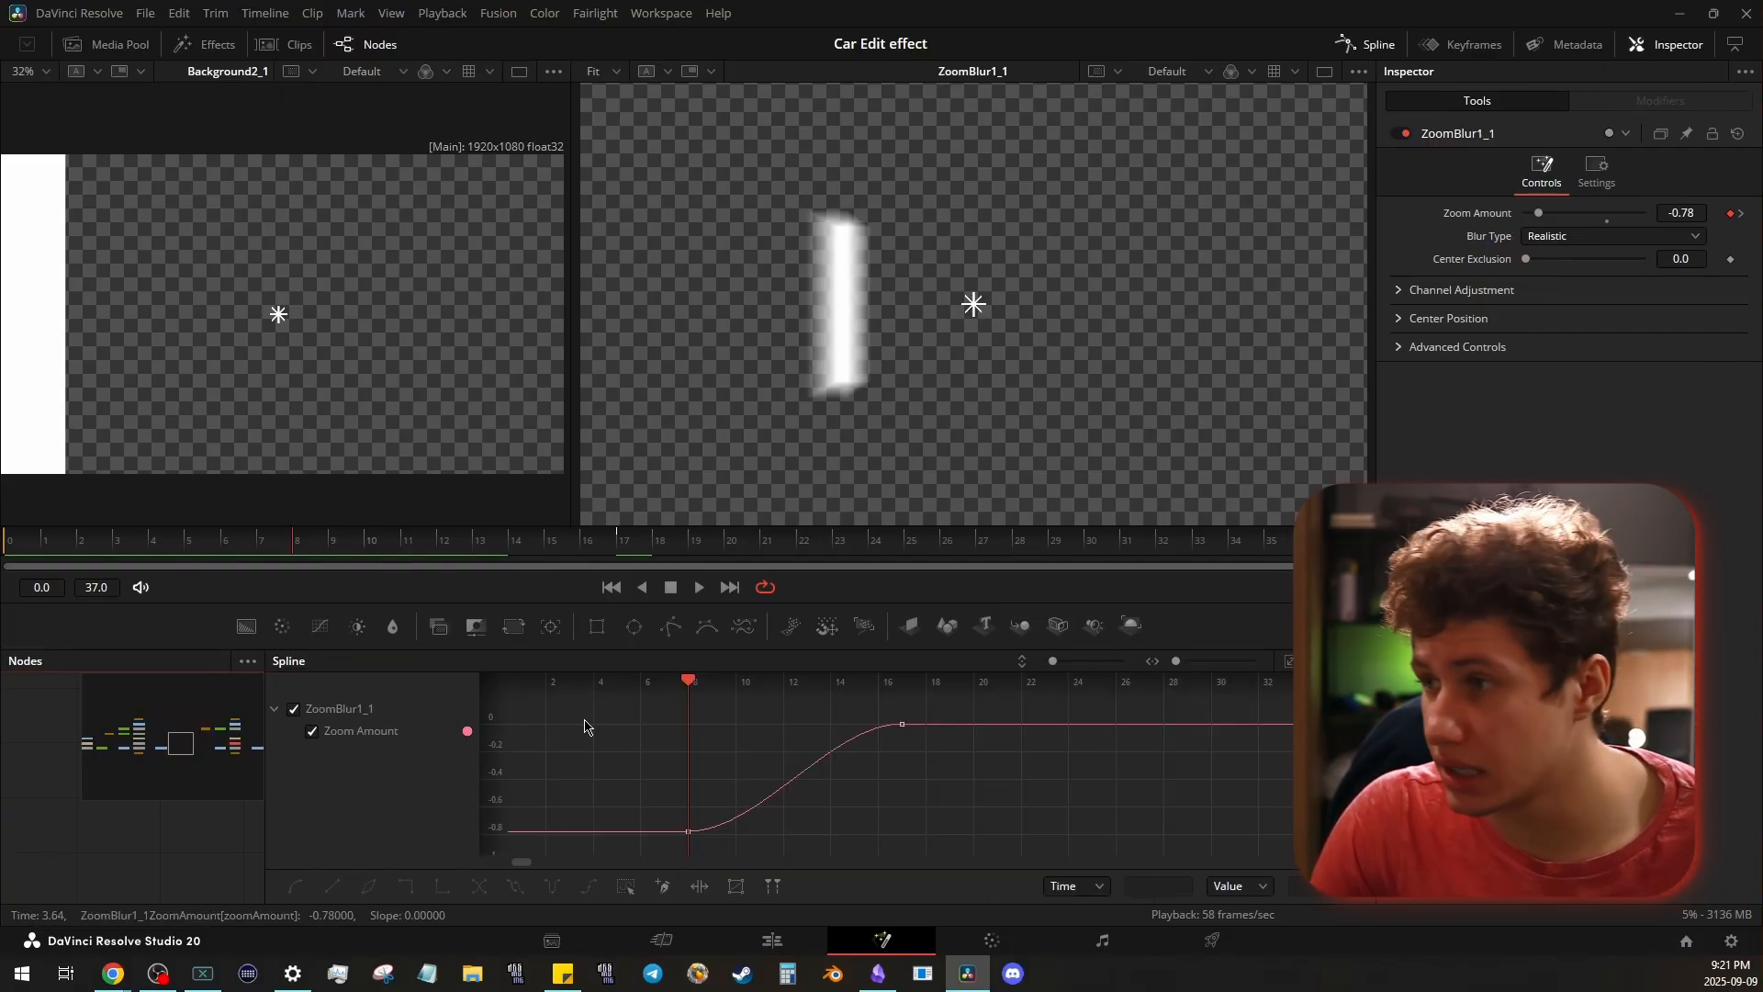
{"action": "left_click_drag", "start_coordinate": [640, 709], "coordinate": [977, 840]}
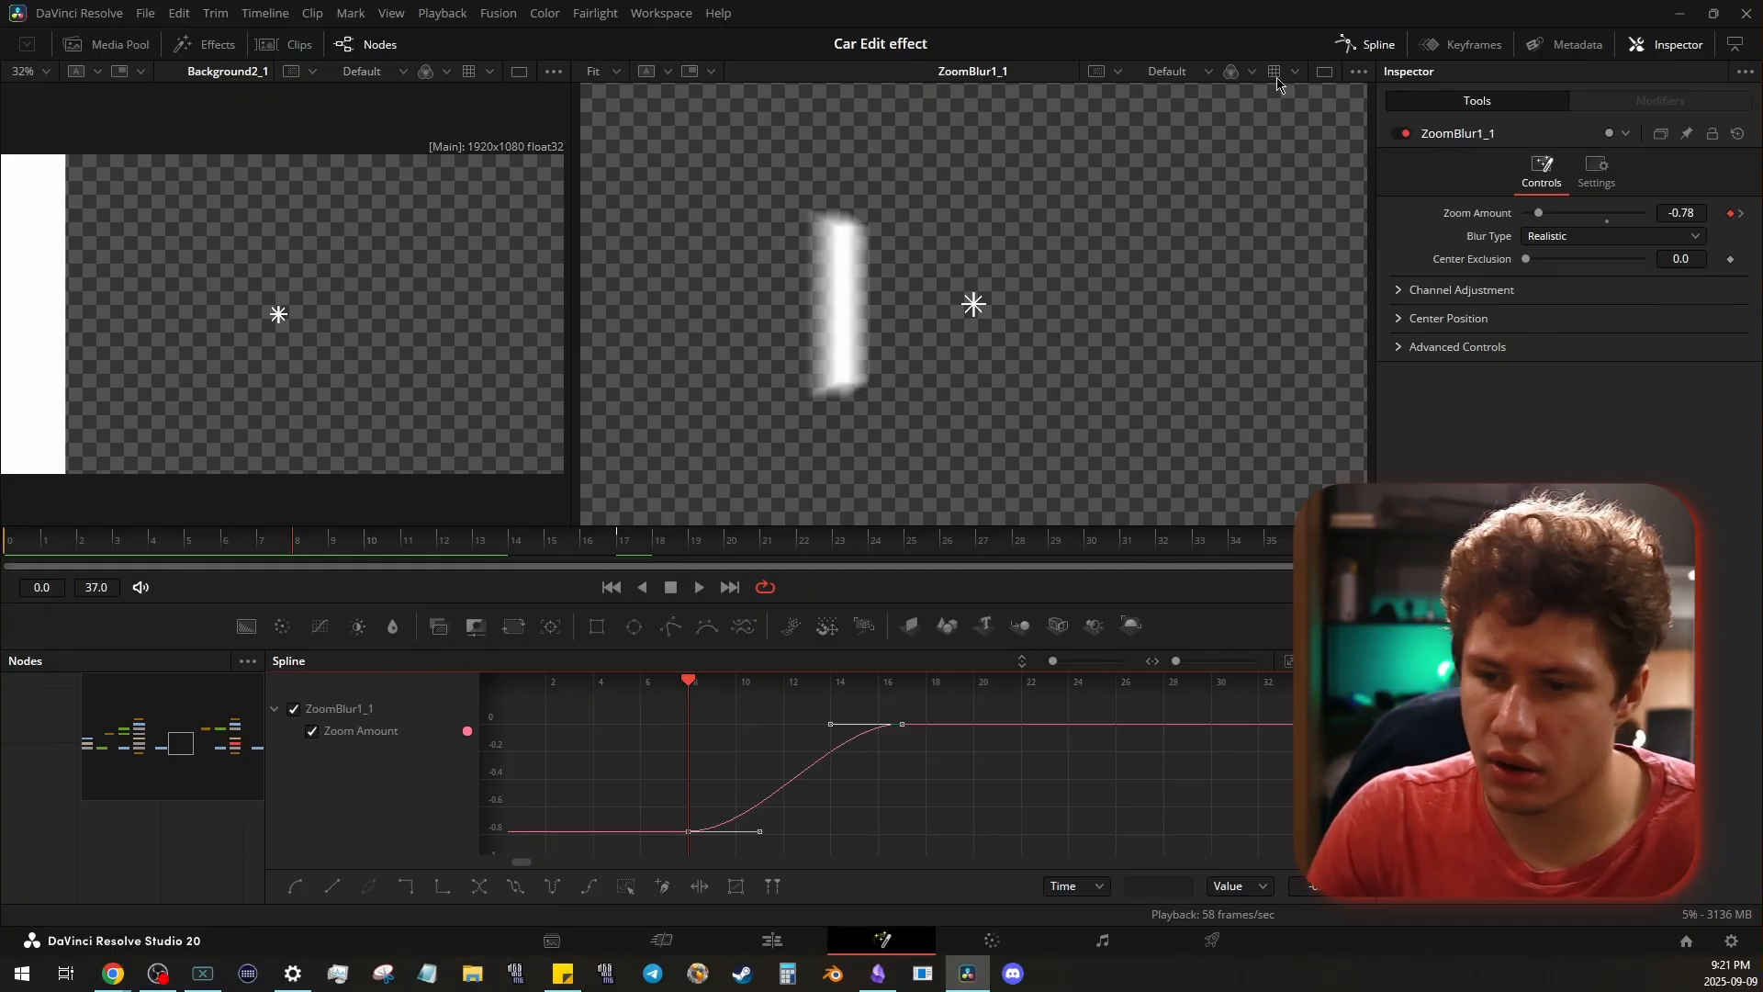
{"action": "left_click", "coordinate": [1365, 44]}
- Play the reveal in the ZoomBlur1_1 preview from about frame 4
{"action": "left_click", "coordinate": [161, 543]}
{"action": "key", "text": "space"}
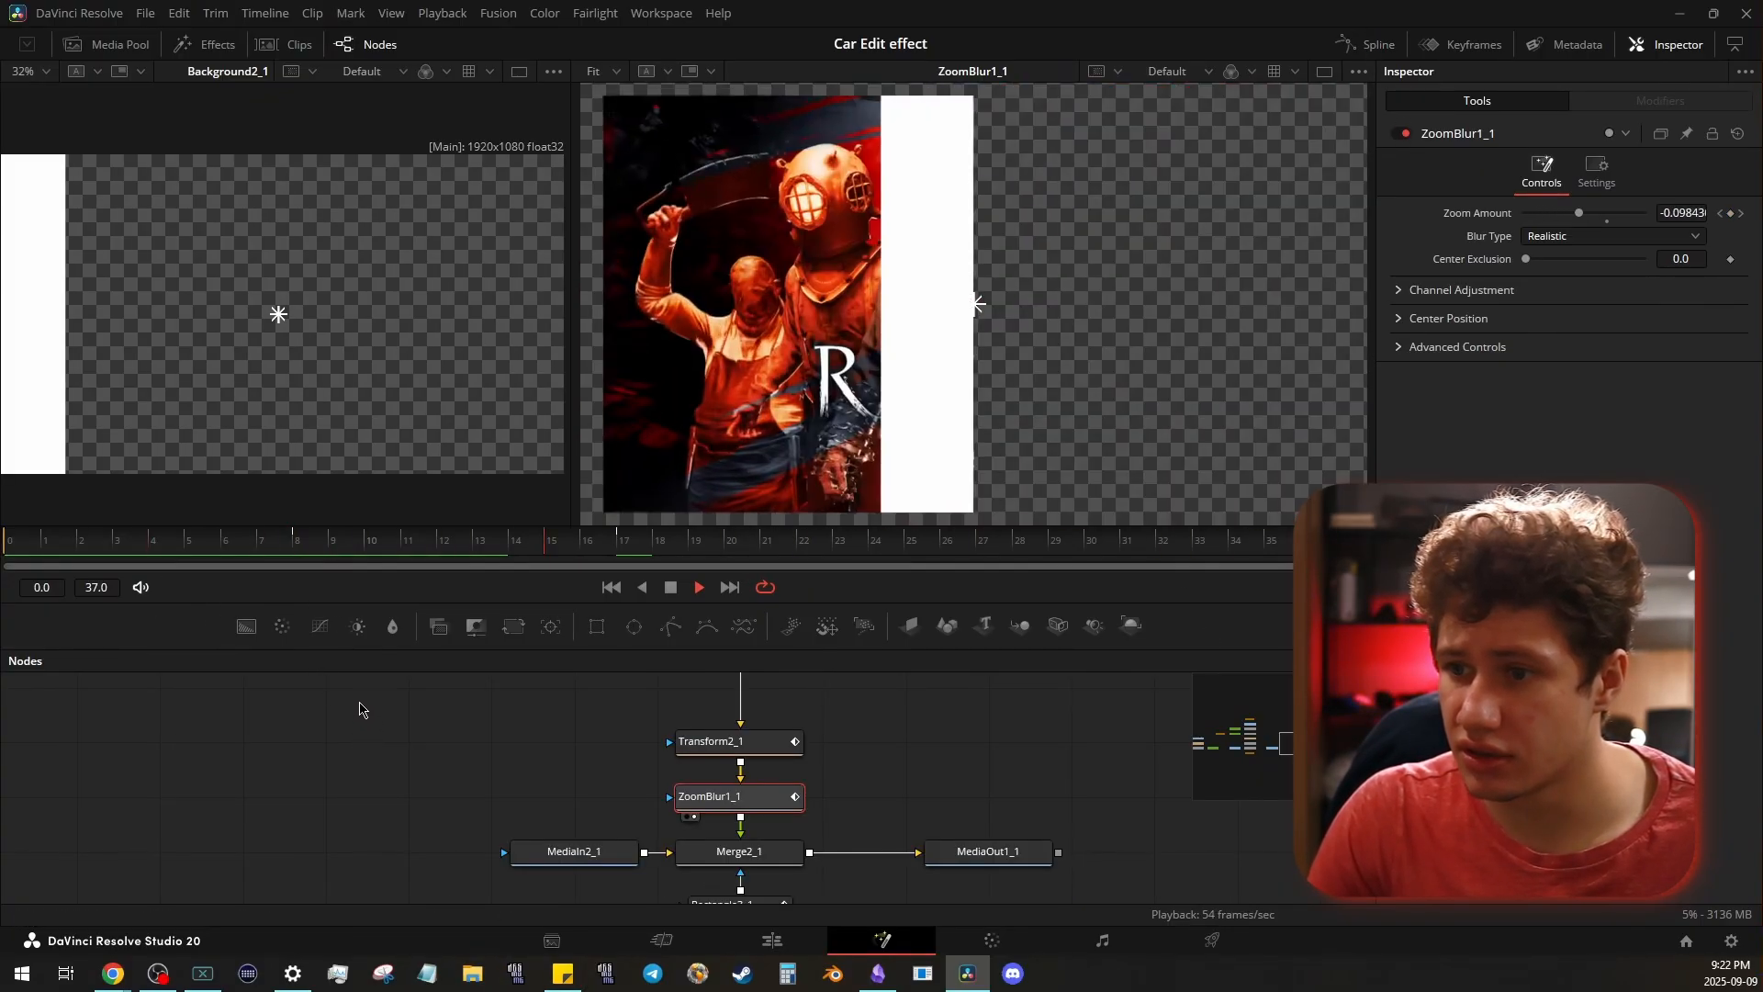
{"action": "key", "text": "space"}
- Select the branch from Merge4_1 down to ZoomBlur1_1, and preview it composited over the second clip in Merge2_1
{"action": "left_click_drag", "start_coordinate": [1030, 781], "coordinate": [961, 732]}
{"action": "left_click", "coordinate": [897, 771]}
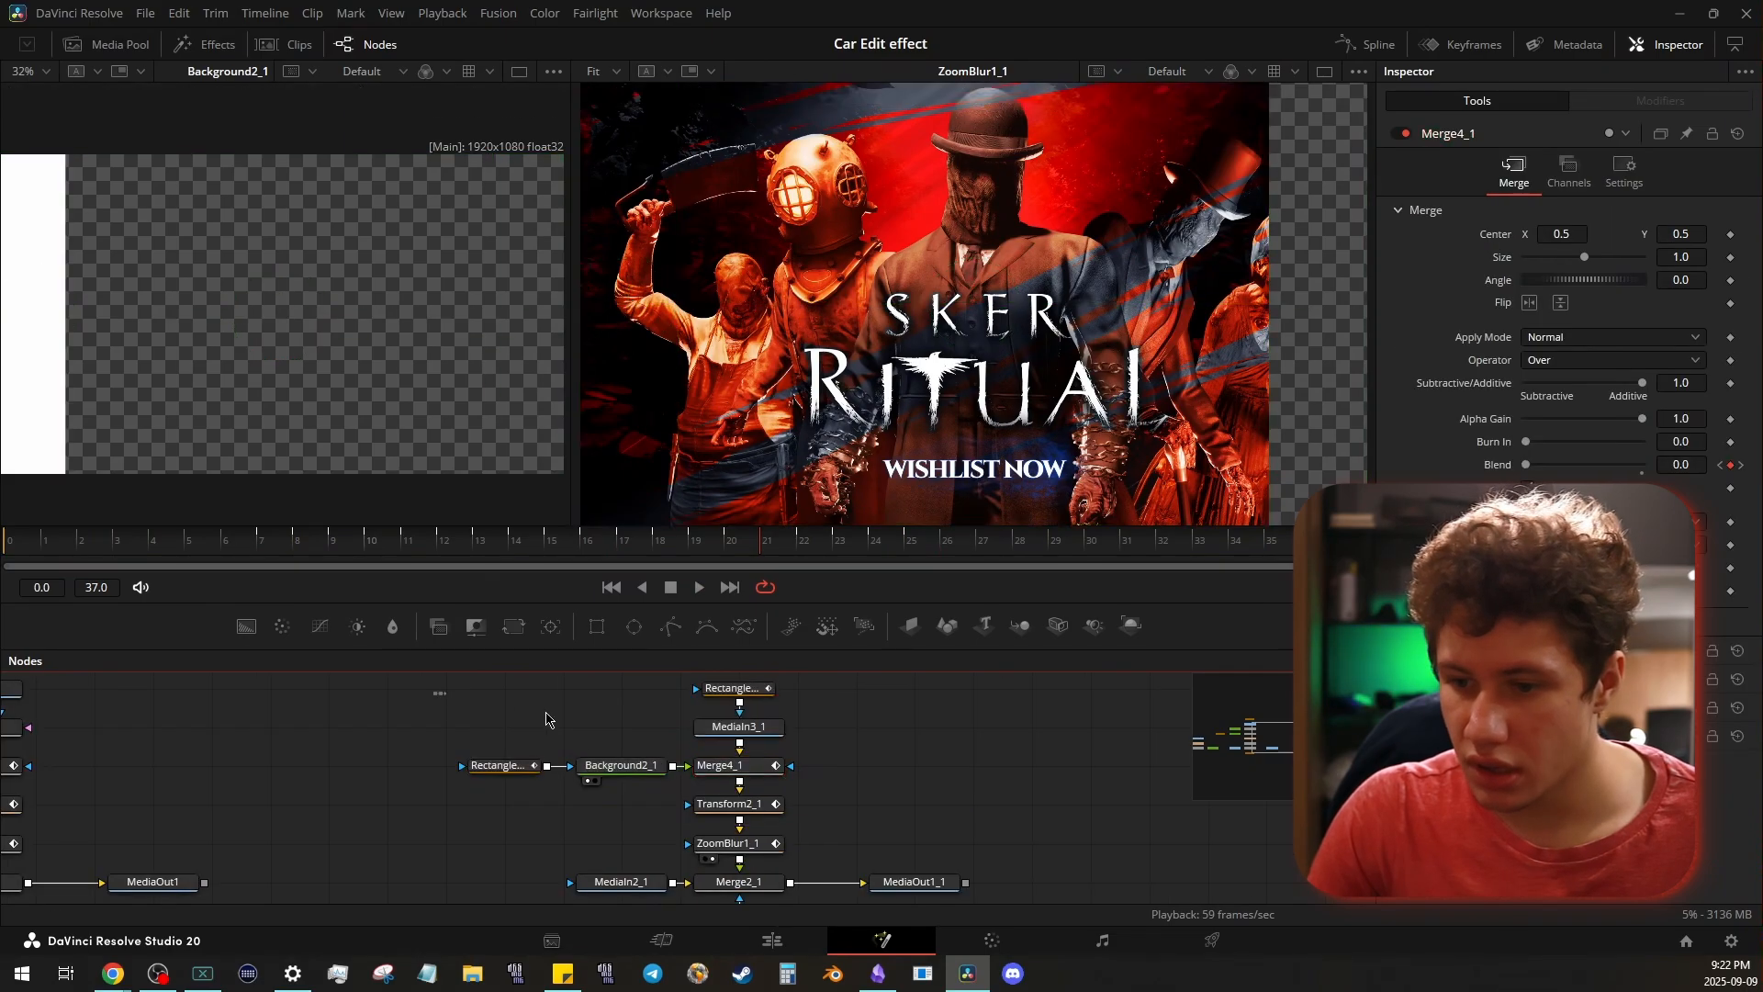
{"action": "left_click_drag", "start_coordinate": [434, 693], "coordinate": [836, 737]}
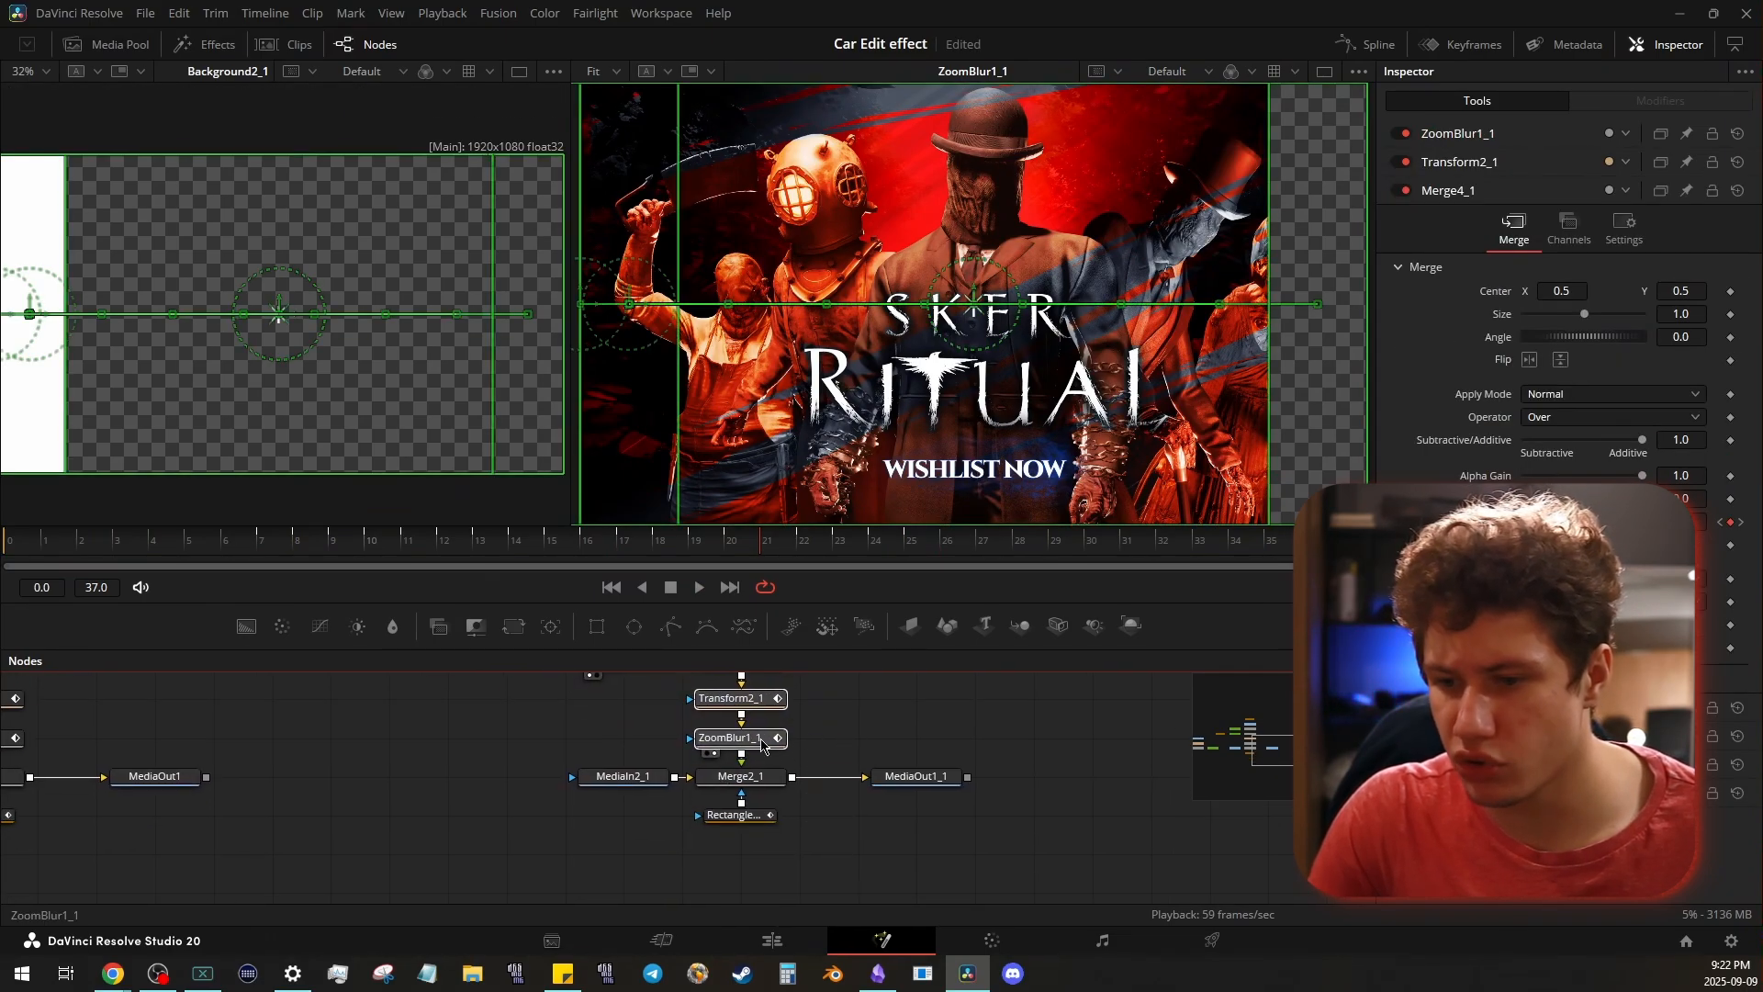
{"action": "left_click", "coordinate": [716, 791]}
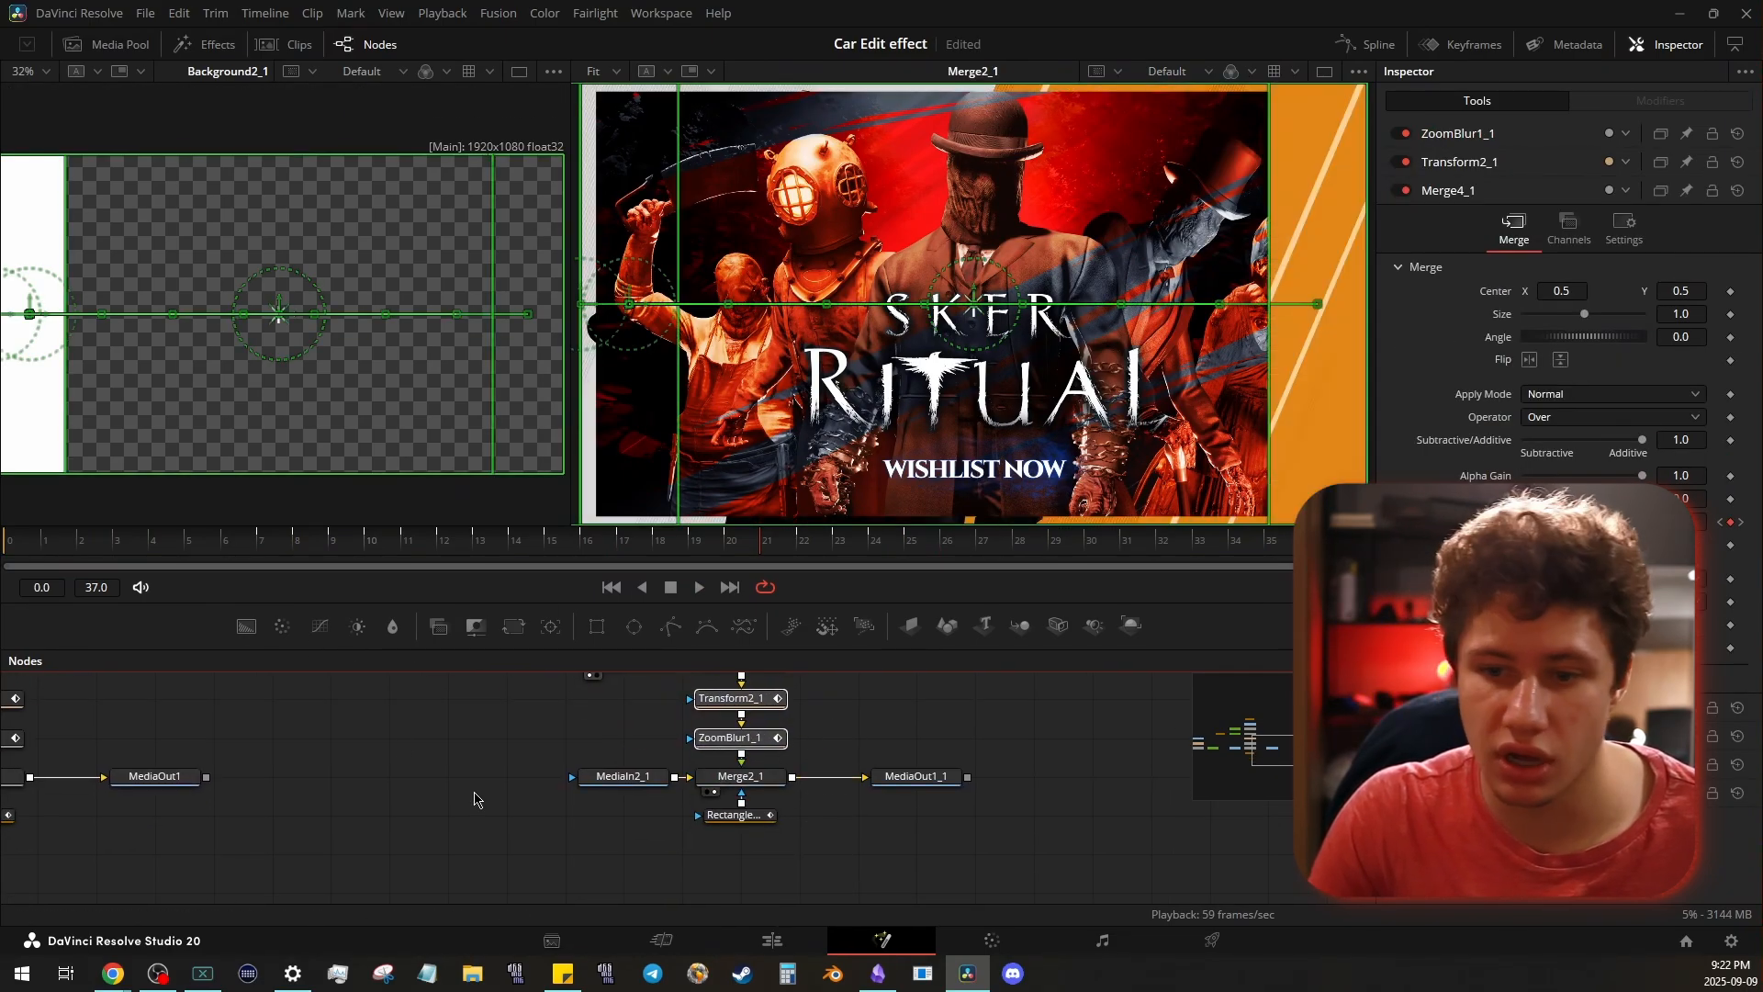
- Detach the Rectangle3_1 mask from Merge2_1 and play the reveal without it
{"action": "left_click_drag", "start_coordinate": [743, 831], "coordinate": [744, 869]}
{"action": "key", "text": "space"}
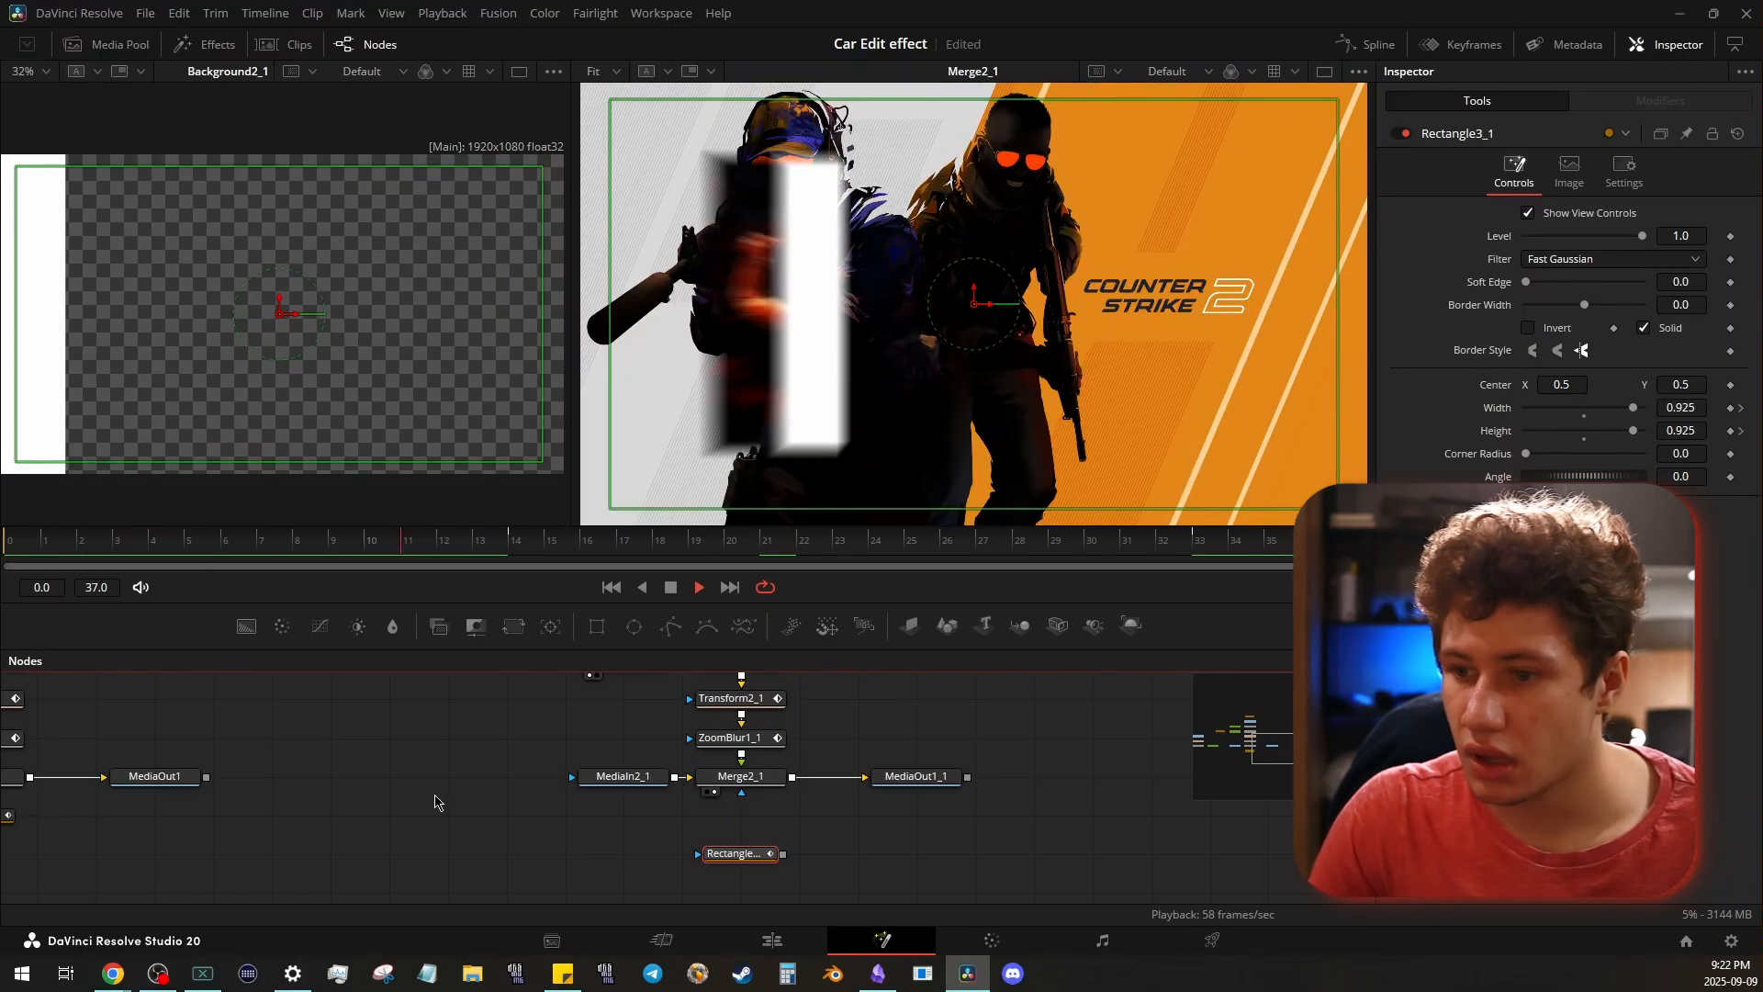
{"action": "key", "text": "space"}
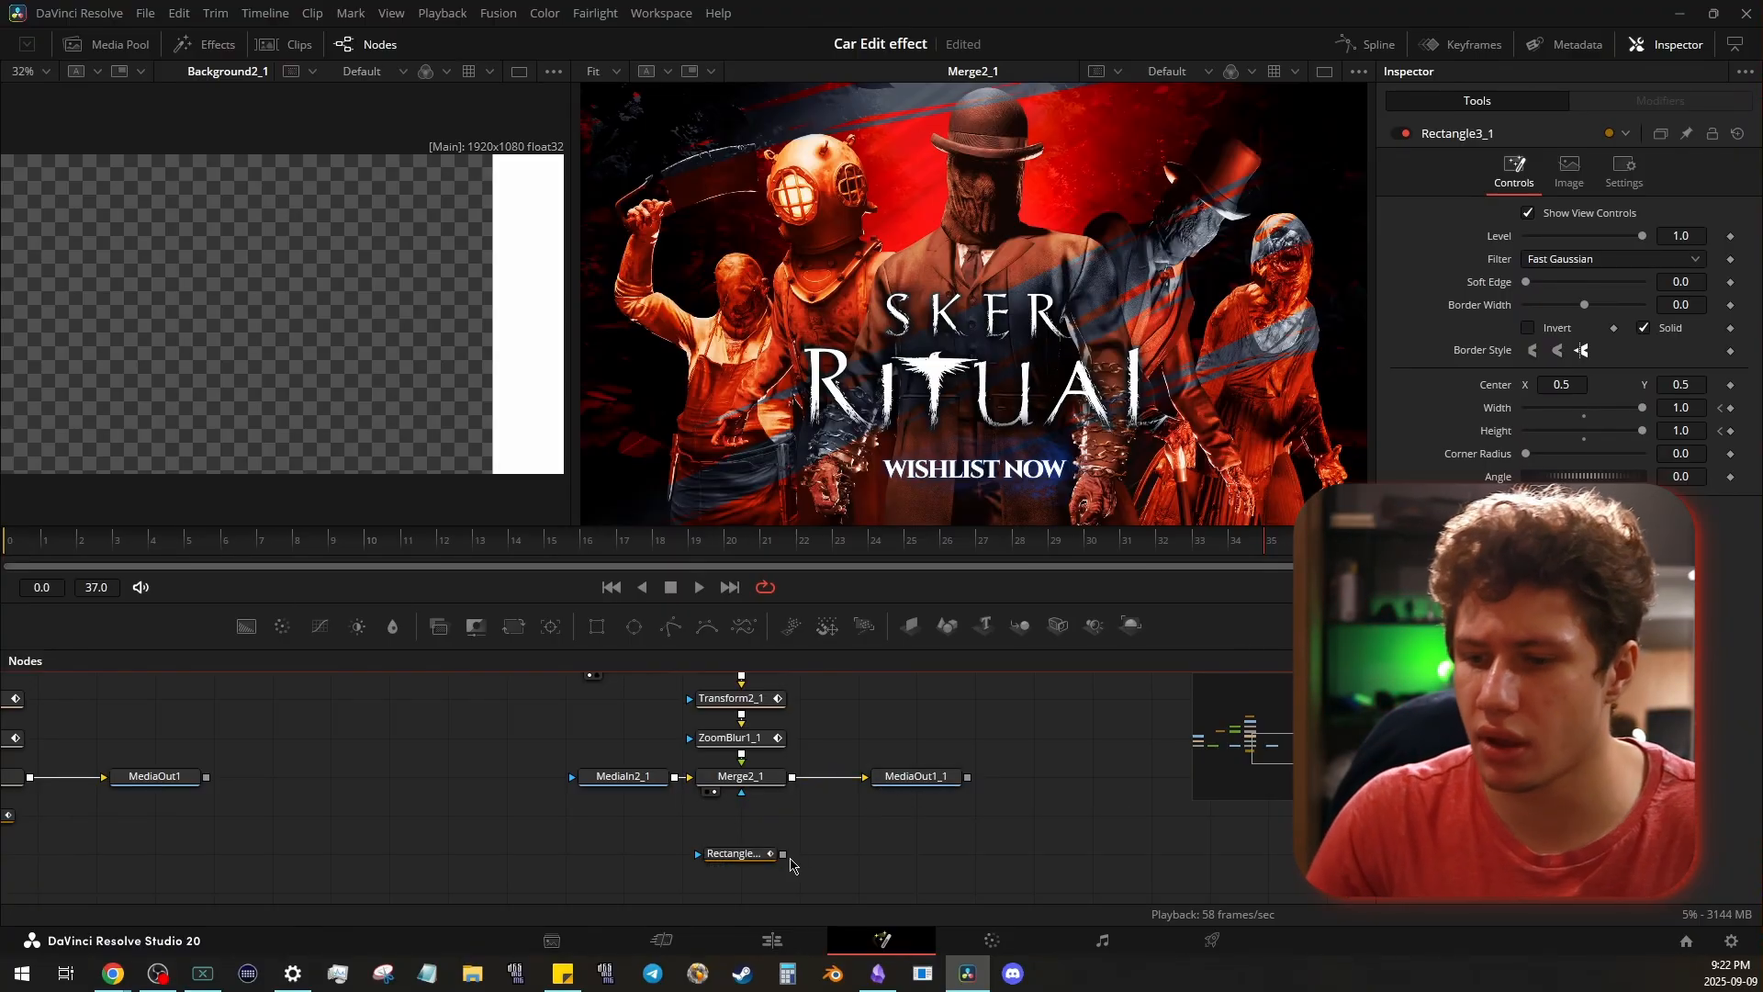
- Reconnect Rectangle3_1 as the mask of Merge2_1, and place it slightly lower beneath the merge
{"action": "left_click_drag", "start_coordinate": [783, 854], "coordinate": [740, 791]}
{"action": "left_click_drag", "start_coordinate": [778, 854], "coordinate": [780, 873]}
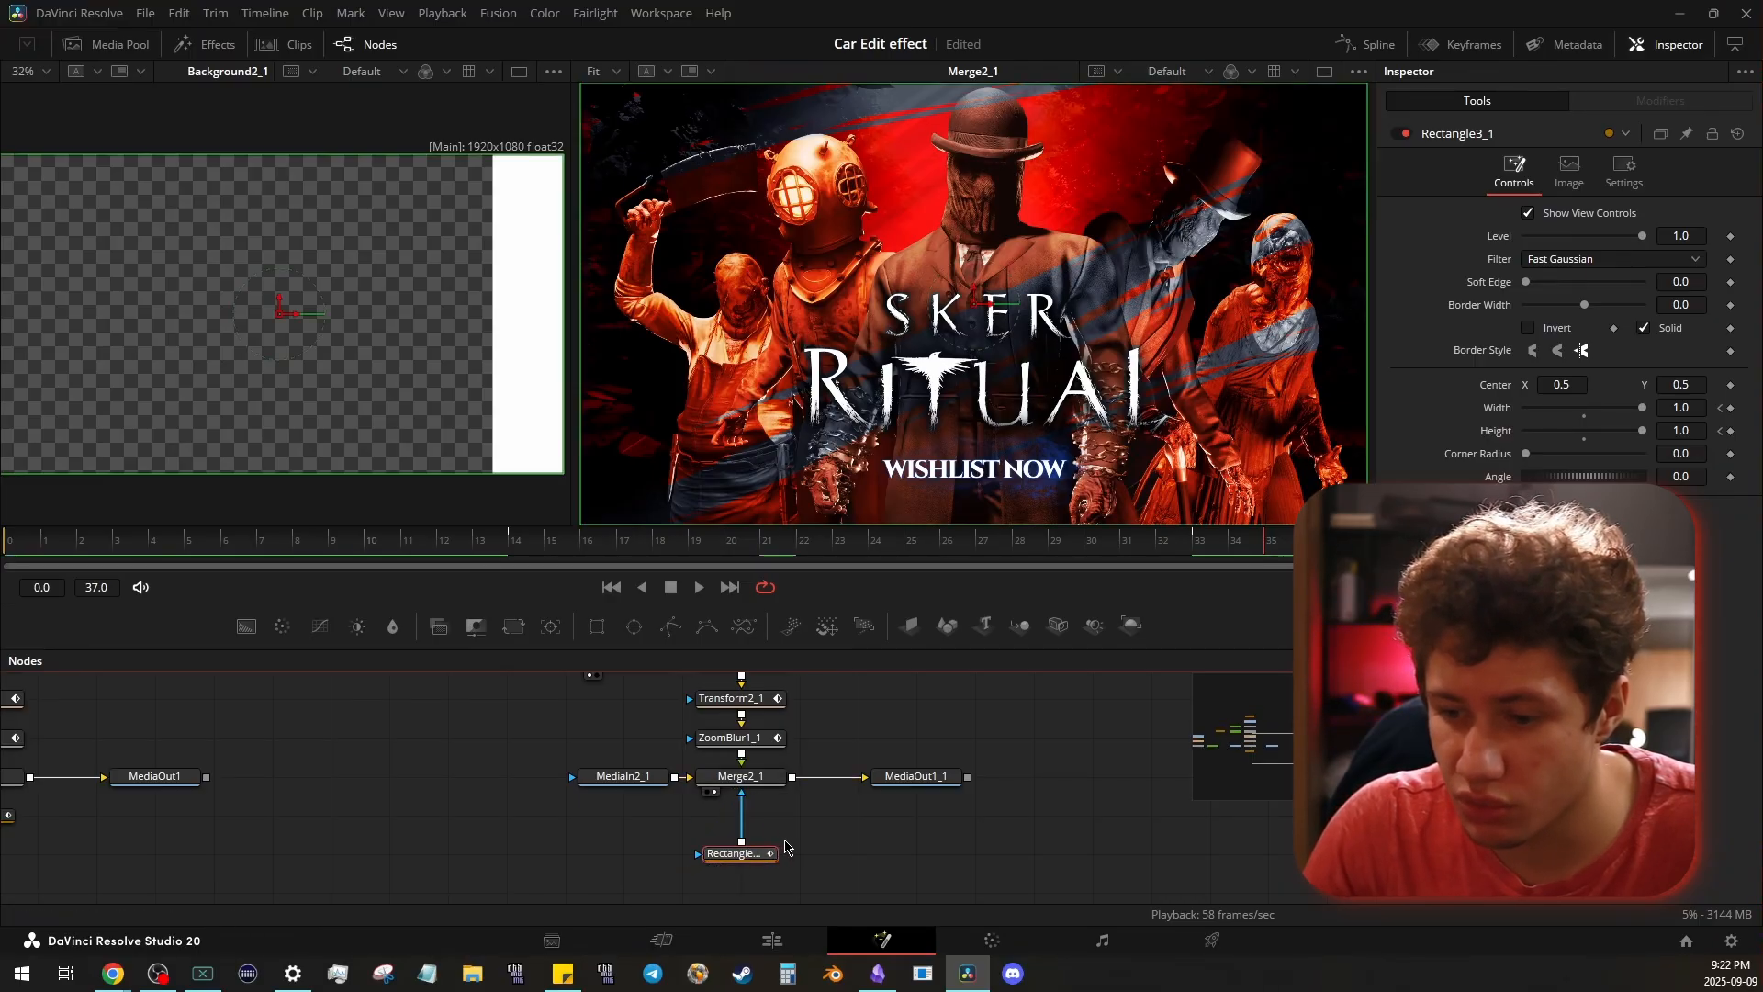
{"action": "left_click_drag", "start_coordinate": [647, 831], "coordinate": [871, 889]}
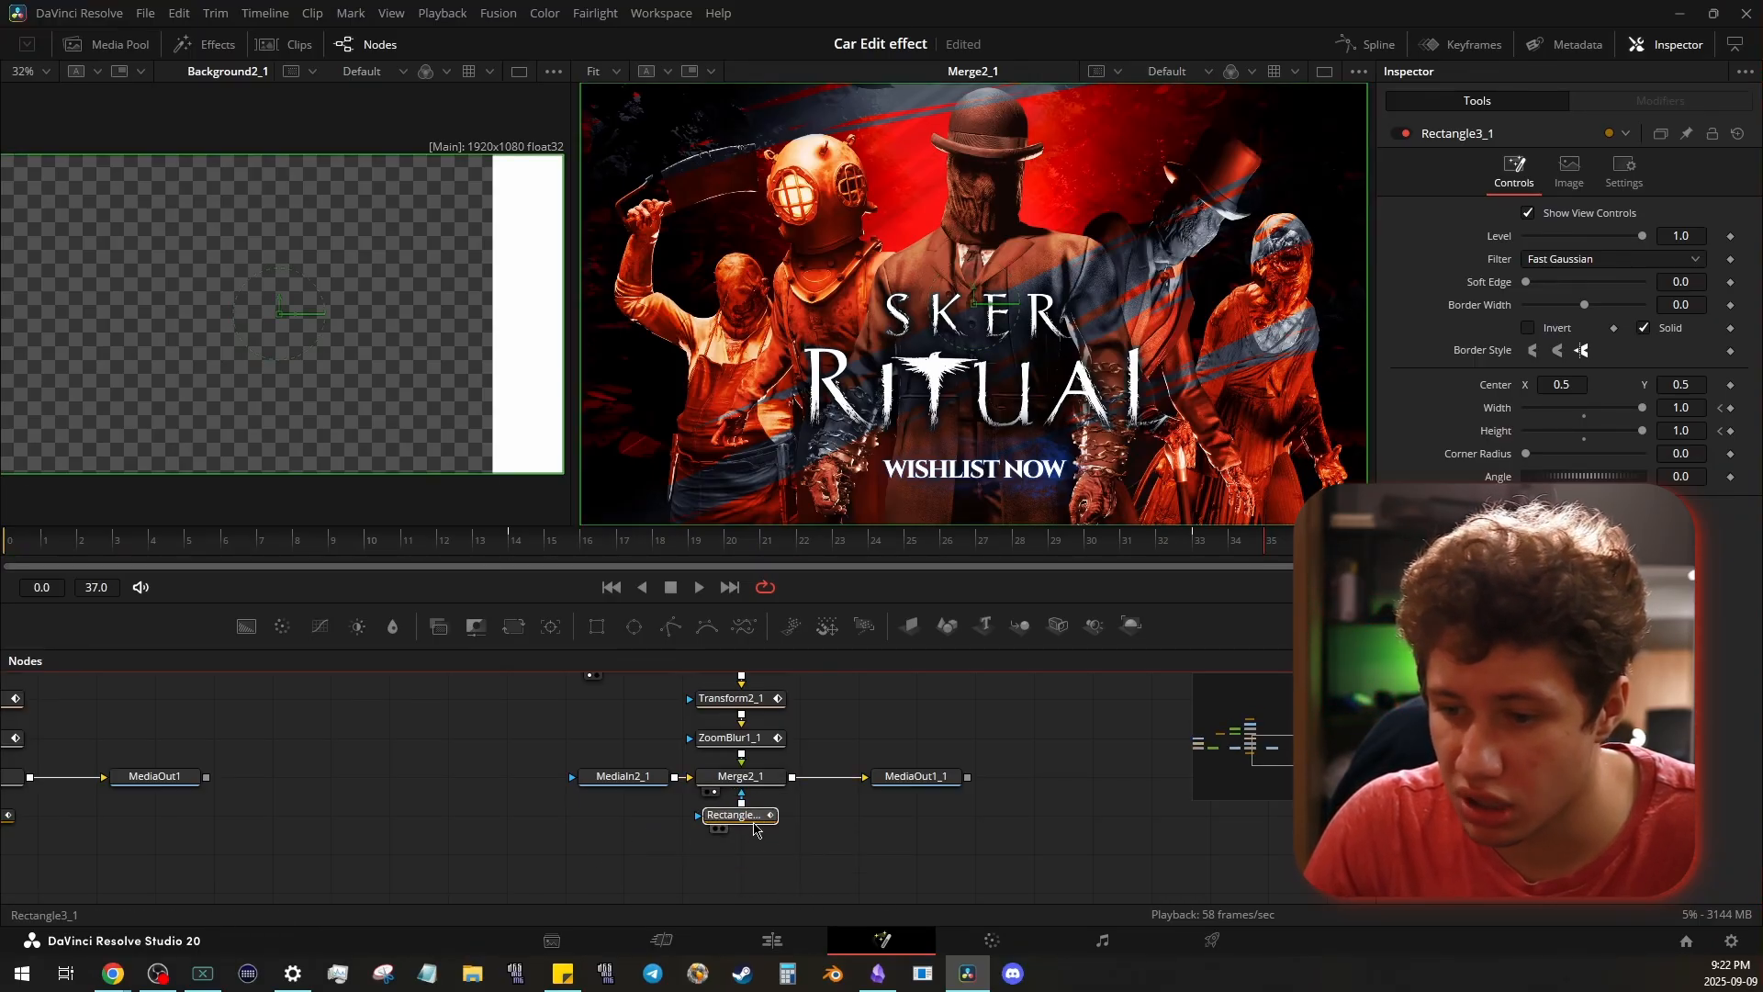
{"action": "left_click_drag", "start_coordinate": [754, 829], "coordinate": [755, 868]}
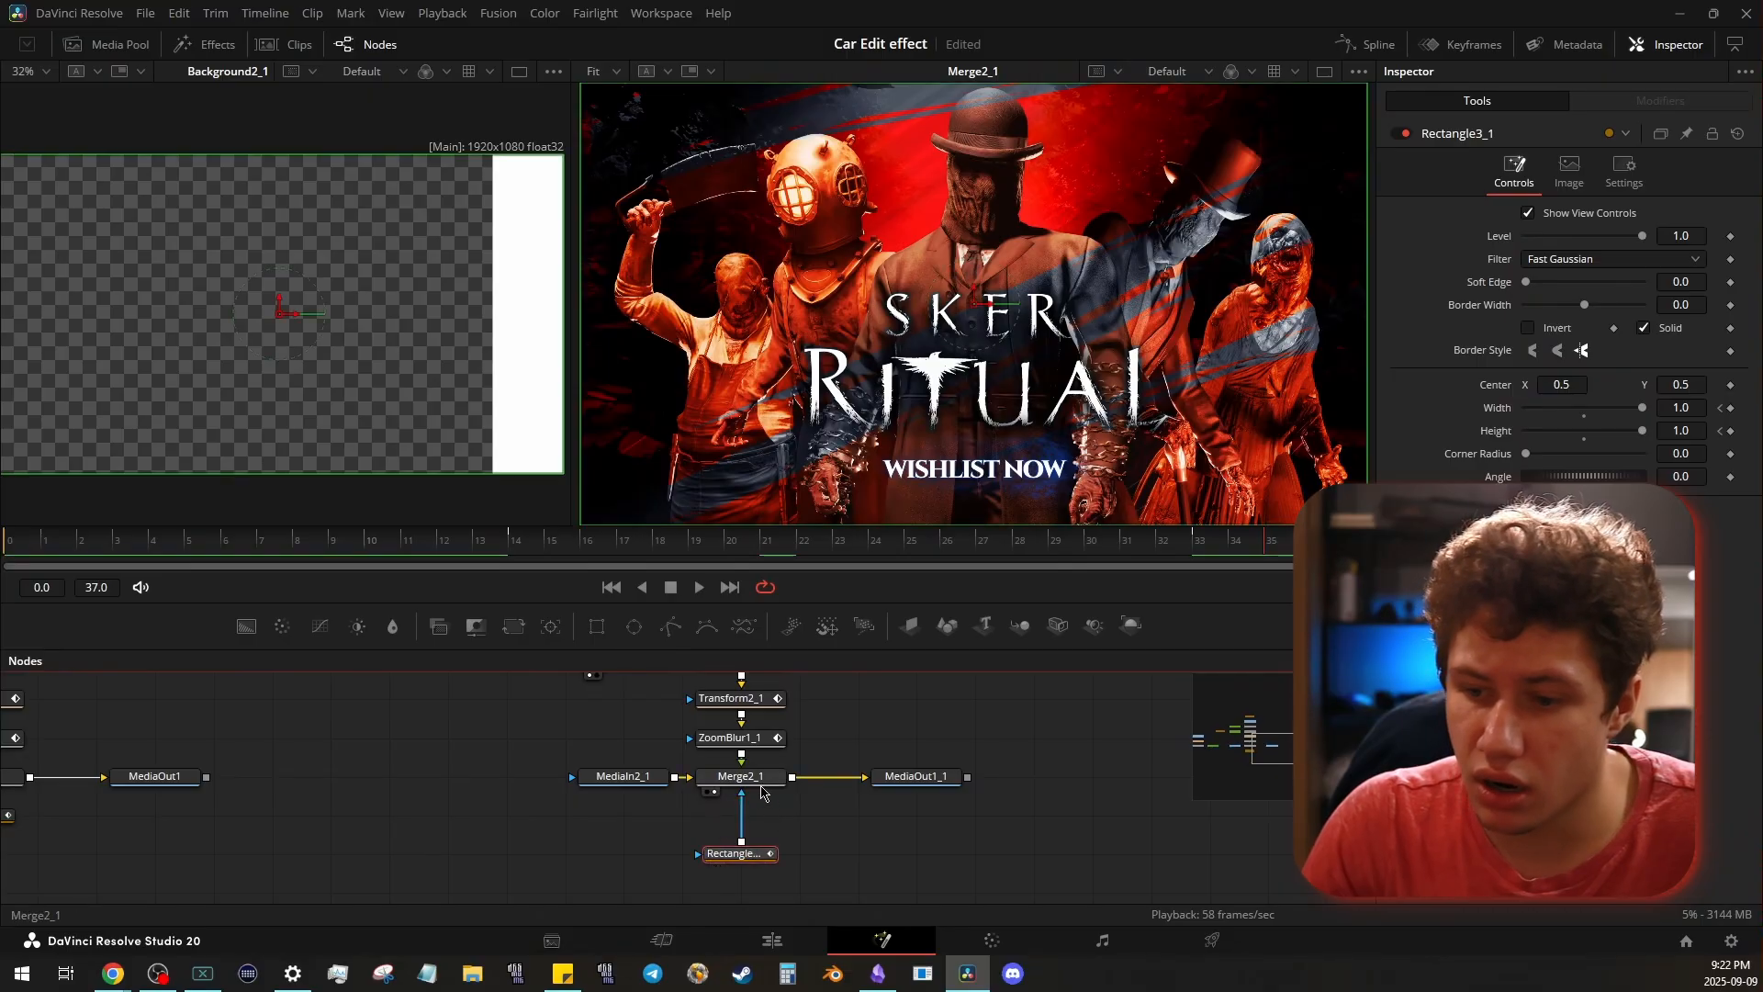
- Examine the whole node branch feeding Merge2_1, from the rectangle masks and MediaIn3_1 through ZoomBlur1_1, and inspect Merge2_1's settings
{"action": "scroll", "coordinate": [740, 836], "scroll_direction": "up", "scroll_amount": 5}
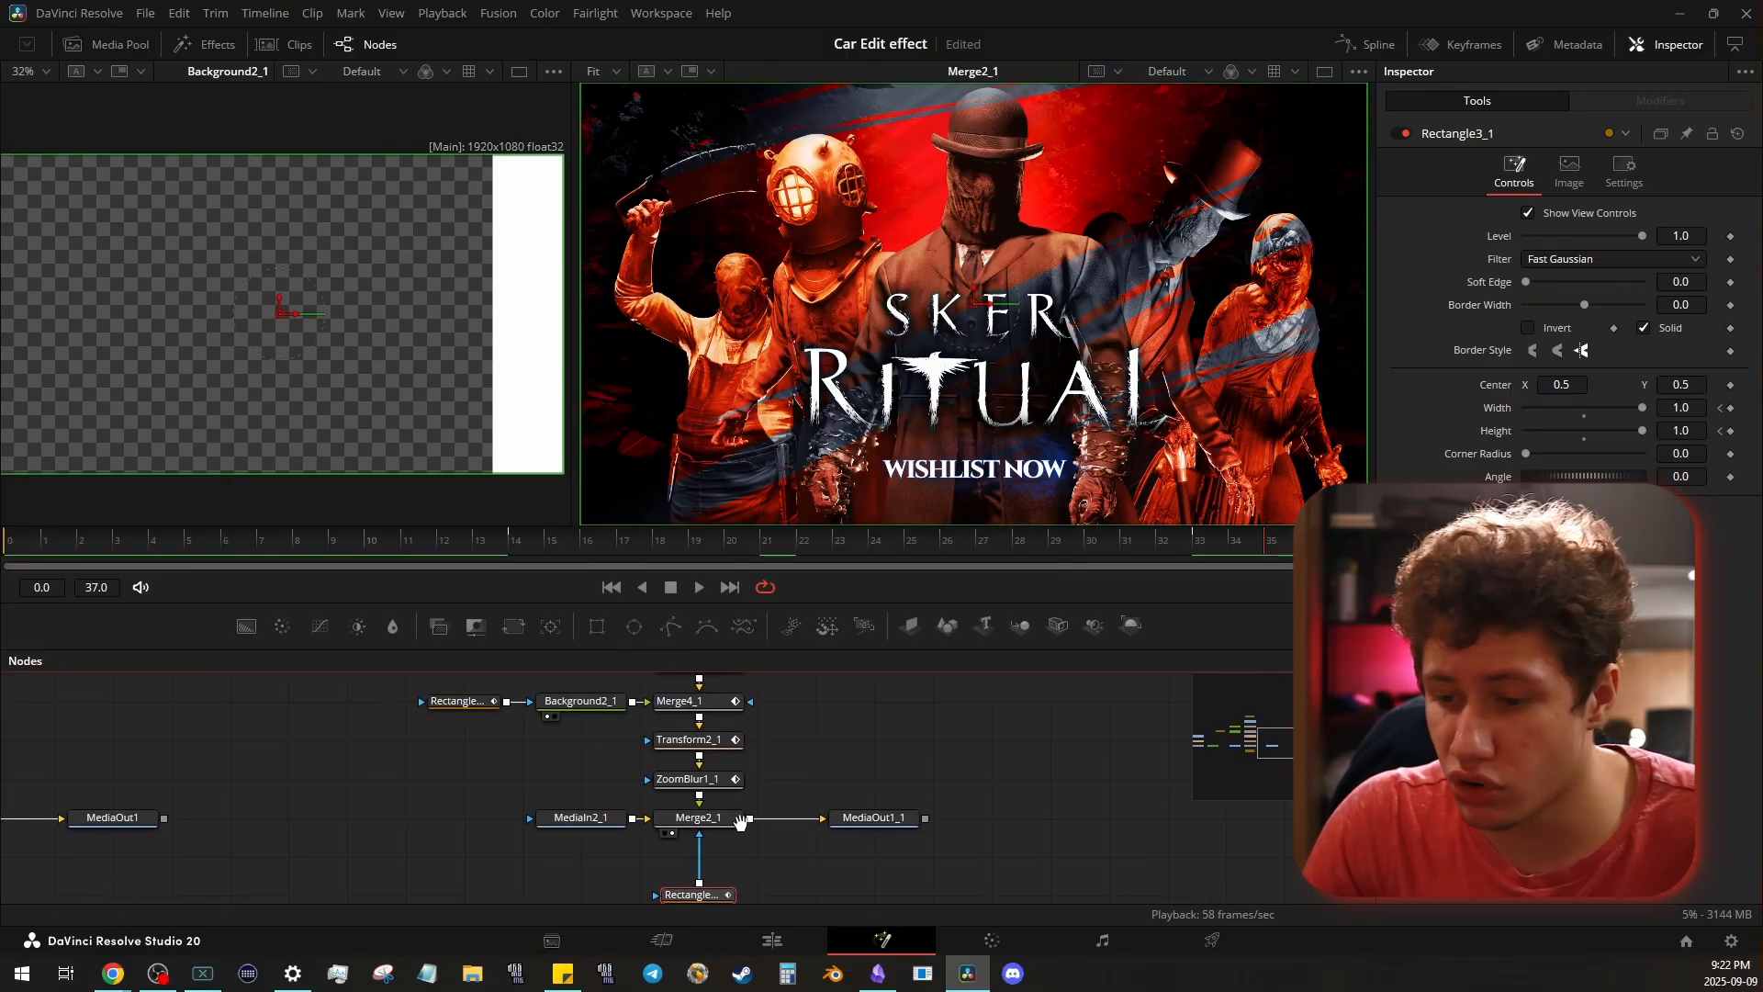
{"action": "left_click_drag", "start_coordinate": [336, 692], "coordinate": [741, 876]}
{"action": "left_click", "coordinate": [799, 844]}
{"action": "left_click_drag", "start_coordinate": [883, 782], "coordinate": [837, 779]}
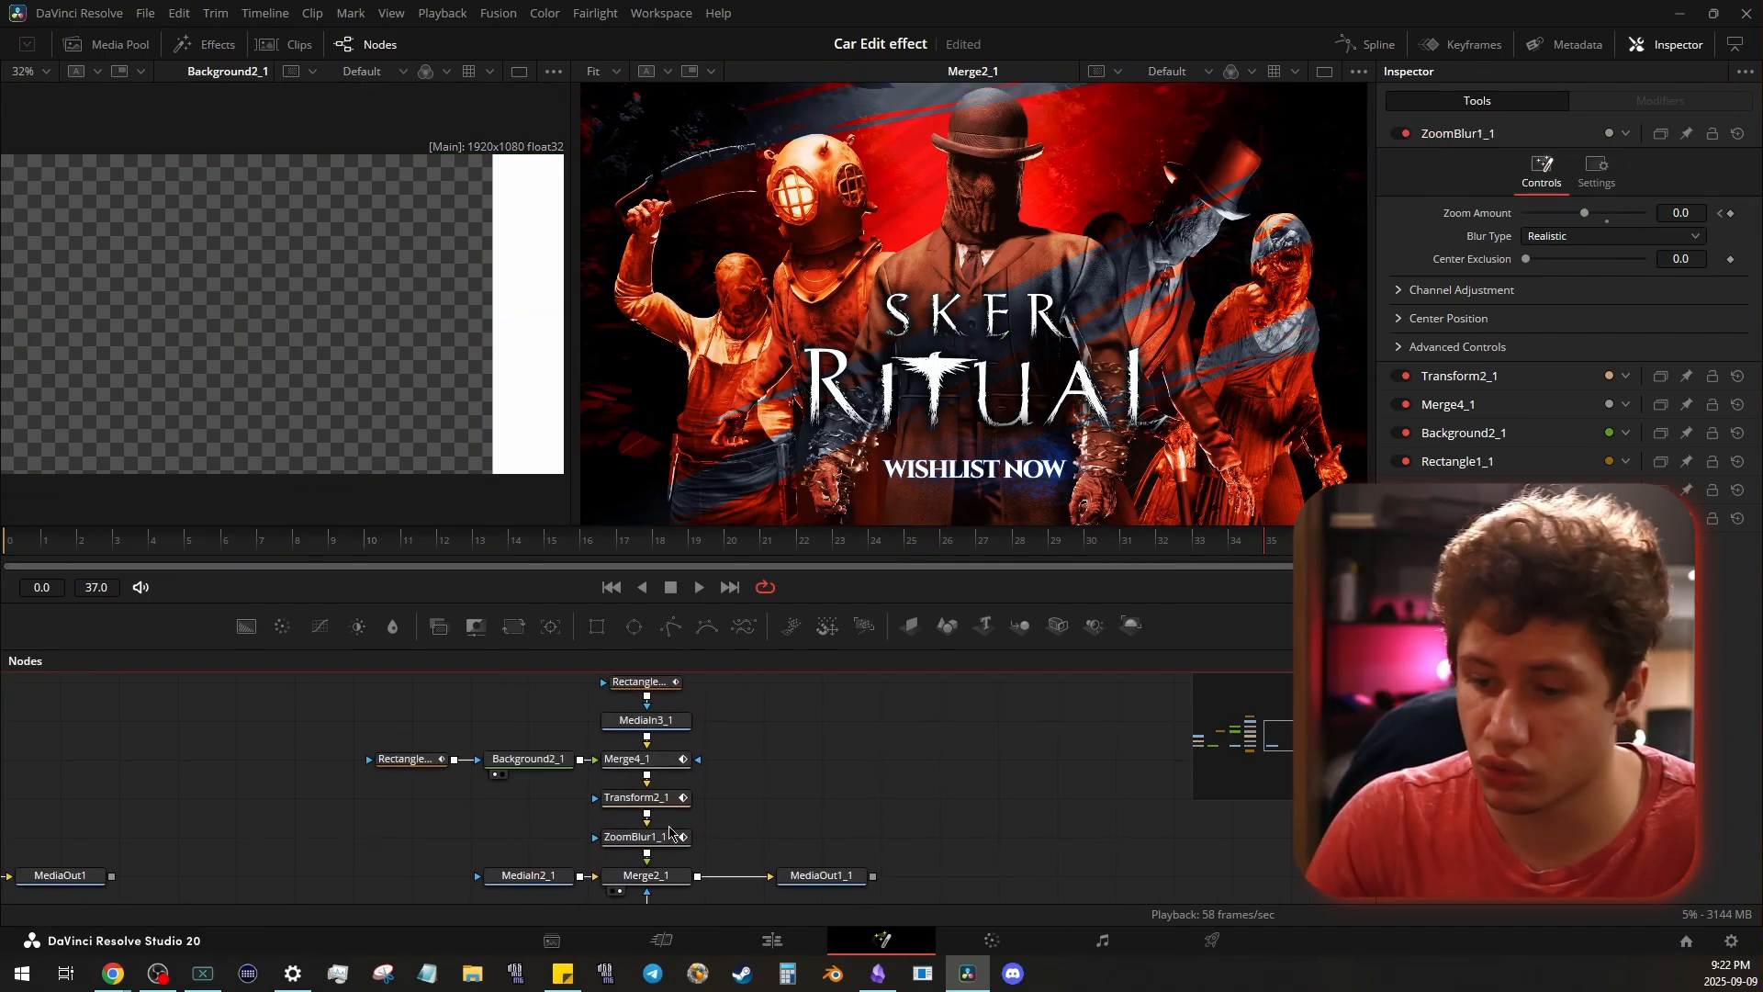
{"action": "left_click_drag", "start_coordinate": [669, 827], "coordinate": [712, 898]}
{"action": "left_click_drag", "start_coordinate": [346, 699], "coordinate": [808, 896]}
{"action": "scroll", "coordinate": [790, 720], "scroll_direction": "down", "scroll_amount": 4}
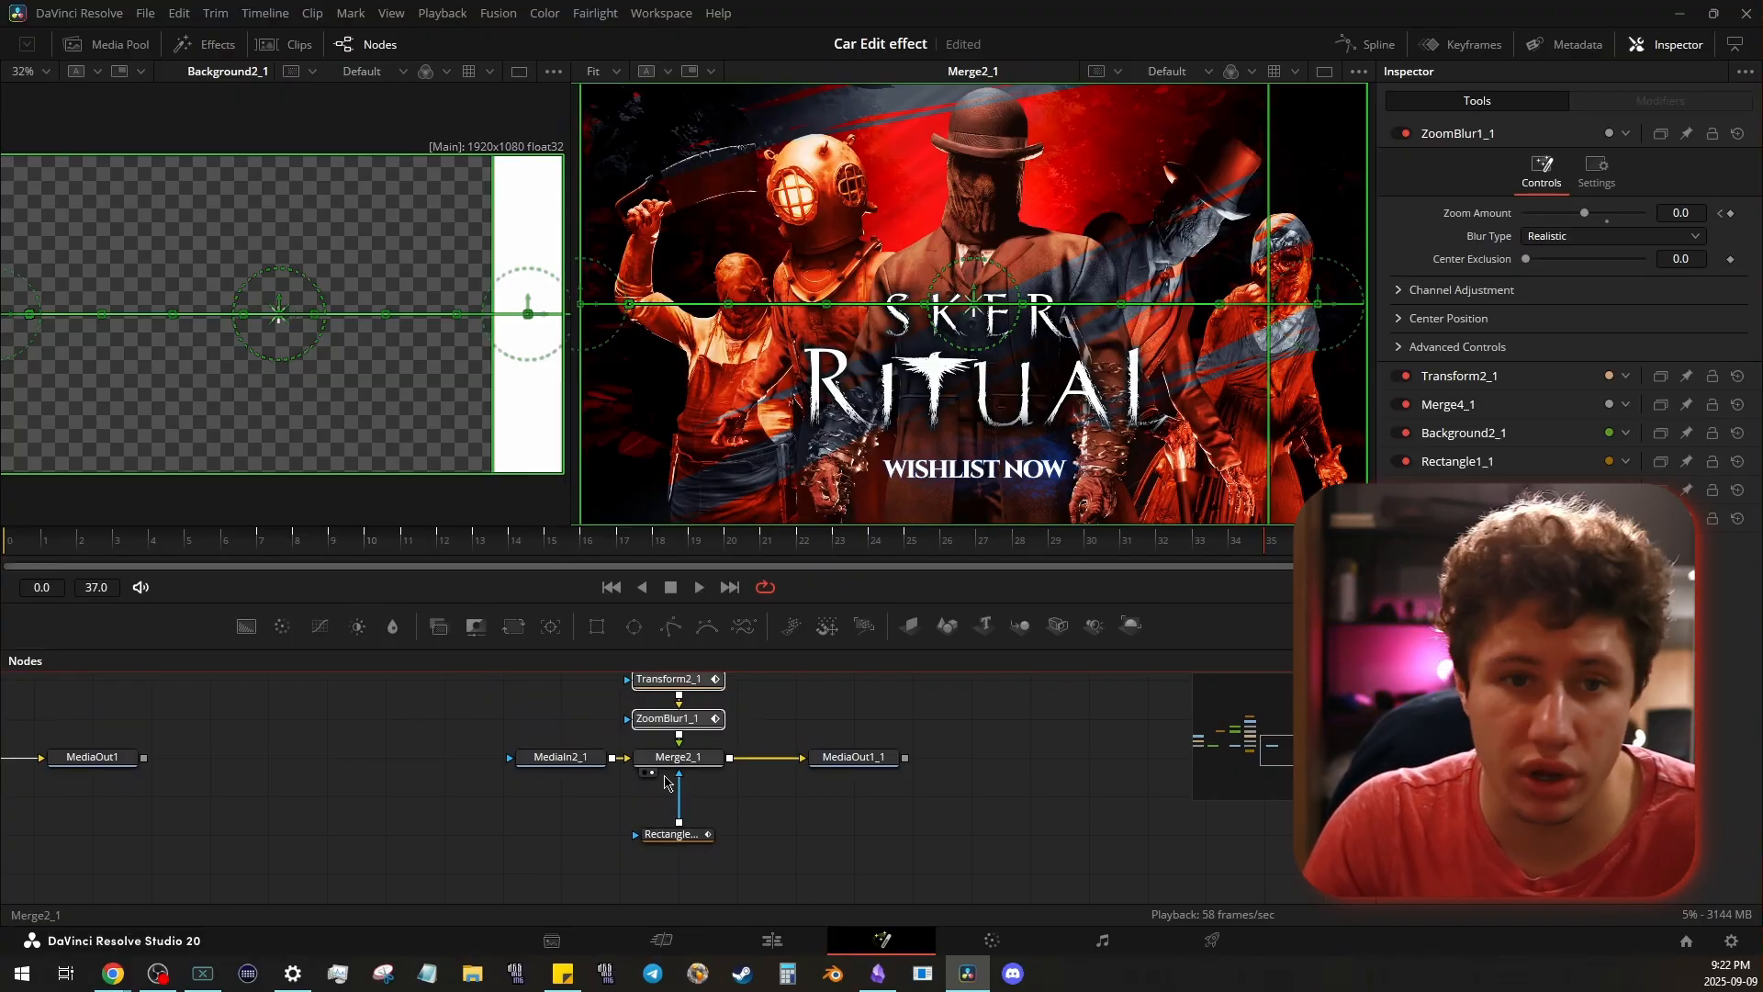
{"action": "left_click", "coordinate": [687, 758]}
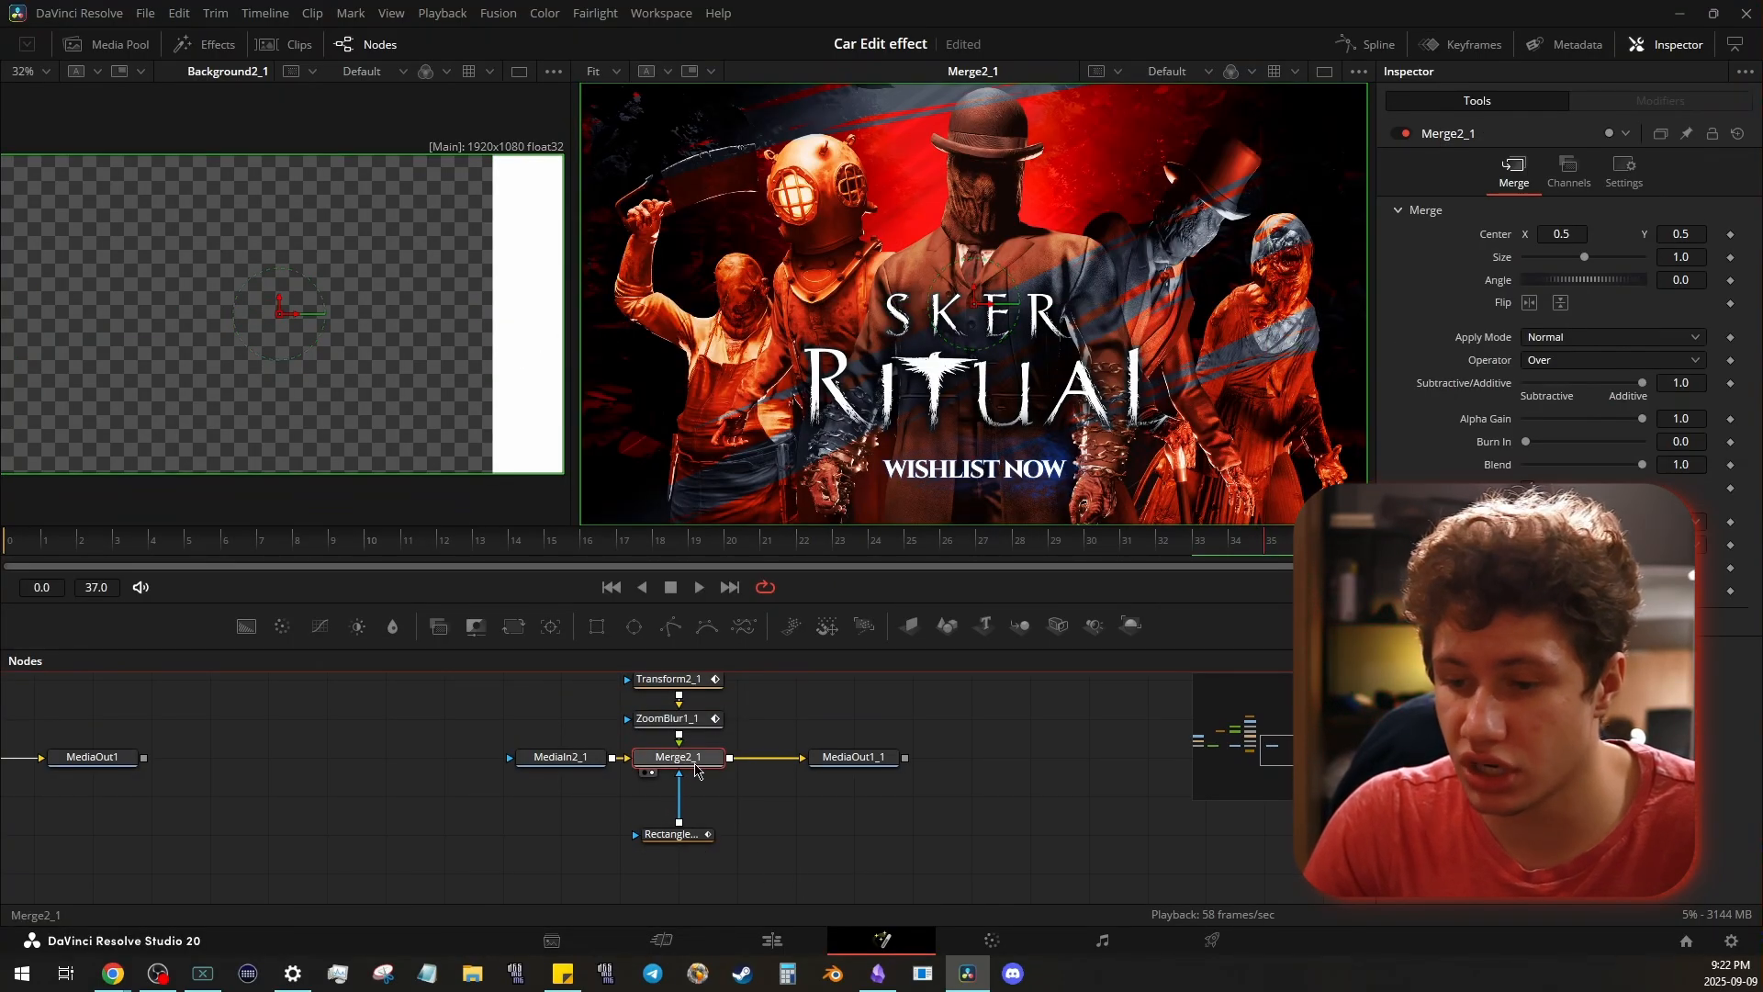
- Scrub and play Merge2_1 in a single enlarged viewer to examine Rectangle3_1's Width and Height animation
{"action": "left_click_drag", "start_coordinate": [816, 529], "coordinate": [621, 517]}
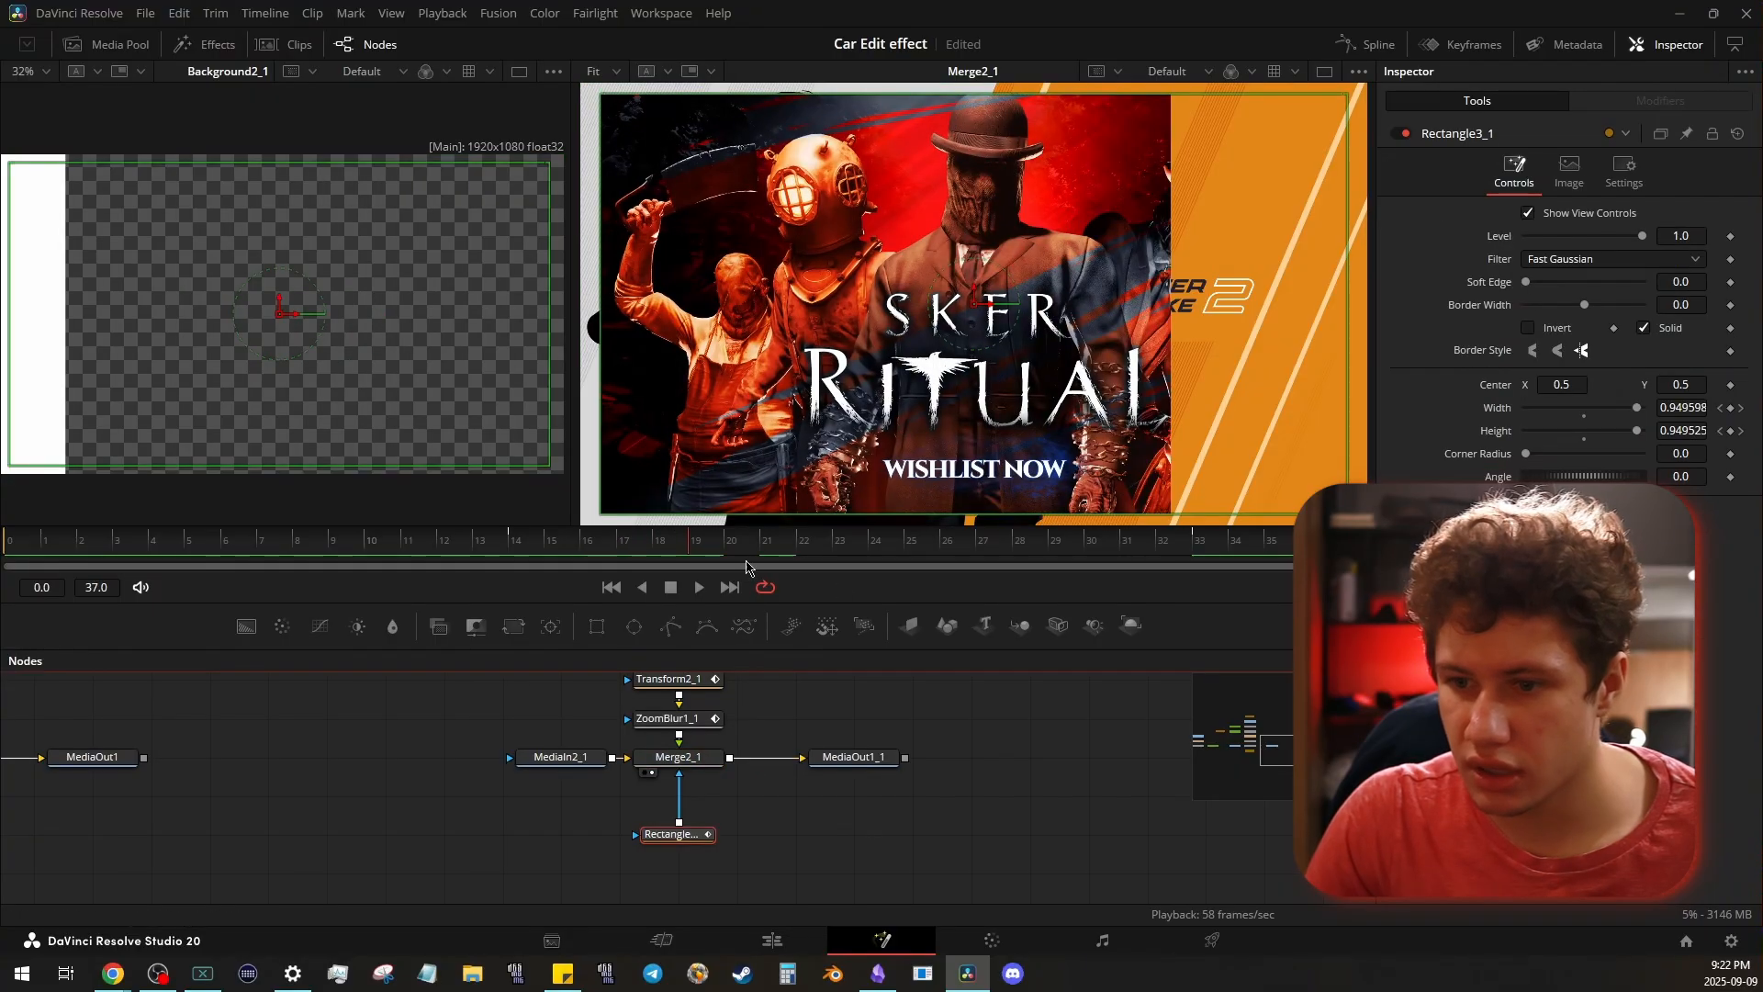
{"action": "left_click_drag", "start_coordinate": [476, 526], "coordinate": [429, 535]}
{"action": "left_click", "coordinate": [1323, 73]}
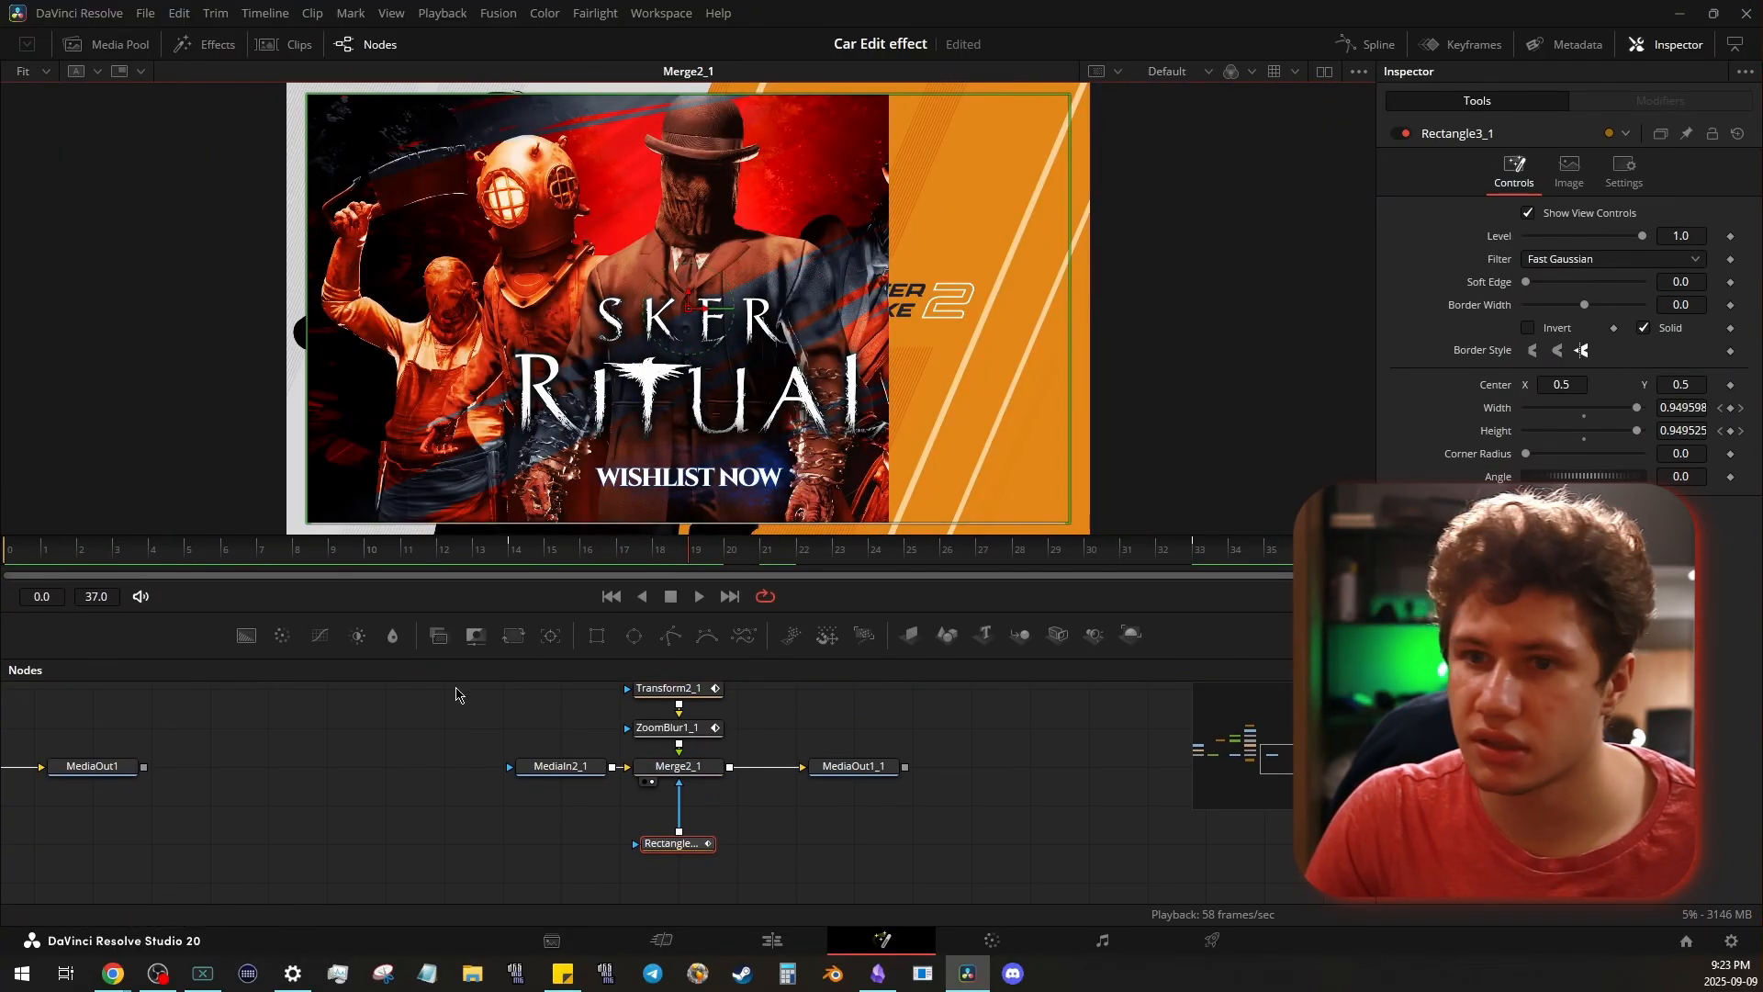
{"action": "left_click_drag", "start_coordinate": [551, 552], "coordinate": [670, 557]}
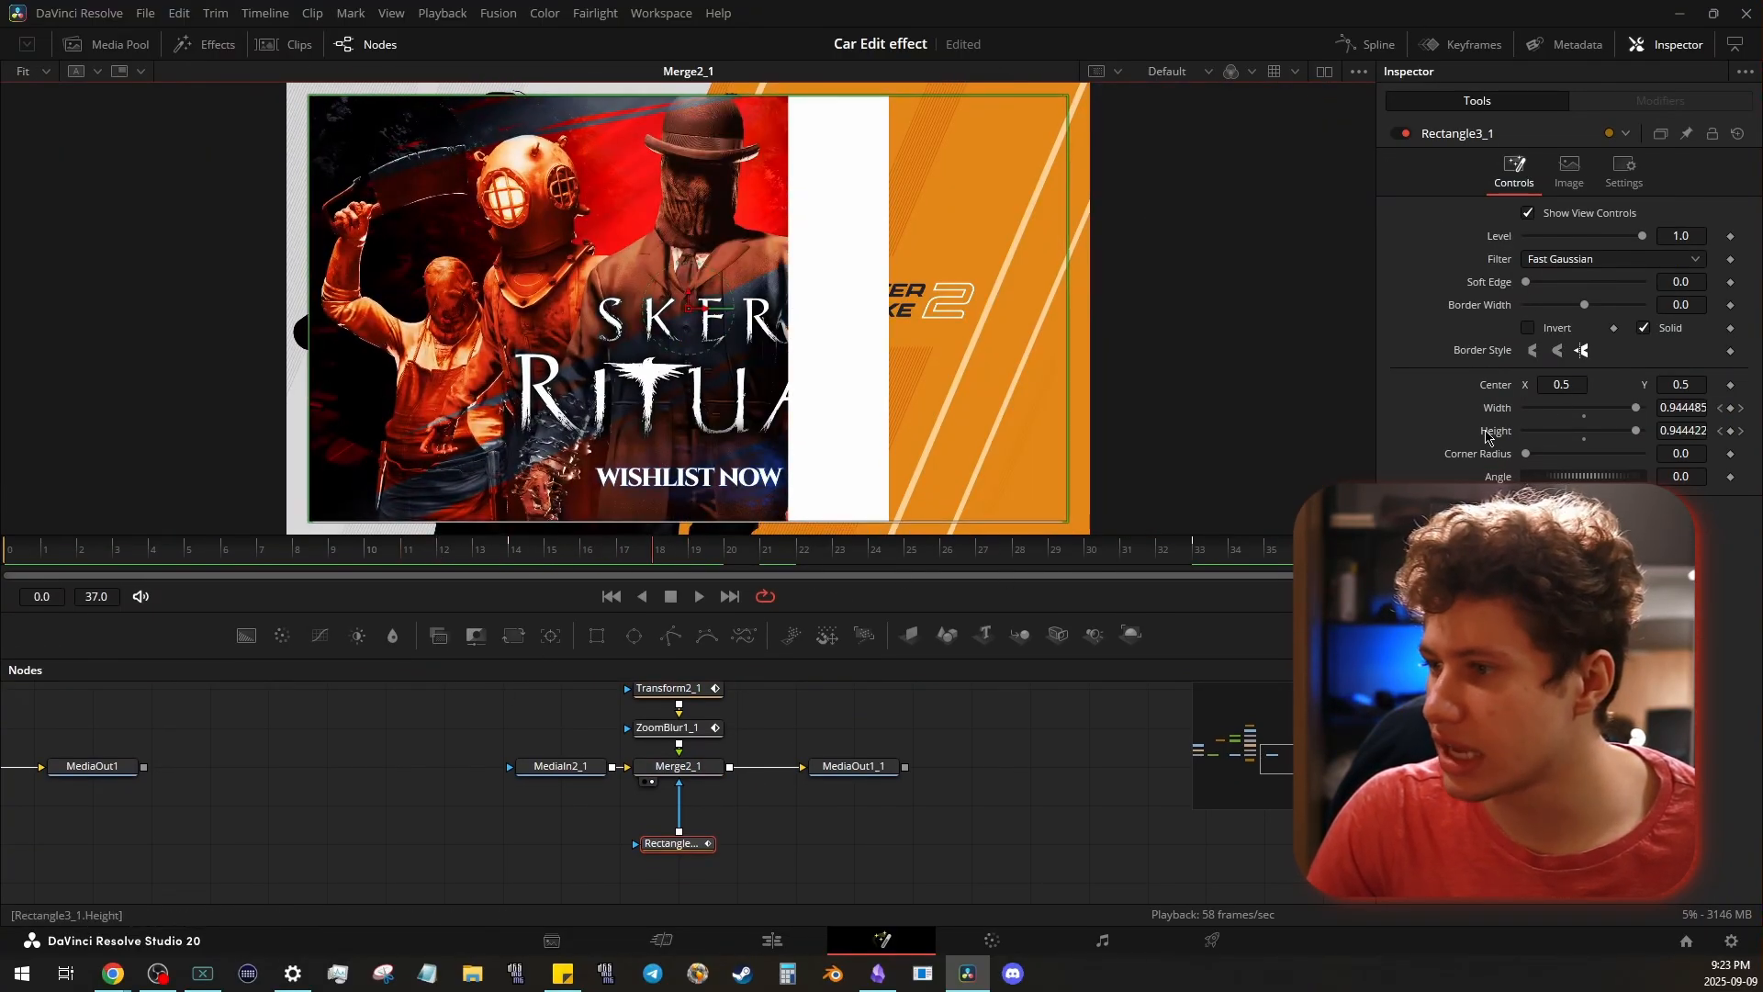
{"action": "left_click_drag", "start_coordinate": [336, 557], "coordinate": [698, 564]}
{"action": "key", "text": "space"}
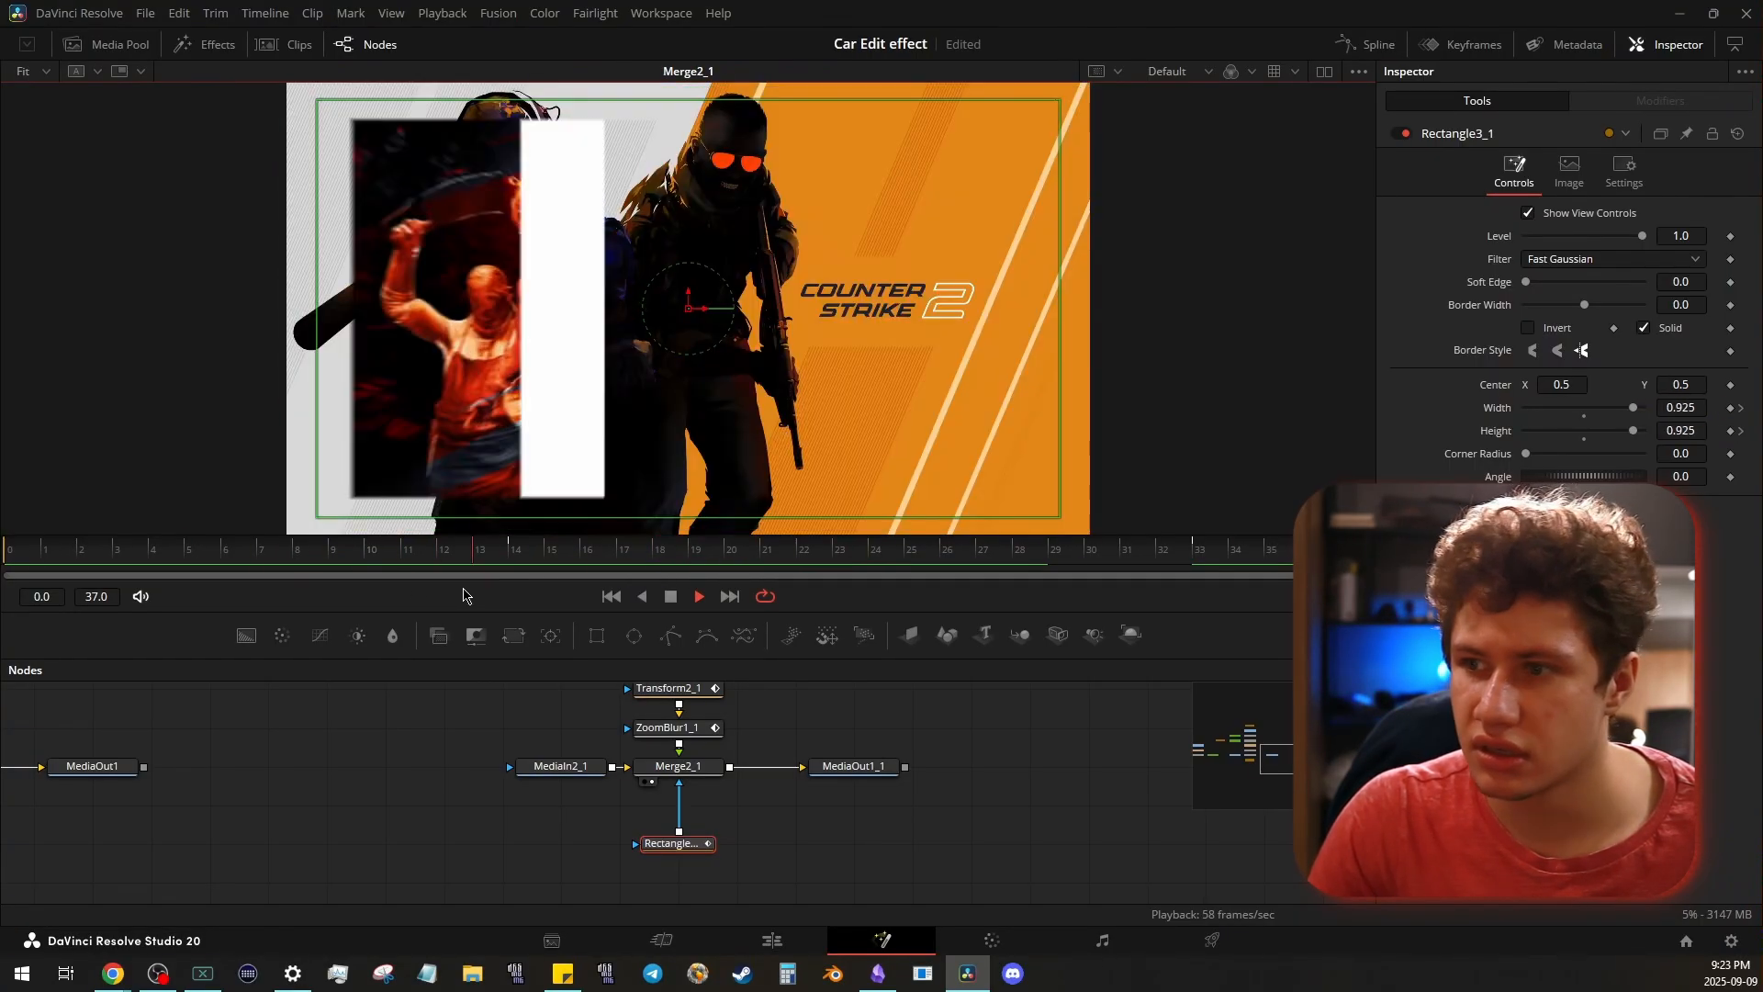
{"action": "key", "text": "space"}
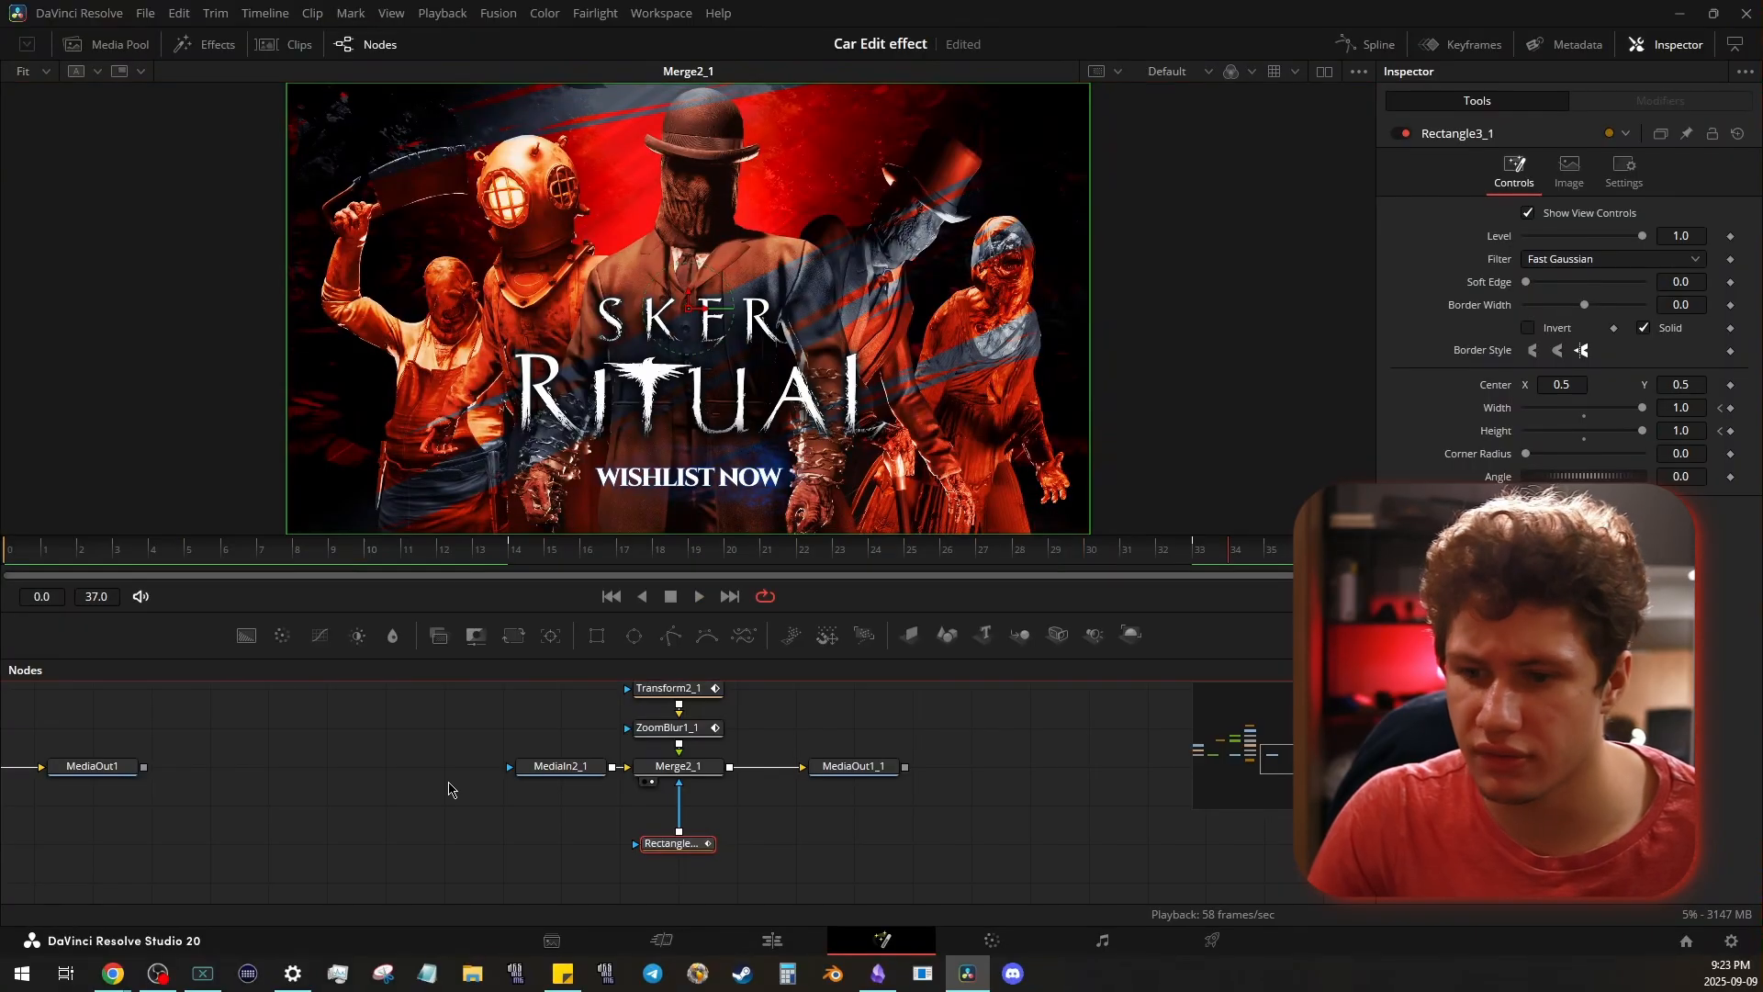
- Return to the original node tree and restore the dual viewers, showing Merge1 and MediaOut1 side by side
{"action": "left_click_drag", "start_coordinate": [775, 375], "coordinate": [771, 370]}
{"action": "scroll", "coordinate": [309, 757], "scroll_direction": "down", "scroll_amount": 3}
{"action": "left_click_drag", "start_coordinate": [310, 759], "coordinate": [798, 773]}
{"action": "scroll", "coordinate": [406, 788], "scroll_direction": "up", "scroll_amount": 3}
{"action": "left_click", "coordinate": [1325, 73]}
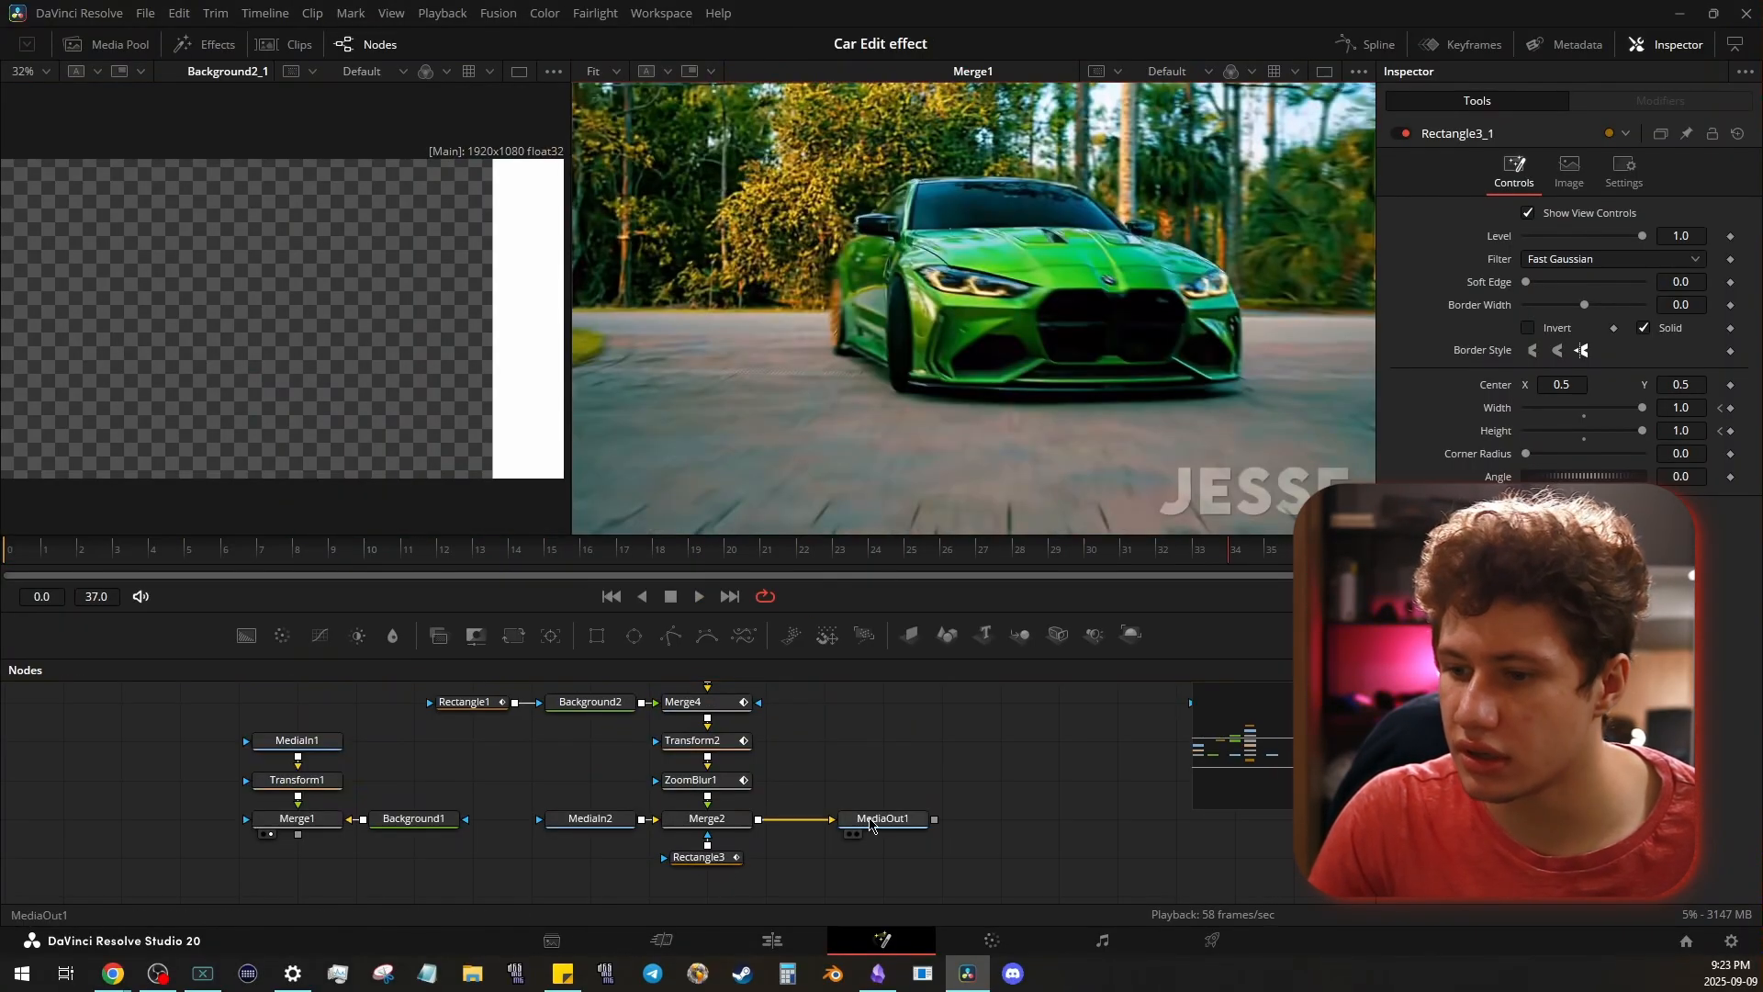
{"action": "left_click", "coordinate": [856, 834]}
{"action": "left_click", "coordinate": [295, 833]}
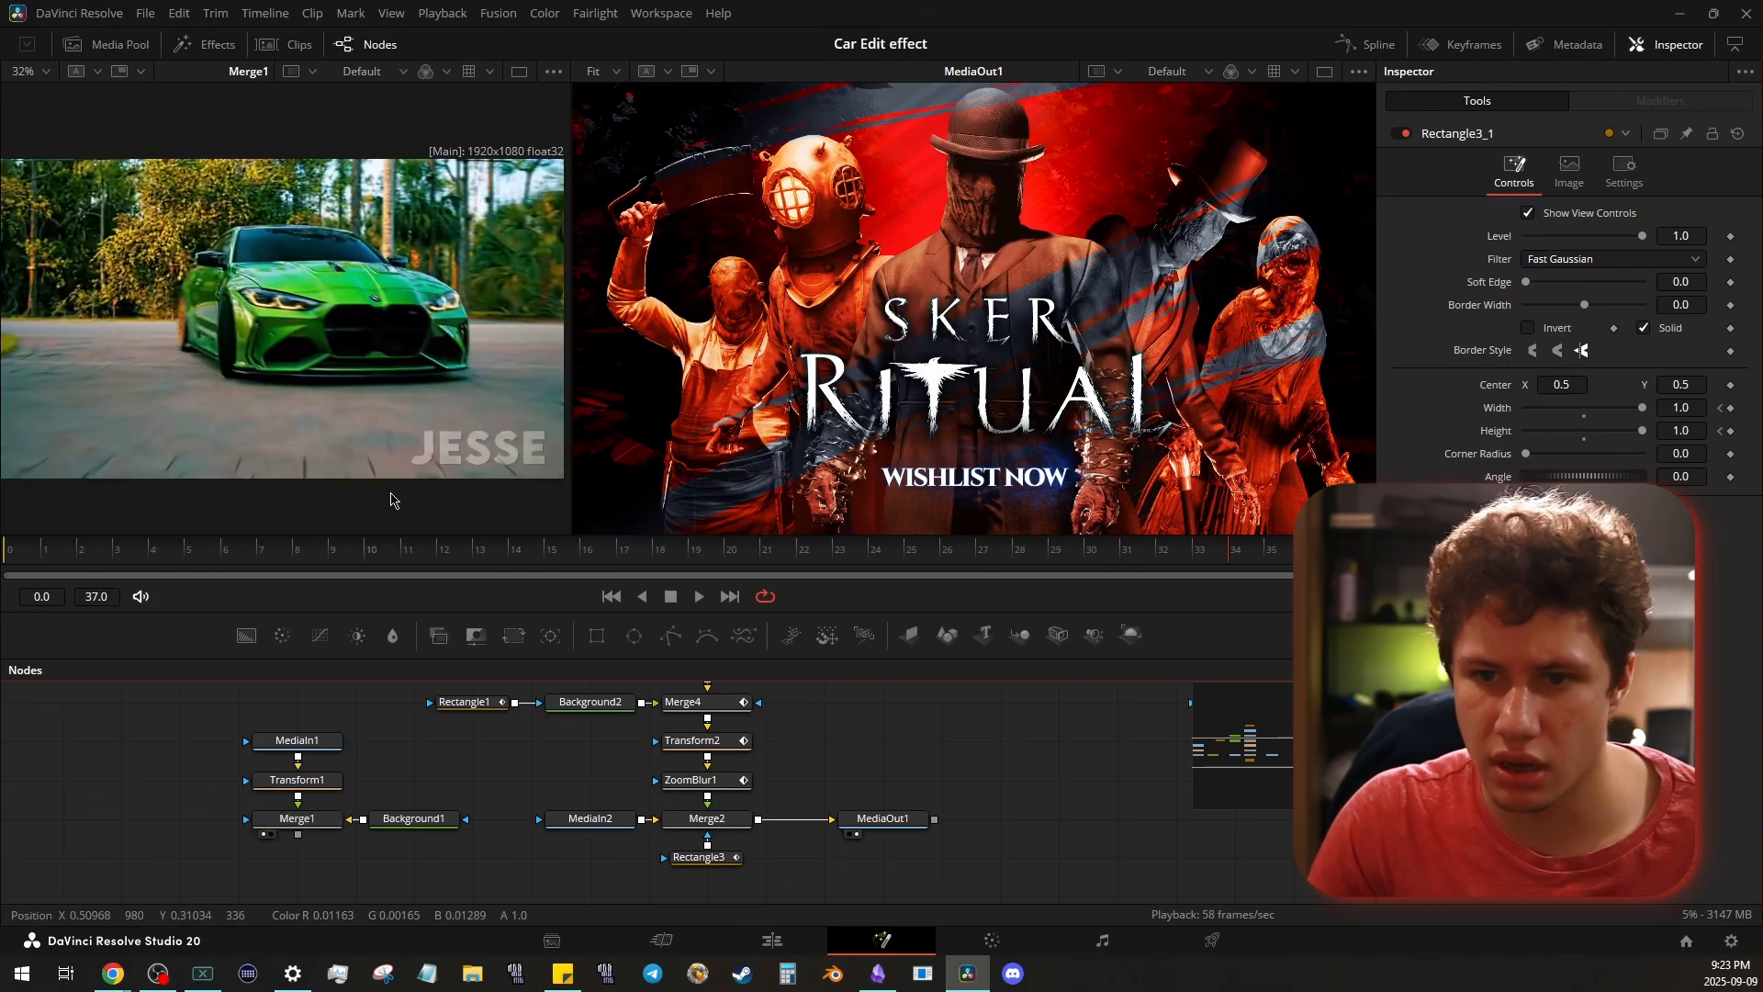
- Fit the Merge1 image to its viewer and resize both viewers to equal widths
{"action": "left_click", "coordinate": [533, 276]}
{"action": "key", "text": "ctrl+f"}
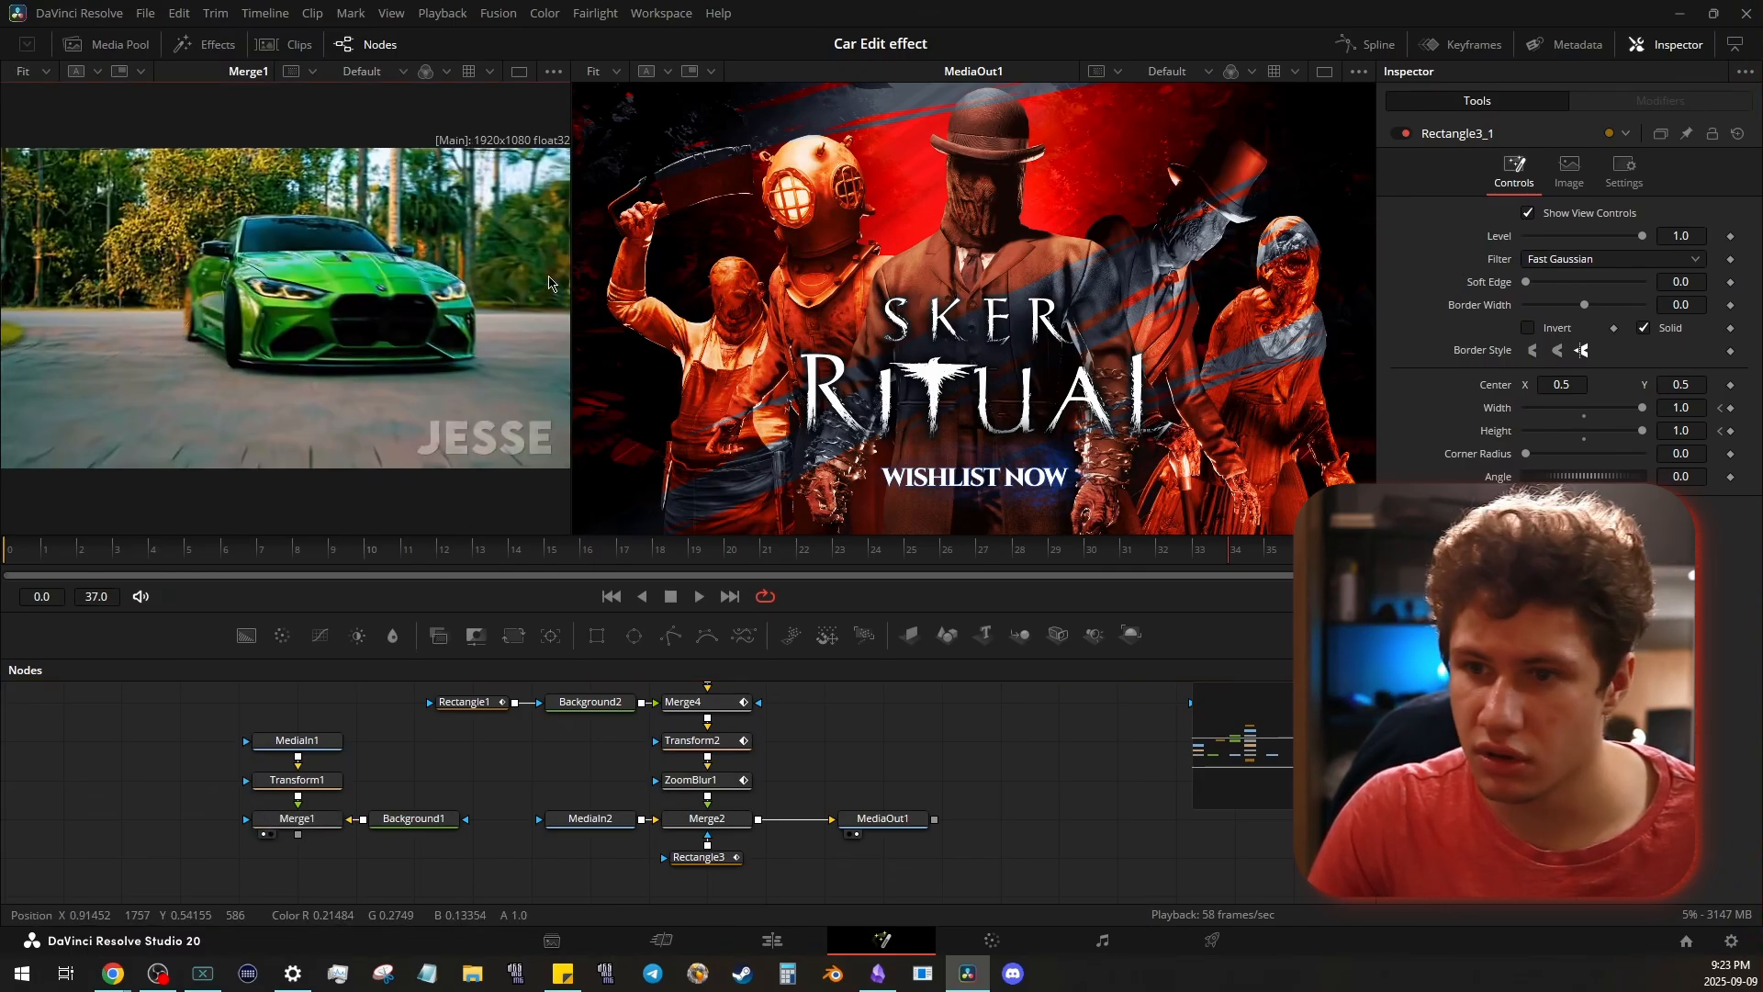
{"action": "left_click_drag", "start_coordinate": [571, 272], "coordinate": [686, 272]}
- Play Merge1 and MediaOut1 side by side, and scrub to frame 11 to compare the two effects
{"action": "key", "text": "space"}
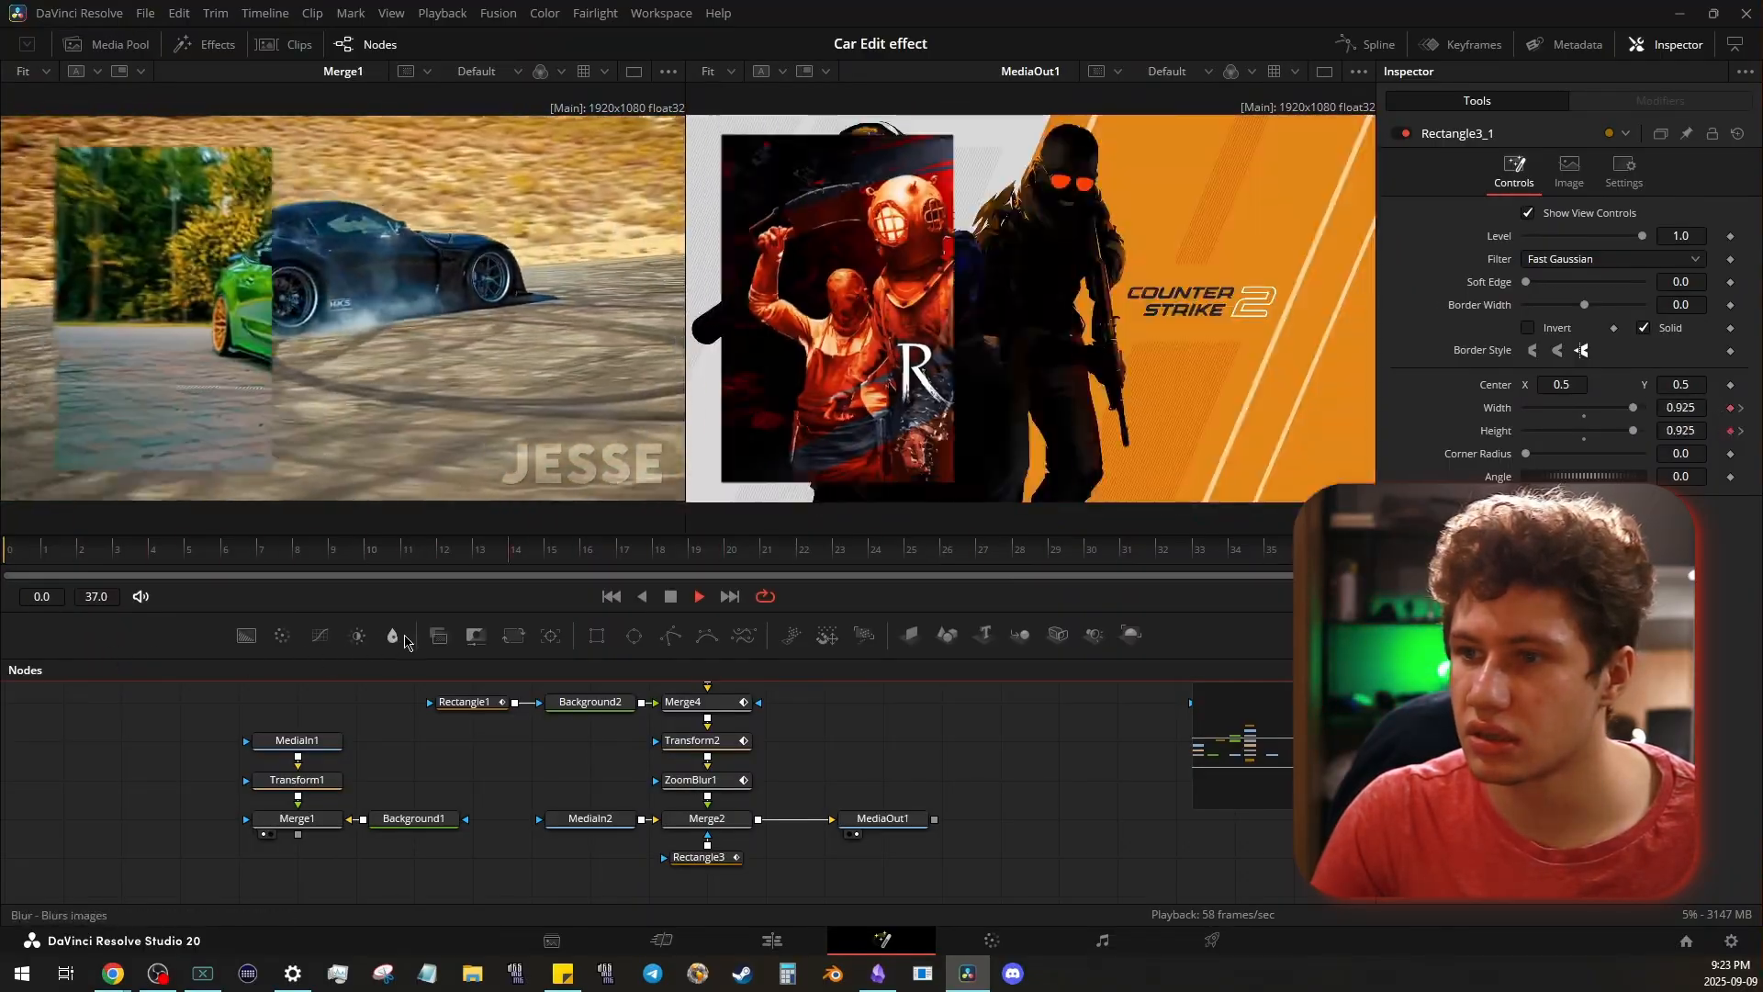
{"action": "key", "text": "space"}
{"action": "left_click_drag", "start_coordinate": [60, 553], "coordinate": [430, 524]}
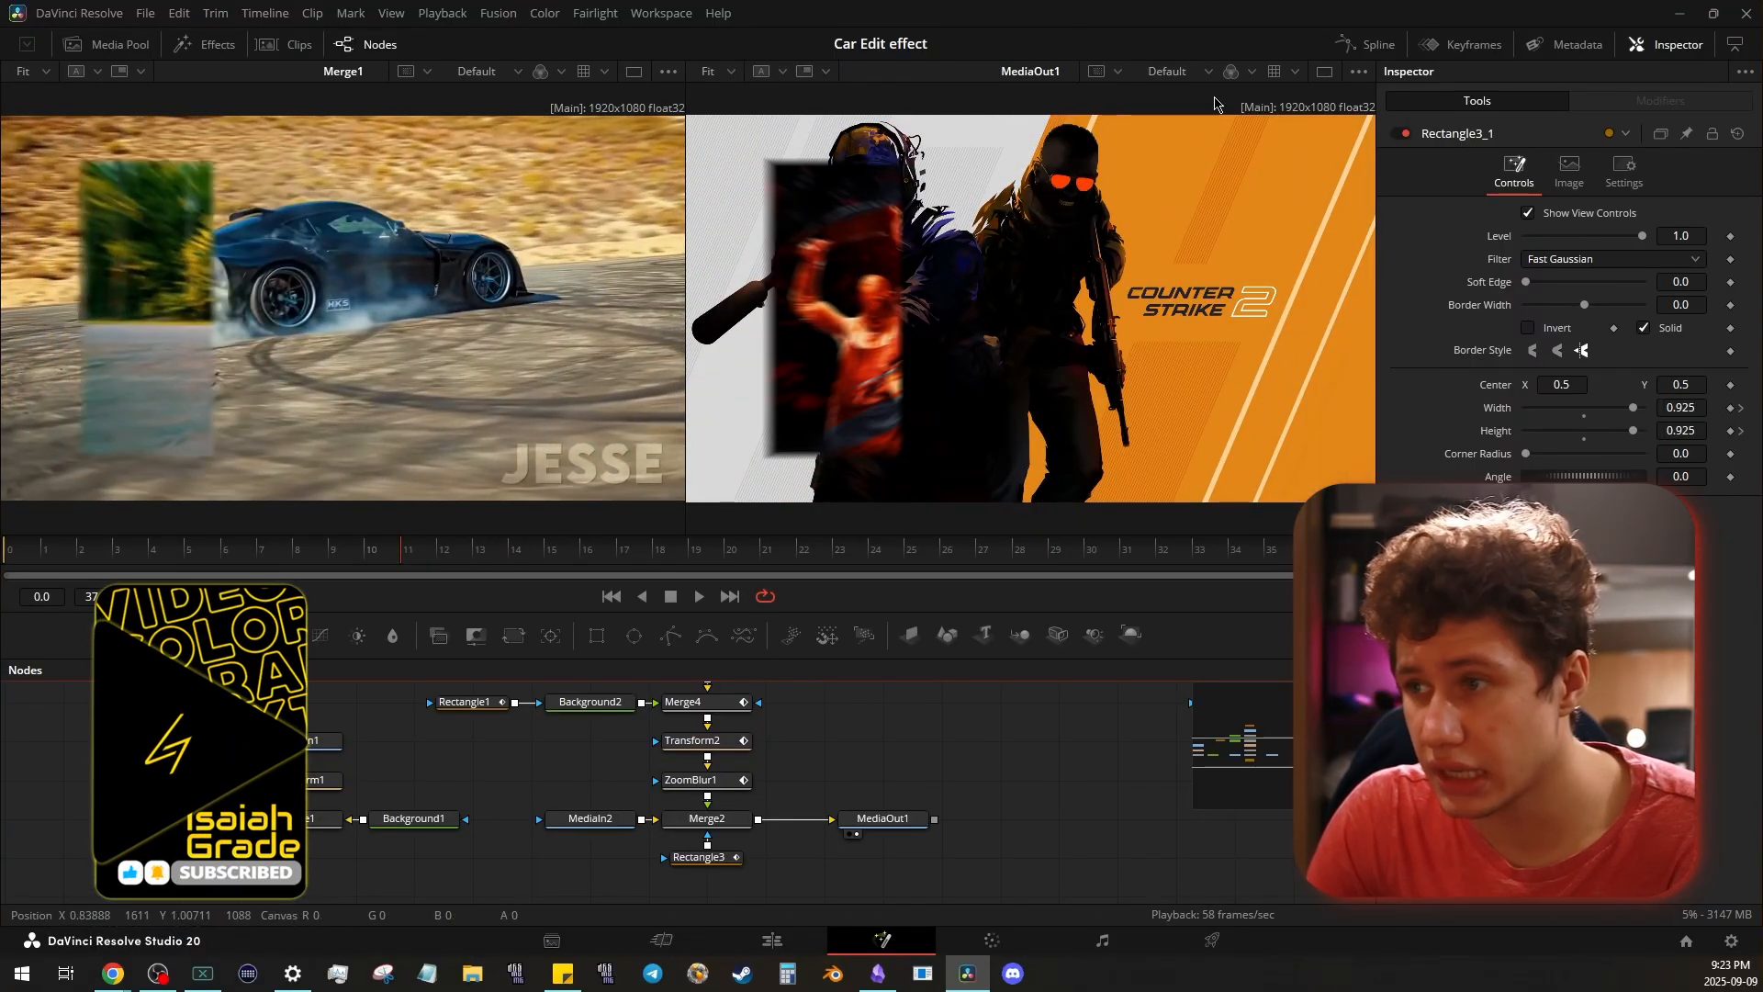
- Compare MediaOut1 and Merge1 individually in a single enlarged viewer at frame 11, and play and scrub Merge1 to frame 19
{"action": "left_click", "coordinate": [1323, 71]}
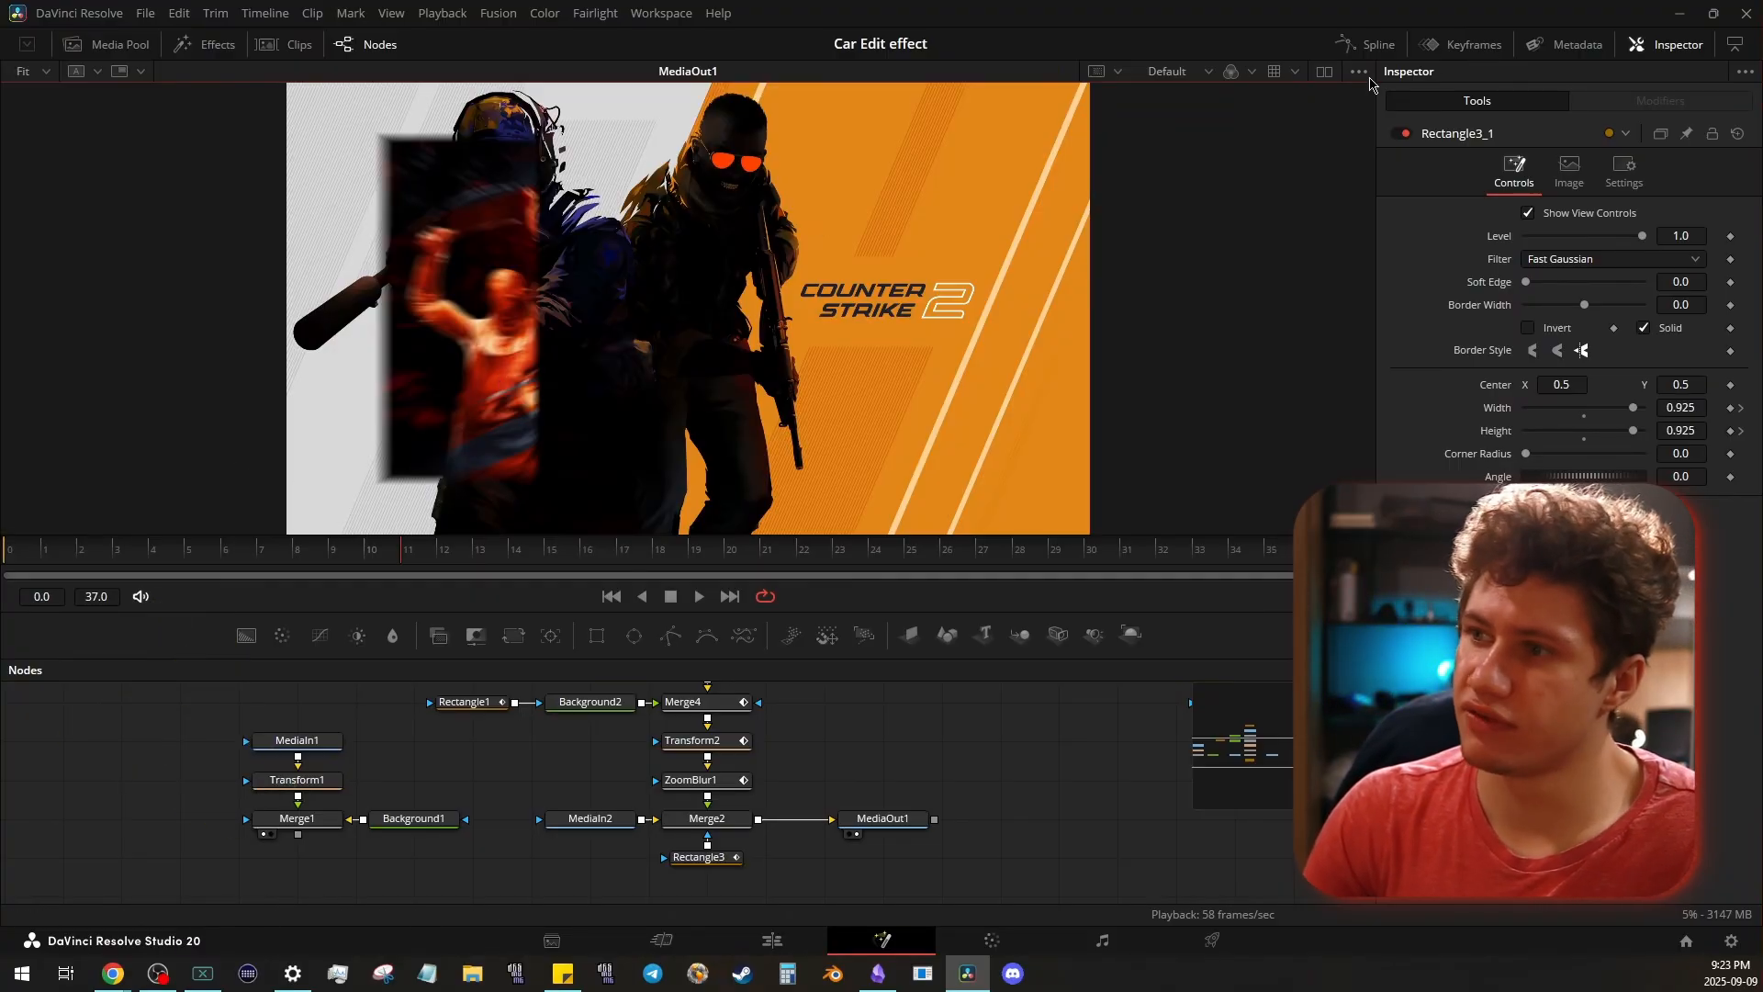
{"action": "left_click", "coordinate": [1325, 75]}
{"action": "left_click", "coordinate": [633, 71]}
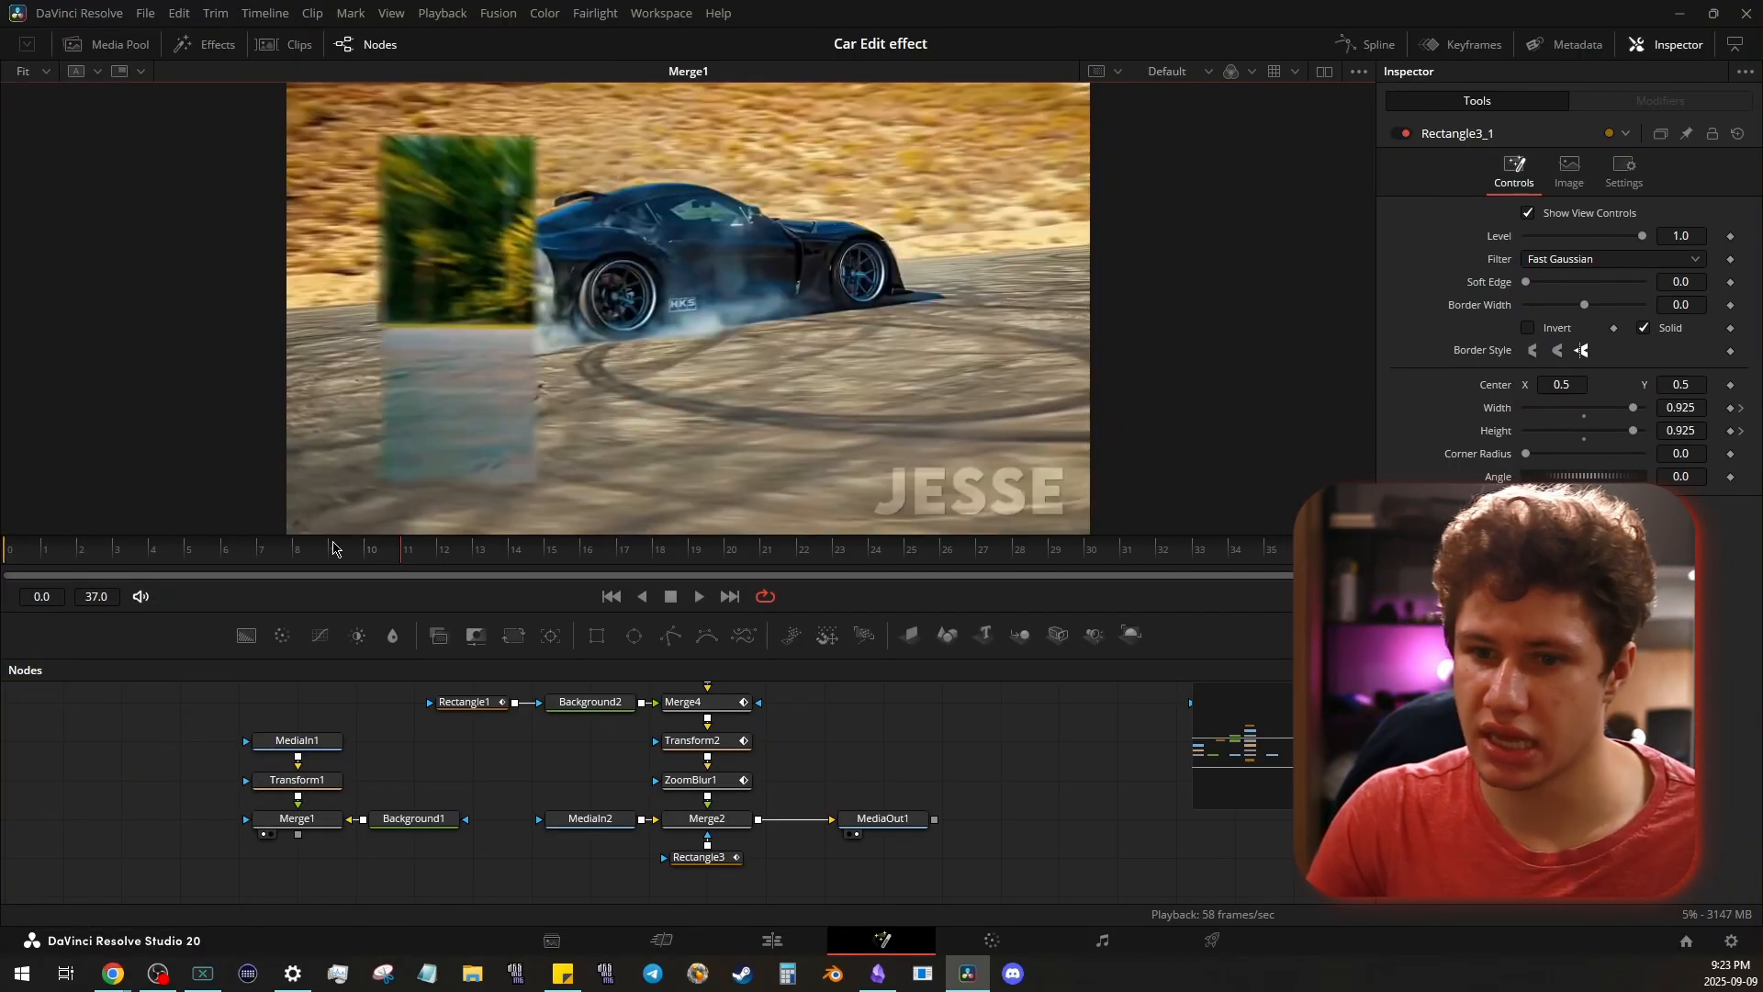
{"action": "key", "text": "space"}
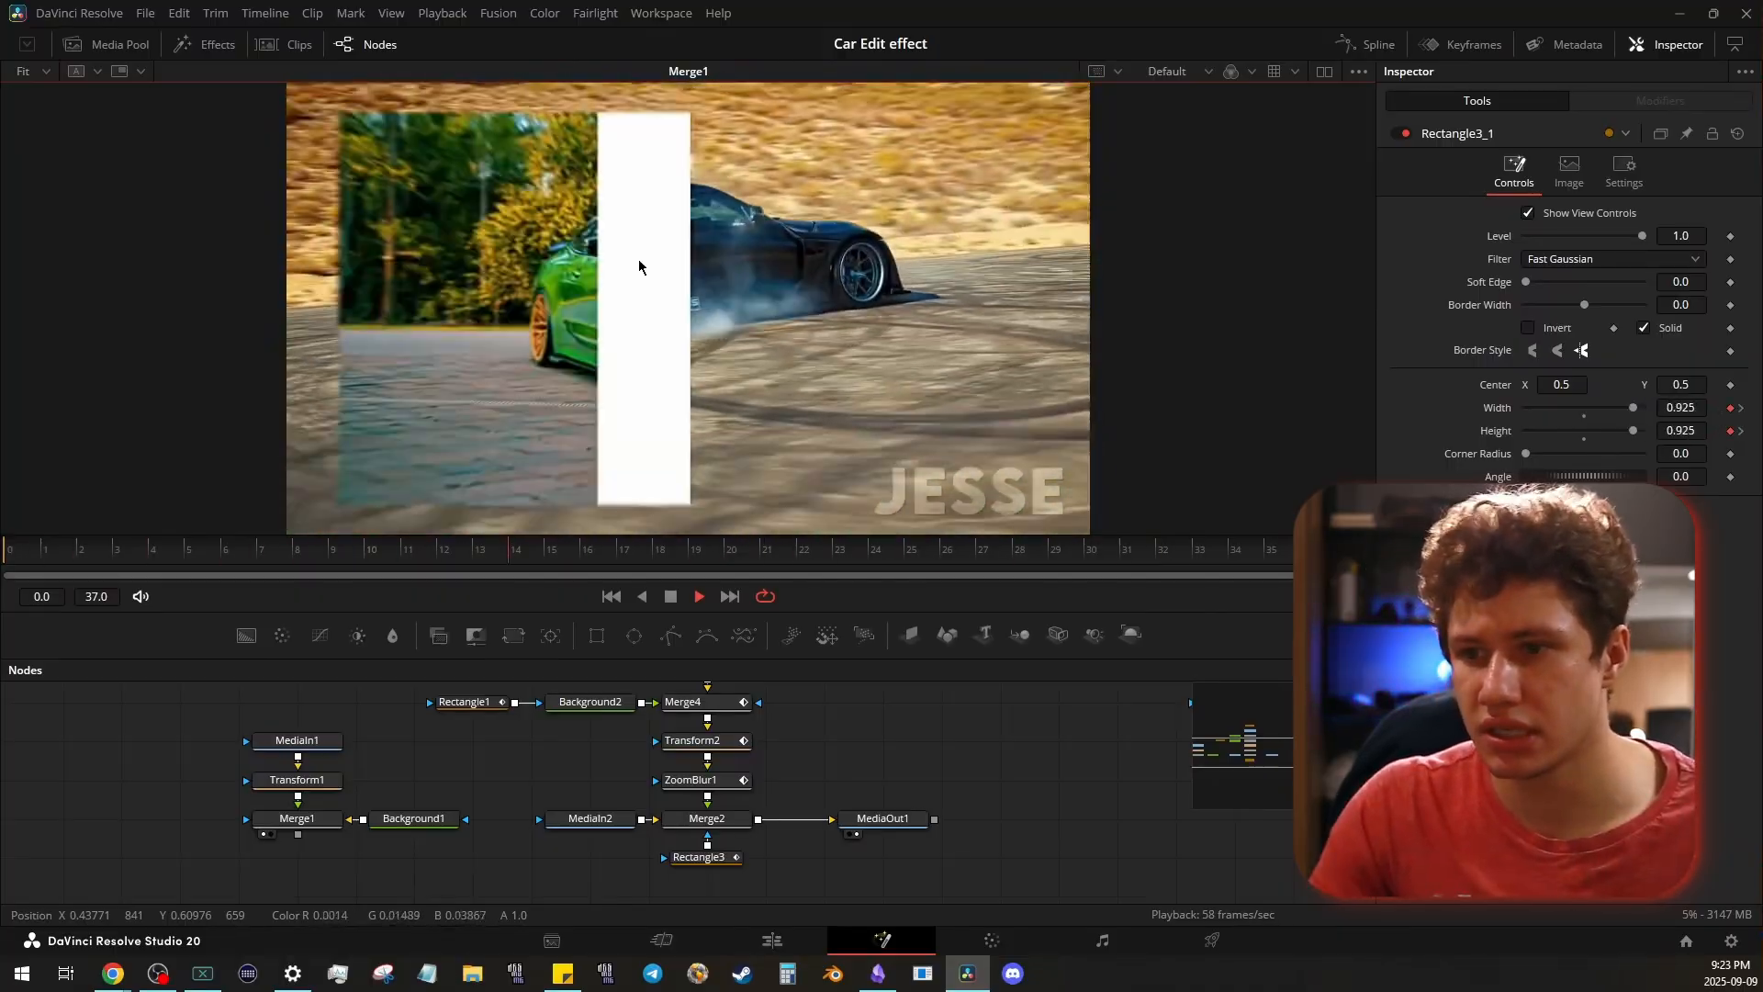
{"action": "key", "text": "space"}
{"action": "left_click", "coordinate": [78, 555]}
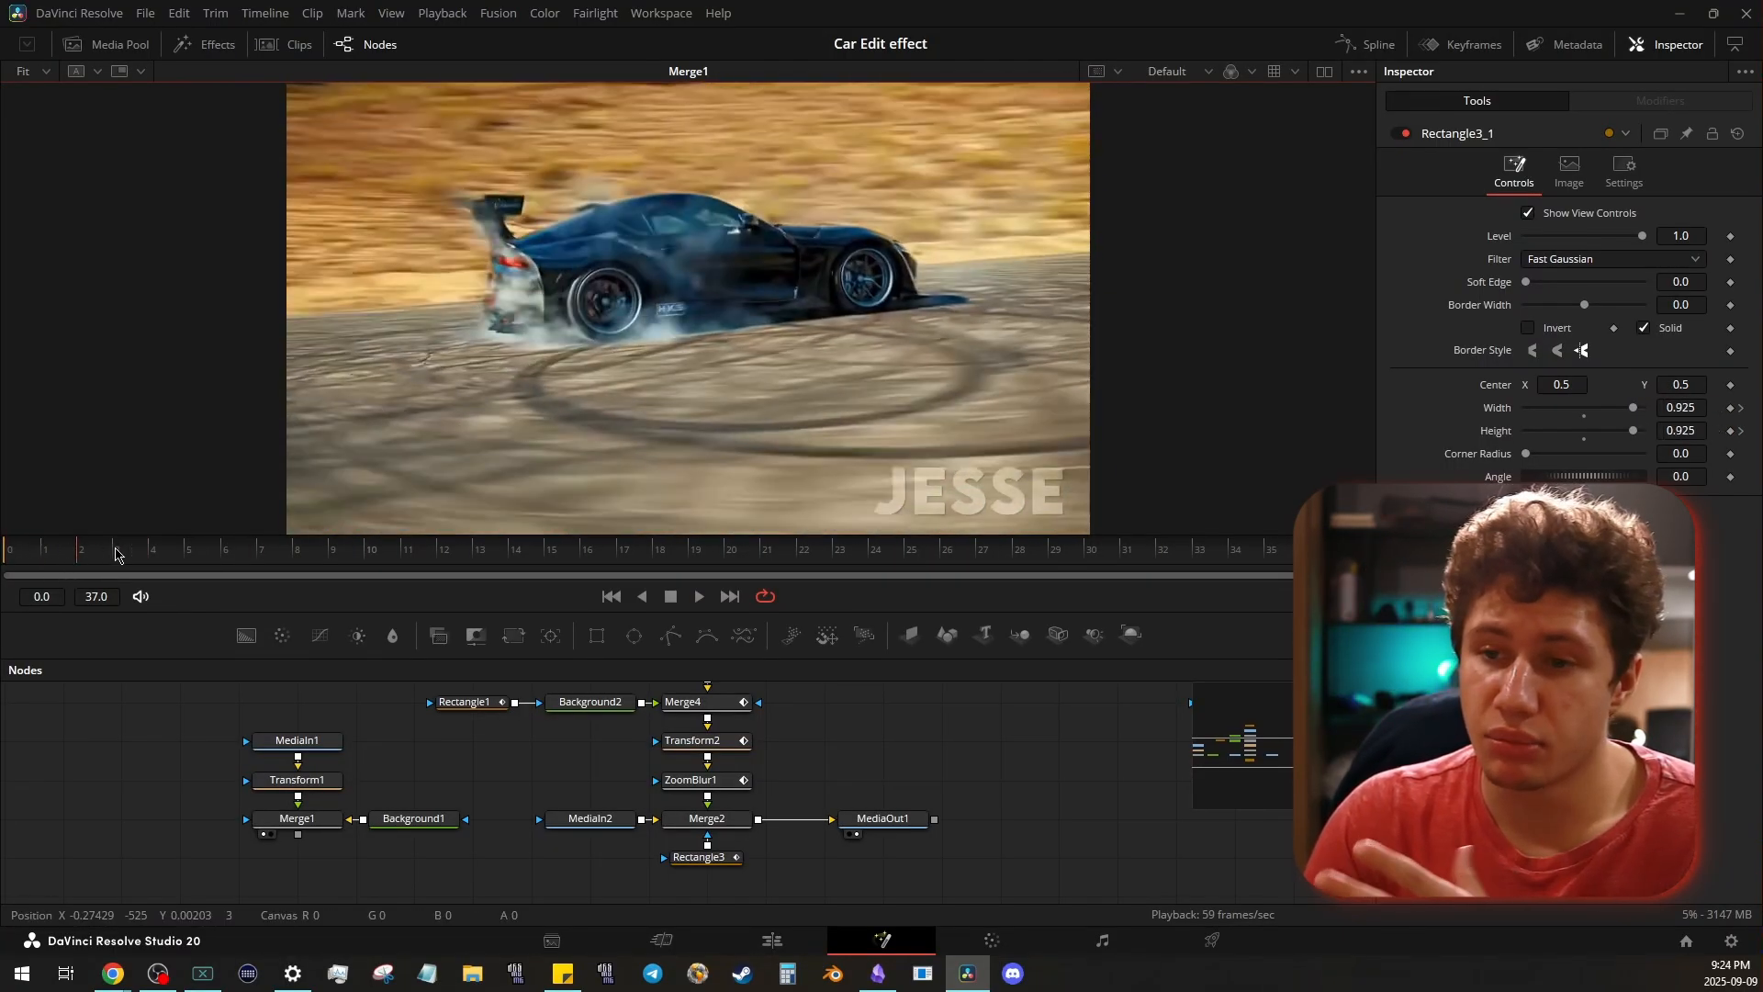
{"action": "left_click_drag", "start_coordinate": [388, 542], "coordinate": [648, 551]}
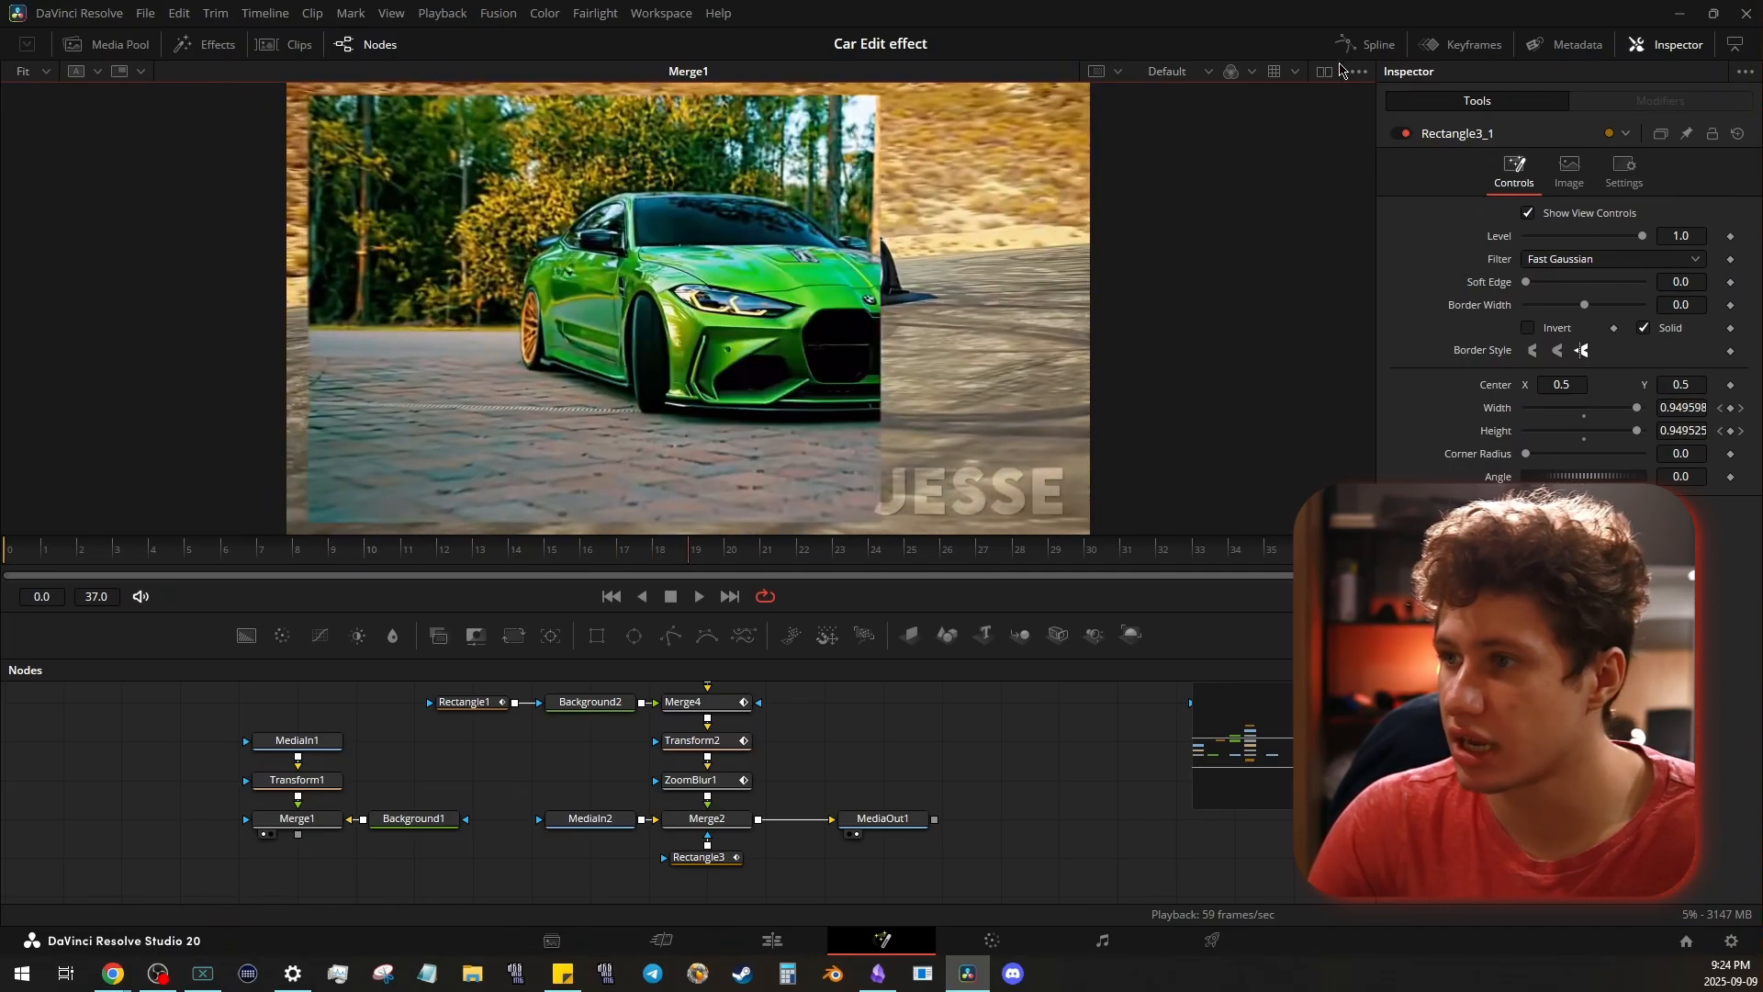
- Play MediaOut1 in a single enlarged viewer, and play the Fusion Composition clip on the Edit page timeline
{"action": "left_click", "coordinate": [1326, 72]}
{"action": "left_click", "coordinate": [1326, 73]}
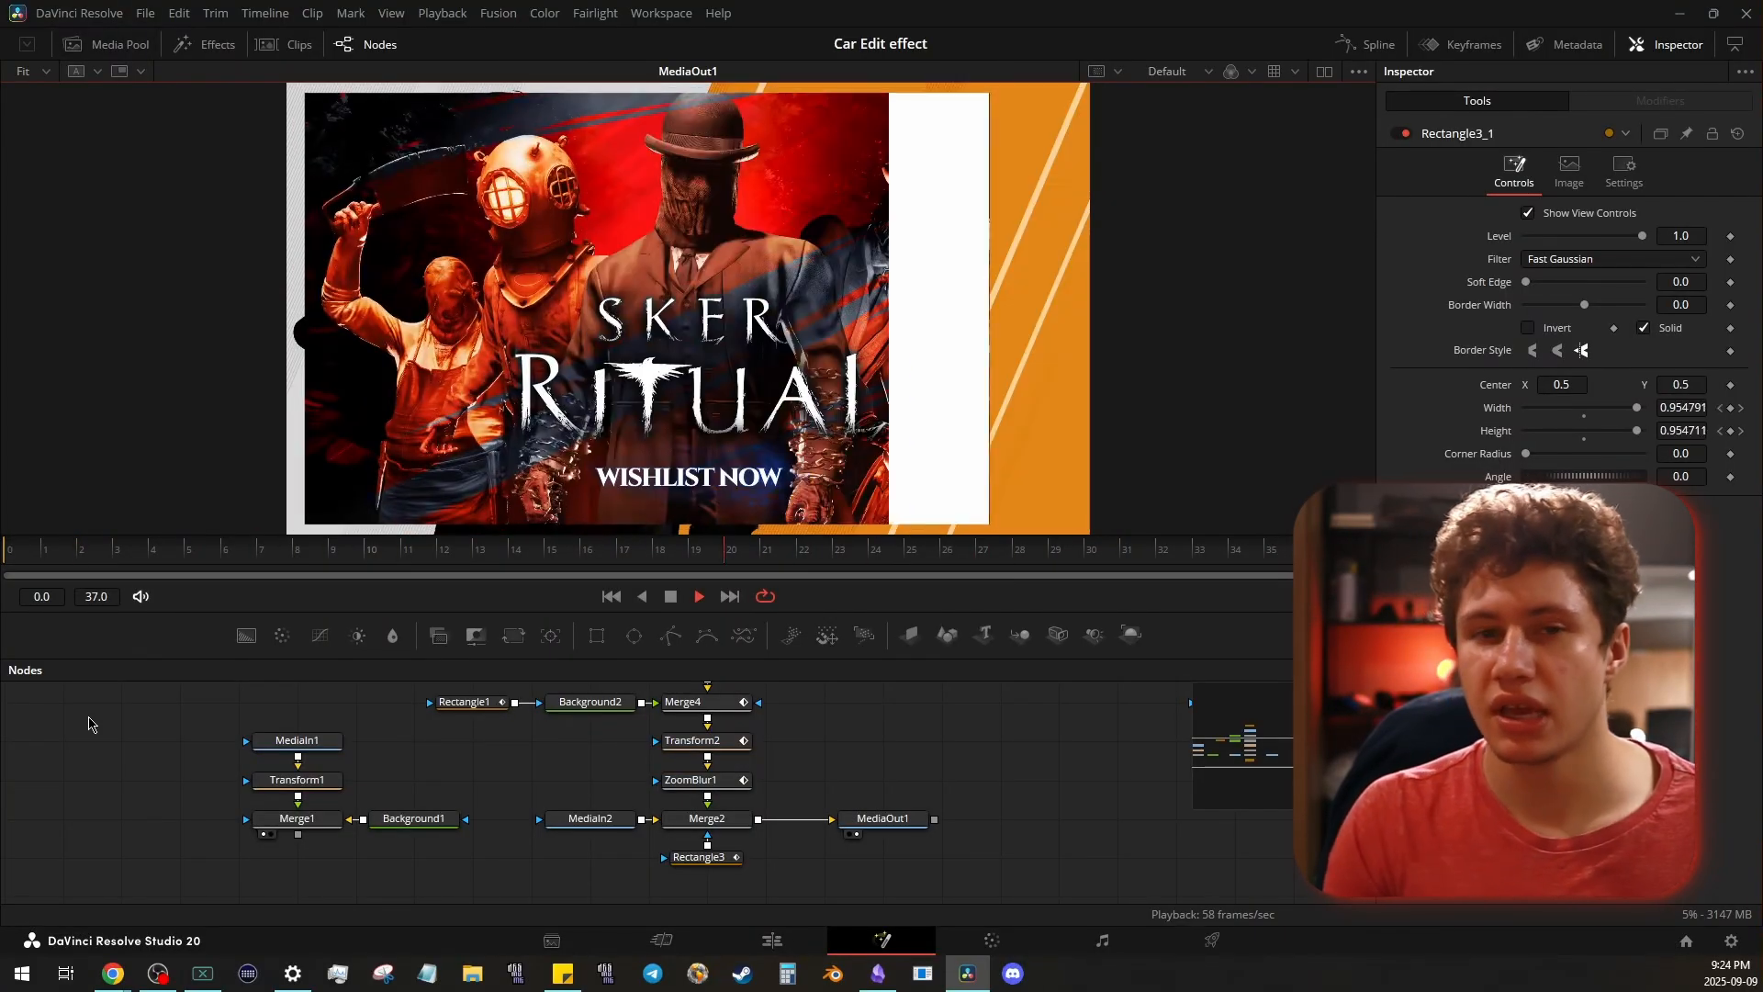
{"action": "key", "text": "space"}
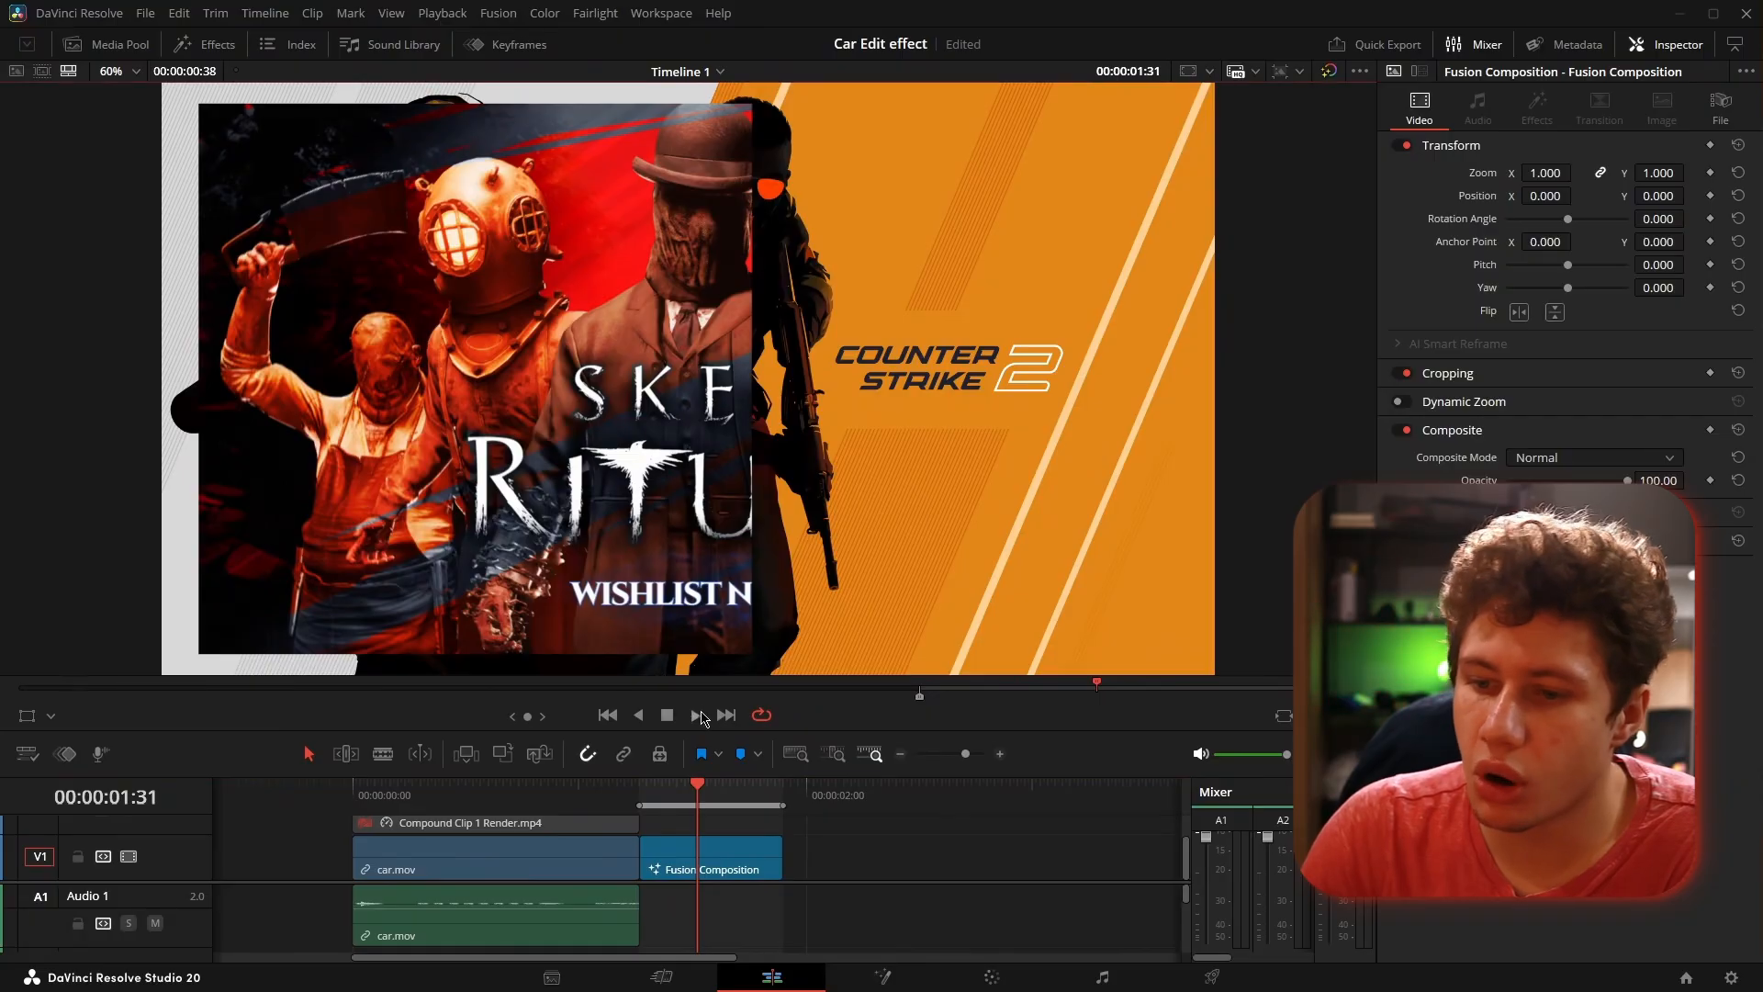
{"action": "left_click", "coordinate": [697, 716]}
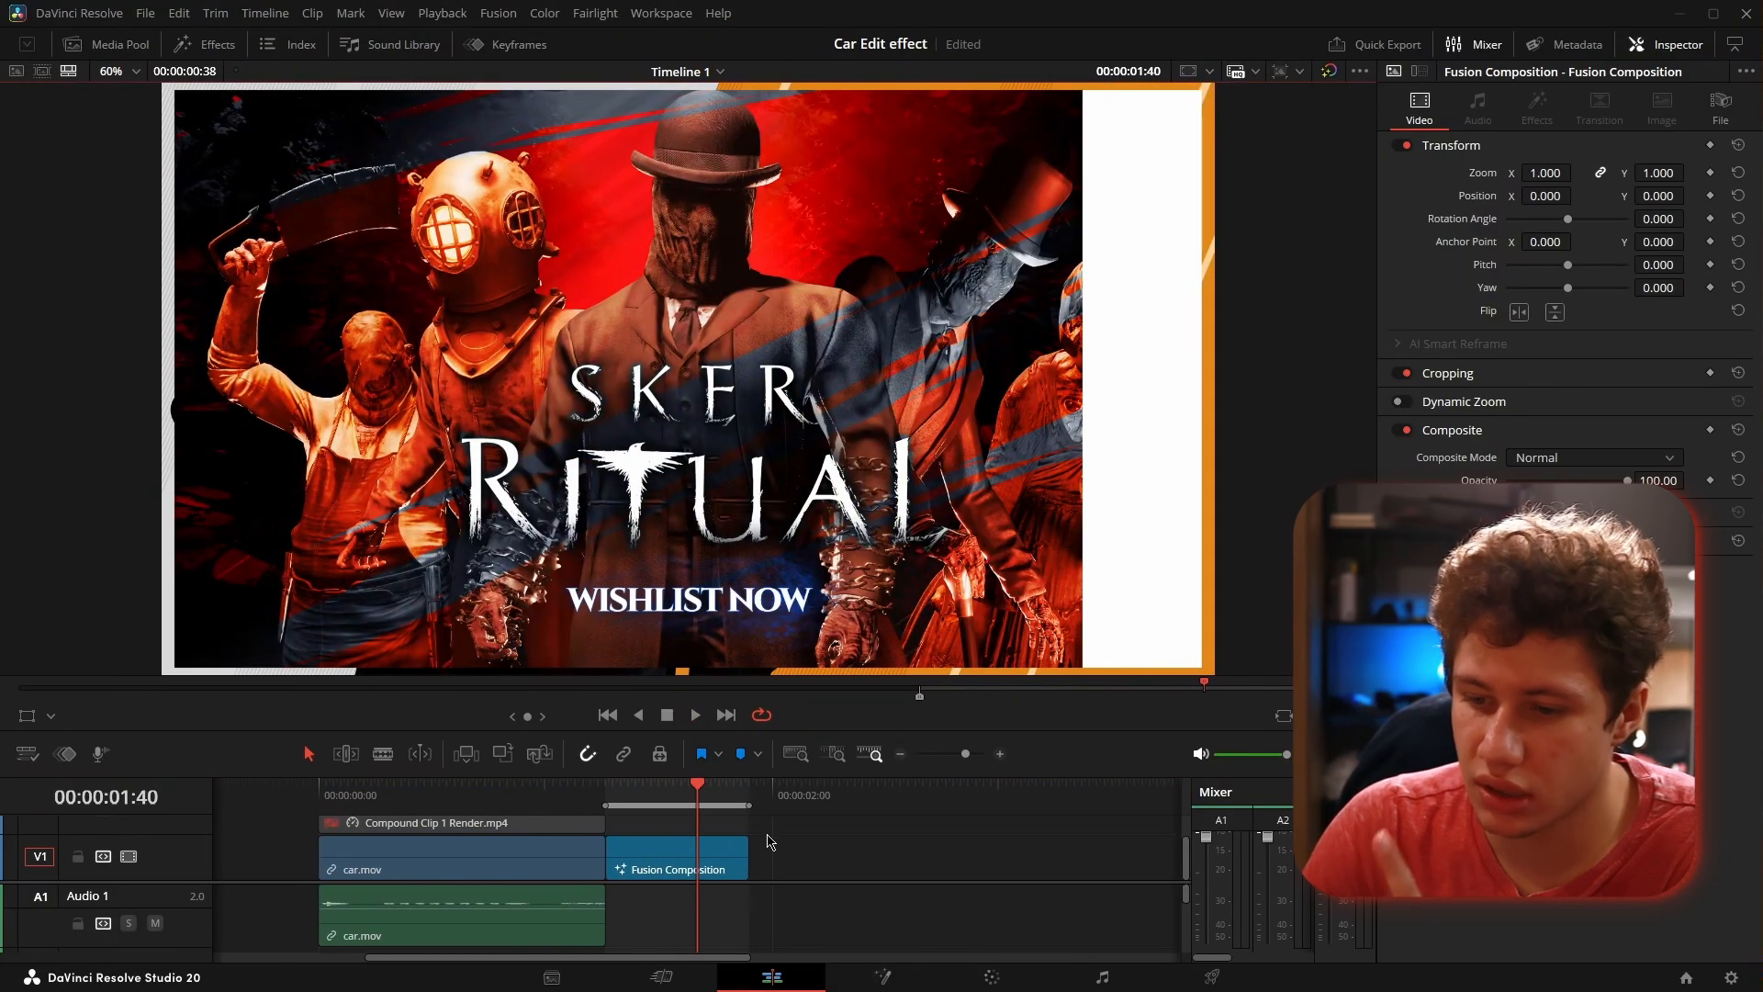
- Scrub back from the Fusion Composition clip to car.mov and examine the white bar reveal in the reference clip
{"action": "left_click", "coordinate": [734, 860]}
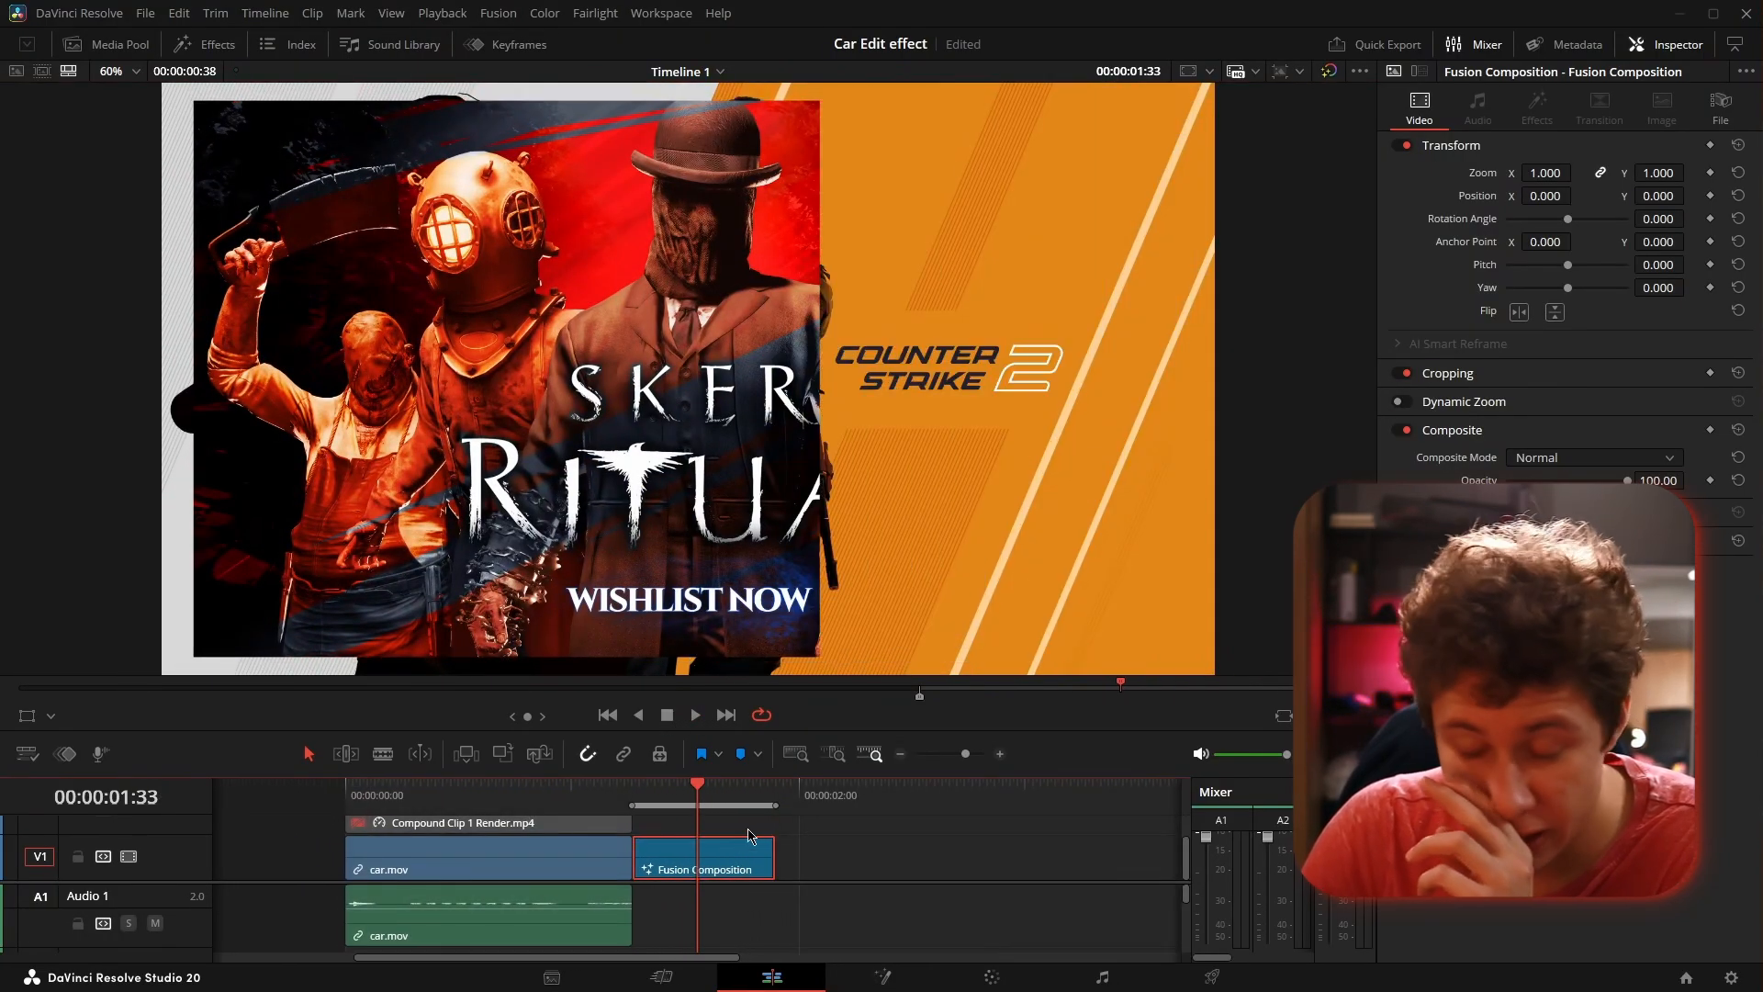
{"action": "scroll", "coordinate": [658, 856], "scroll_direction": "left", "scroll_amount": 4}
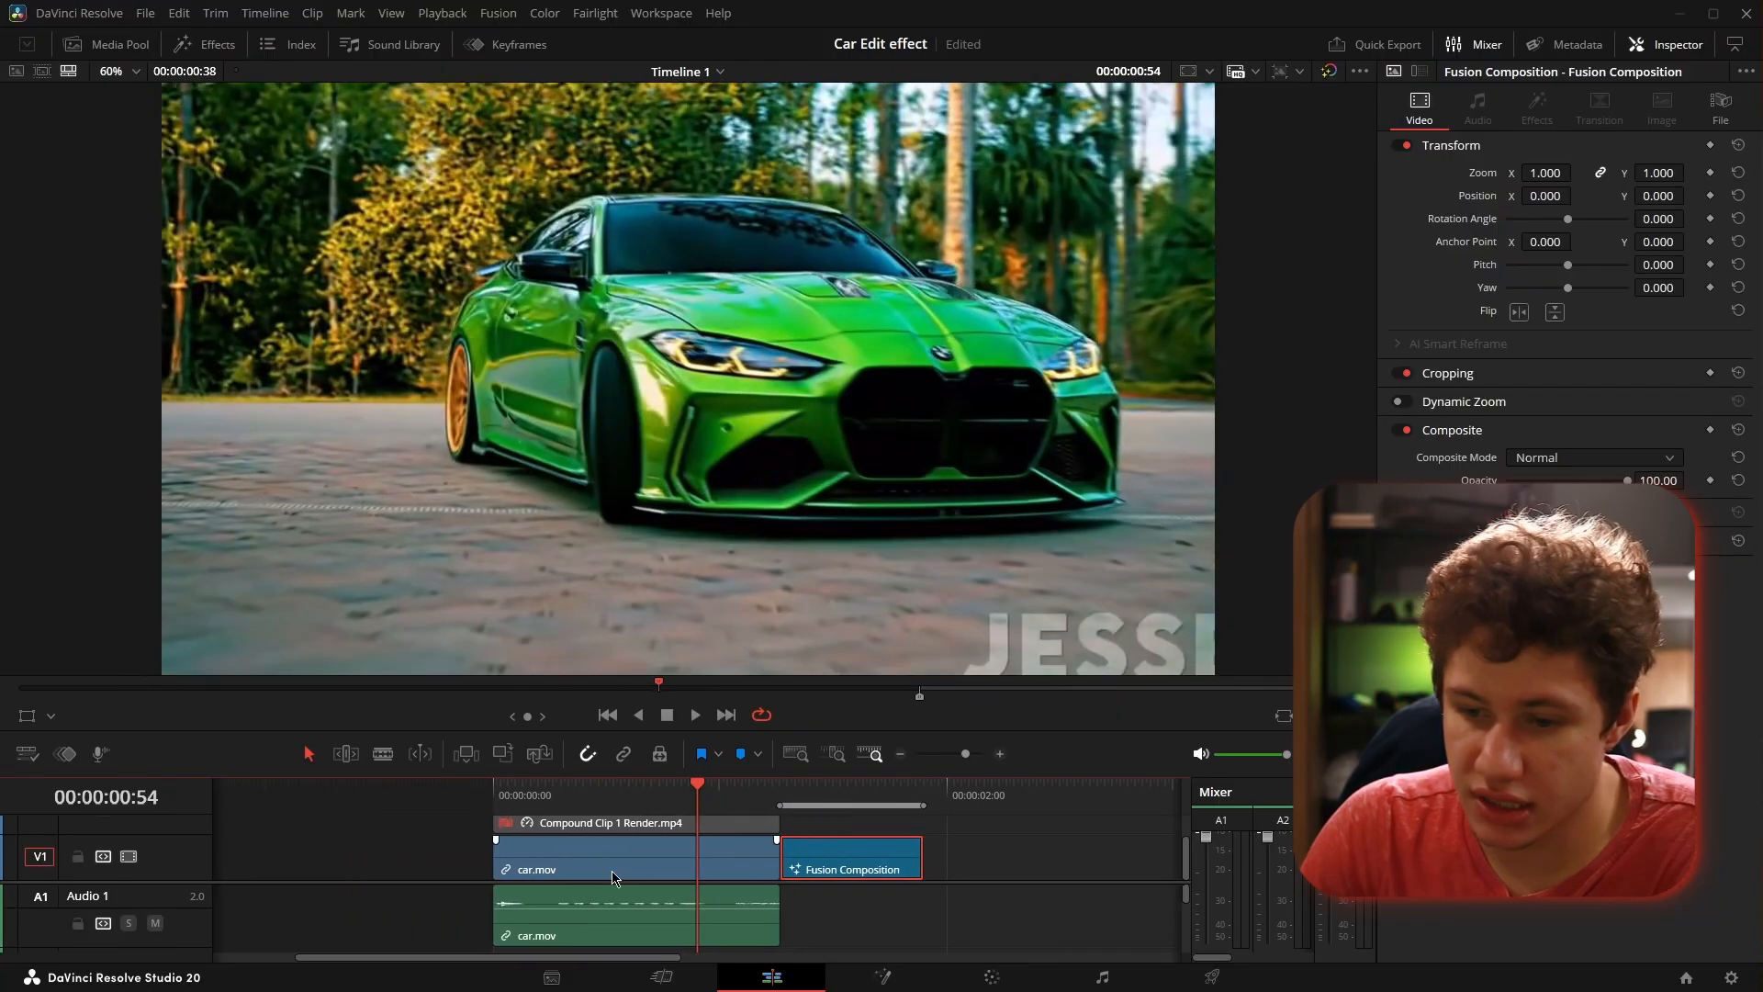
{"action": "left_click", "coordinate": [589, 856]}
{"action": "scroll", "coordinate": [735, 854], "scroll_direction": "left", "scroll_amount": 3}
{"action": "scroll", "coordinate": [820, 845], "scroll_direction": "right", "scroll_amount": 3}
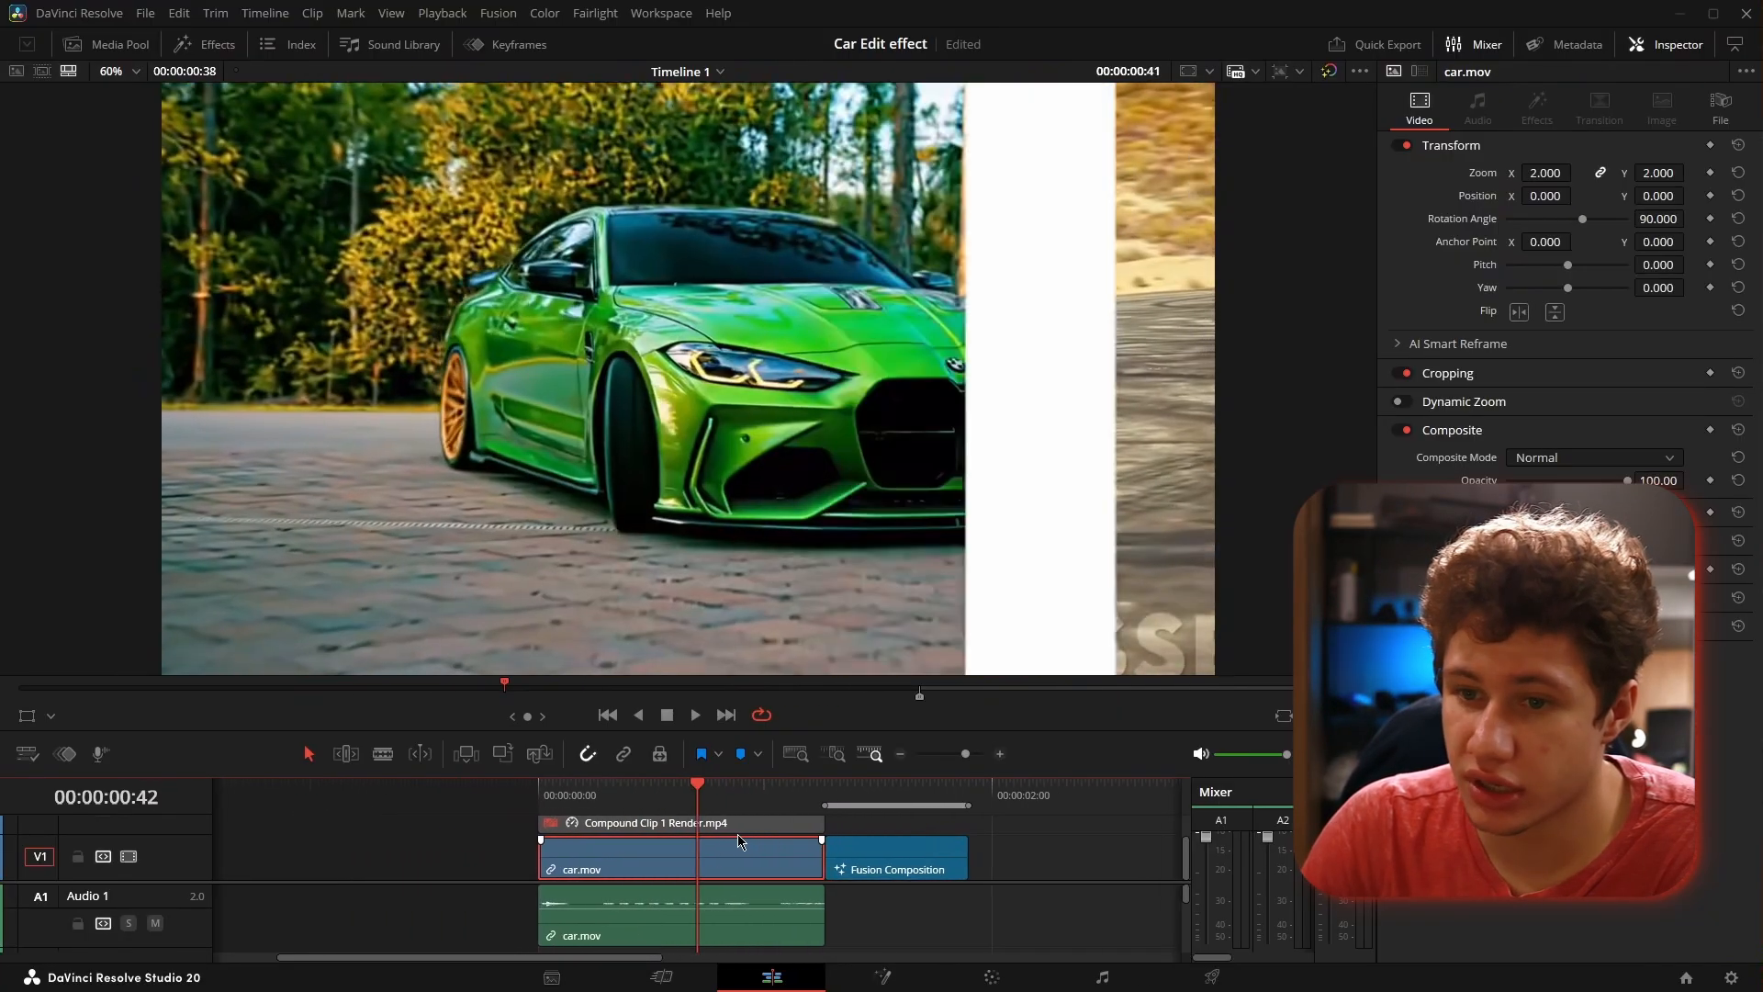
- Bring video track 2 into view, enable Compound Clip 1 Render.mp4, and disable car.mov and the Fusion Composition clip
{"action": "left_click_drag", "start_coordinate": [833, 883], "coordinate": [831, 917]}
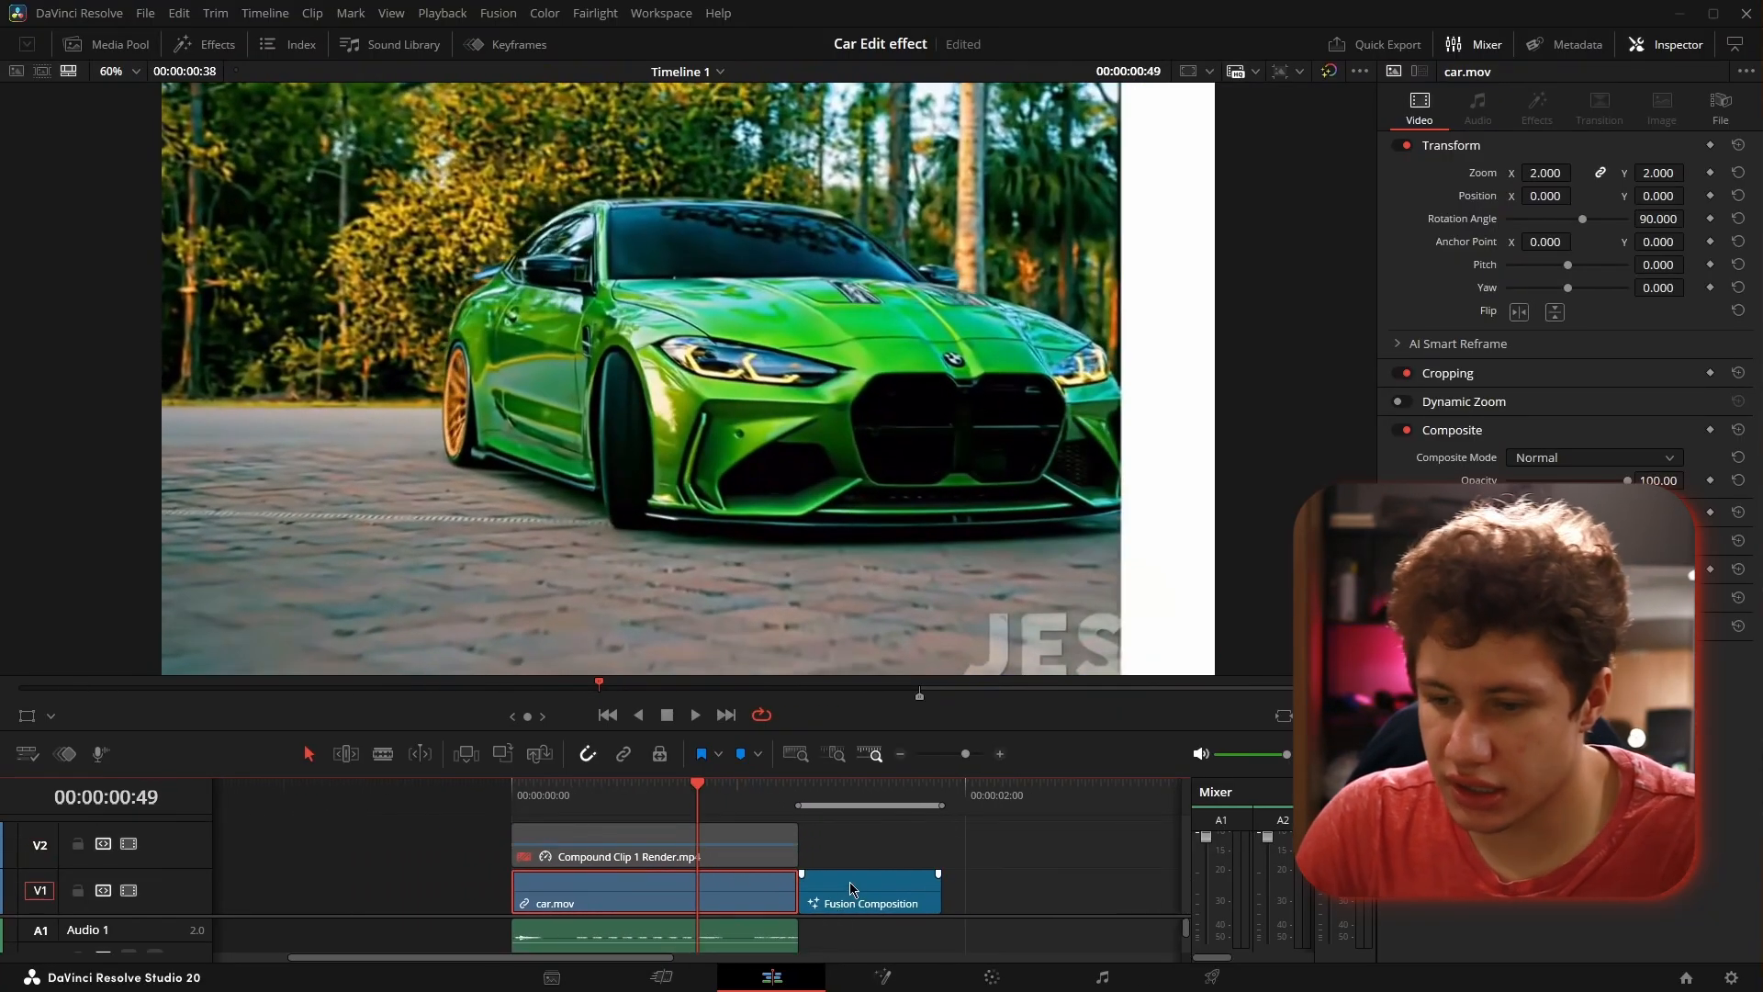
{"action": "left_click", "coordinate": [719, 840]}
{"action": "key", "text": "d"}
{"action": "left_click", "coordinate": [722, 881]}
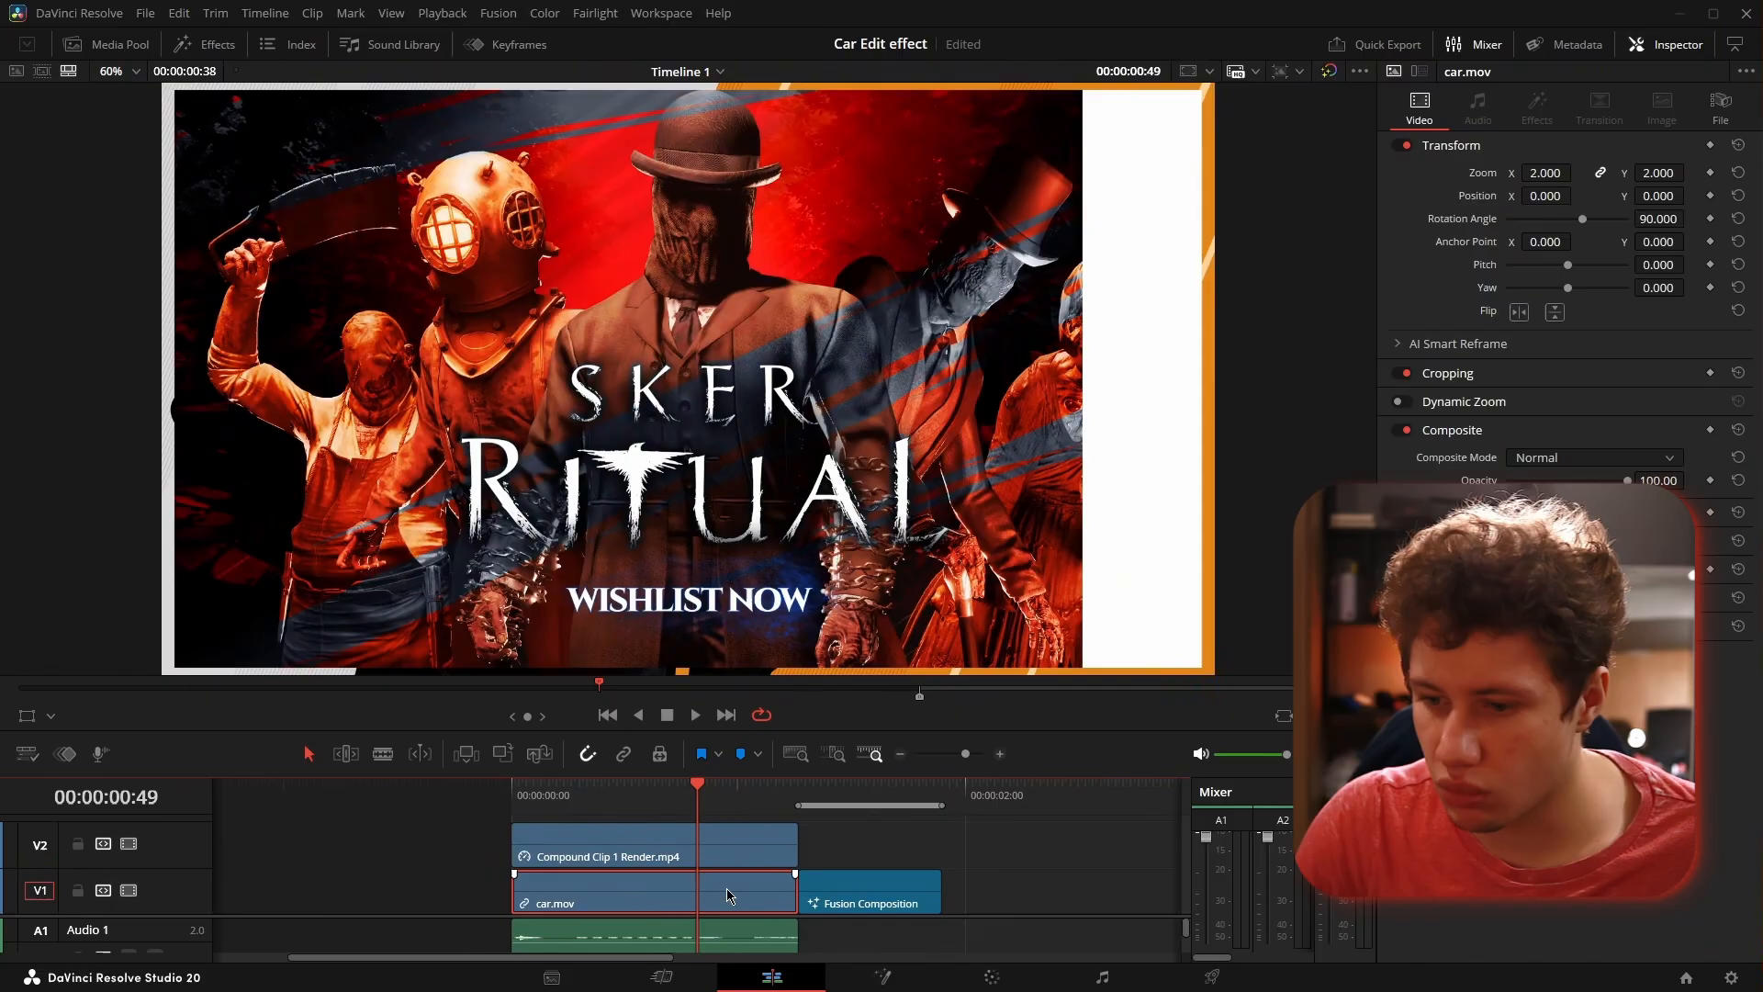
{"action": "key", "text": "d"}
{"action": "left_click", "coordinate": [865, 904]}
{"action": "key", "text": "d"}
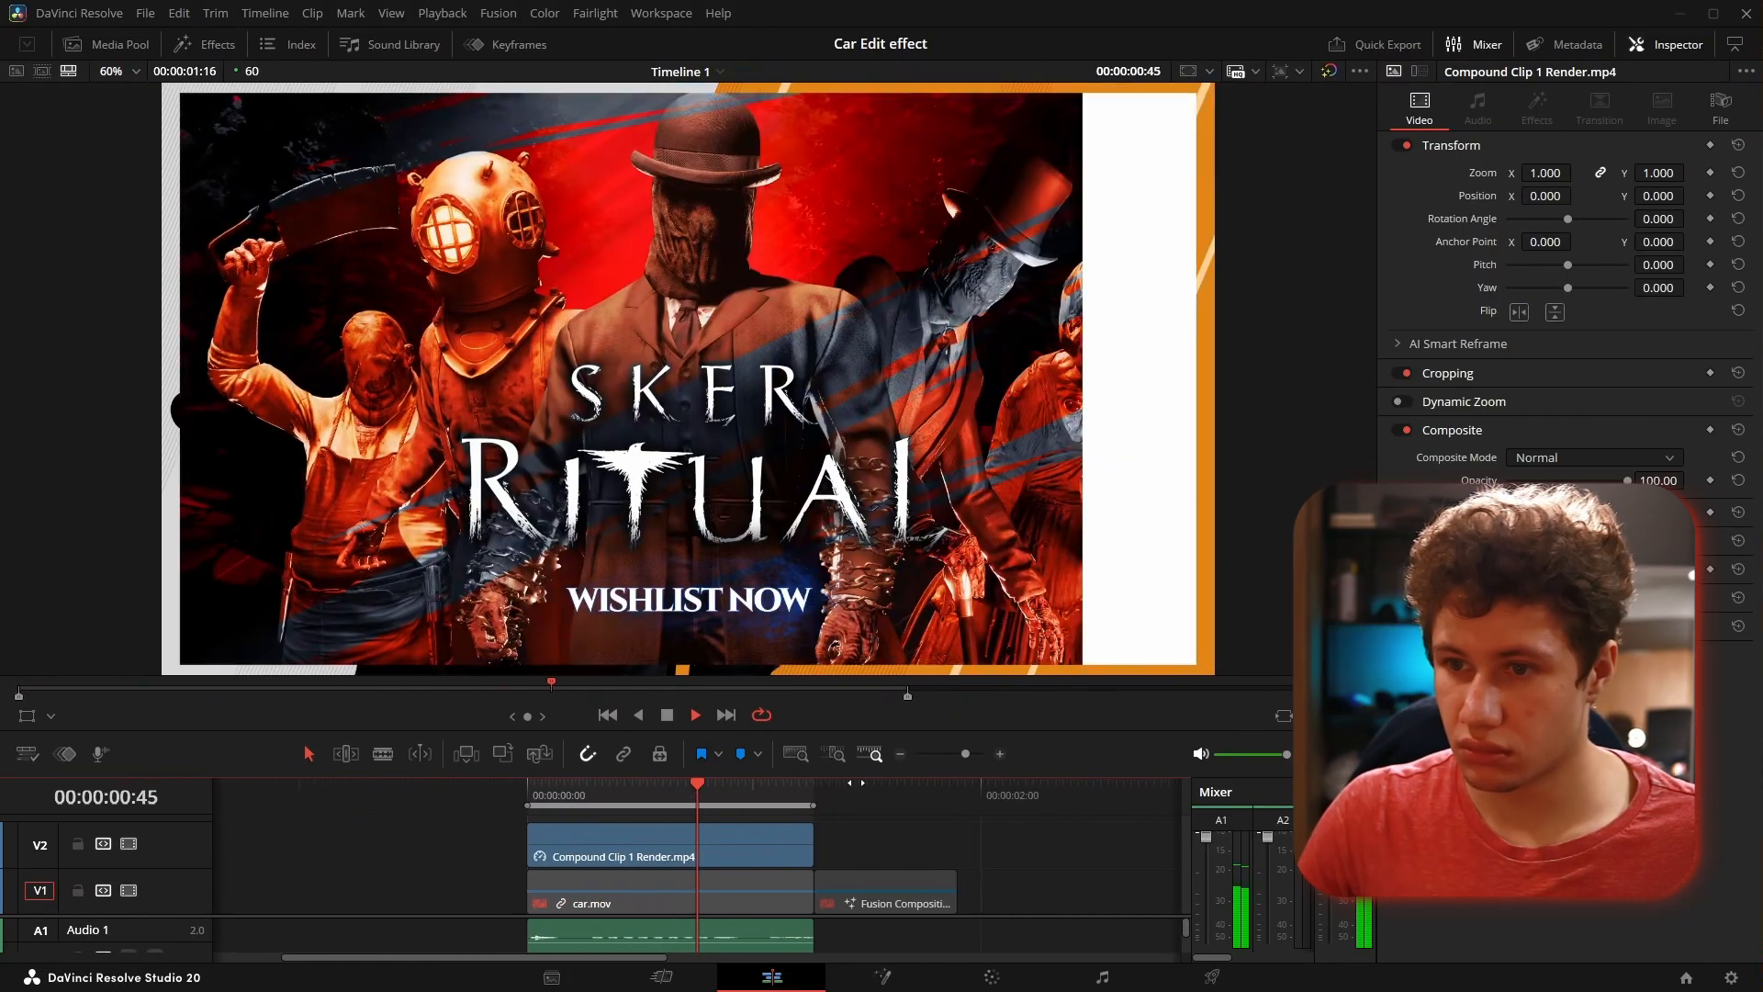
- Enable car.mov and switch Compound Clip 1 Render.mp4 off and on during looped playback to compare both effects
{"action": "left_click", "coordinate": [588, 890]}
{"action": "key", "text": "d"}
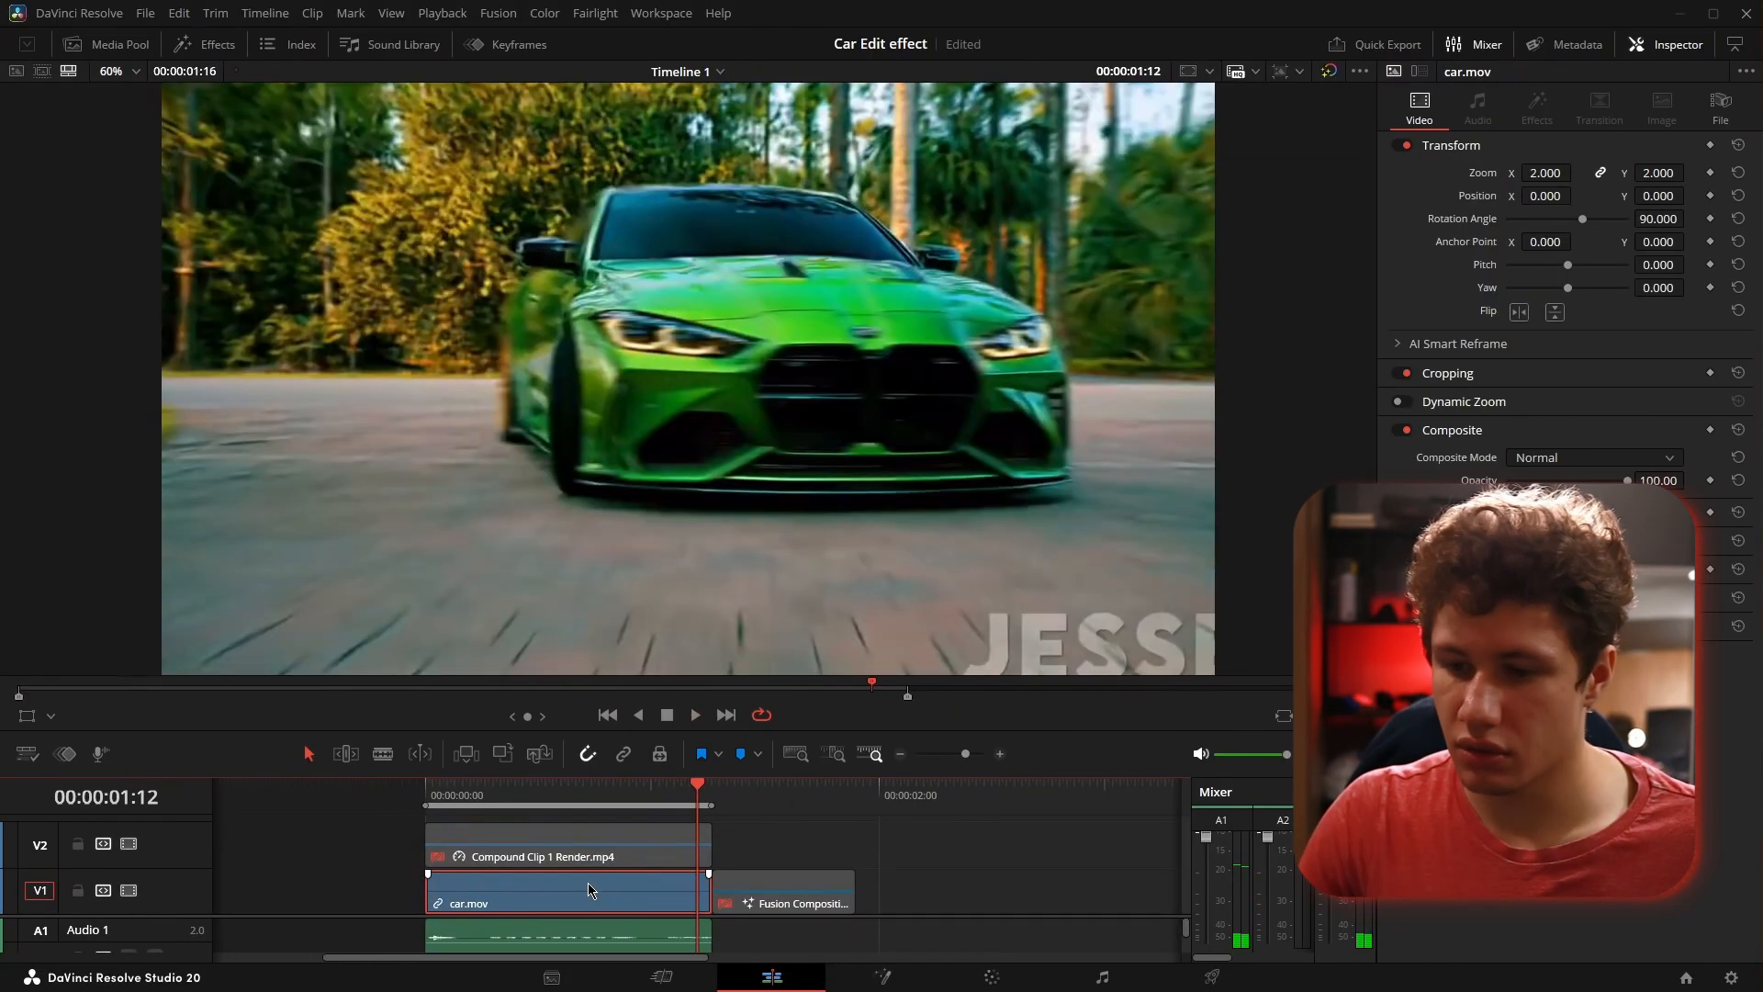
{"action": "key", "text": "space"}
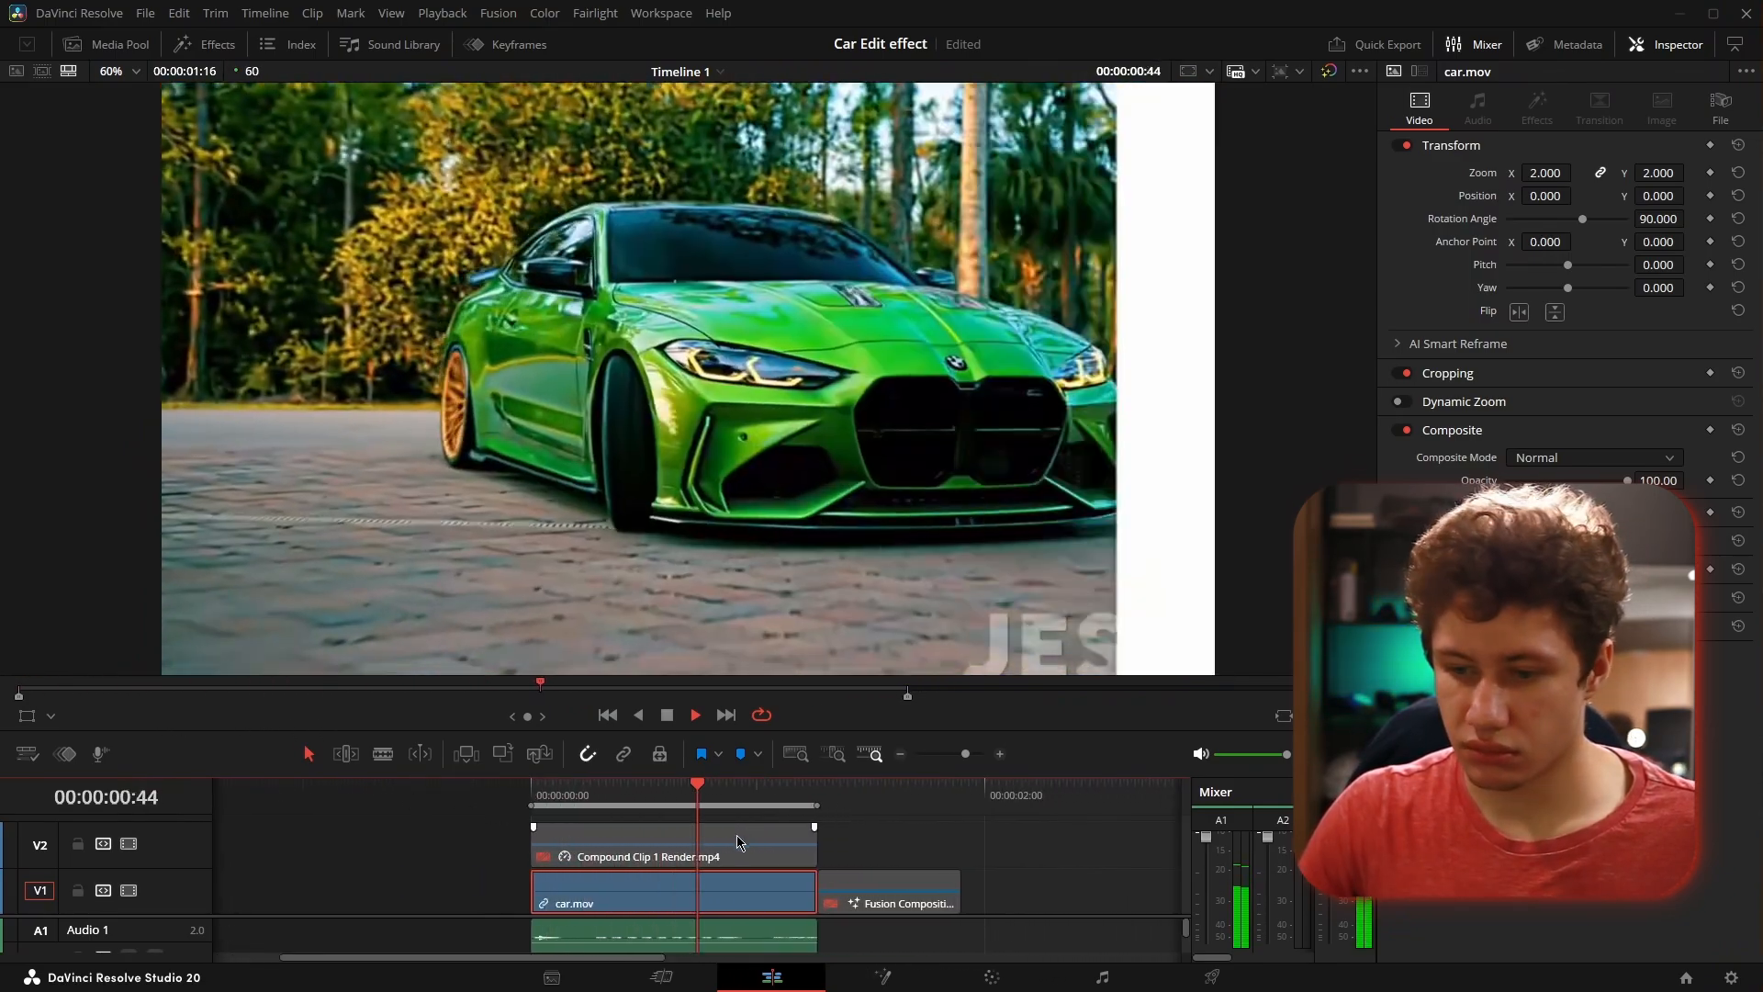
{"action": "left_click", "coordinate": [738, 843]}
{"action": "key", "text": "d"}
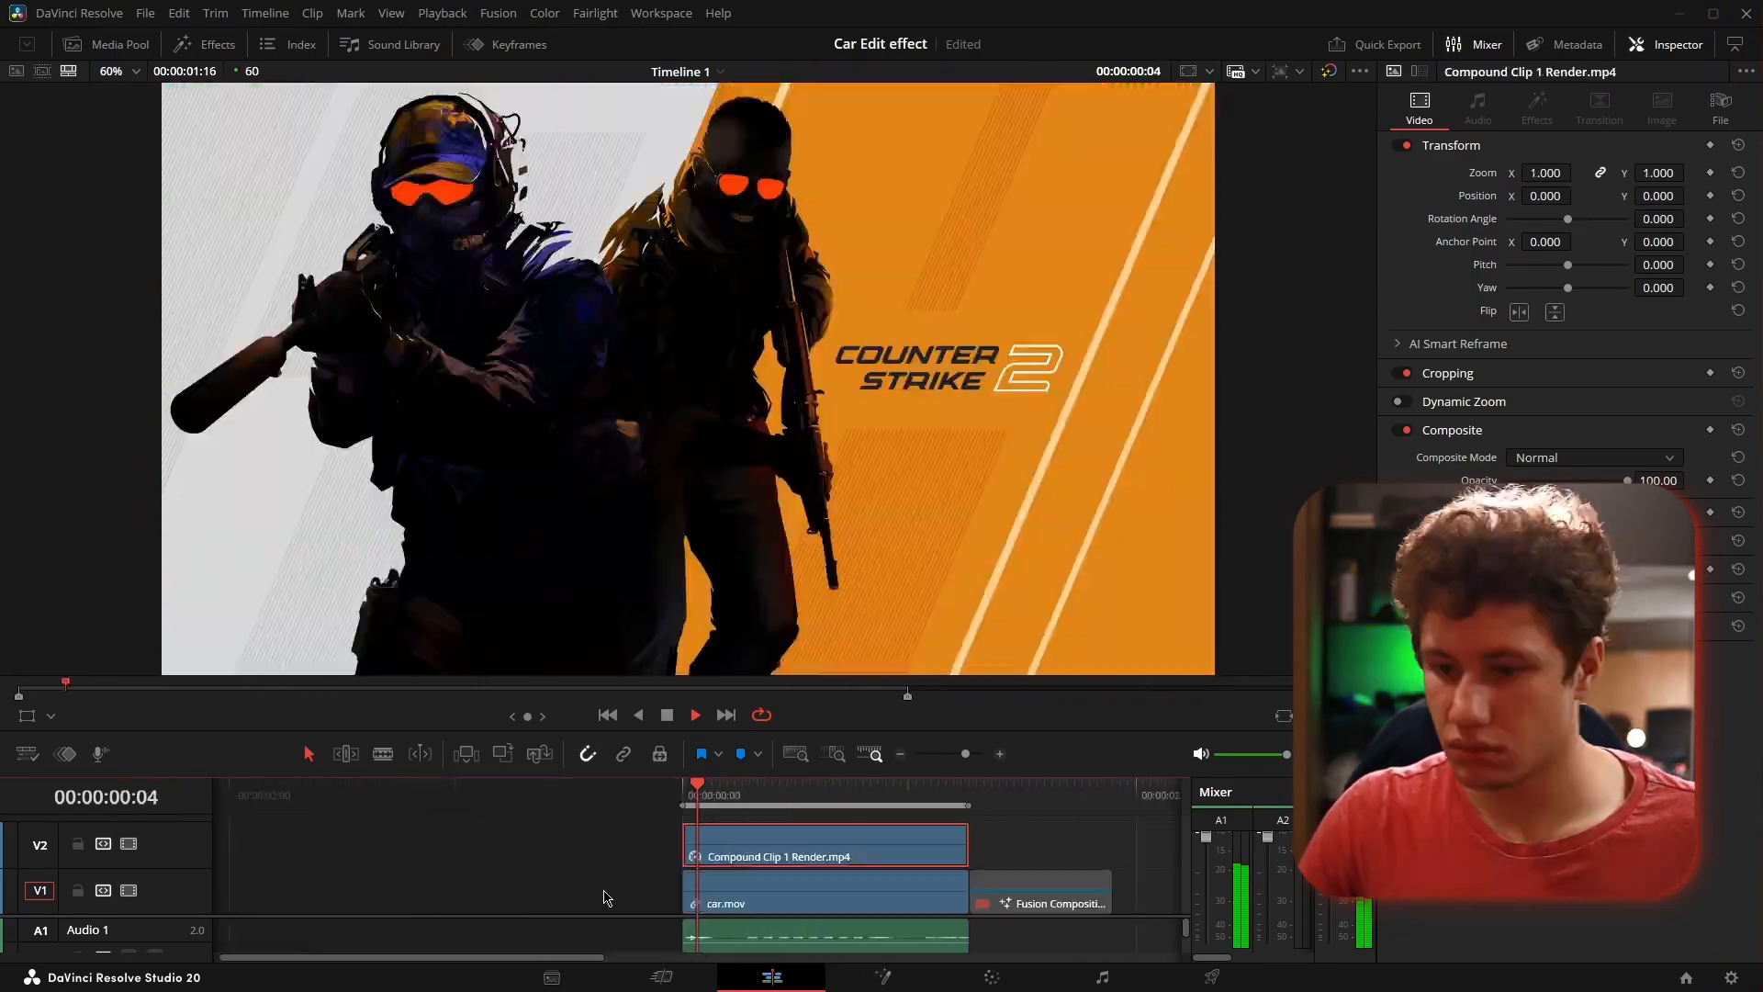
- Toggle Compound Clip 1 Render.mp4 again during playback to compare it with car.mov, and clear the timeline's in and out range
{"action": "left_click", "coordinate": [648, 888]}
{"action": "left_click", "coordinate": [693, 857]}
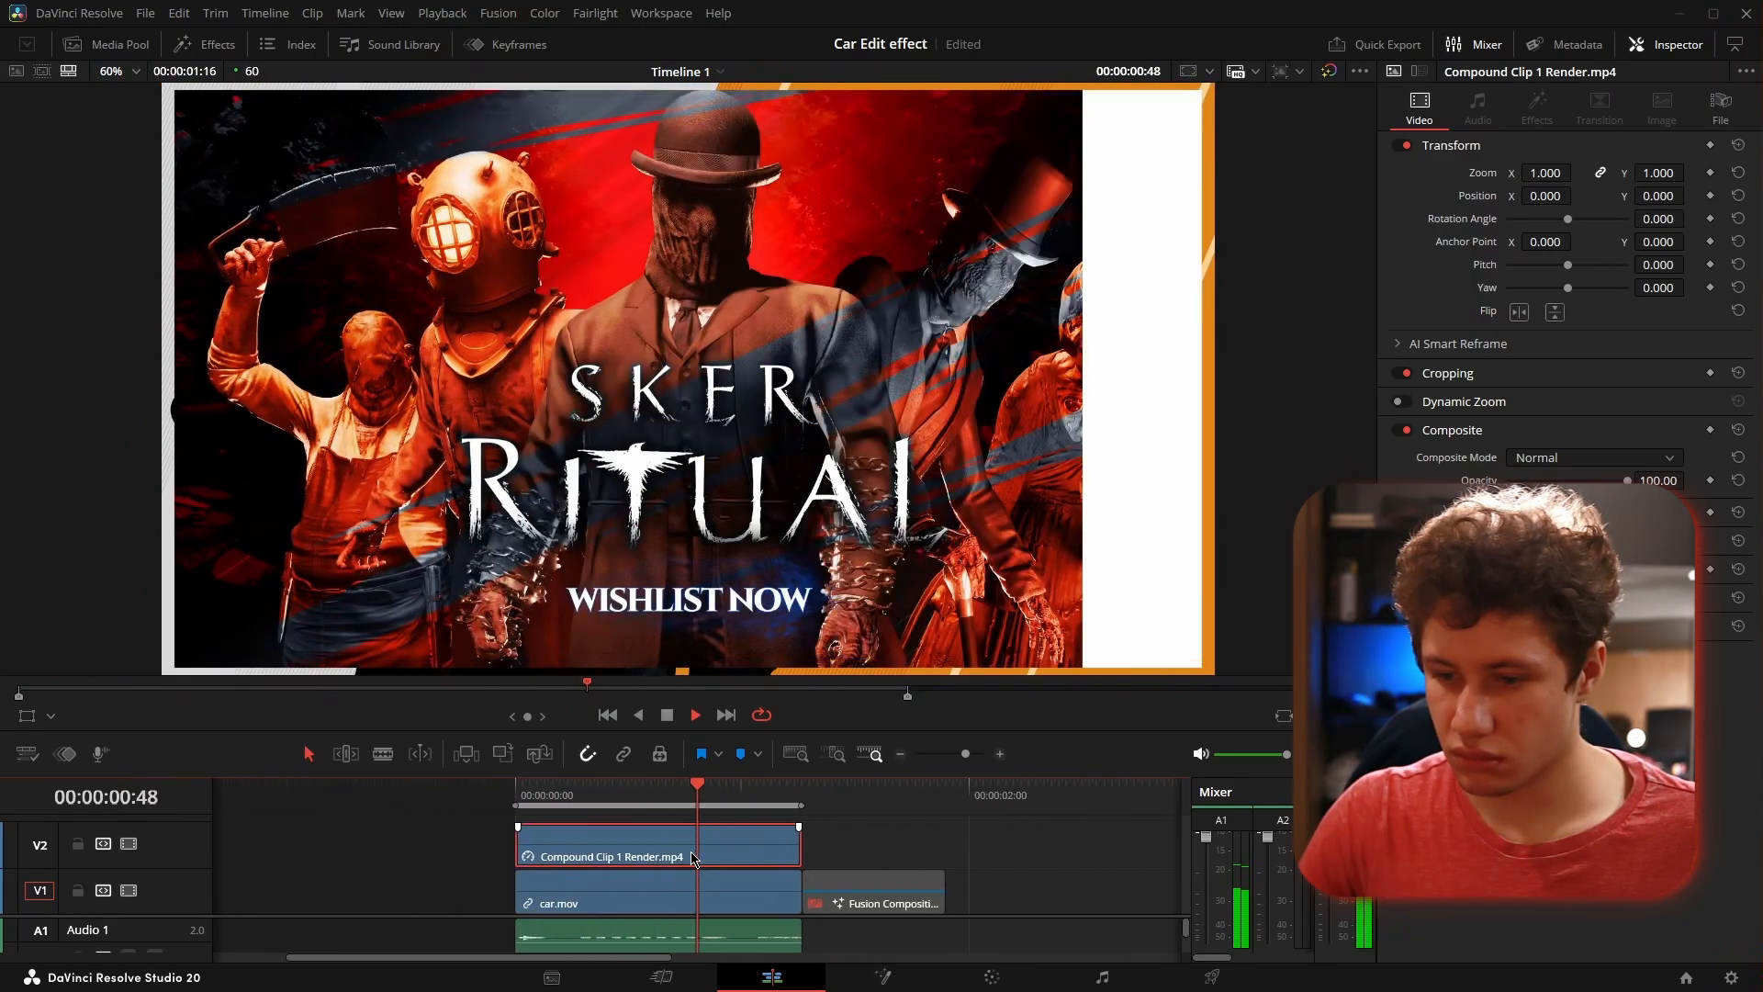
{"action": "key", "text": "d"}
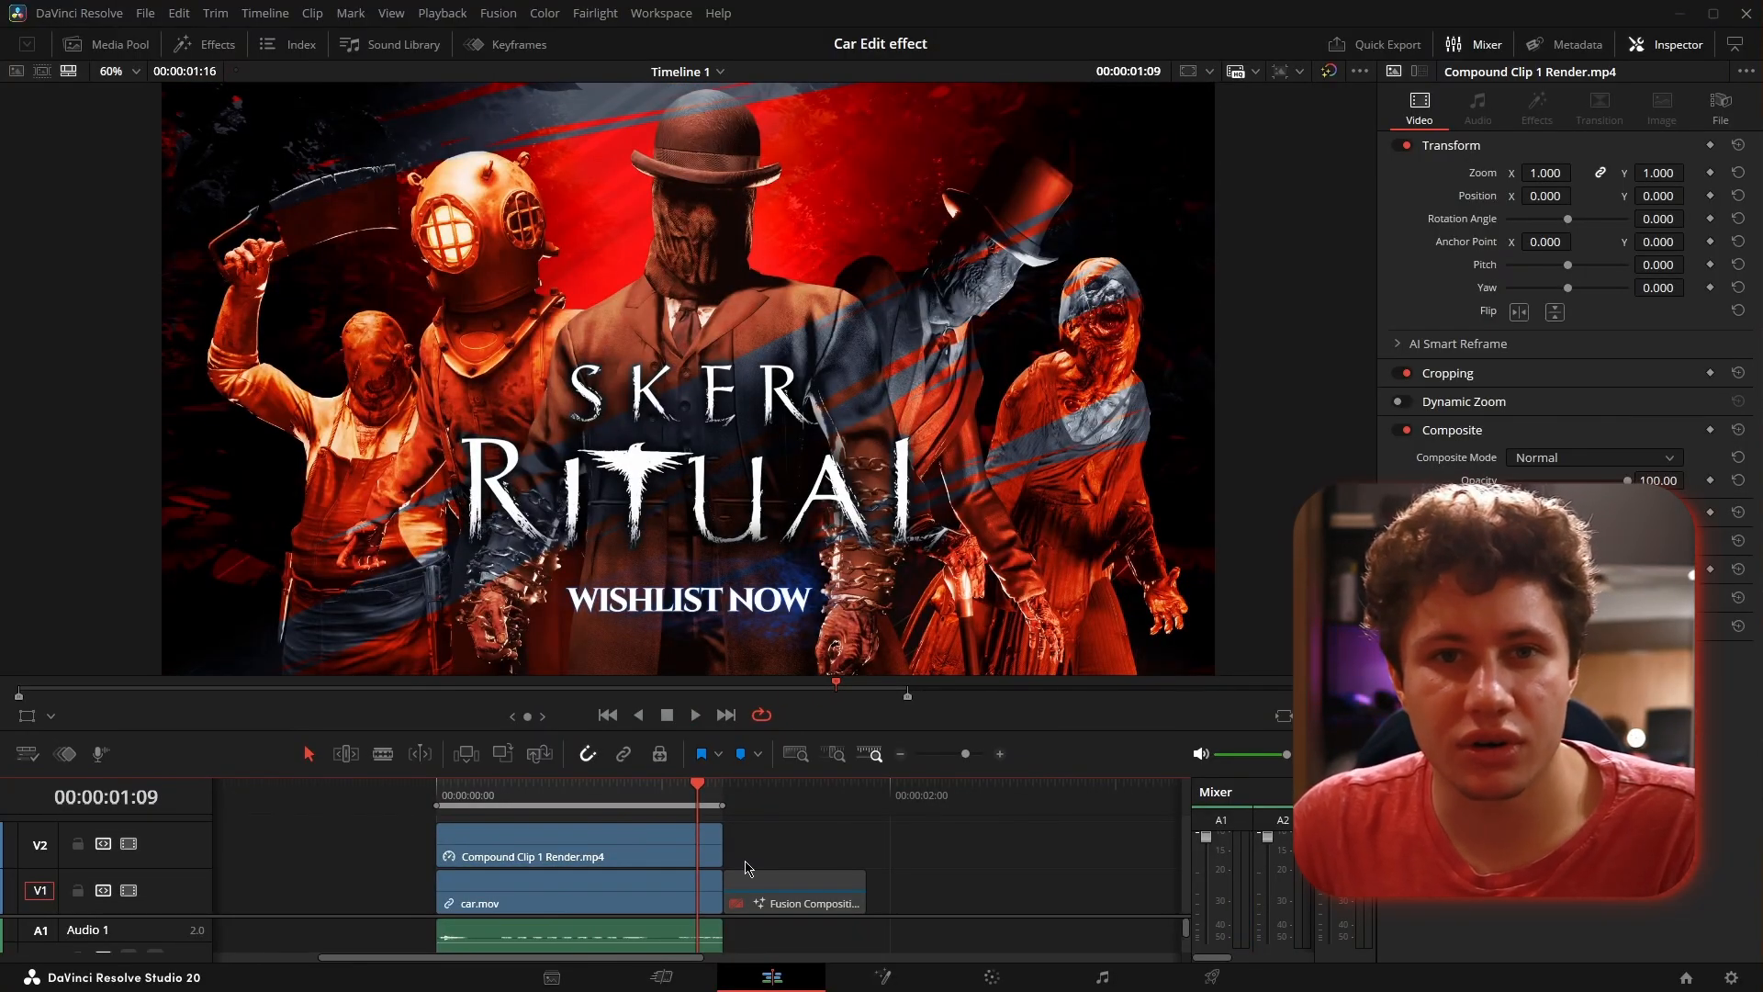
{"action": "key", "text": "alt+x"}
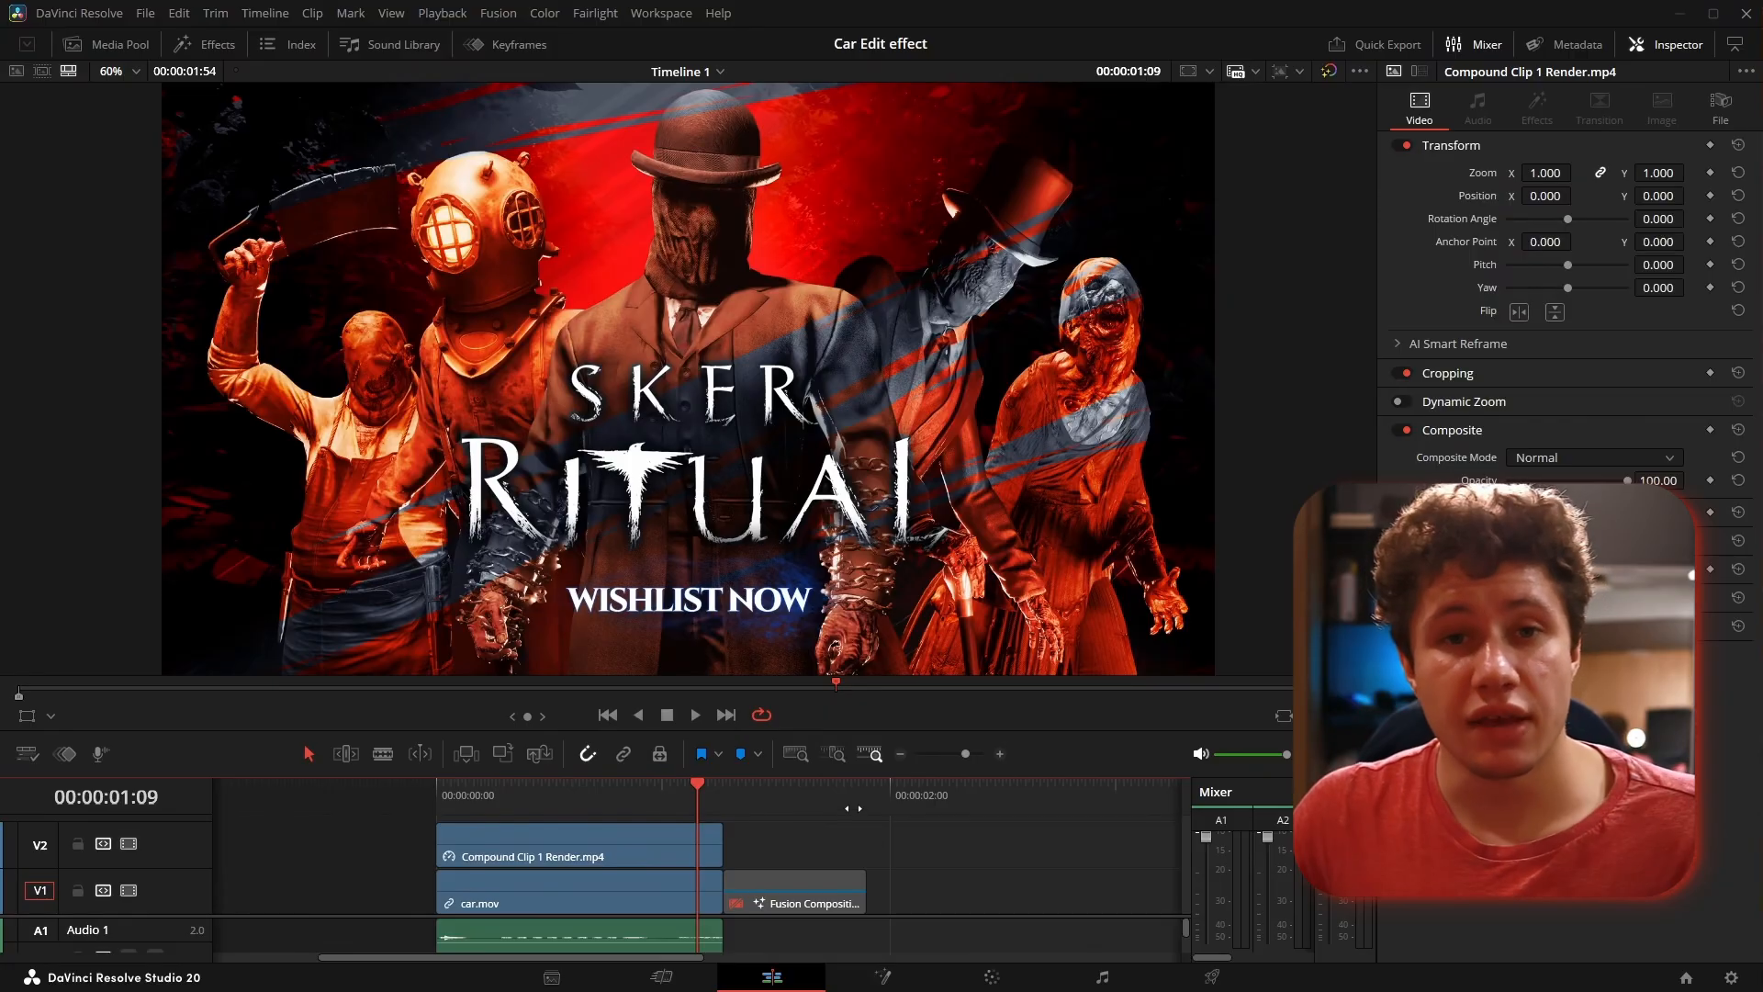